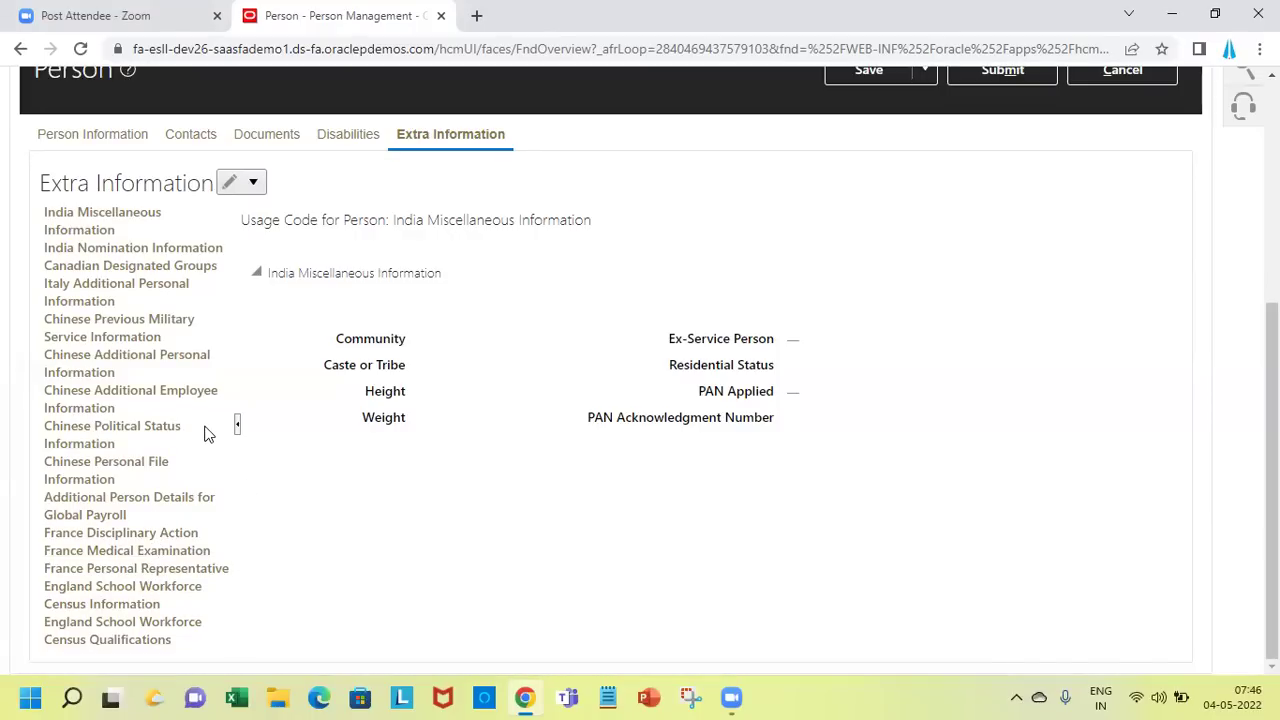
# Switch from India Miscellaneous Information to France Disciplinary Action and review its Event, Disciplinary Action and Comment columns
pyautogui.click(133, 218)
pyautogui.click(170, 533)
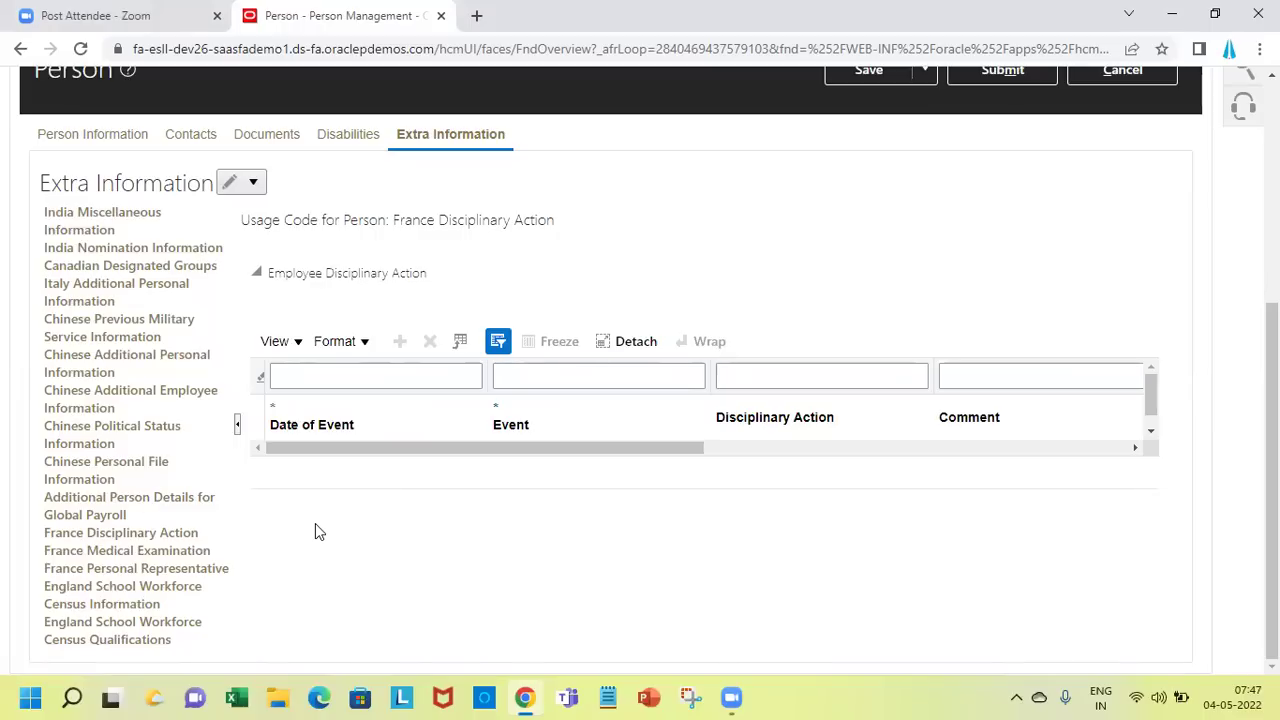
pyautogui.click(922, 448)
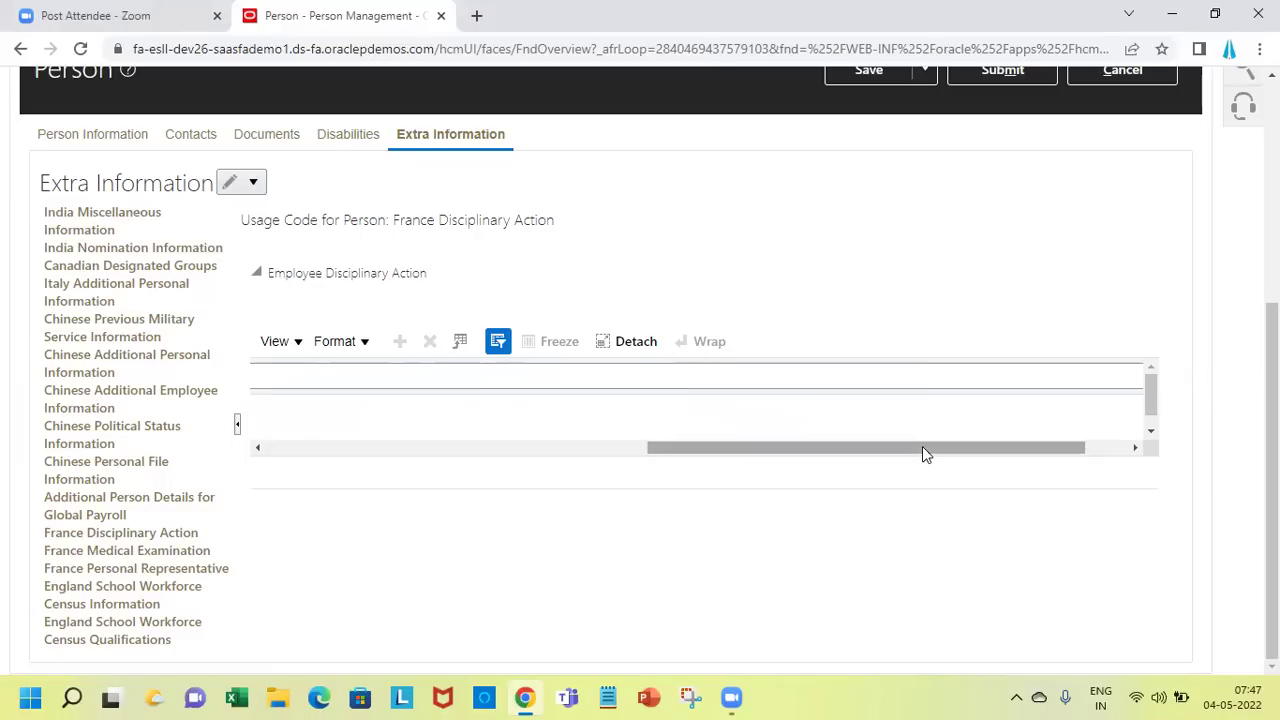
pyautogui.click(1120, 448)
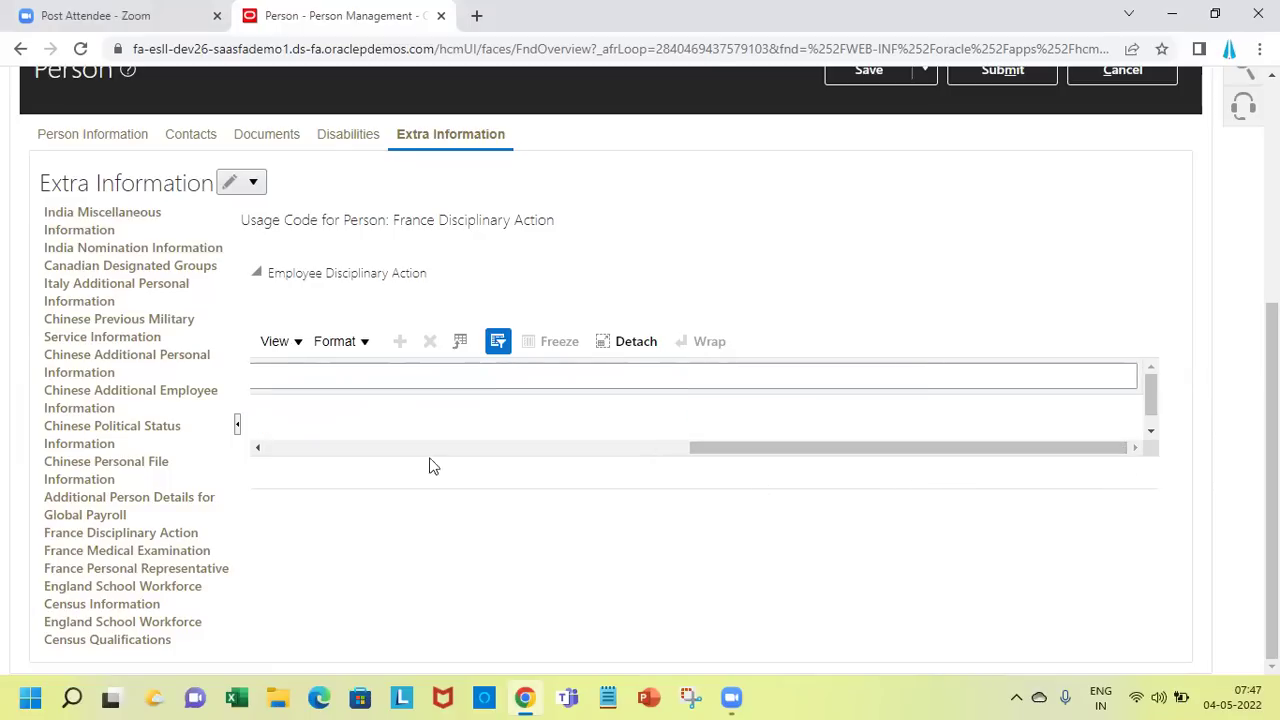
pyautogui.click(301, 448)
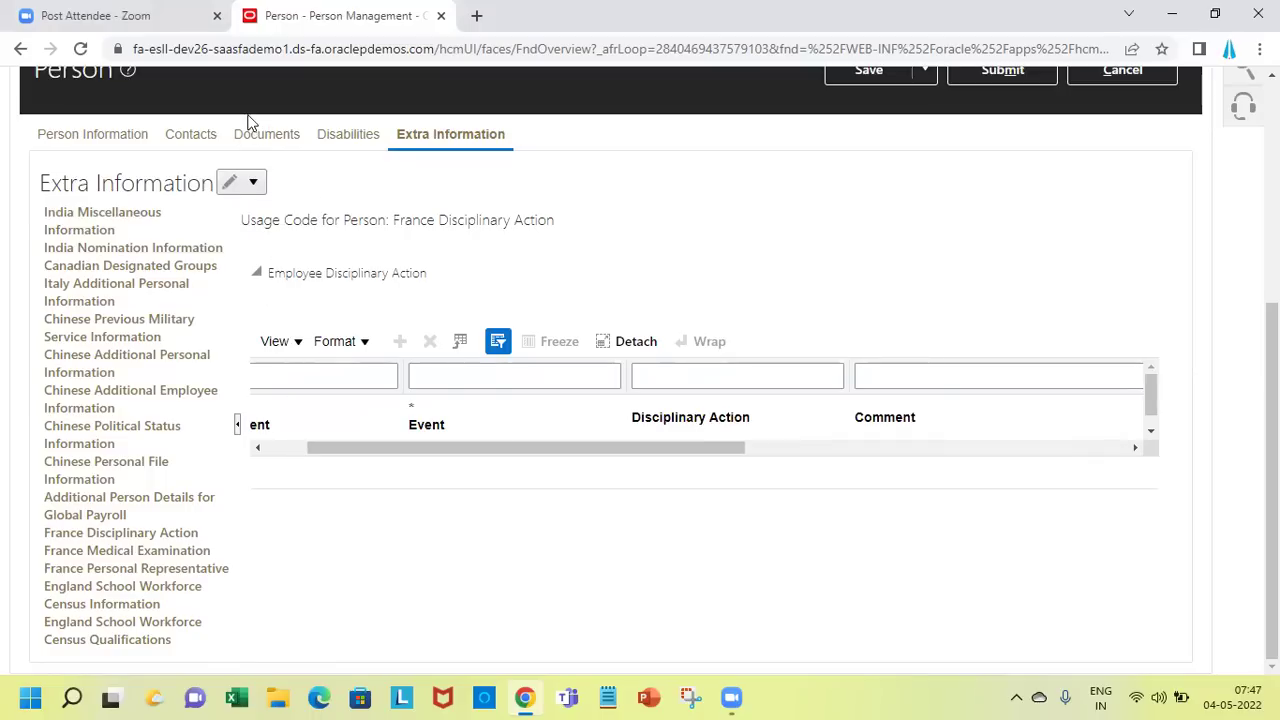
# Put France Disciplinary Action into Correct mode and open the Event list on the blank row
pyautogui.click(241, 190)
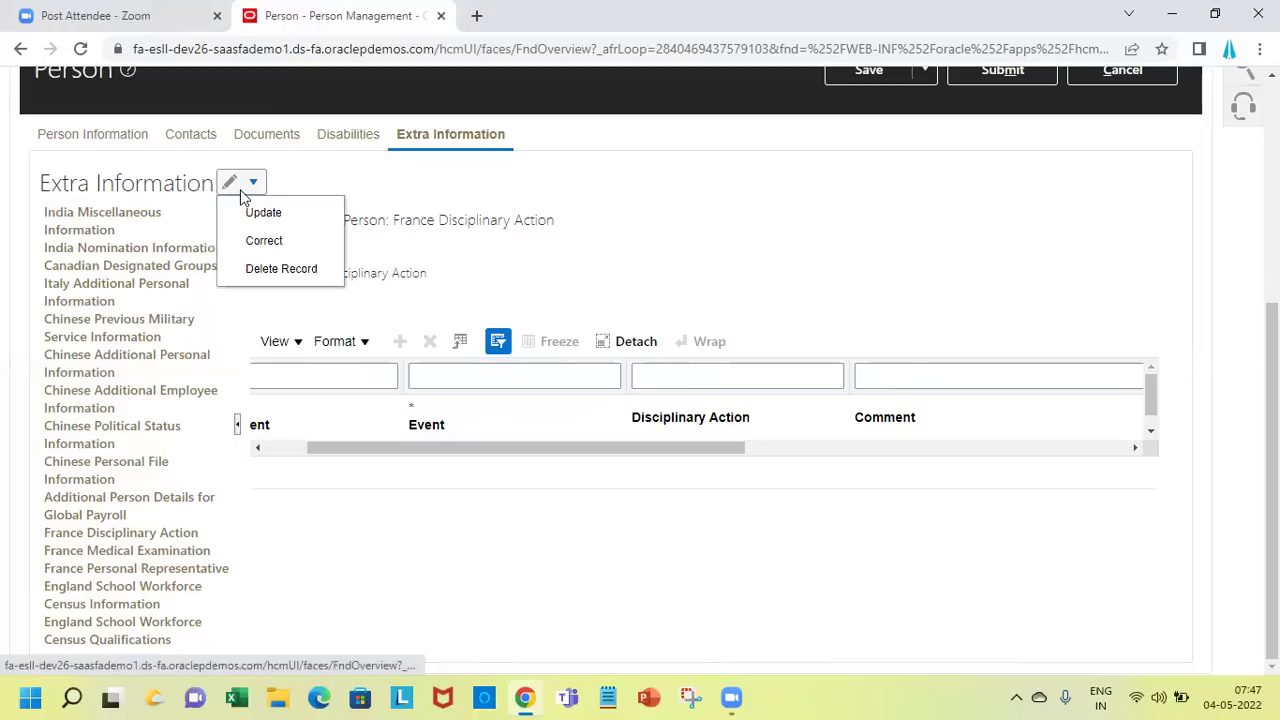
pyautogui.click(264, 242)
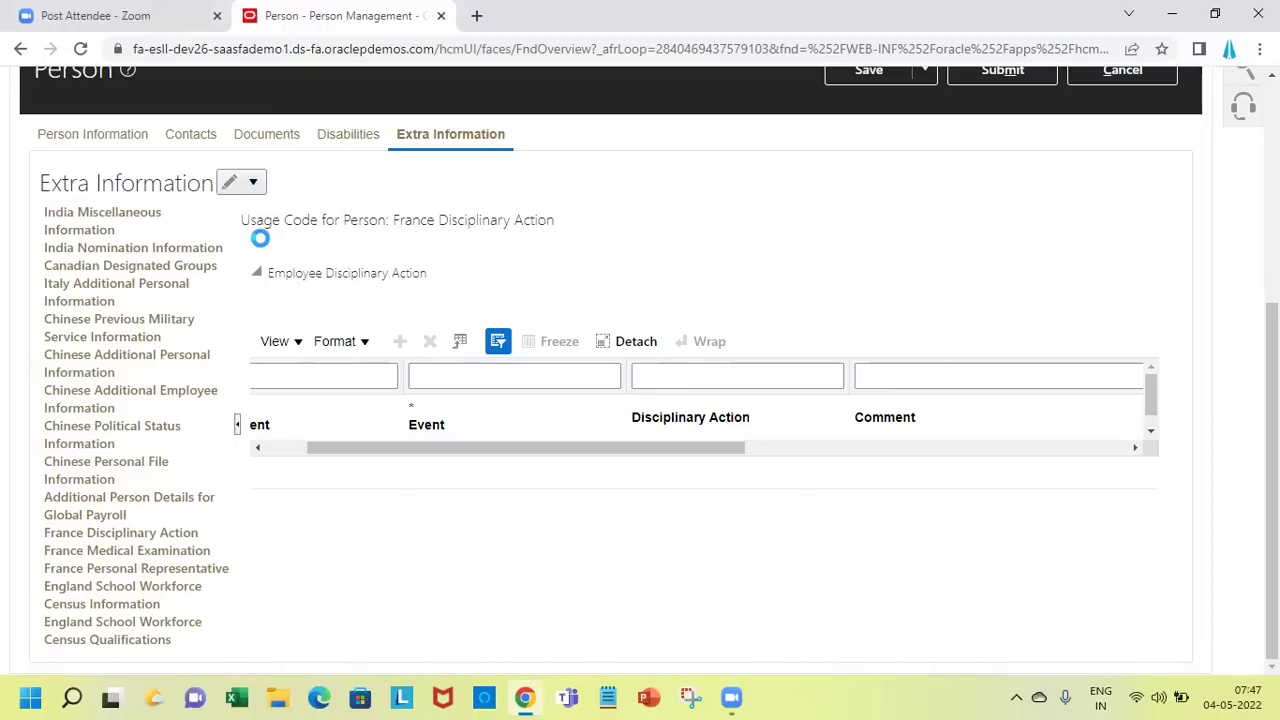
pyautogui.moveTo(349, 449); pyautogui.dragTo(285, 453)
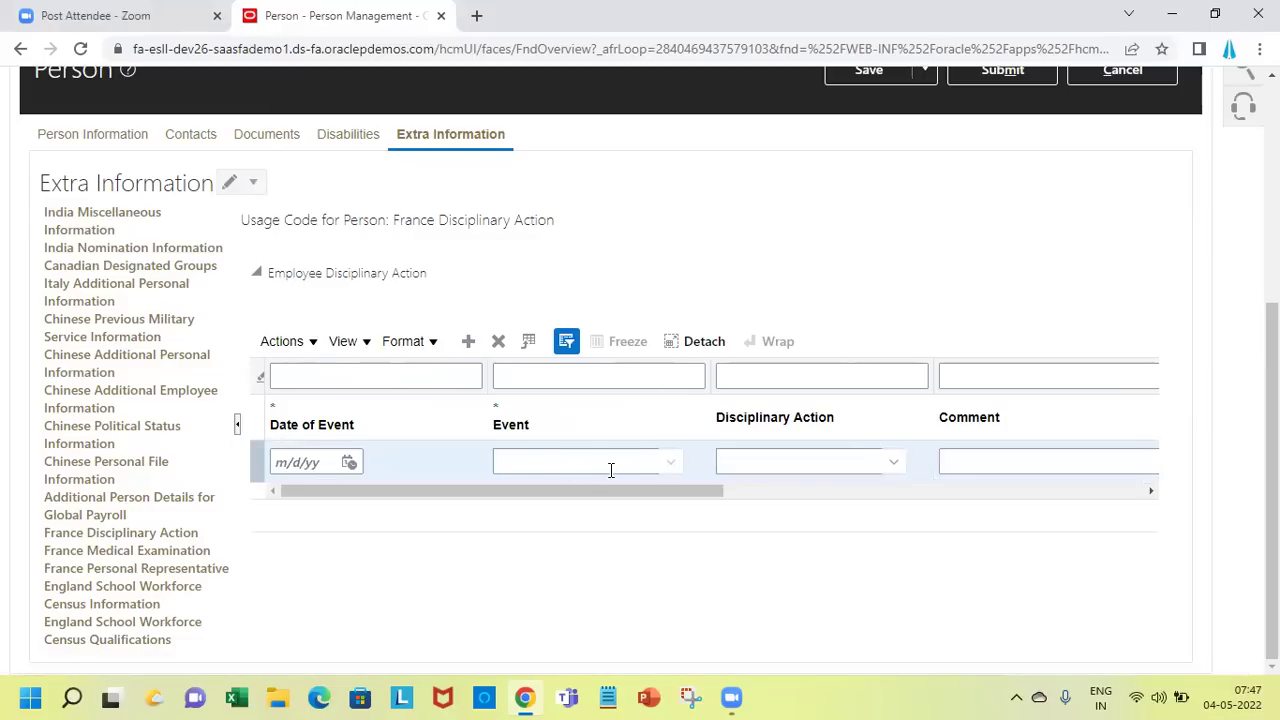
pyautogui.click(677, 463)
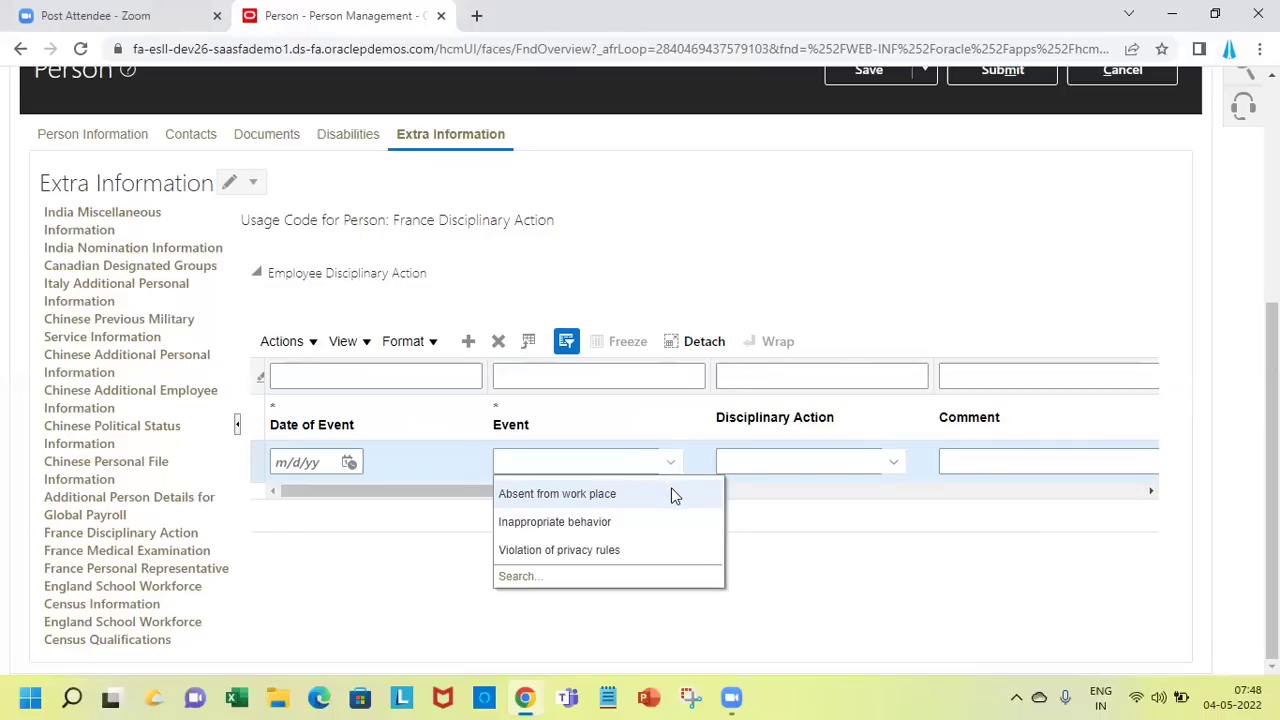
# Fill the entry with event 'Absent from work place', action Warning, comment 'absent without information'
pyautogui.click(675, 496)
pyautogui.click(828, 464)
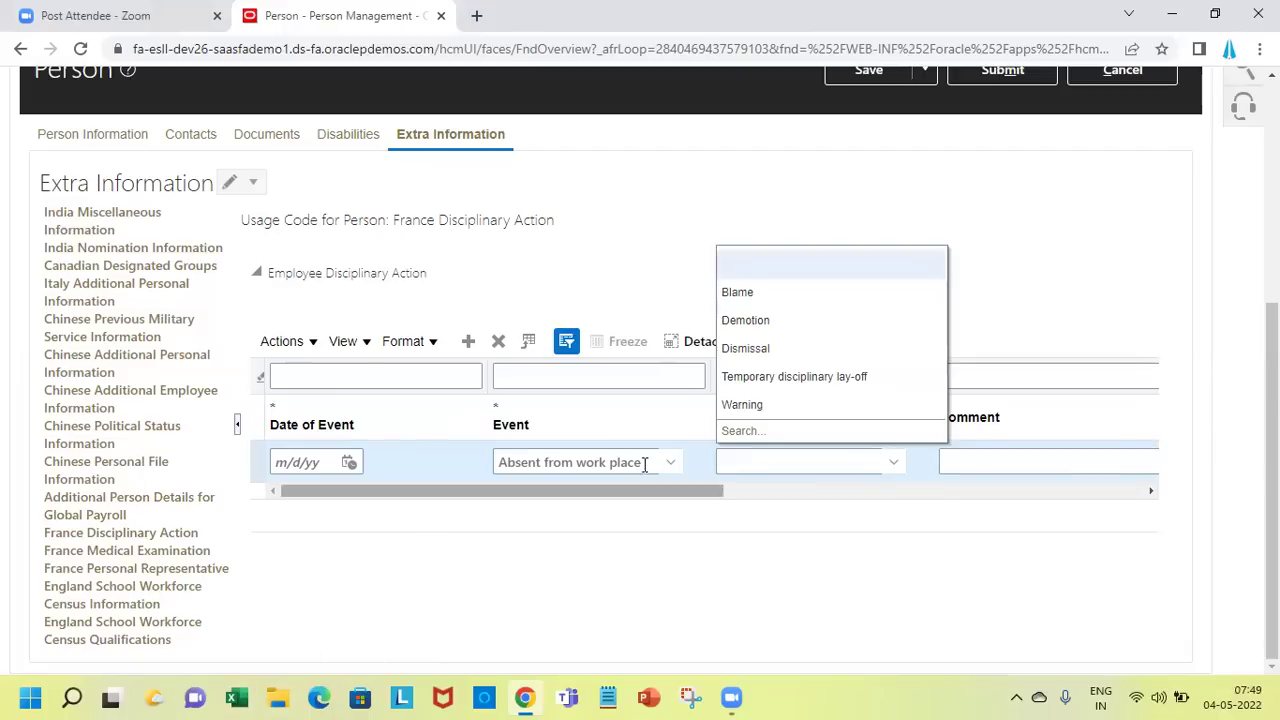
pyautogui.click(797, 406)
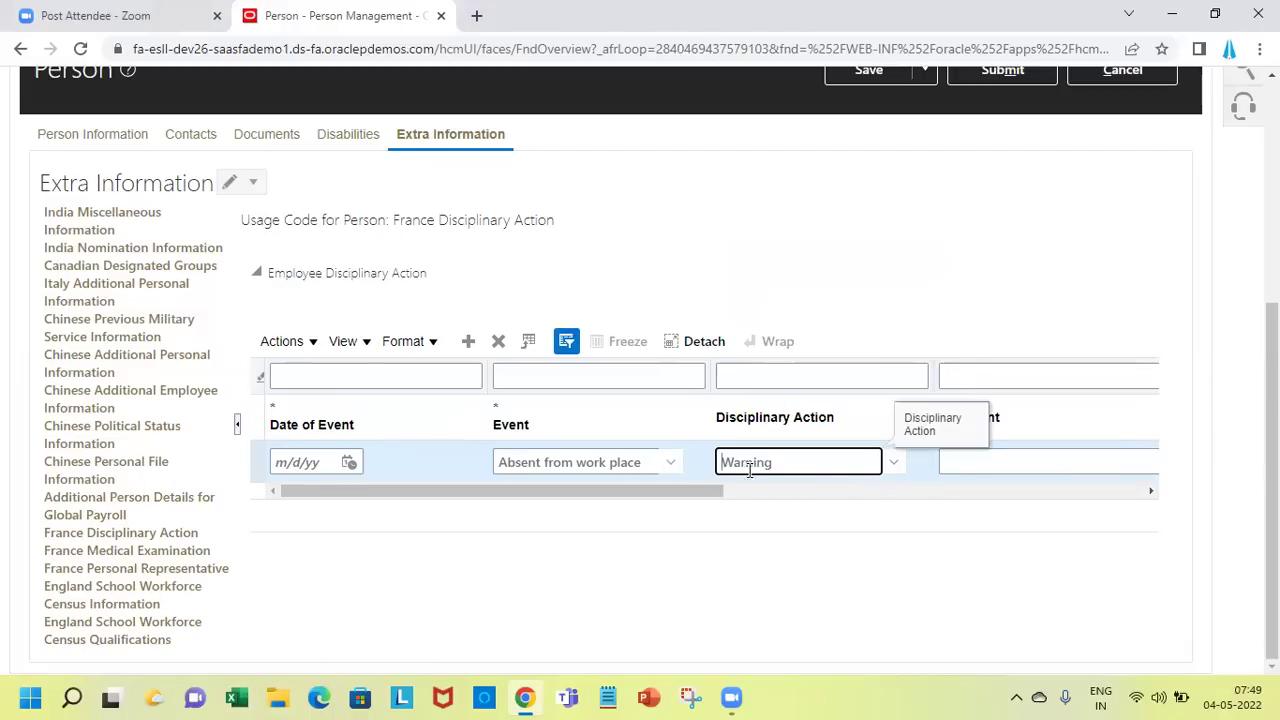
pyautogui.click(955, 467)
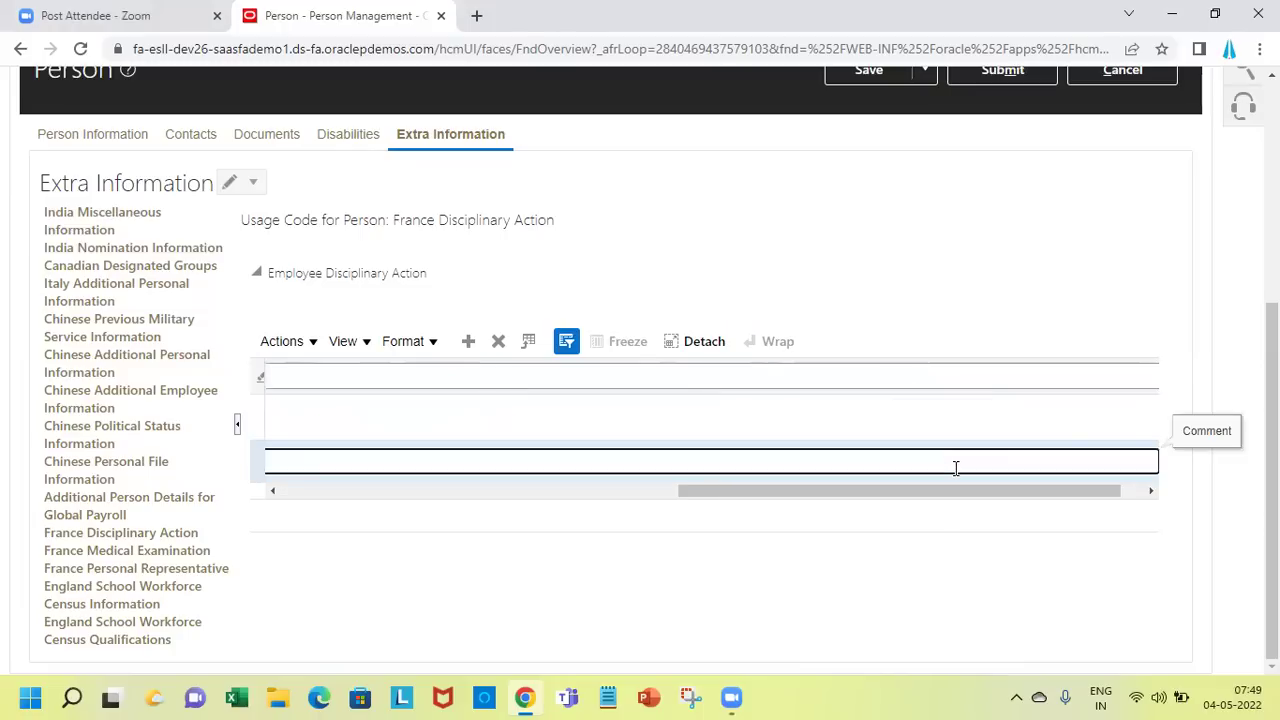
pyautogui.write('Absenctt')
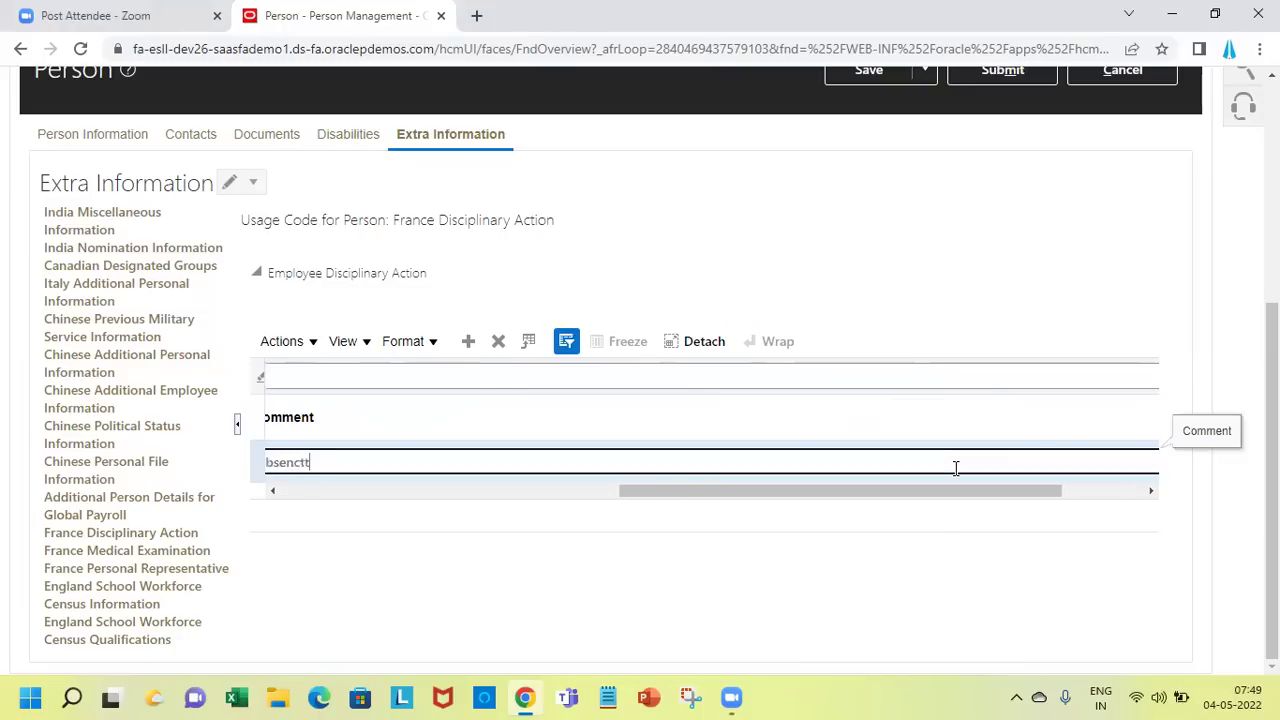
pyautogui.press('BackSpace')
pyautogui.write('t without information')
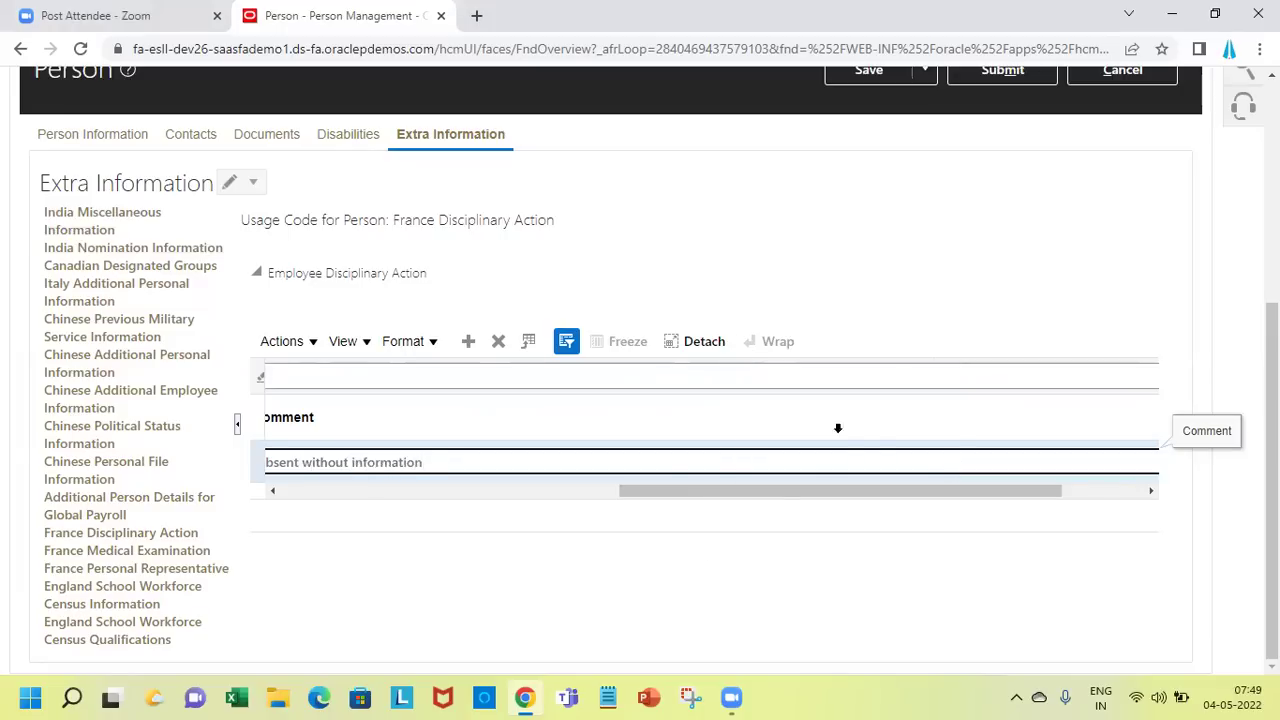
pyautogui.click(408, 493)
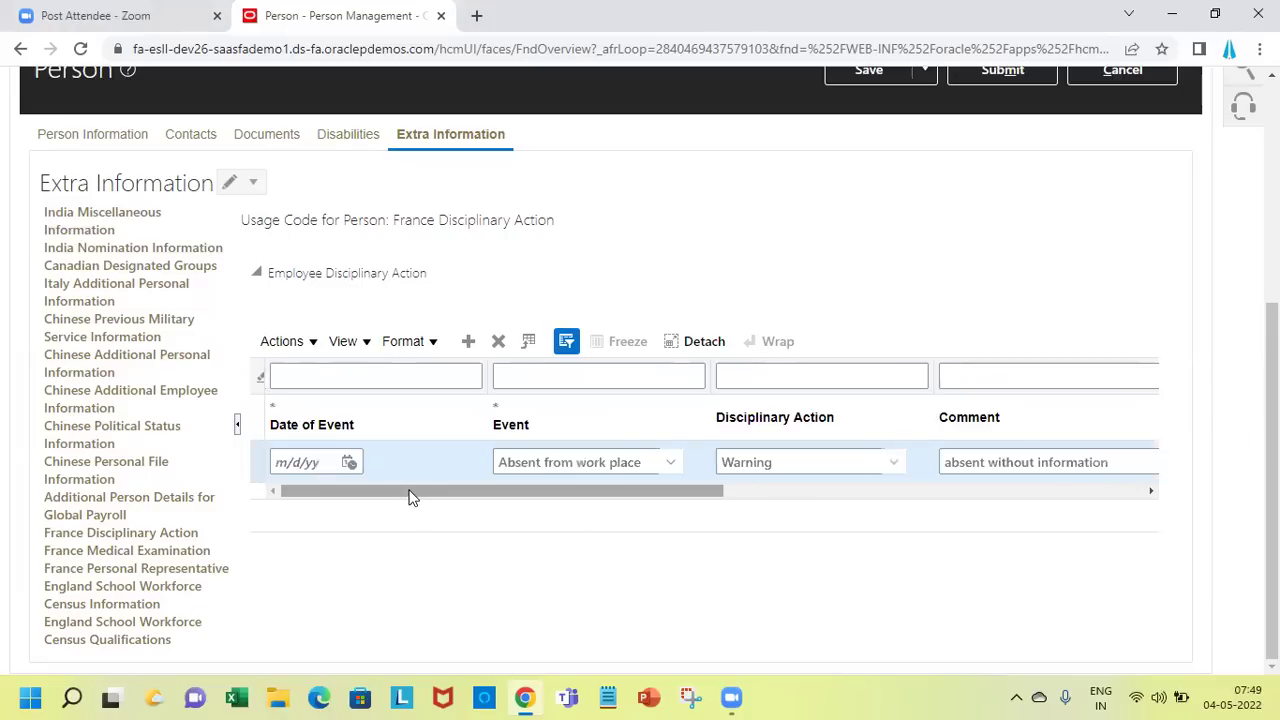
# Add another row and set its event date to May 4, 2022
pyautogui.click(476, 341)
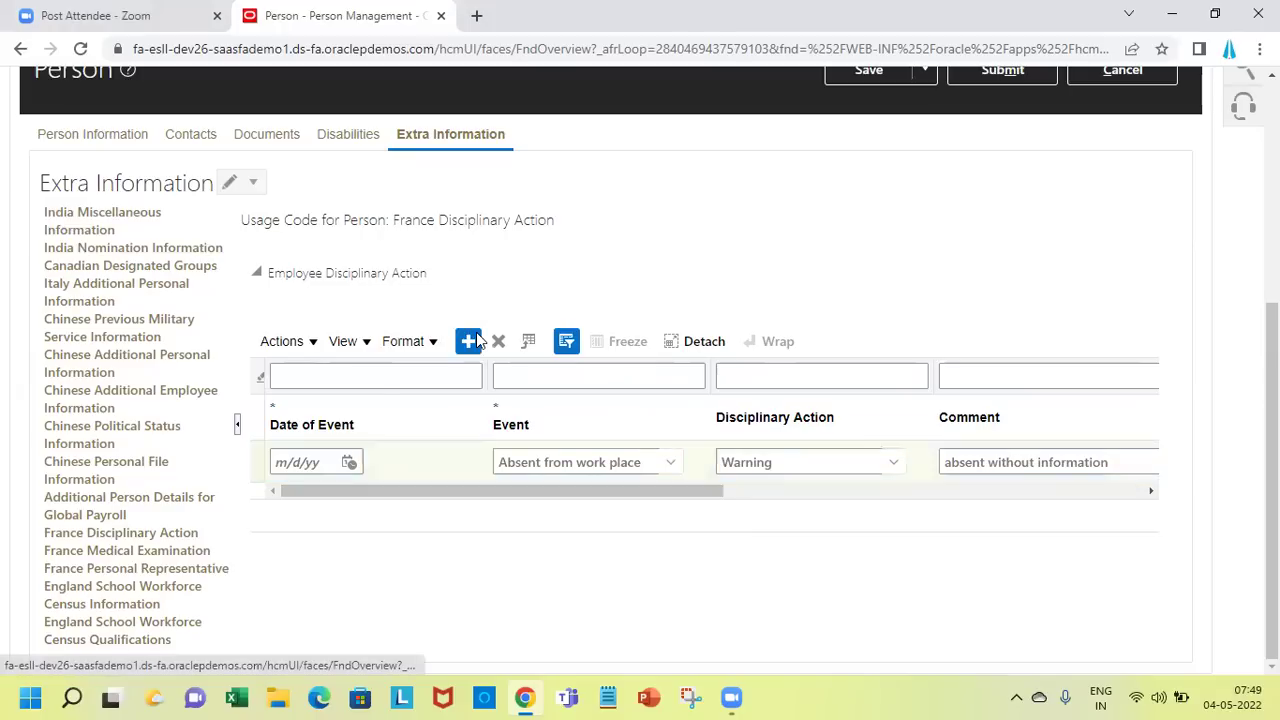
pyautogui.click(349, 462)
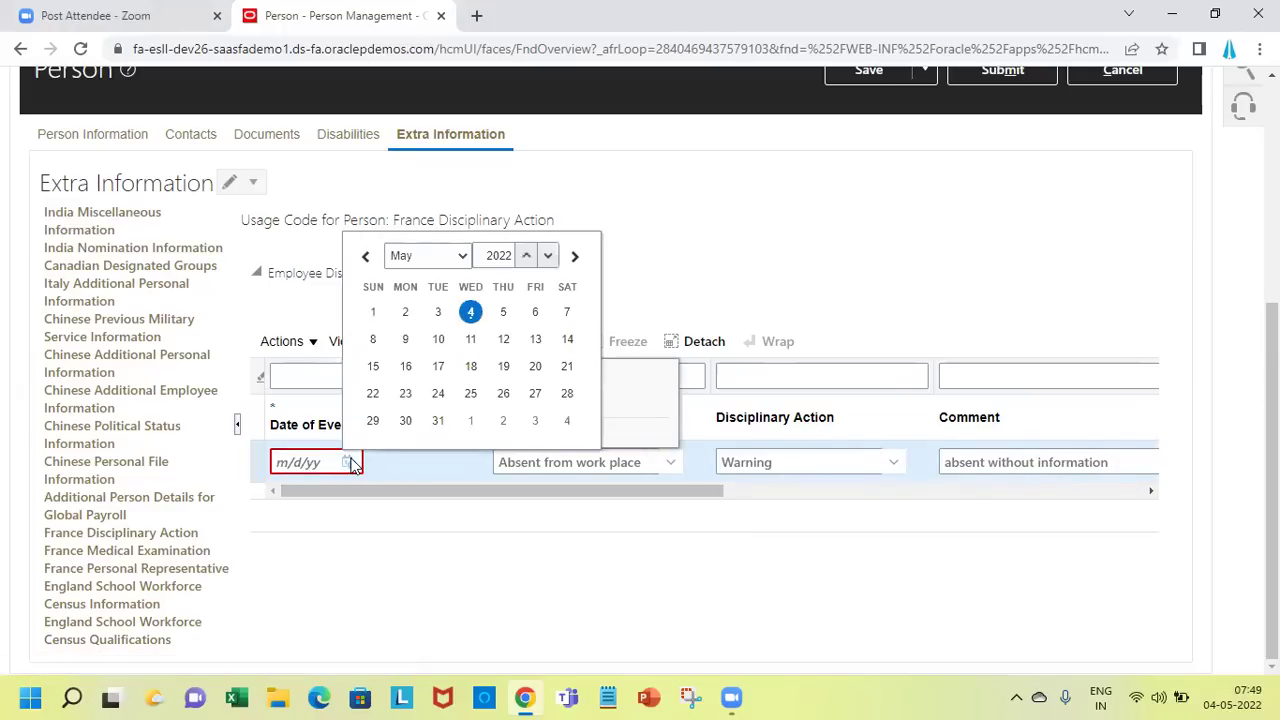
pyautogui.click(471, 312)
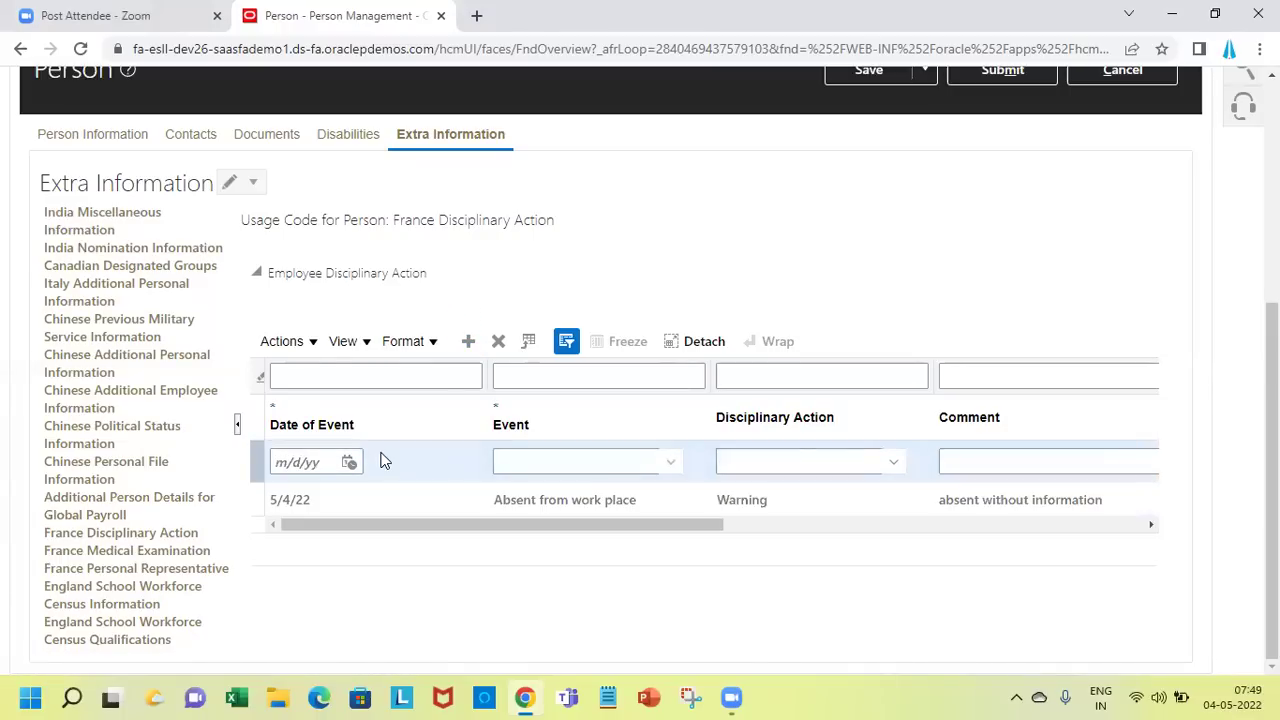
# Date the new row May 4, 2021, with event Absent from work place and action Warning
pyautogui.click(350, 463)
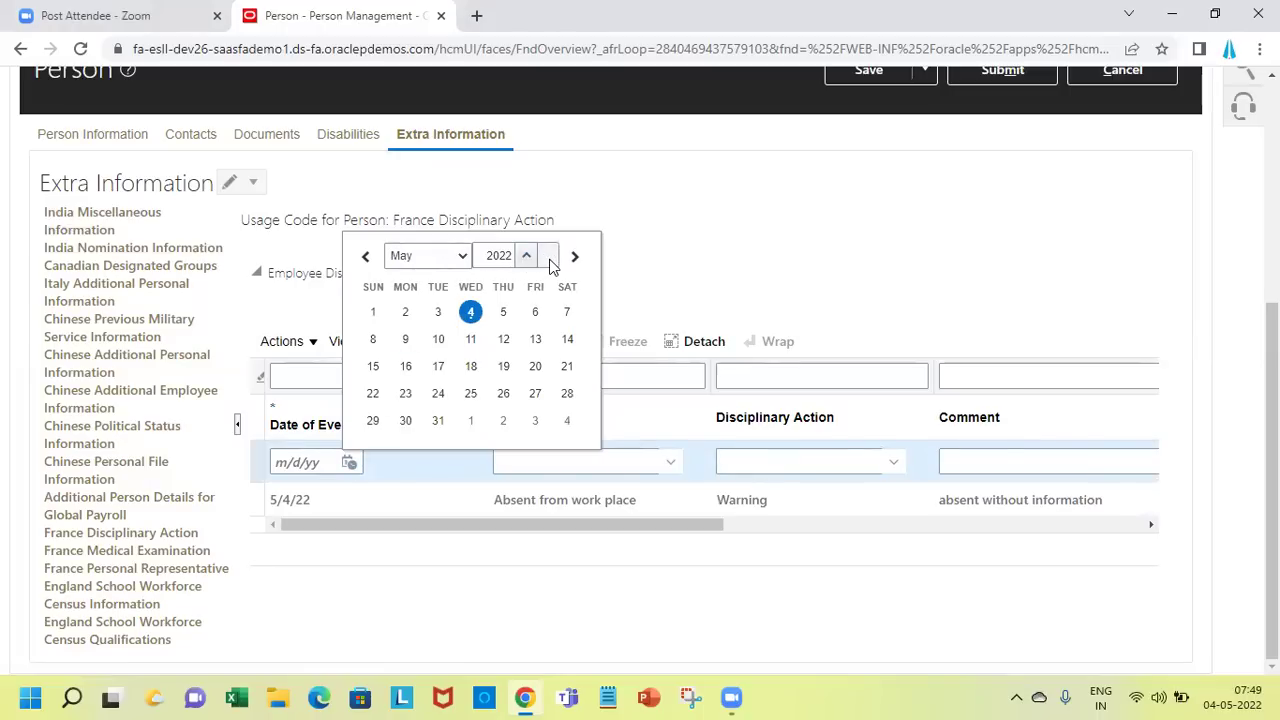
pyautogui.click(548, 259)
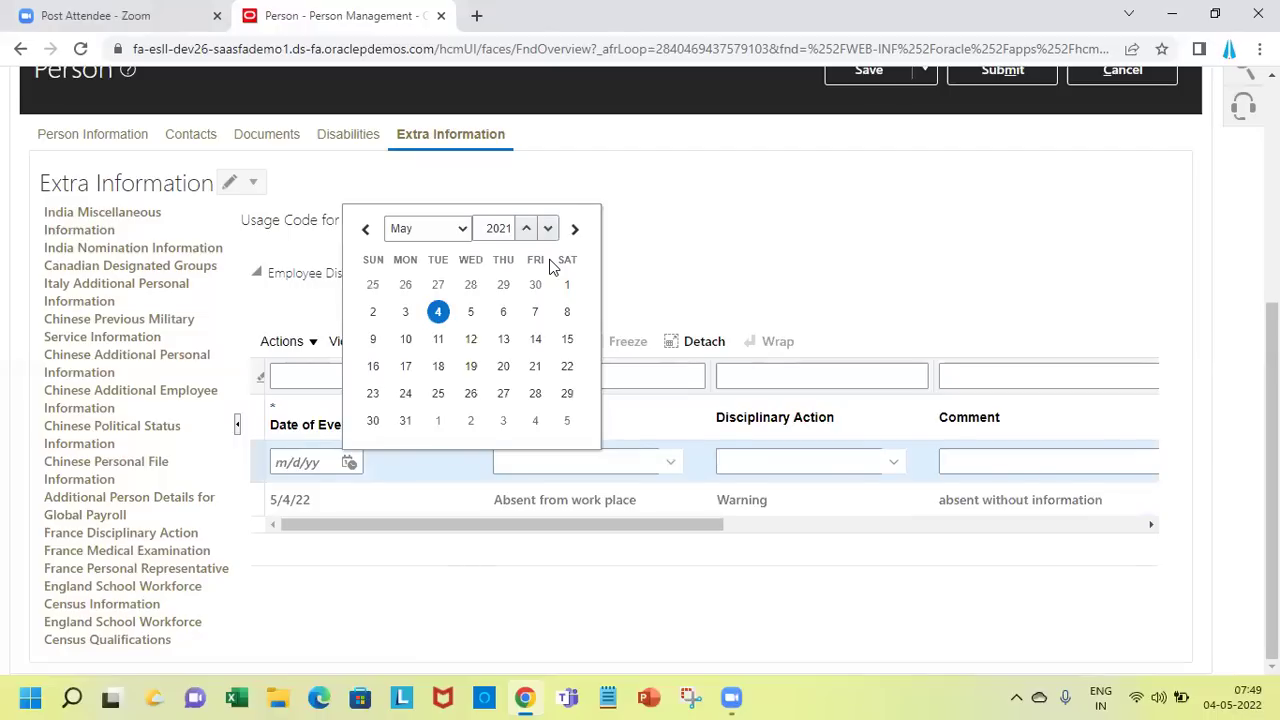
pyautogui.click(439, 313)
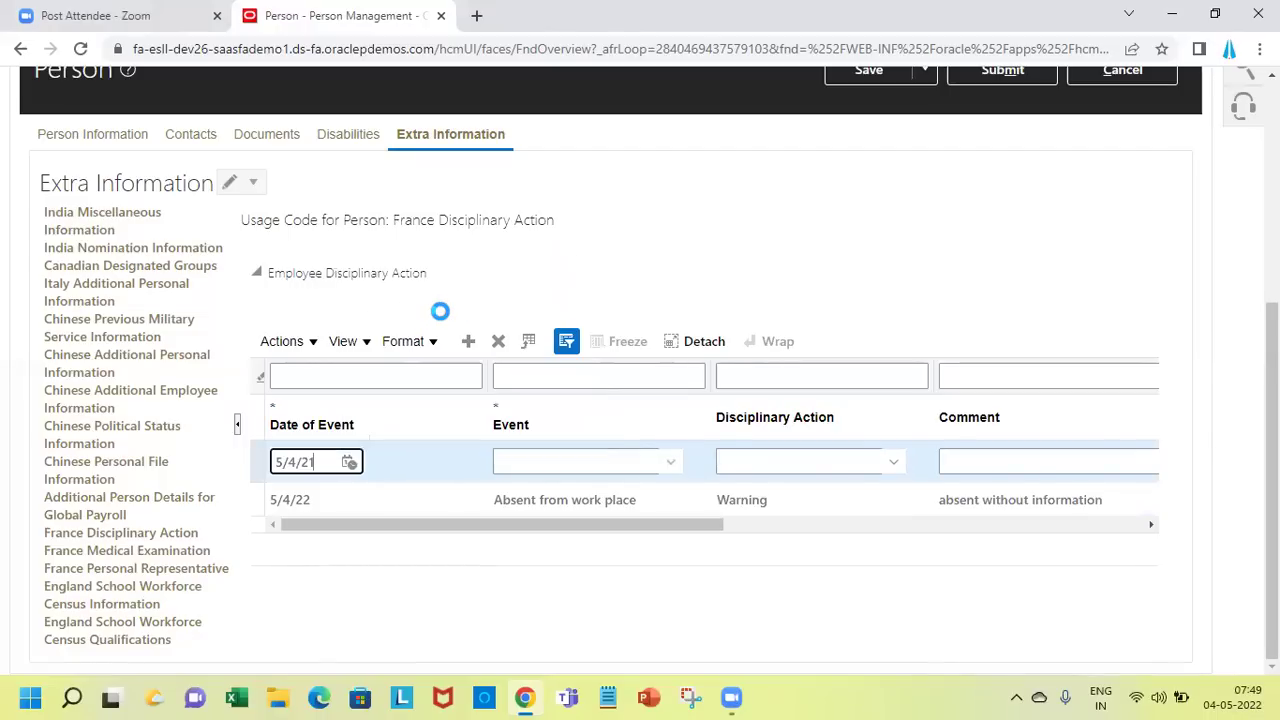
pyautogui.click(555, 456)
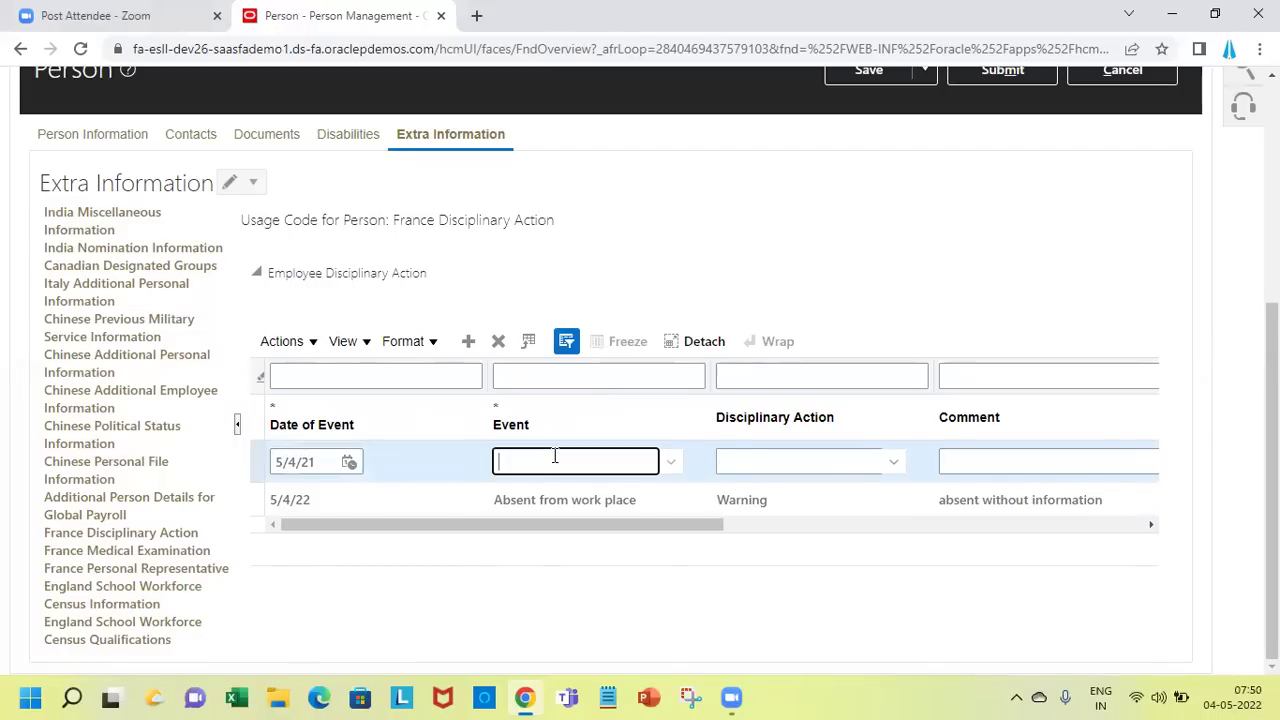
pyautogui.click(674, 463)
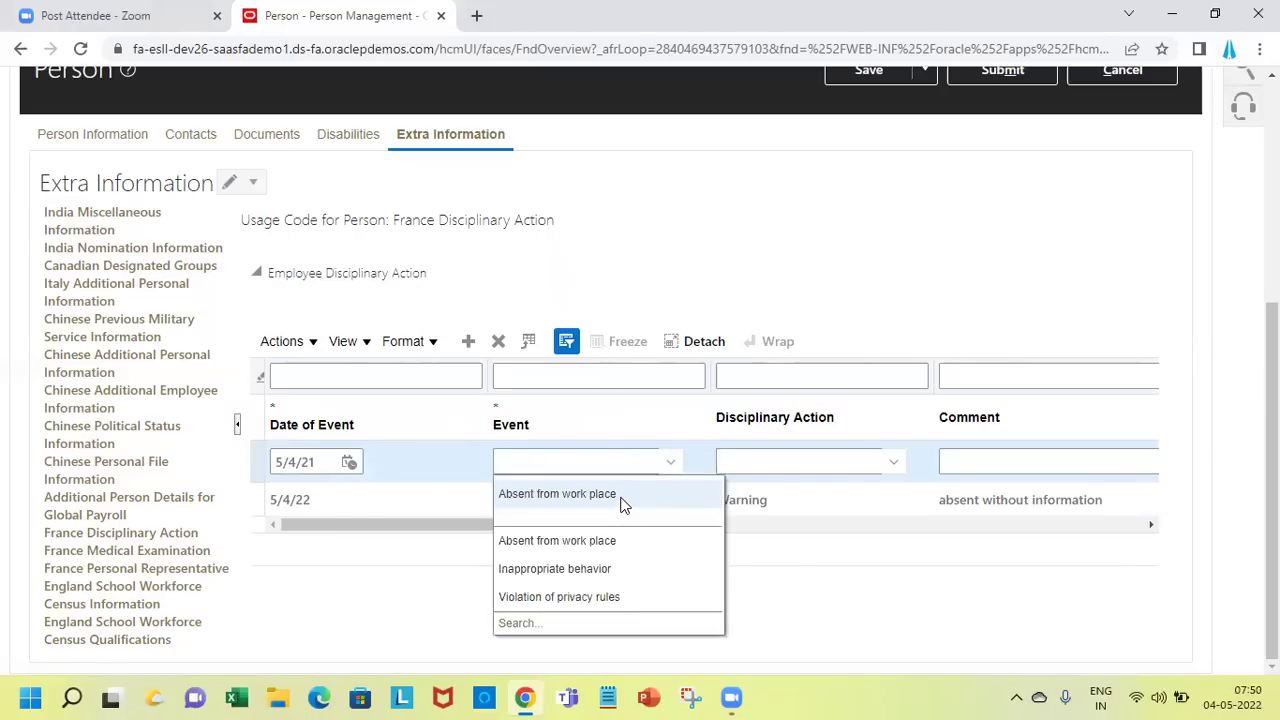
pyautogui.click(620, 497)
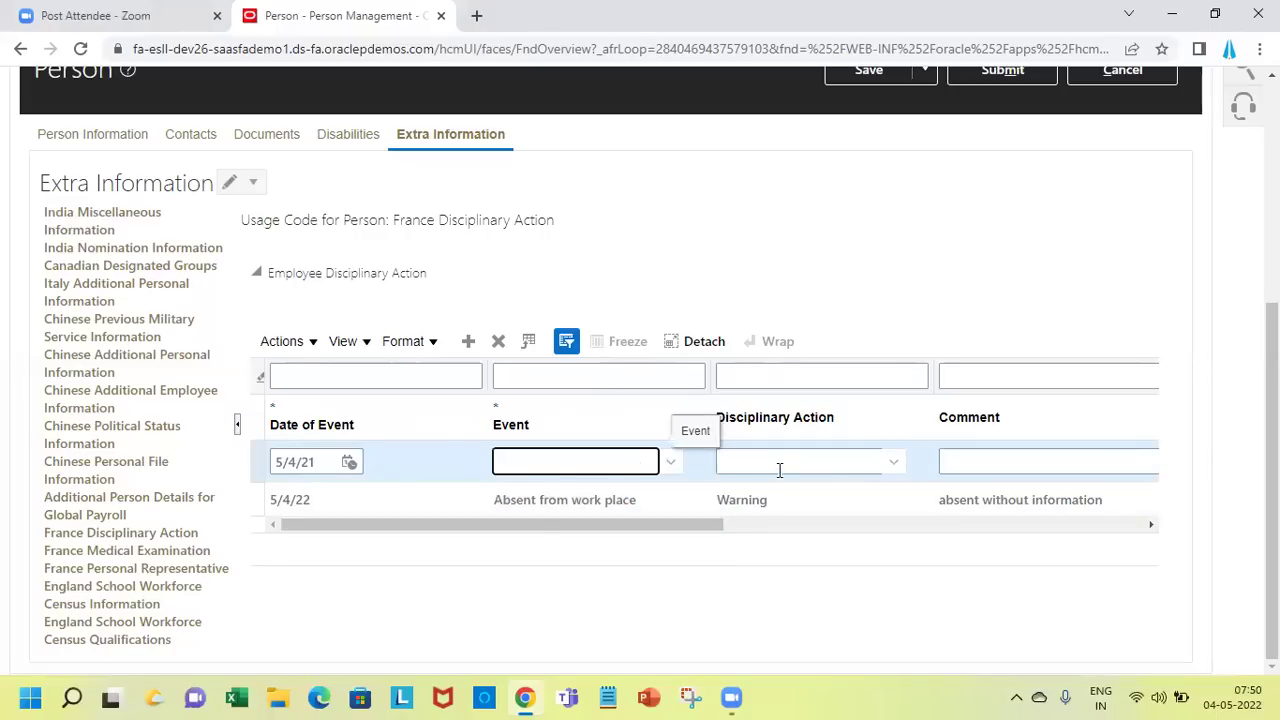
pyautogui.click(895, 463)
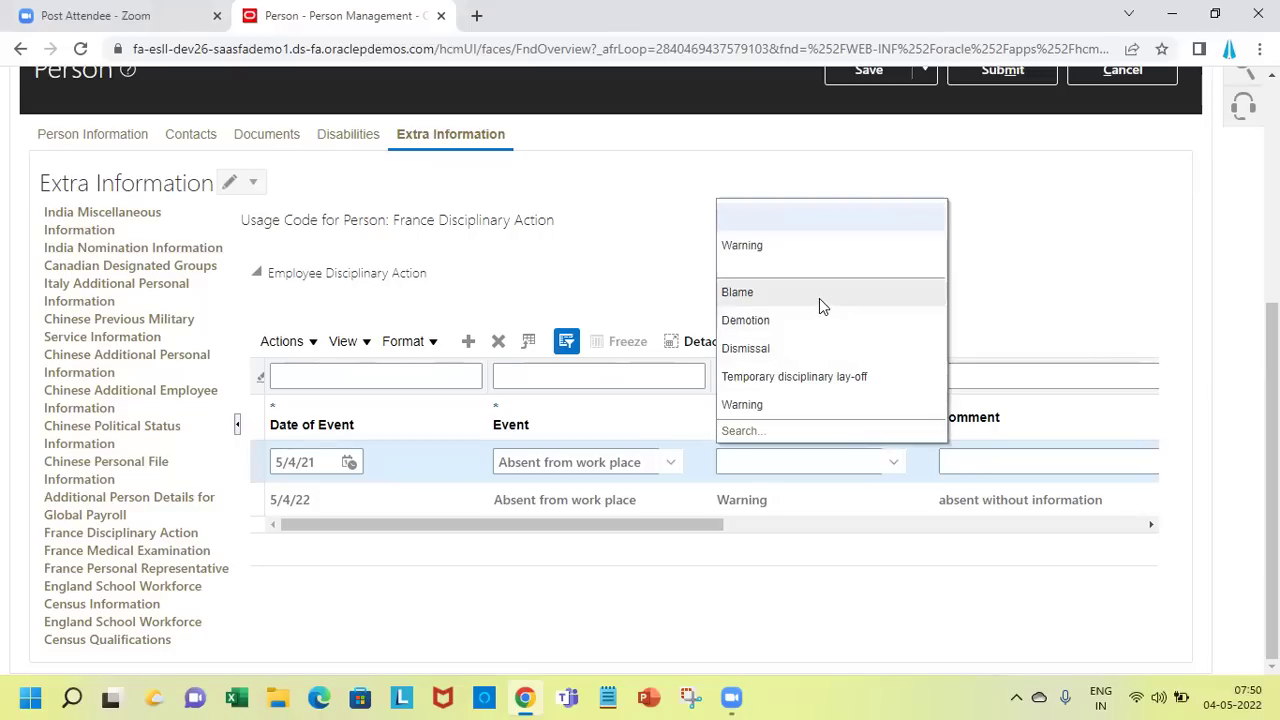
pyautogui.click(801, 408)
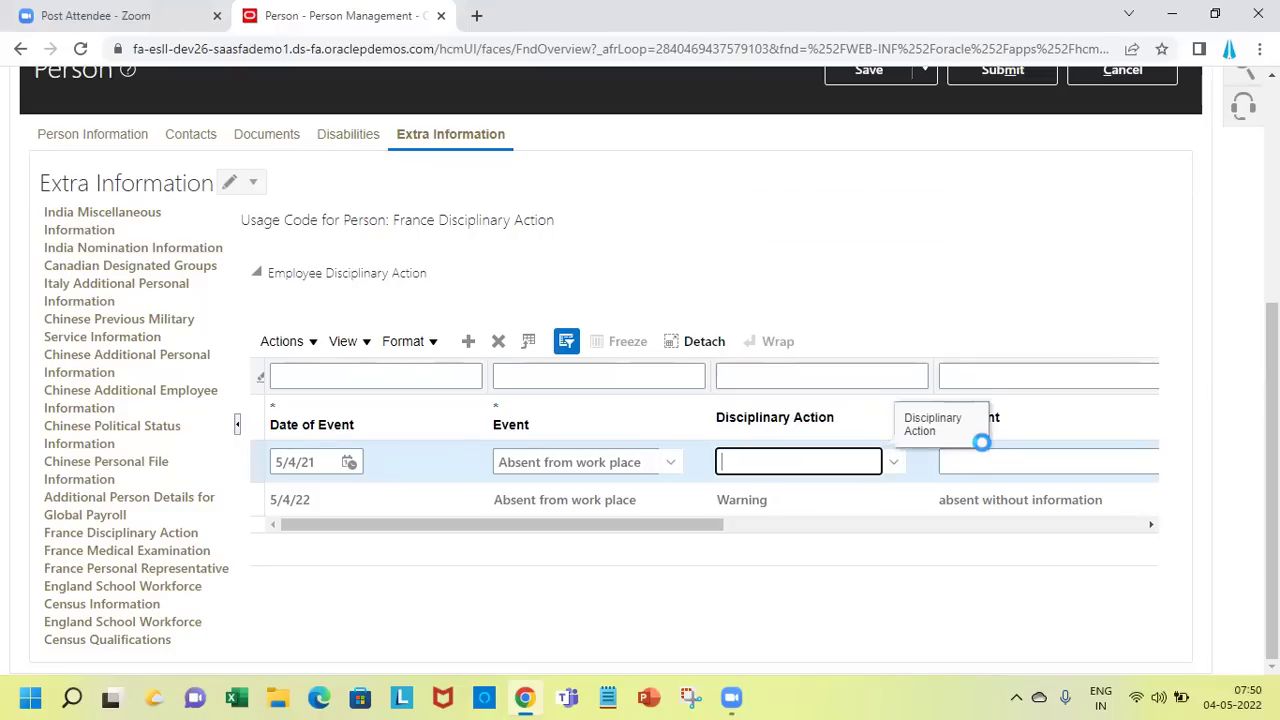
# Enter the comment 'absent without information' on the disciplinary entry
pyautogui.click(999, 456)
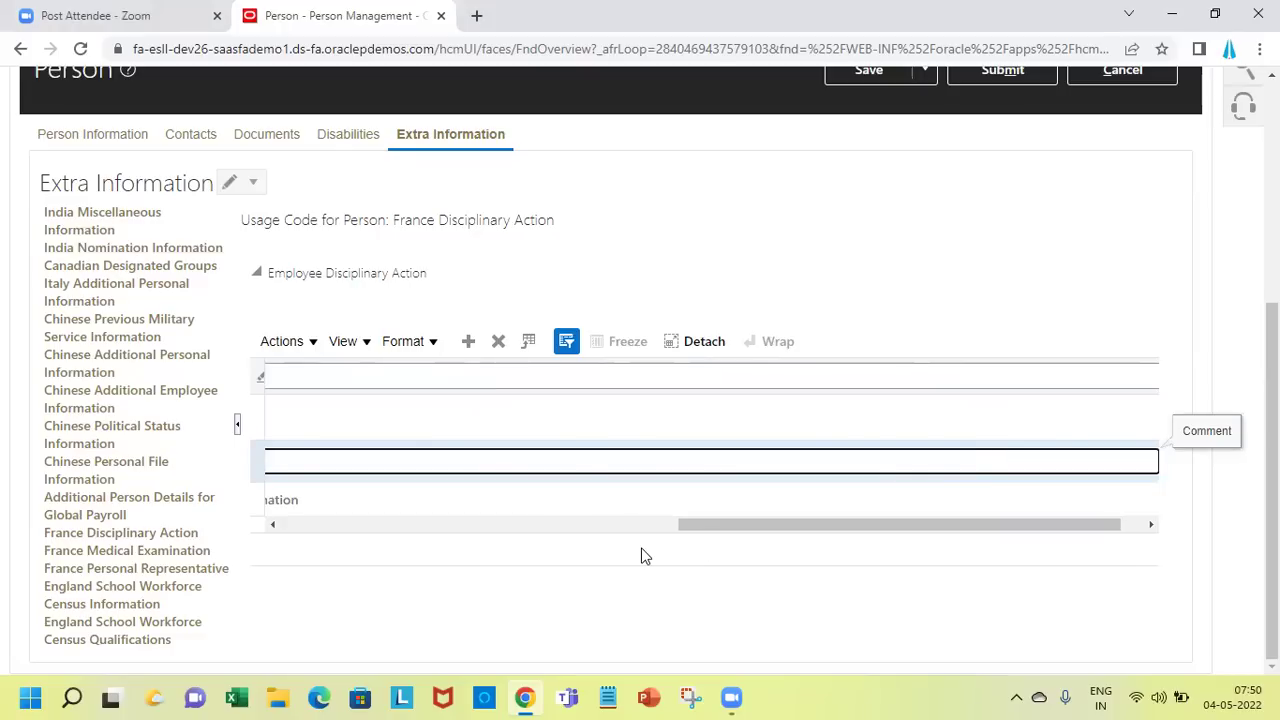
pyautogui.click(268, 525)
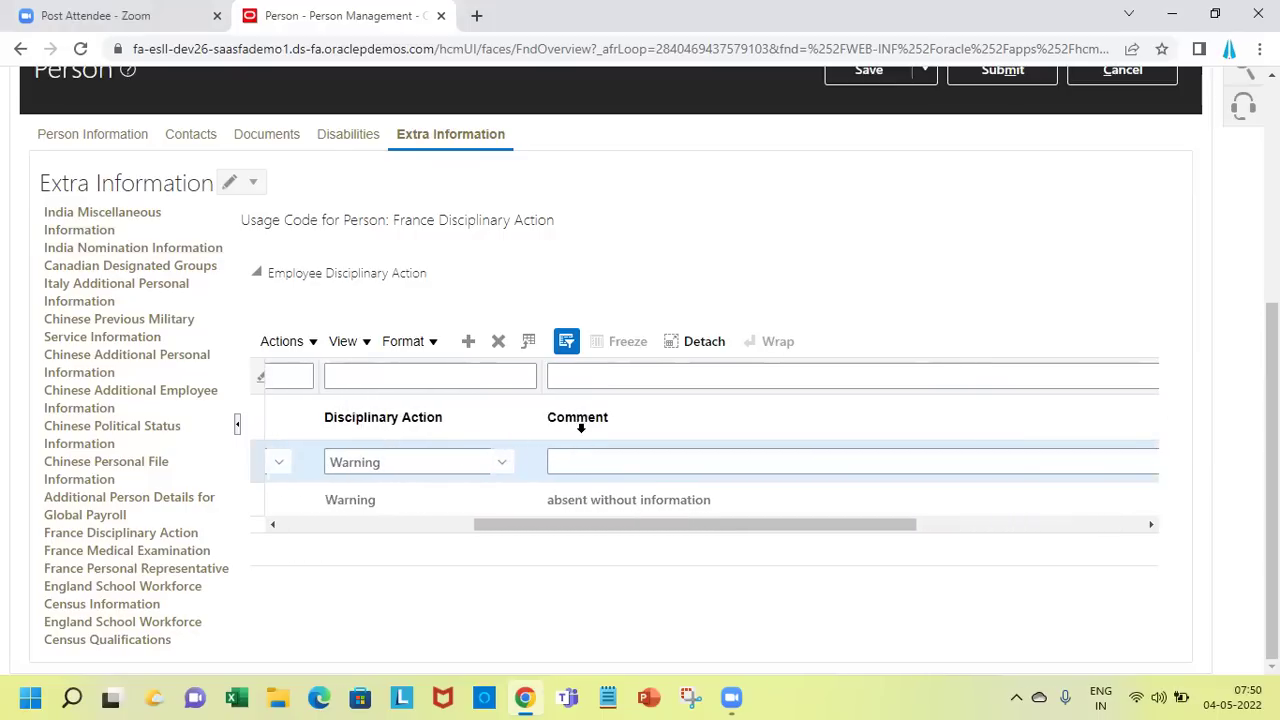
pyautogui.click(585, 470)
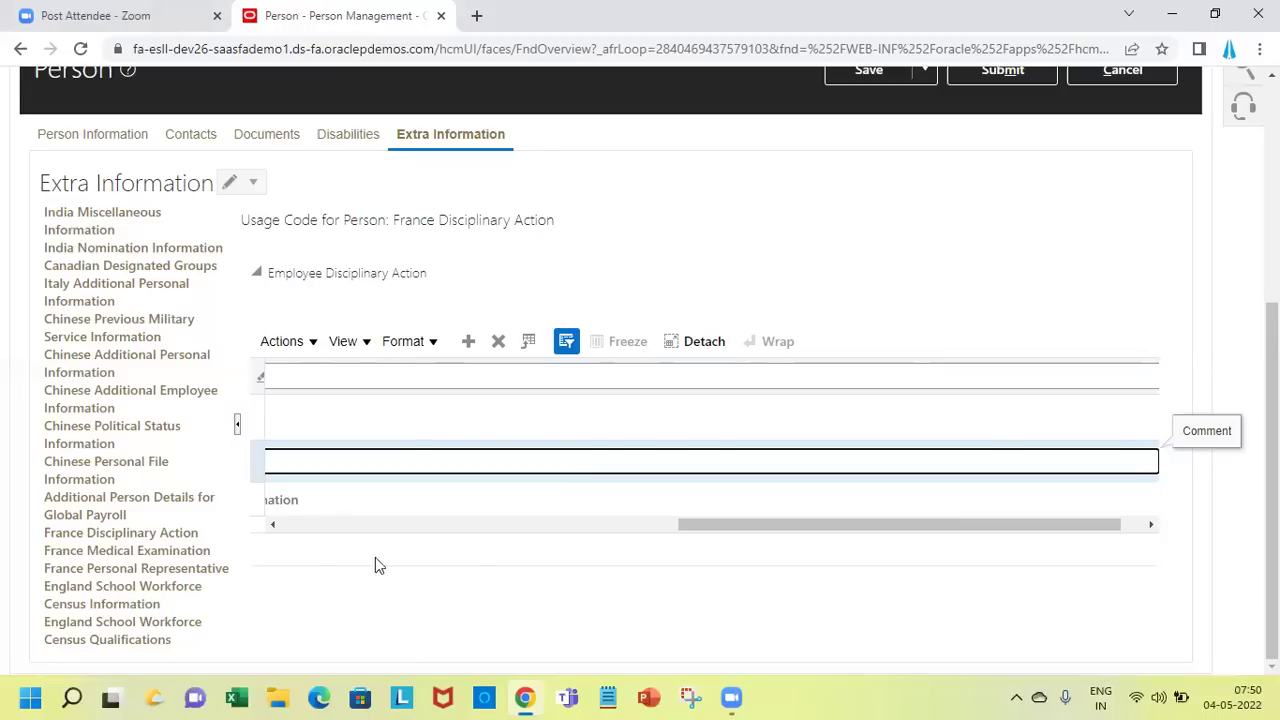
pyautogui.click(274, 526)
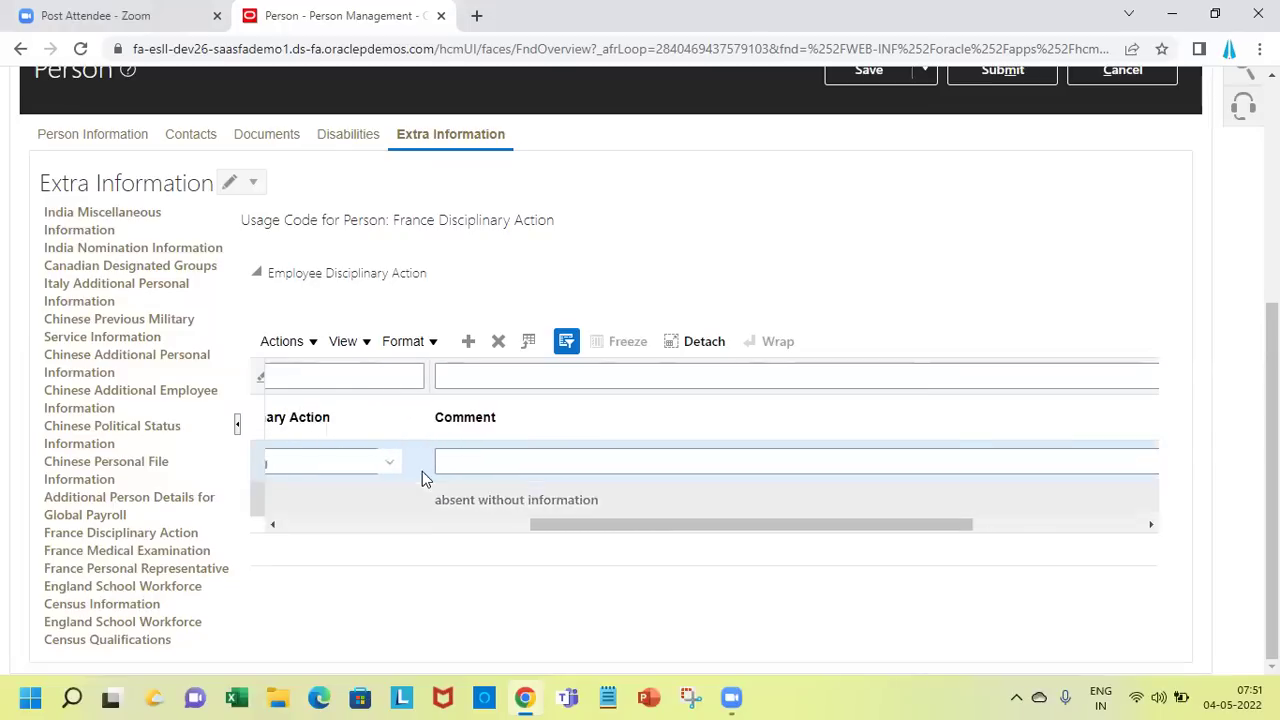
pyautogui.click(506, 464)
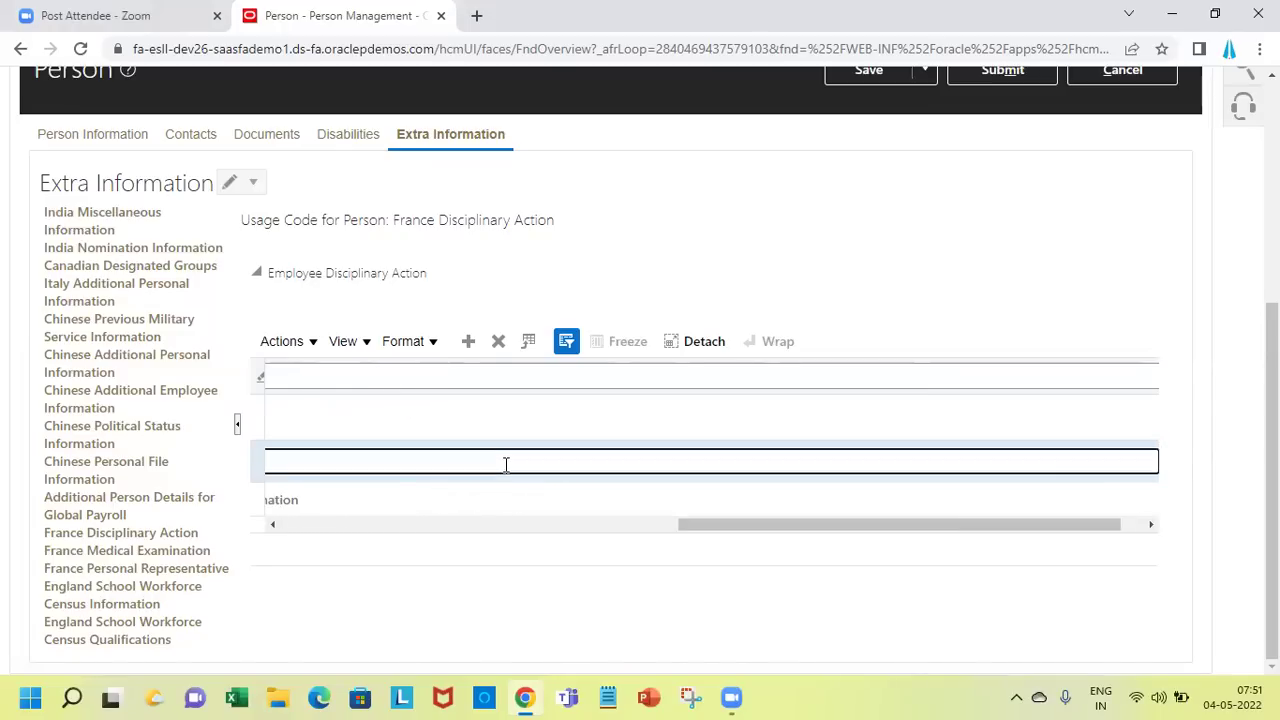
pyautogui.write('absent ')
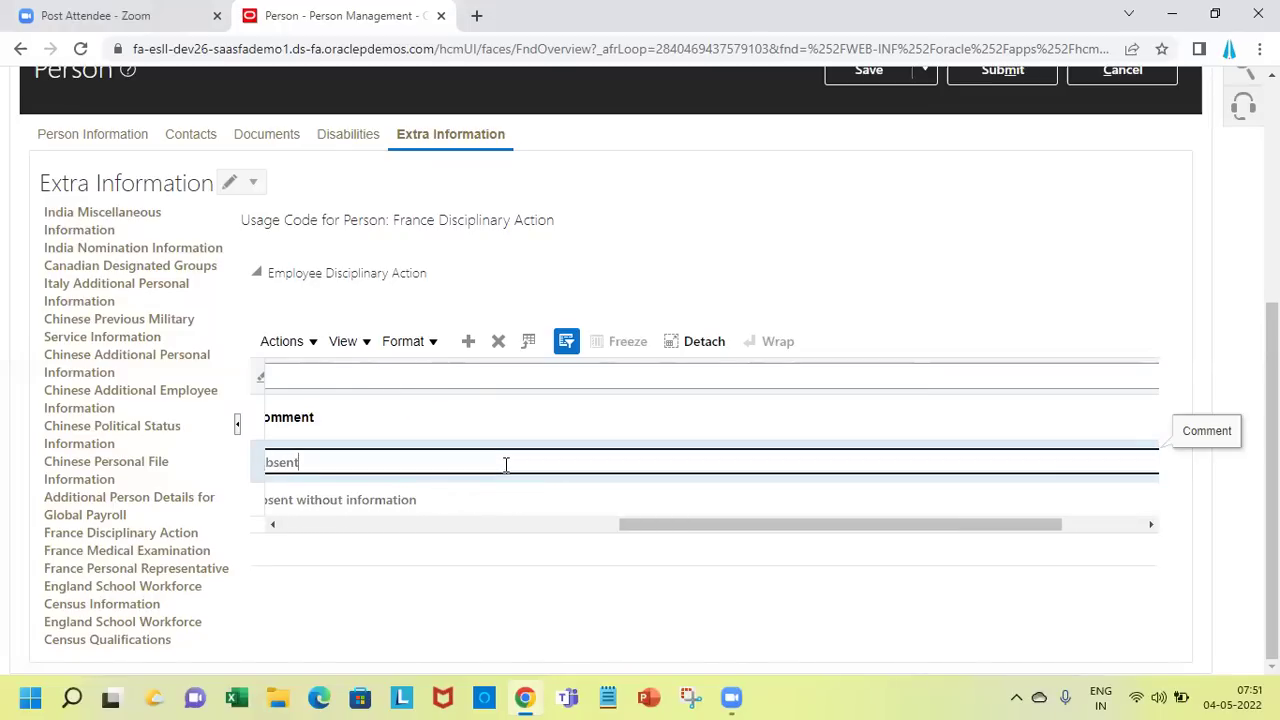
pyautogui.write('without information')
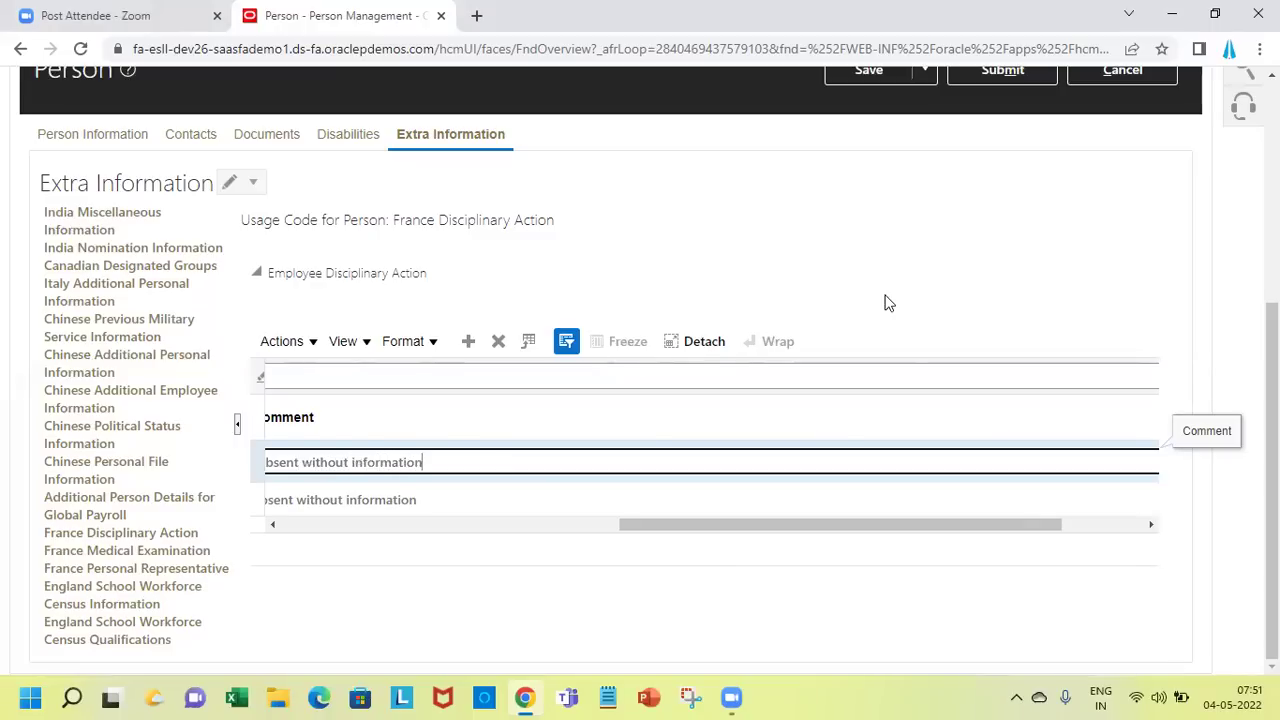
# Save the disciplinary changes, then submit them and acknowledge each confirmation
pyautogui.scroll(4, 1000, 480)
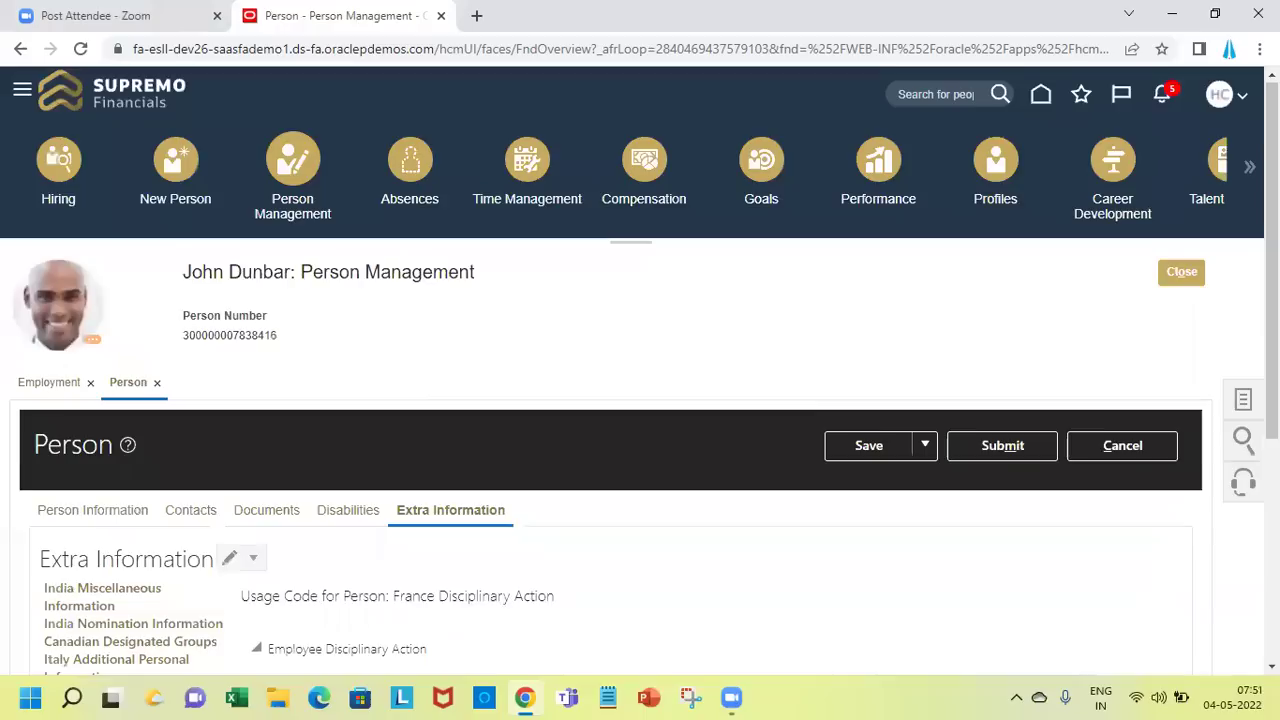
pyautogui.click(864, 447)
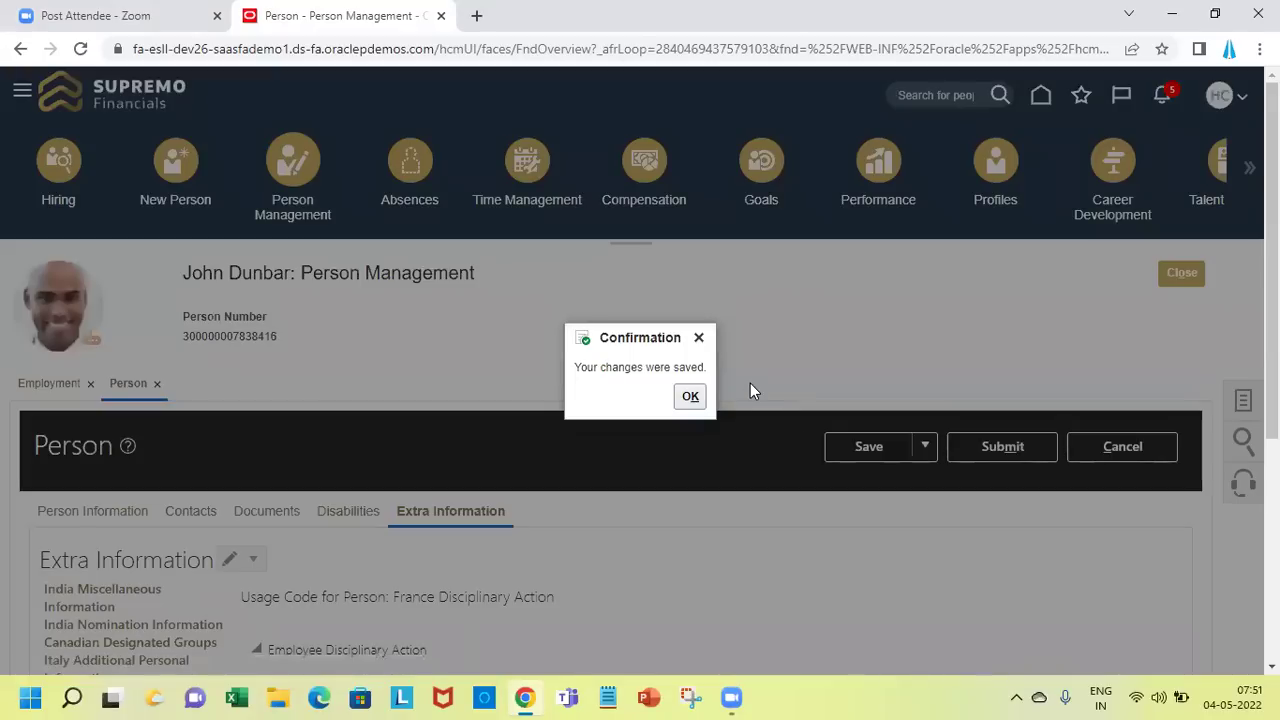
pyautogui.click(700, 396)
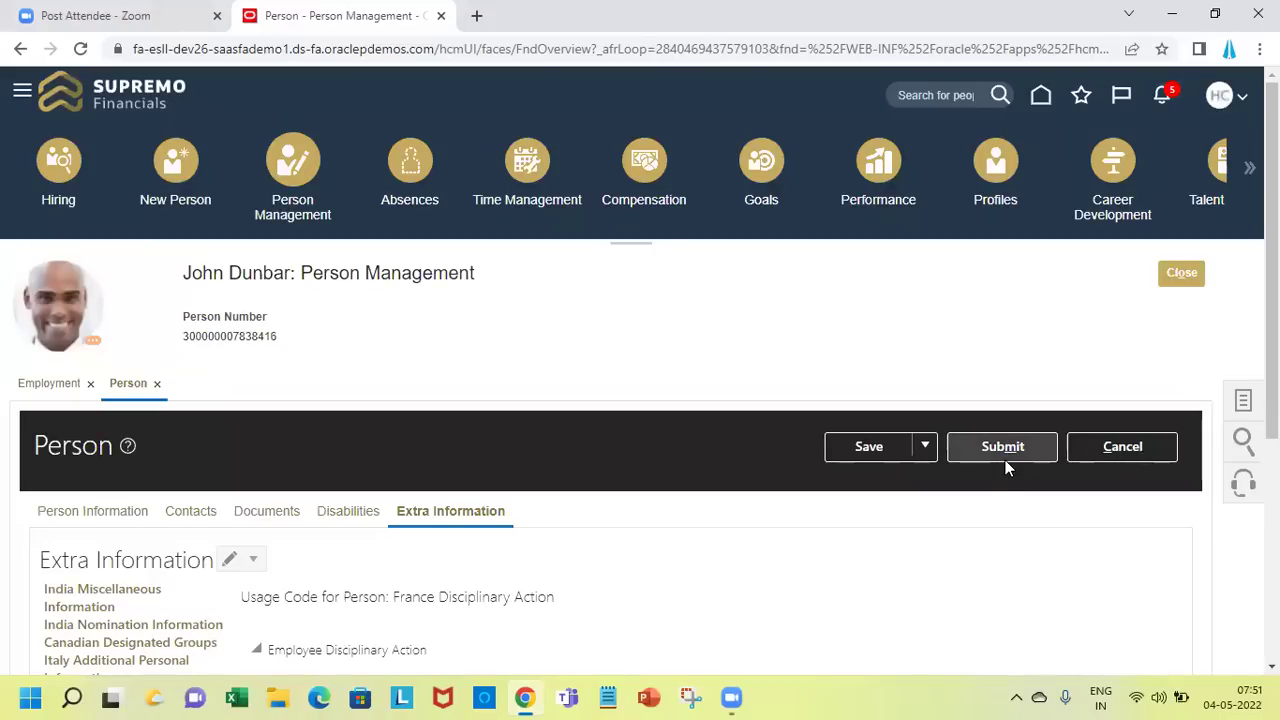
pyautogui.click(1005, 462)
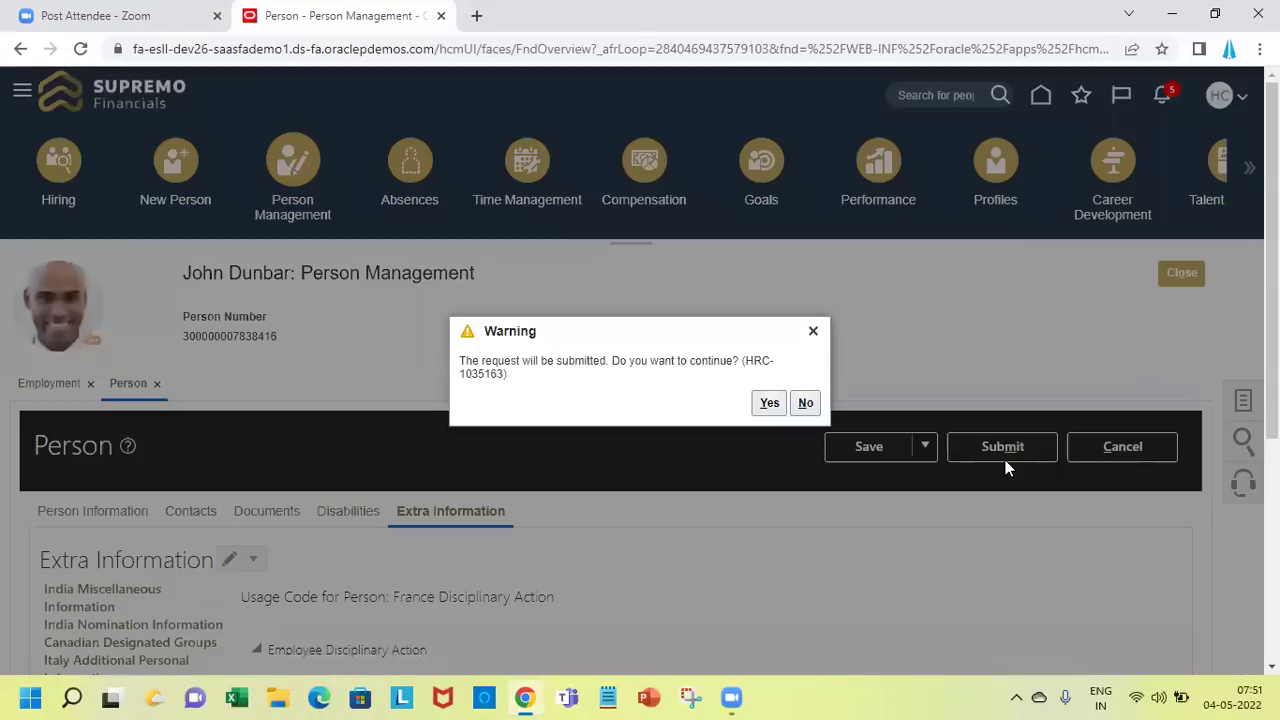
pyautogui.click(766, 402)
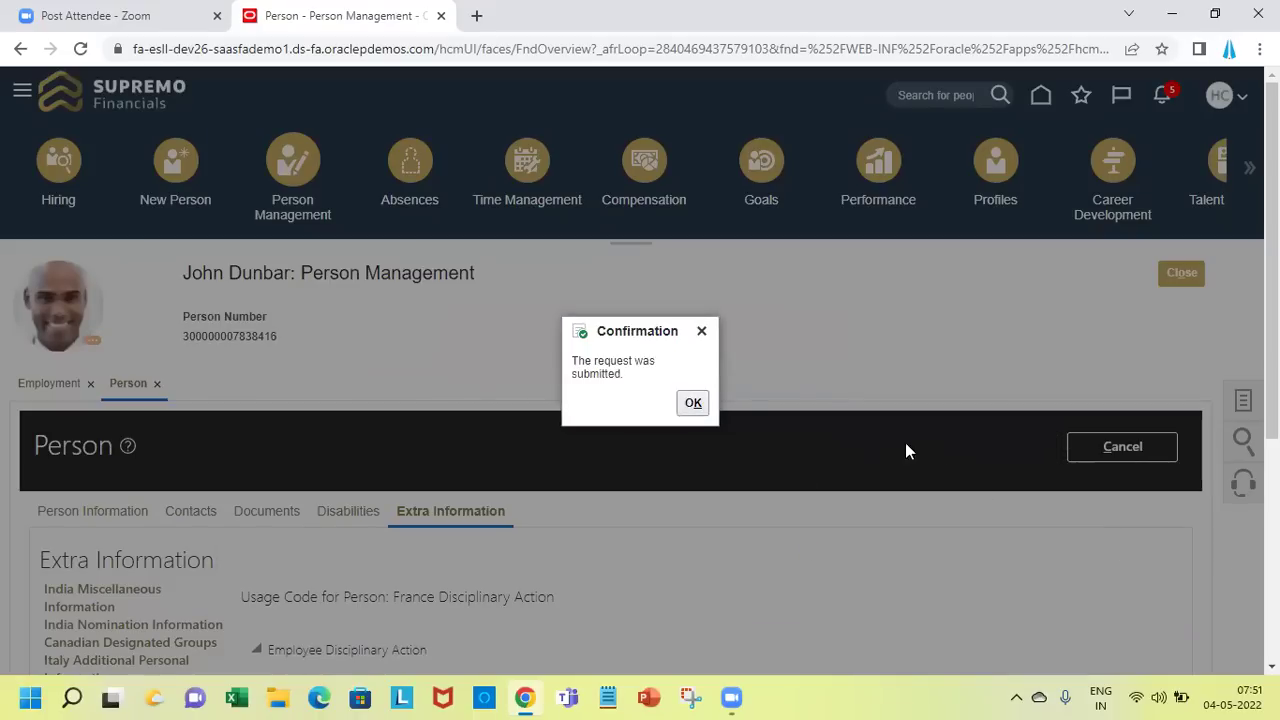
pyautogui.click(699, 402)
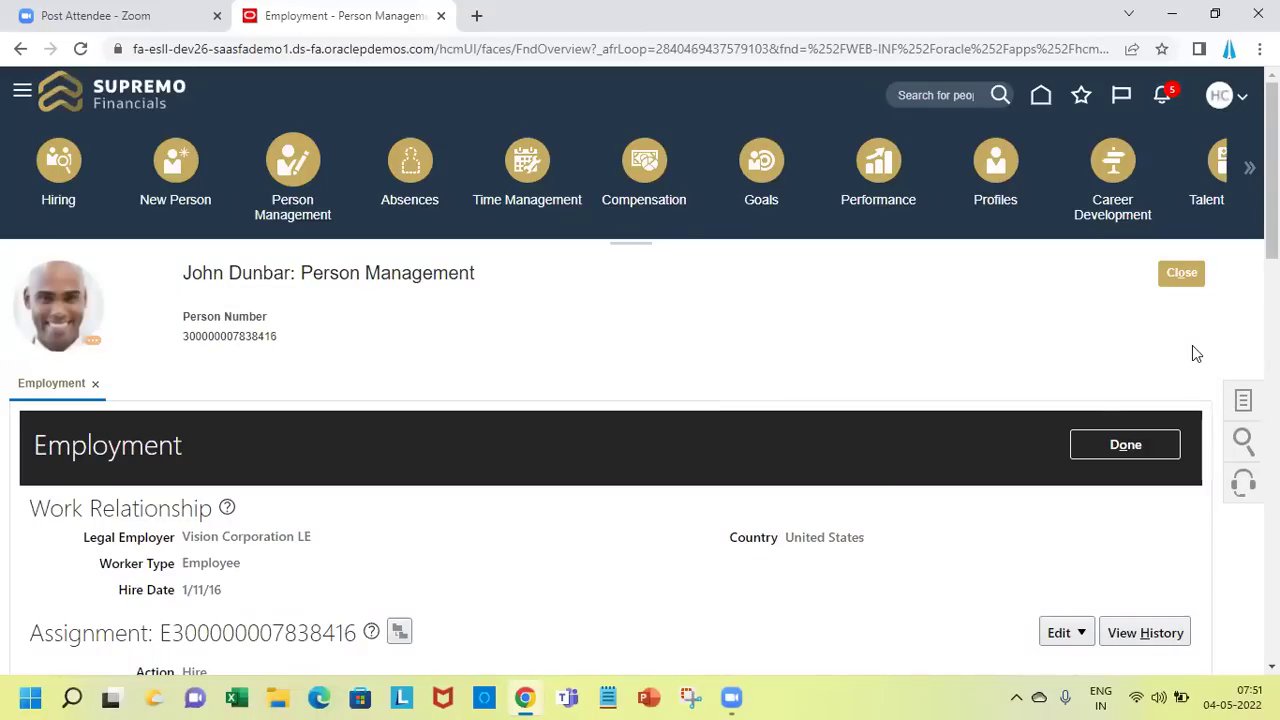
# Go to Setup and Maintenance and run a first task search for 'Ex'
pyautogui.click(1236, 105)
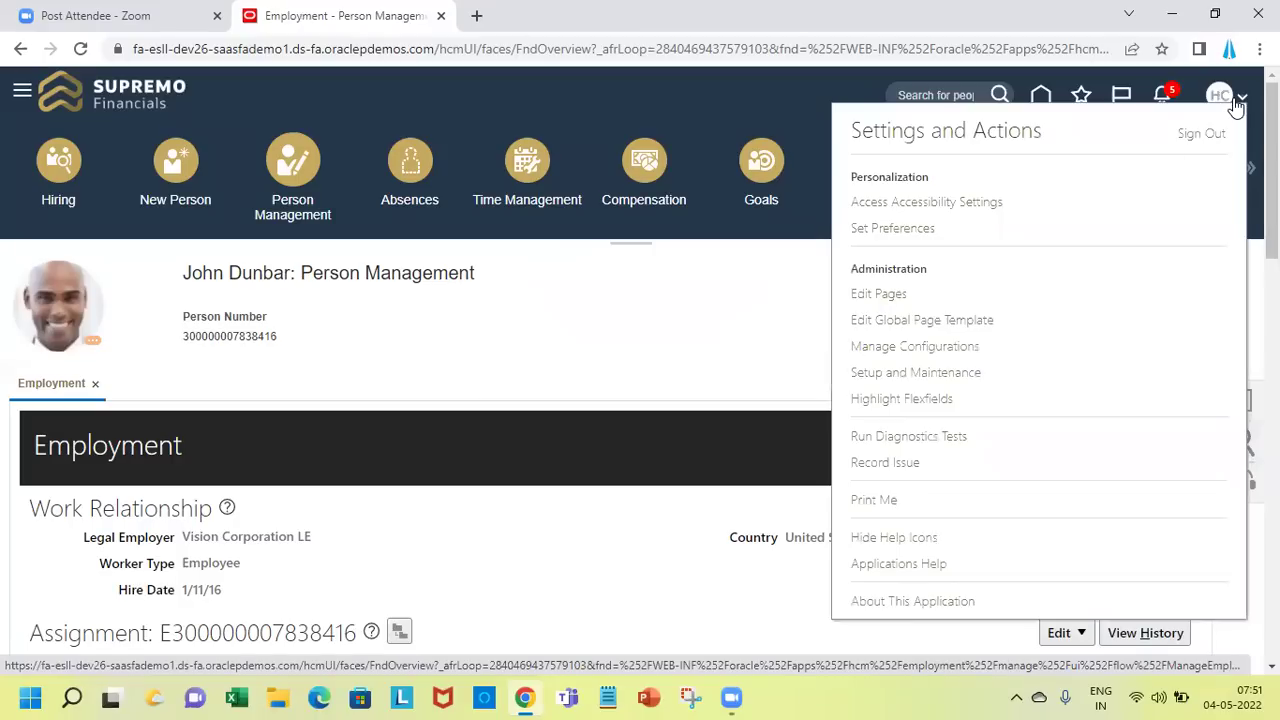
pyautogui.click(918, 376)
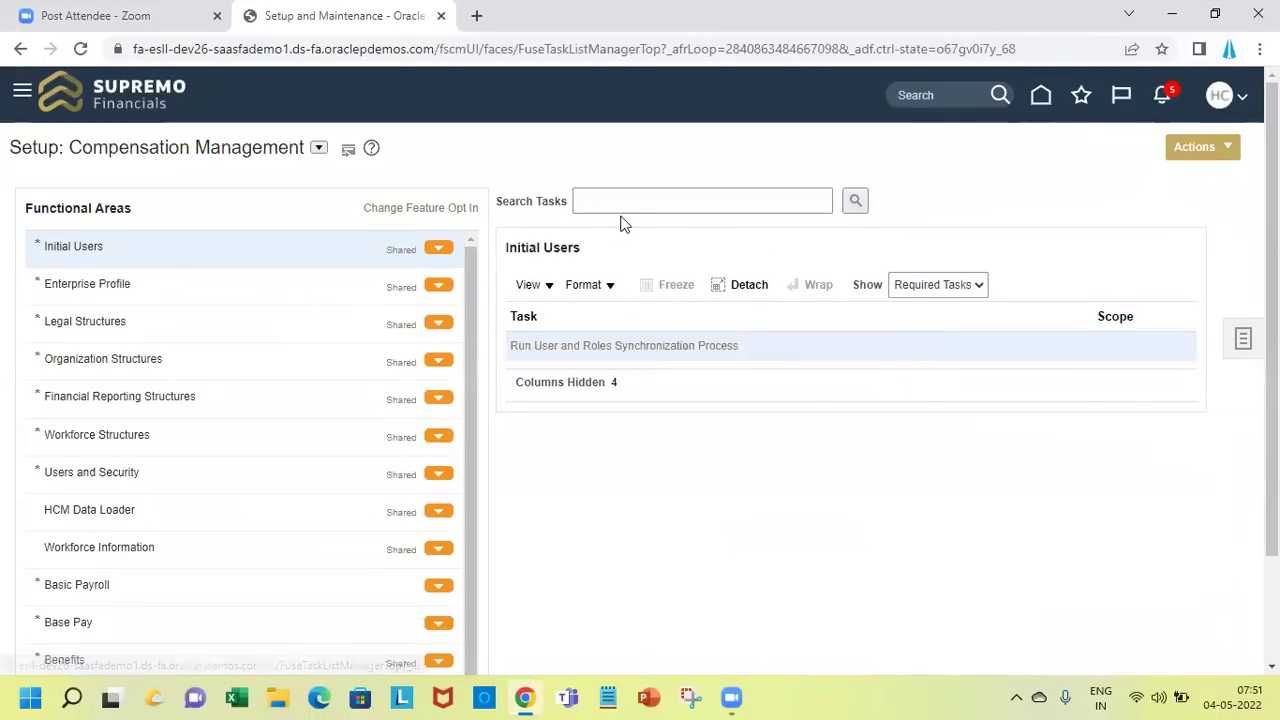
pyautogui.click(636, 203)
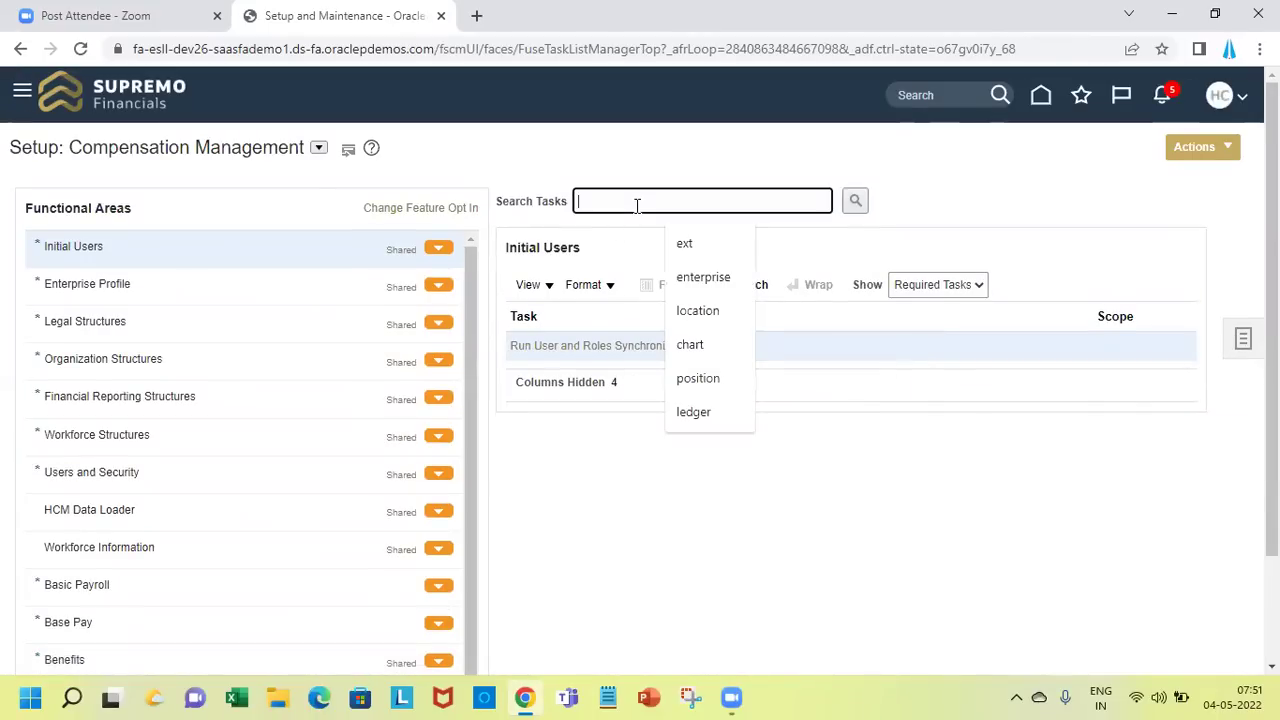
pyautogui.write('Ext')
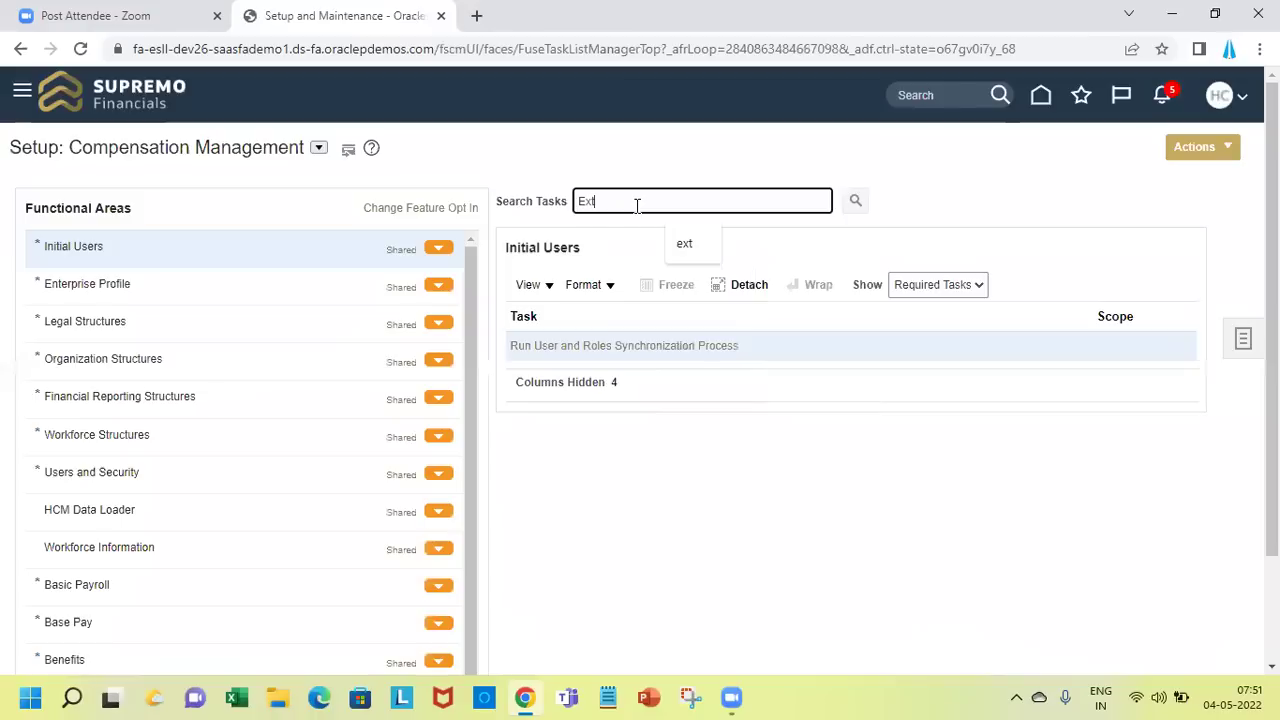
pyautogui.press('Return')
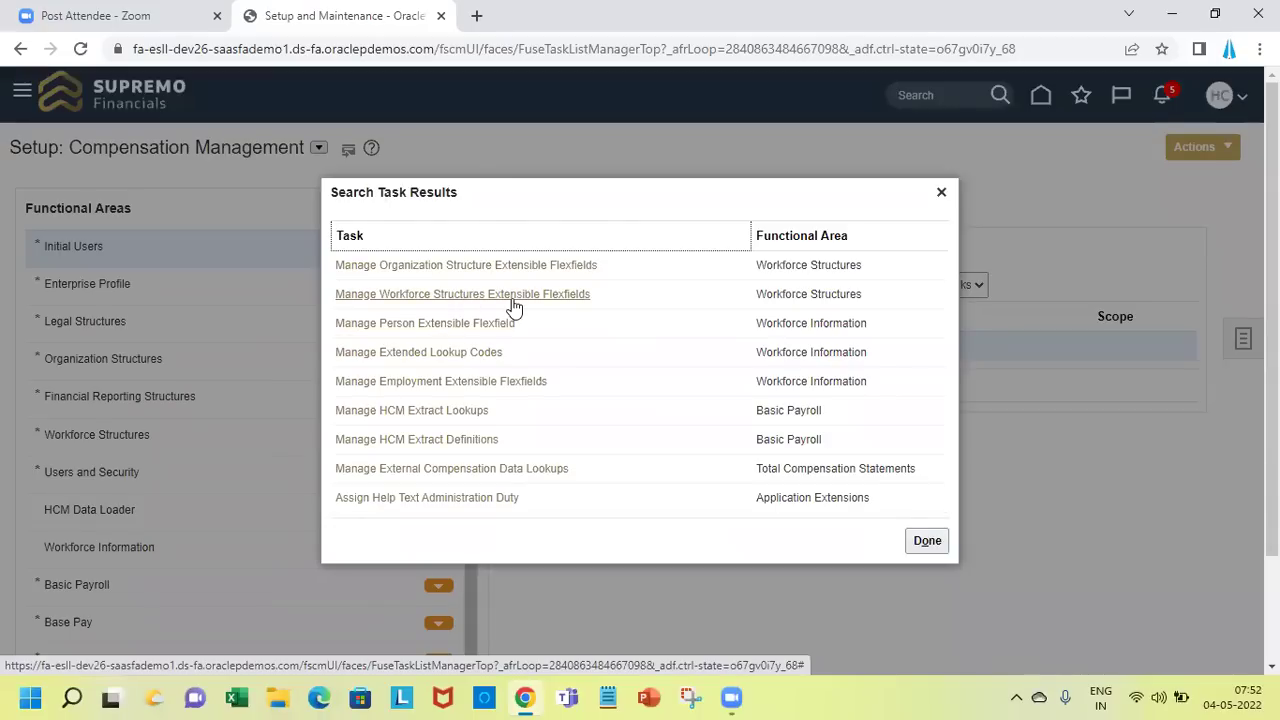
pyautogui.click(483, 266)
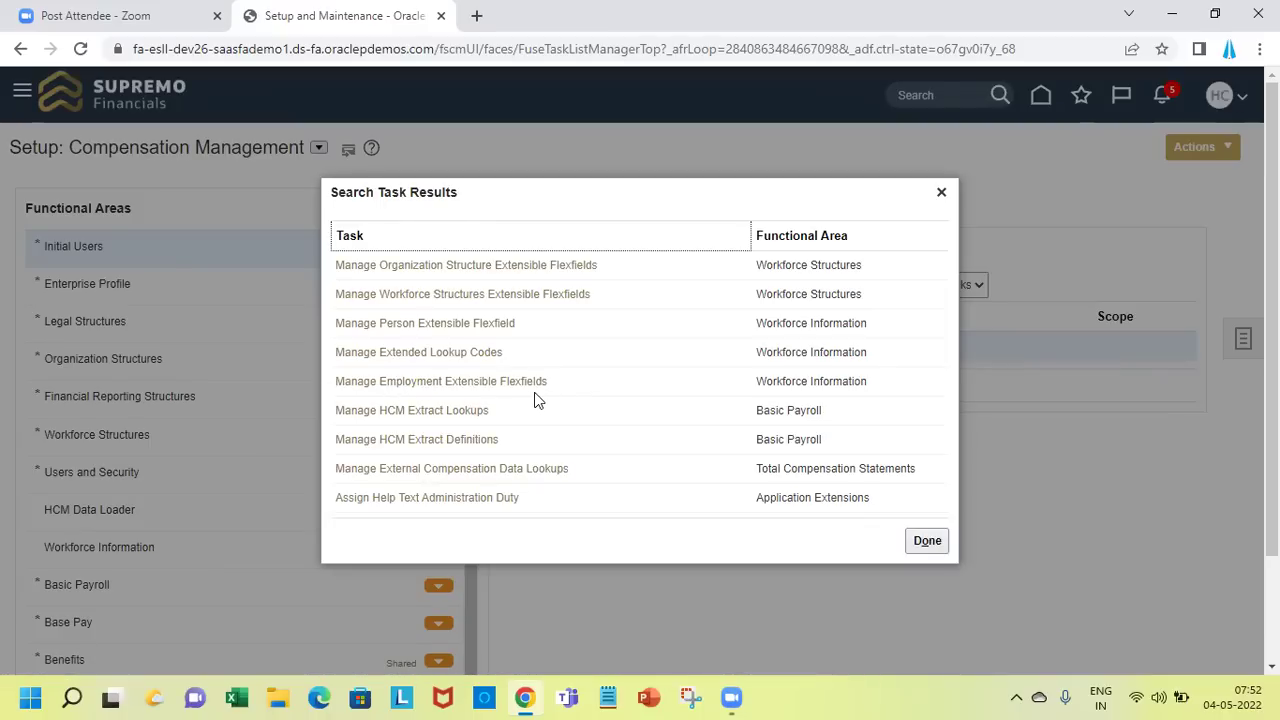
pyautogui.click(926, 544)
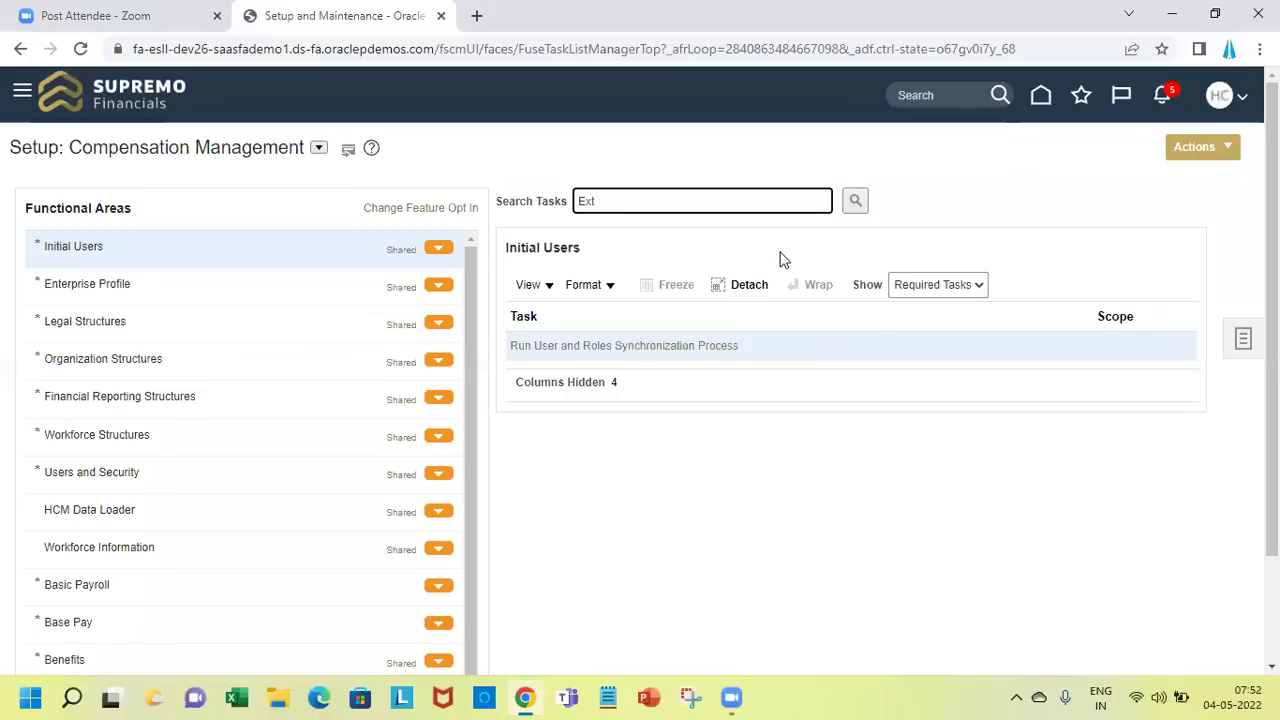
# Search tasks for 'Extensible', open Manage Person Extensible Flexfield, and select Person EIT Information
pyautogui.write('ensiblle')
pyautogui.press('BackSpace')
pyautogui.write('e')
pyautogui.press('Return')
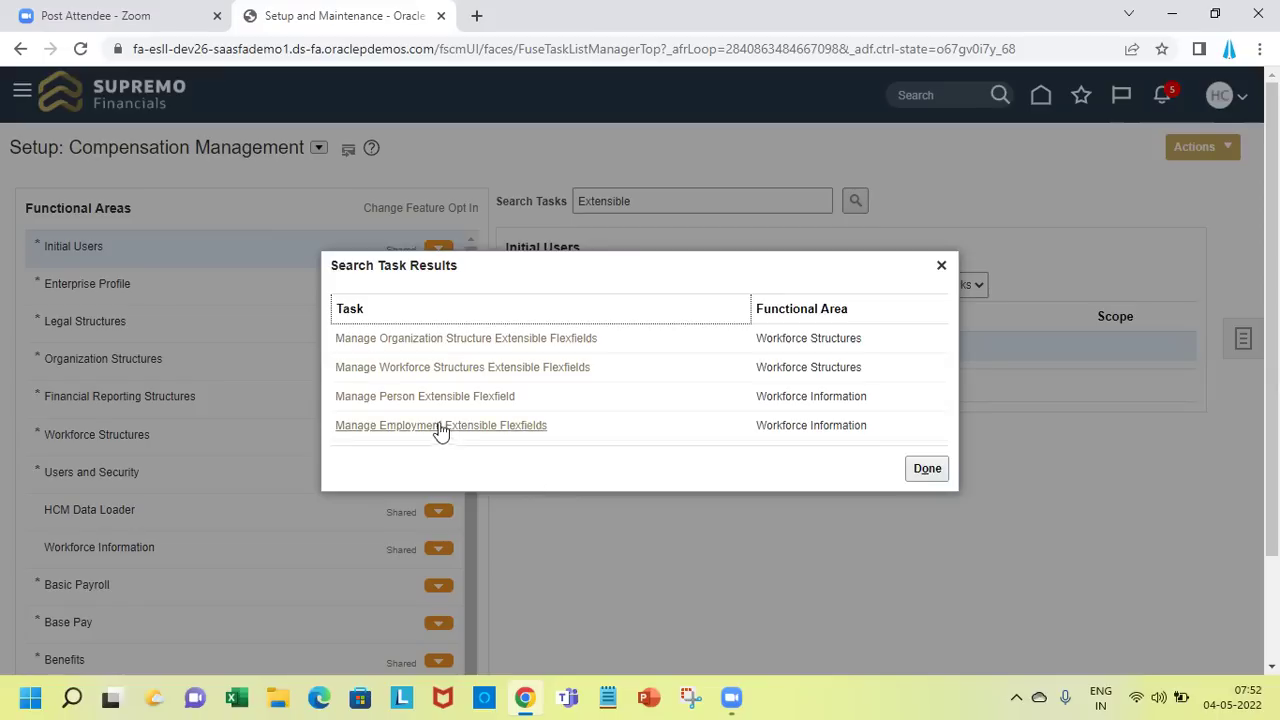
pyautogui.click(462, 397)
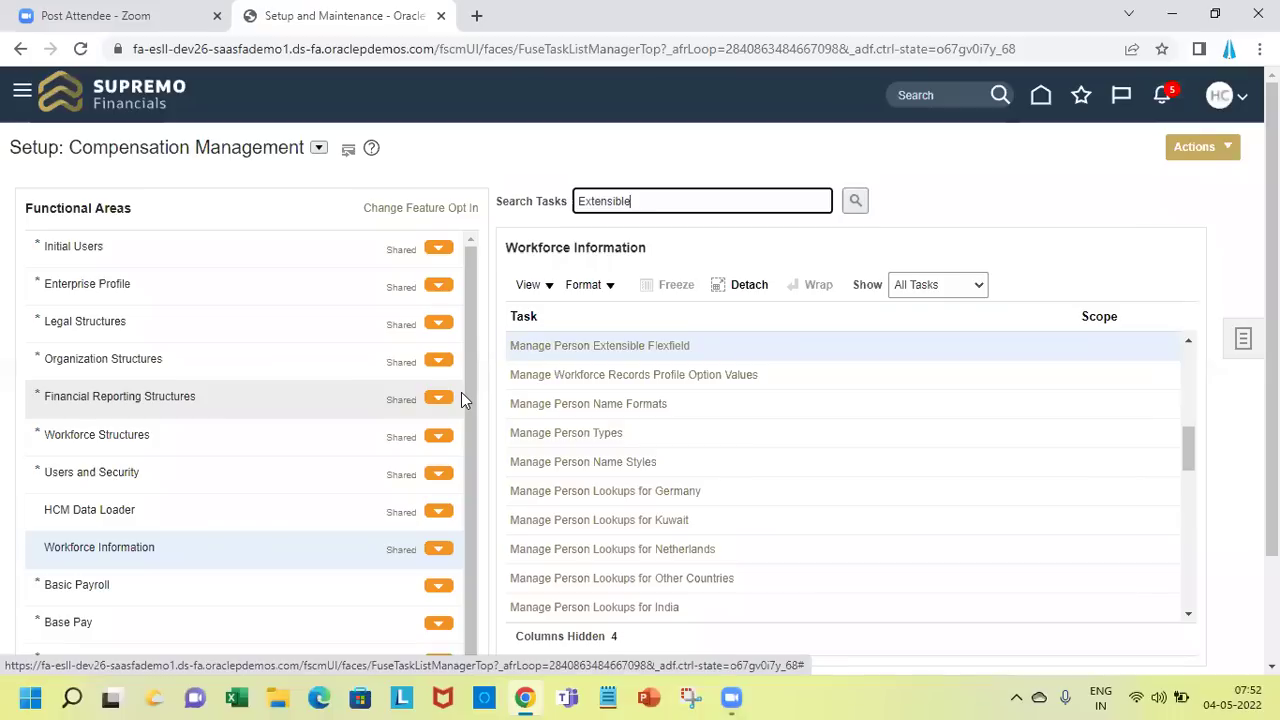
pyautogui.click(613, 350)
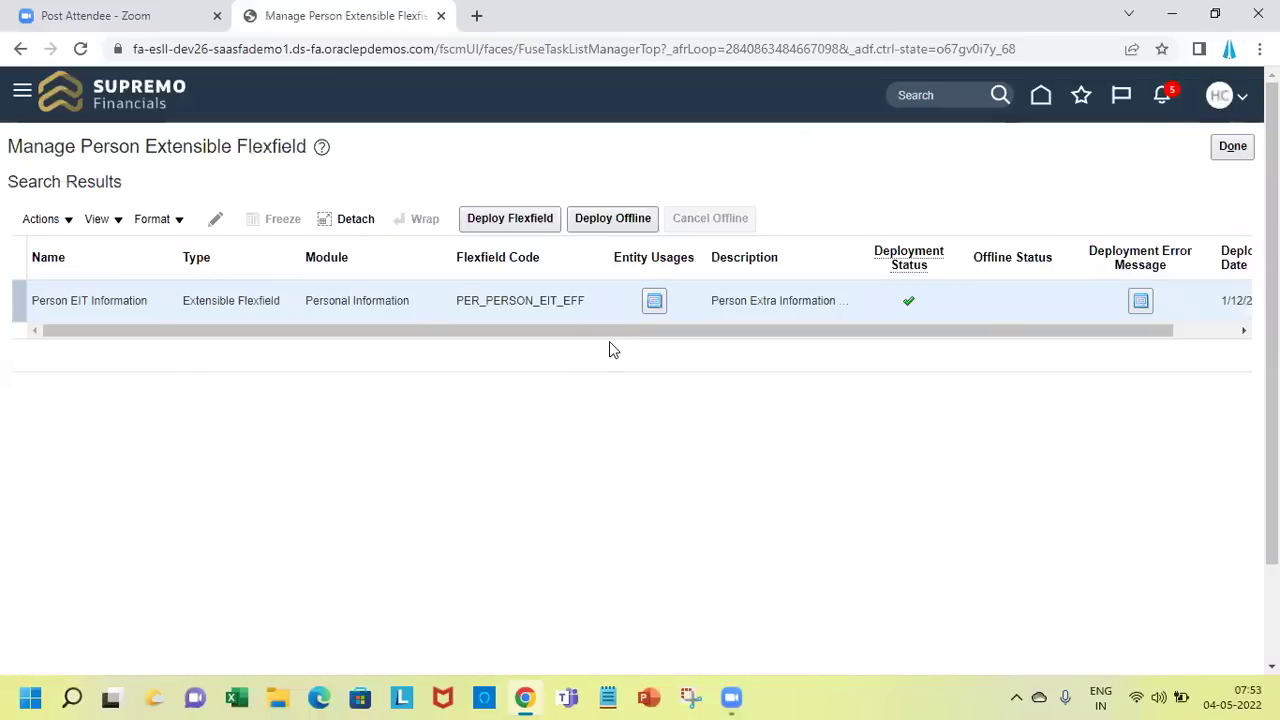
pyautogui.click(287, 264)
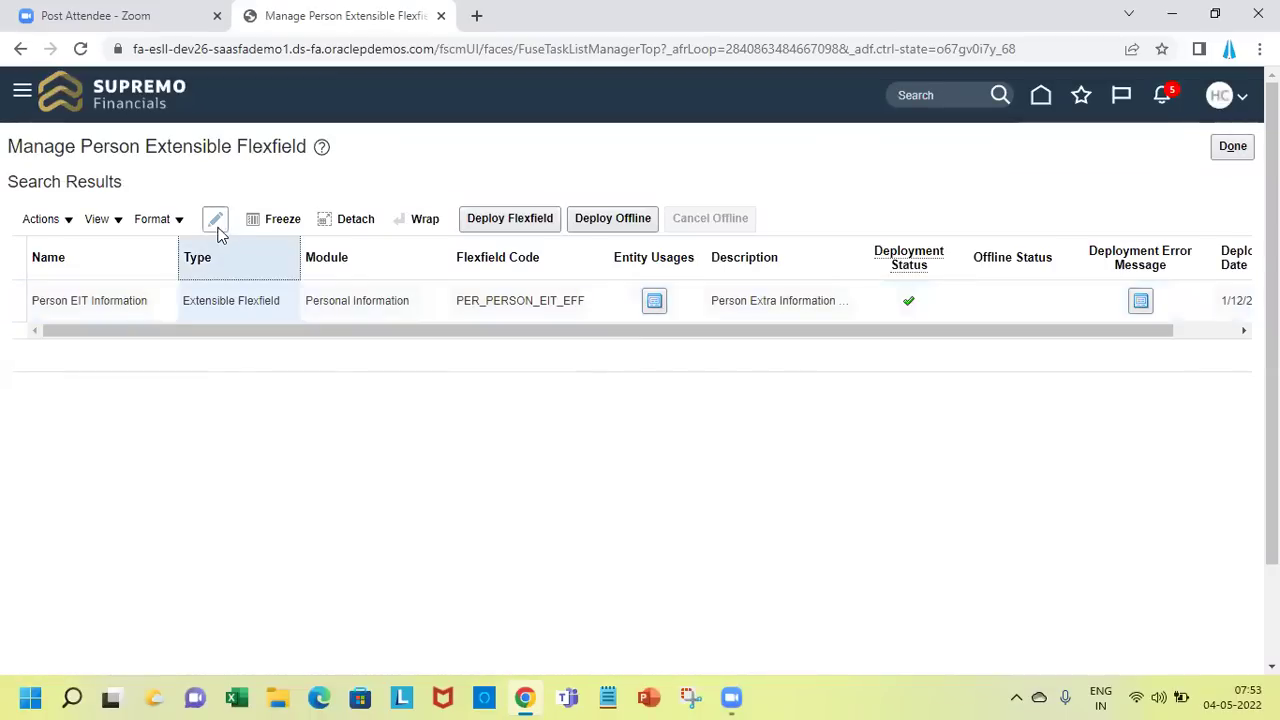
# Edit the Person EIT Information flexfield to show its Person Extra Information category
pyautogui.click(216, 222)
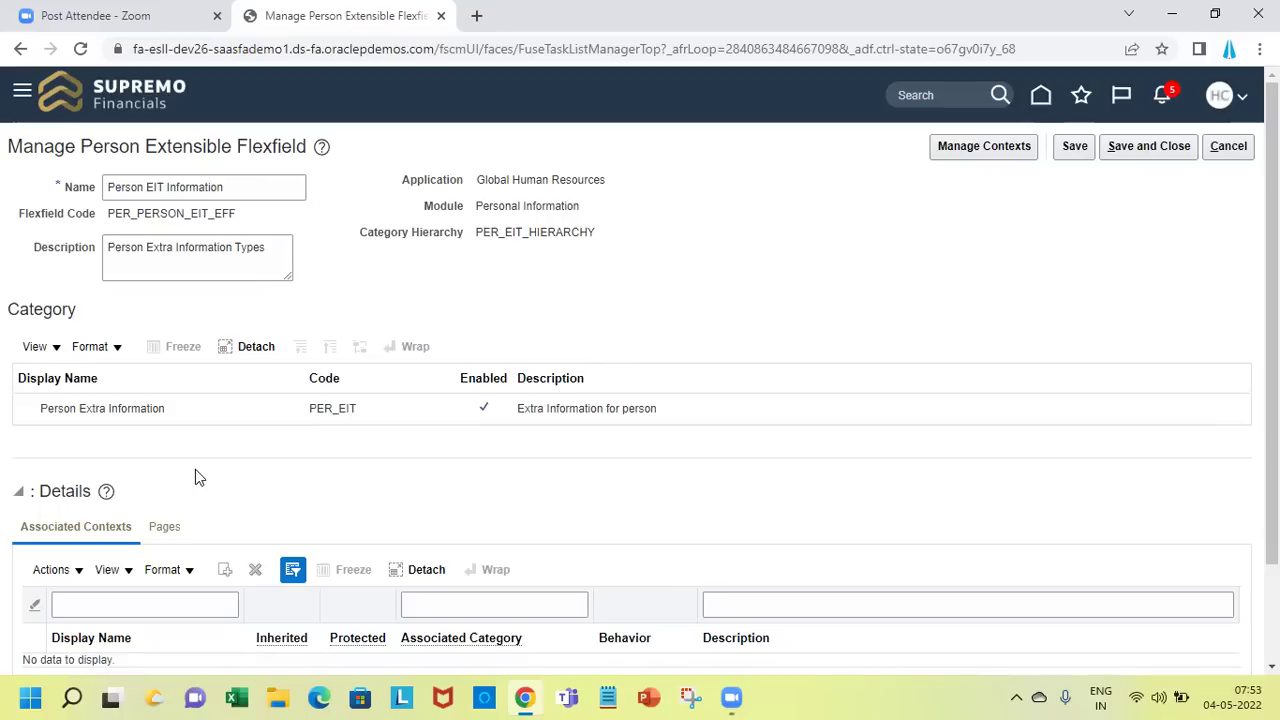
# Inspect the Person Extra Information category's associated contexts and pages, then go to Manage Contexts
pyautogui.click(244, 414)
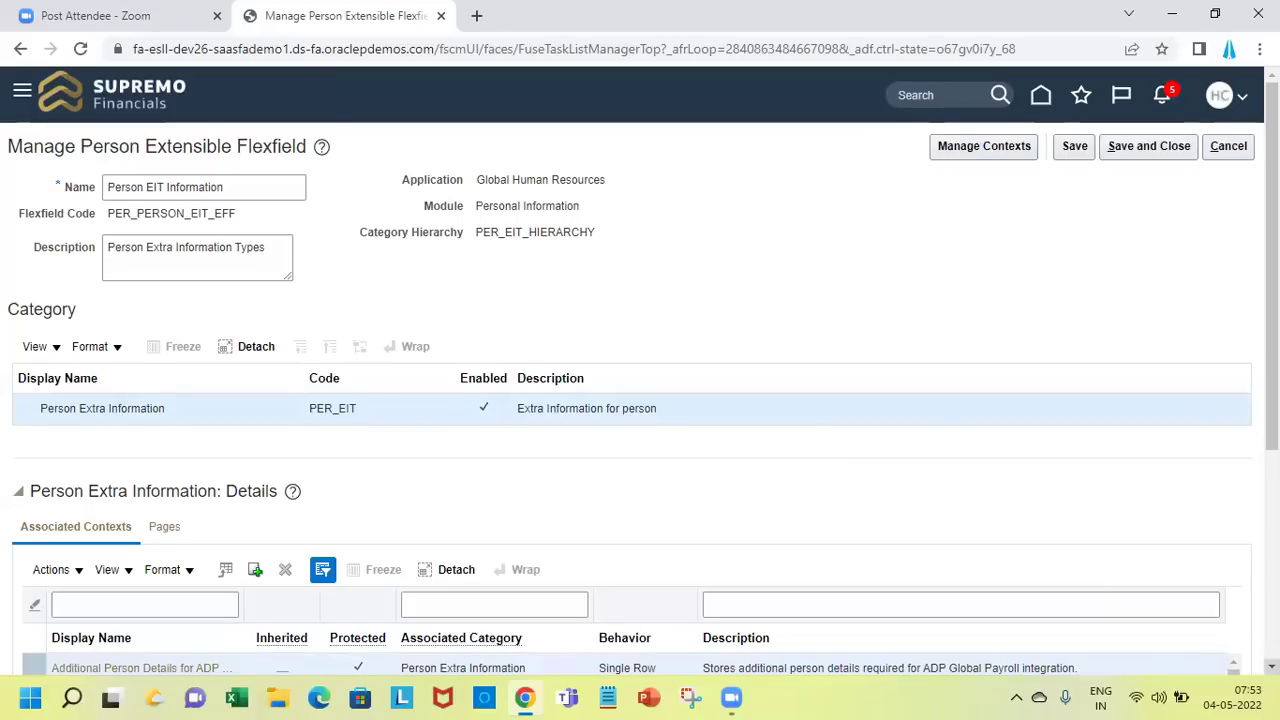
pyautogui.scroll(-1, 640, 370)
pyautogui.scroll(-2, 640, 450)
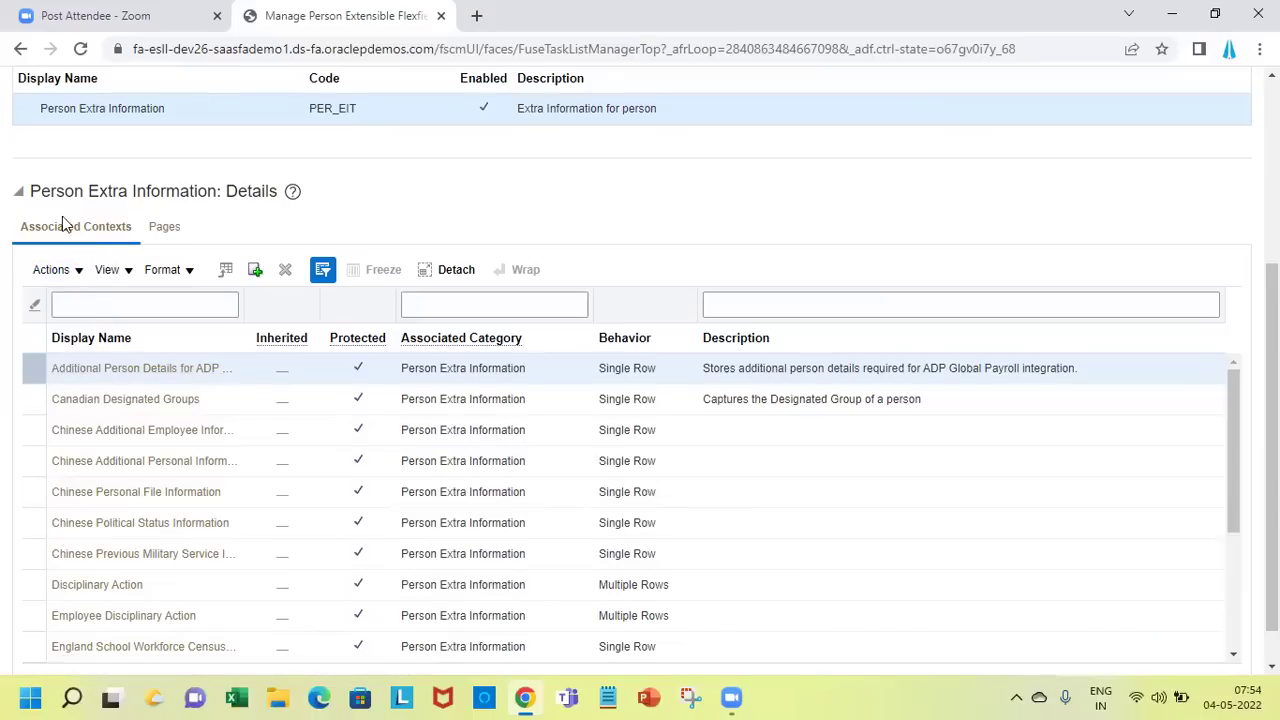
pyautogui.click(166, 228)
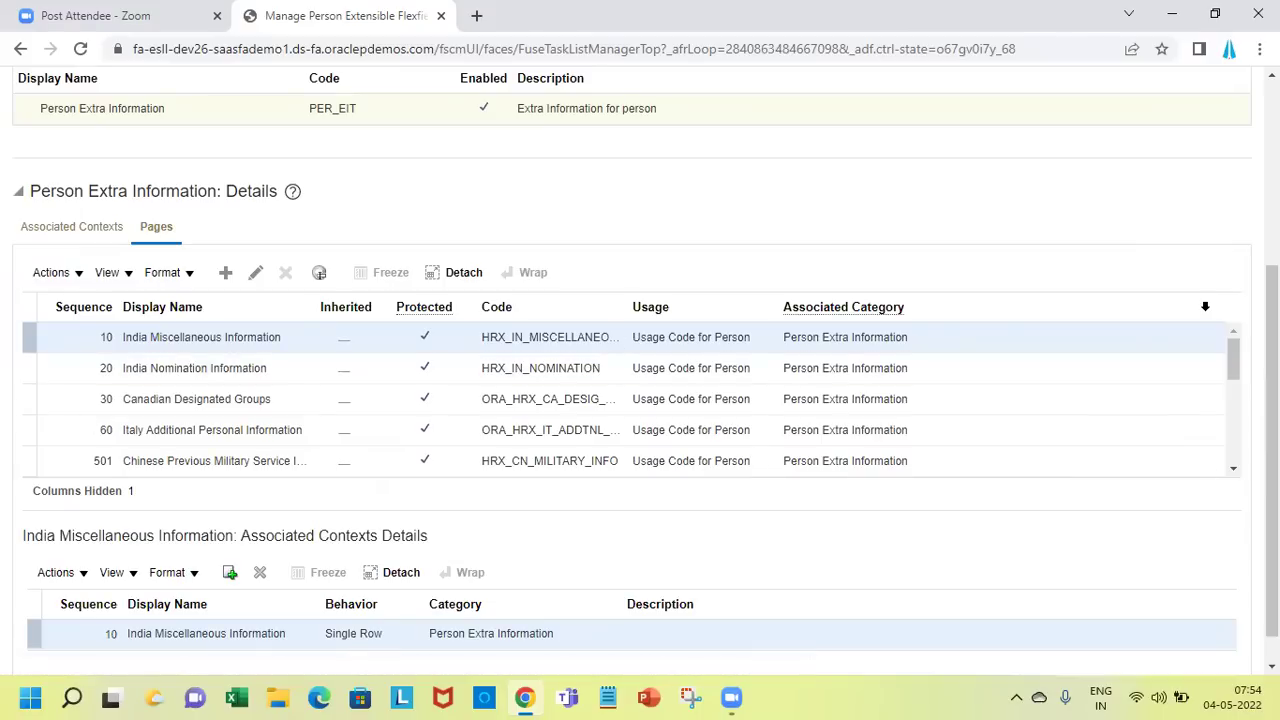
pyautogui.scroll(1, 1205, 306)
pyautogui.scroll(3, 640, 340)
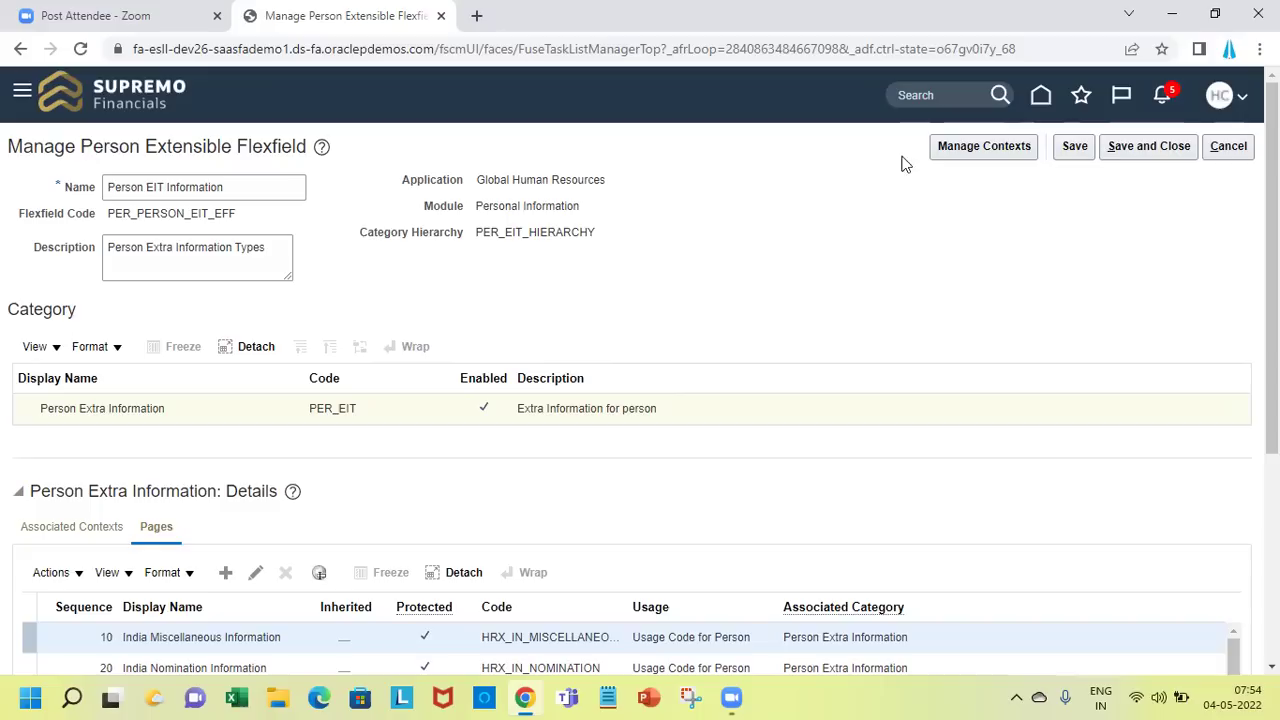
pyautogui.click(969, 157)
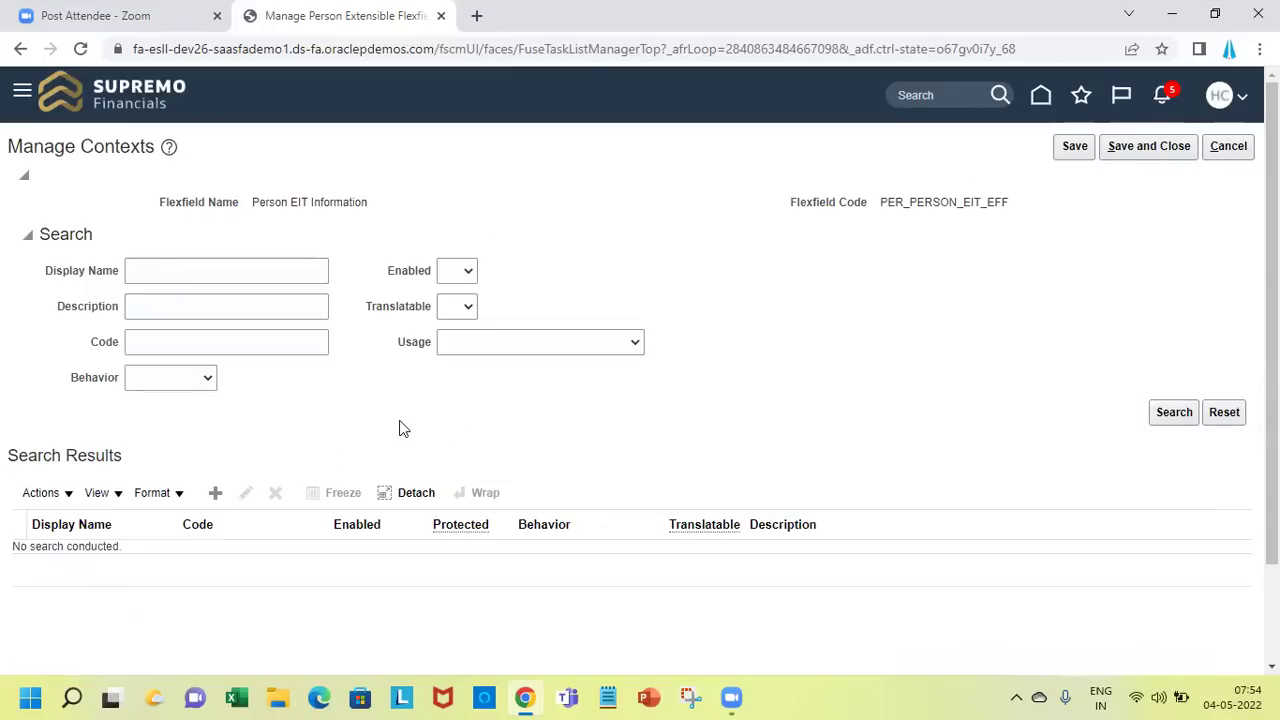
# Create context 'SP Company Assets with Employee' with Multiple Rows behavior and begin its help text
pyautogui.click(214, 493)
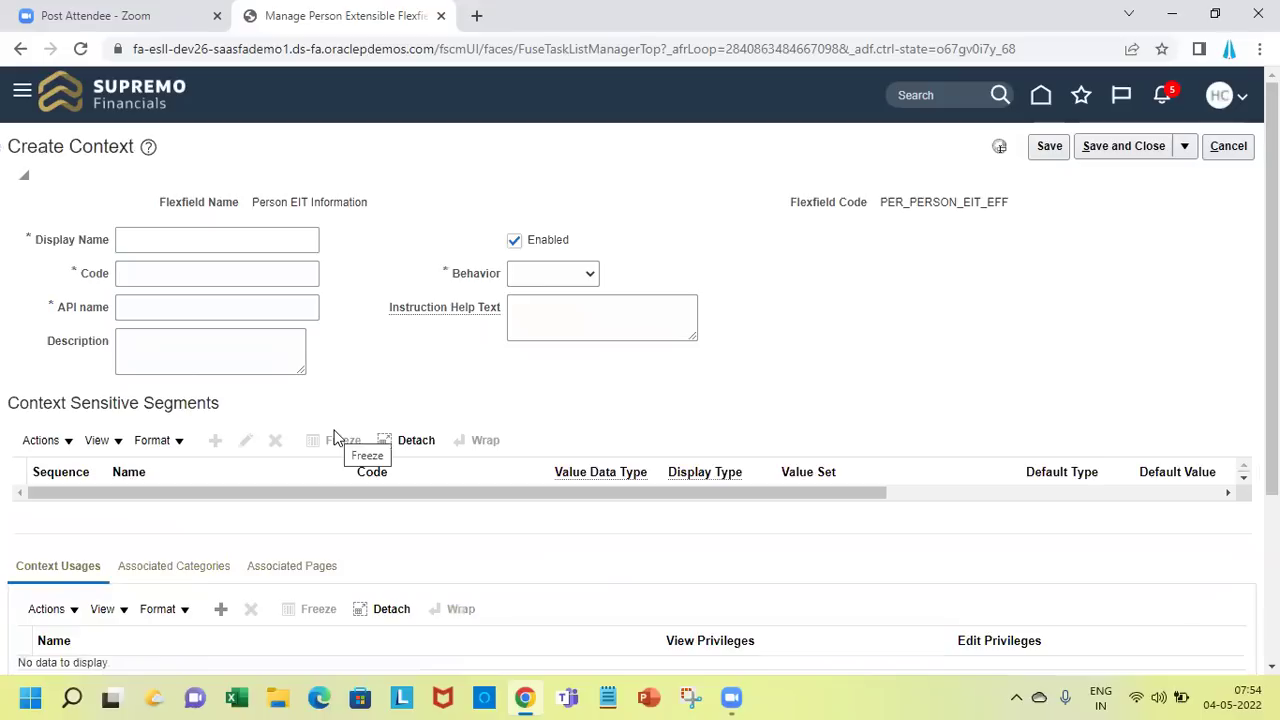
pyautogui.click(249, 240)
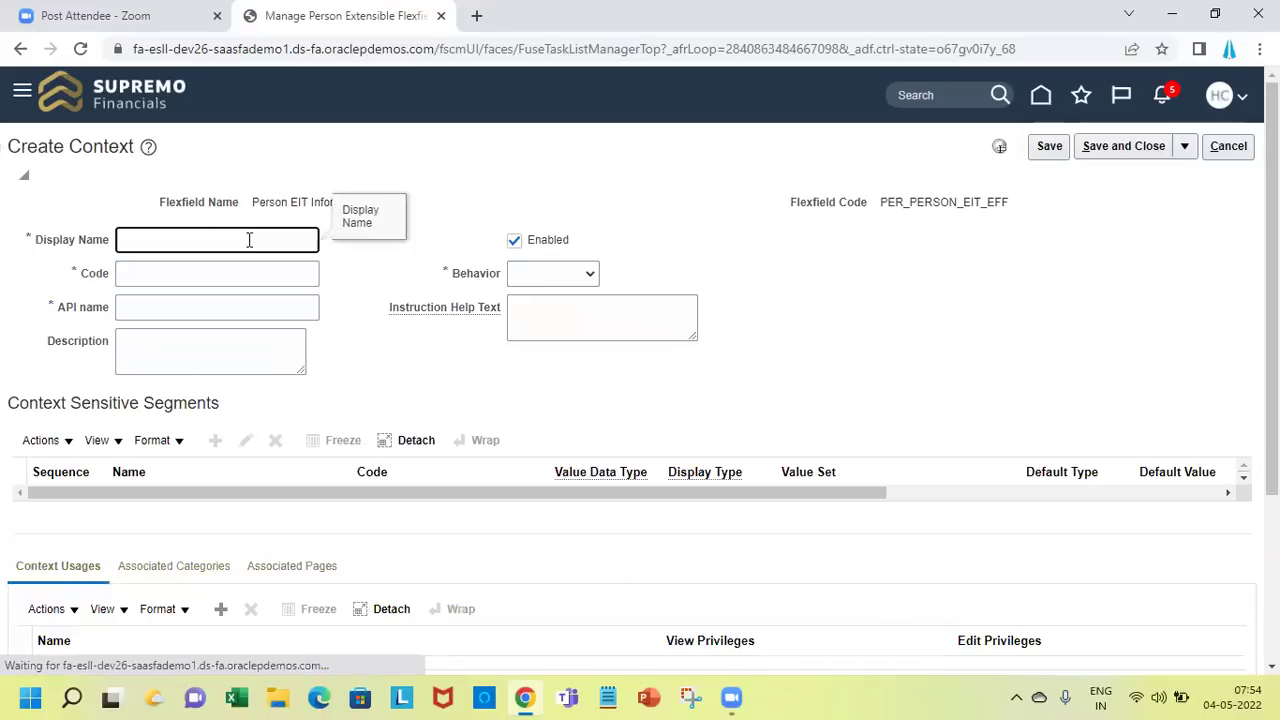
pyautogui.write('SP ')
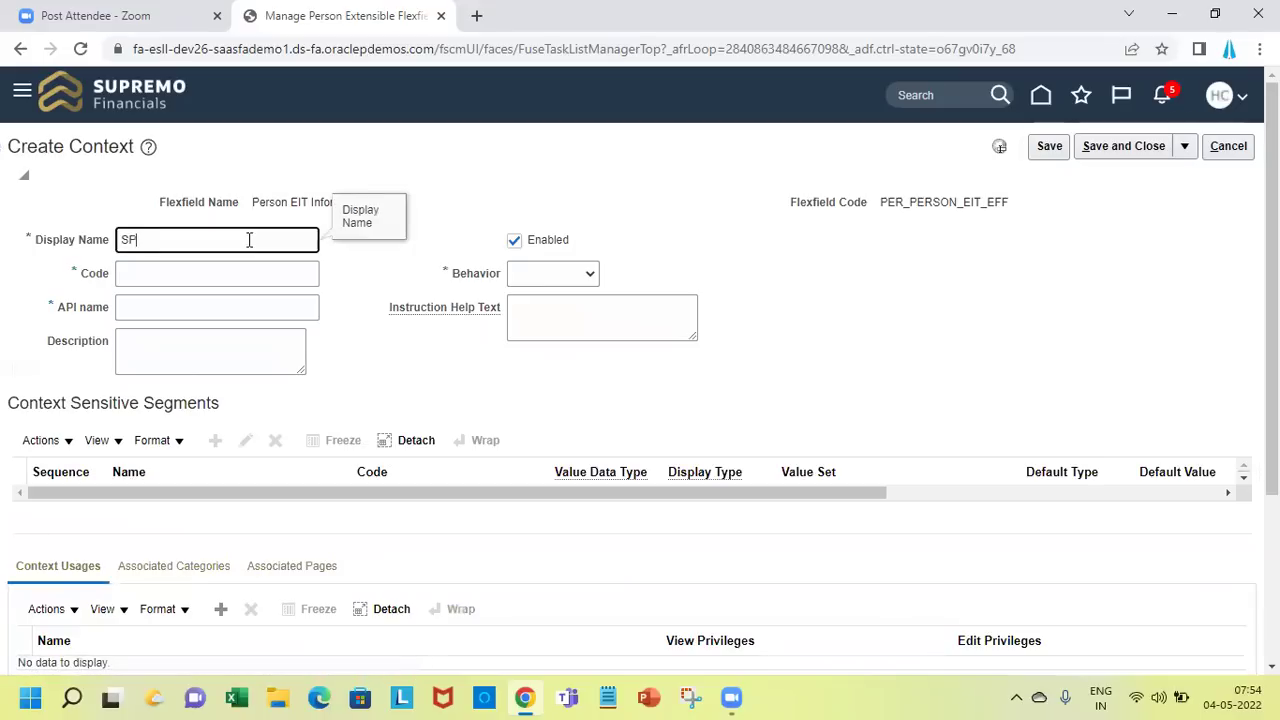
pyautogui.write('Company Assets with Employee')
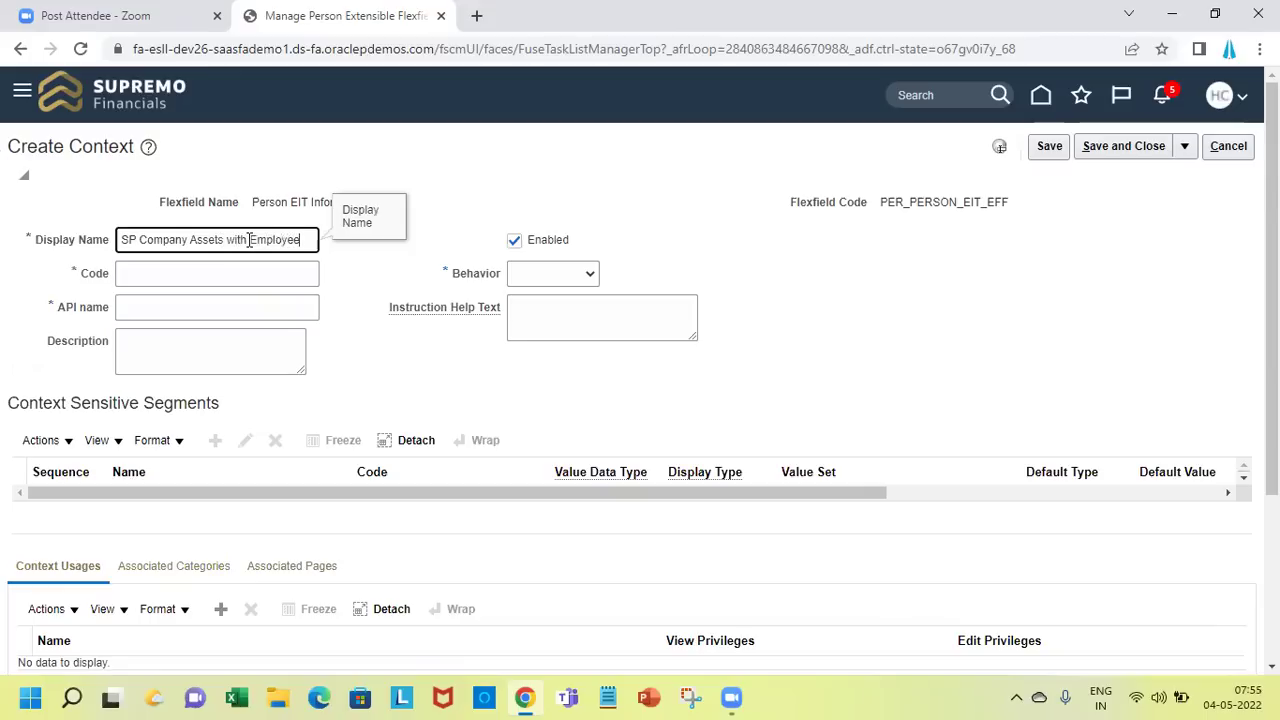
pyautogui.press('Tab')
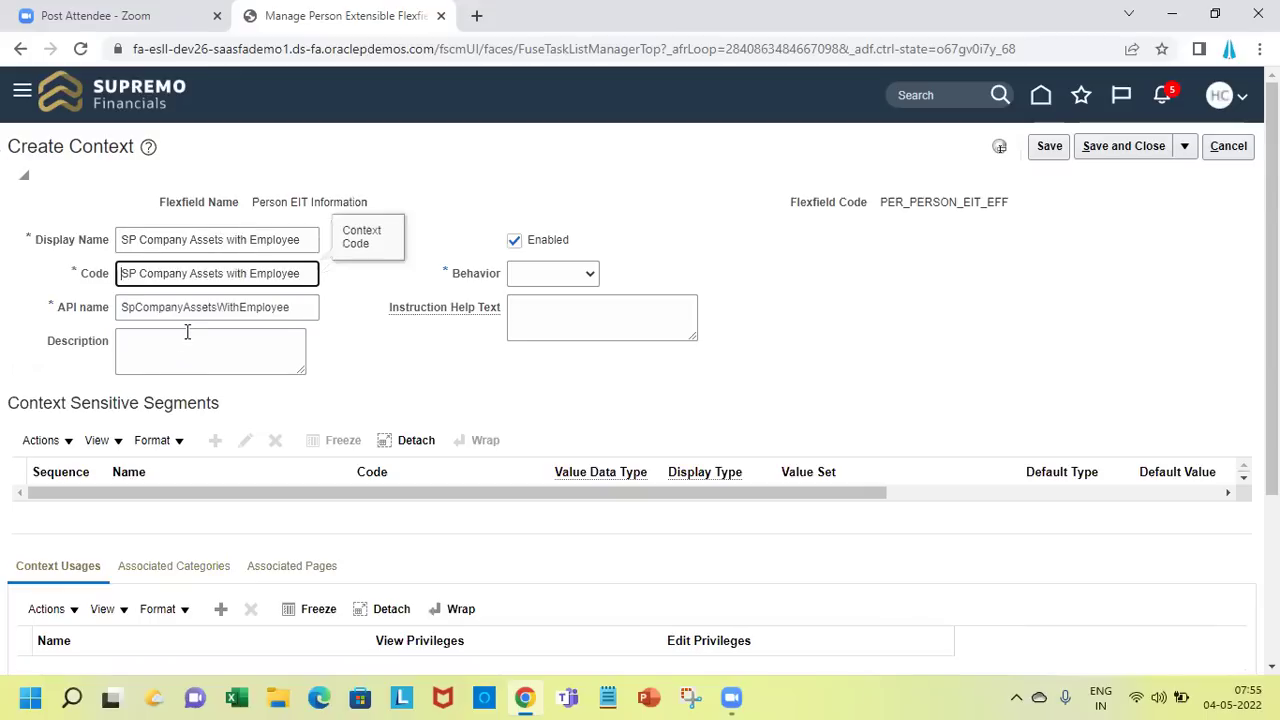
pyautogui.click(535, 284)
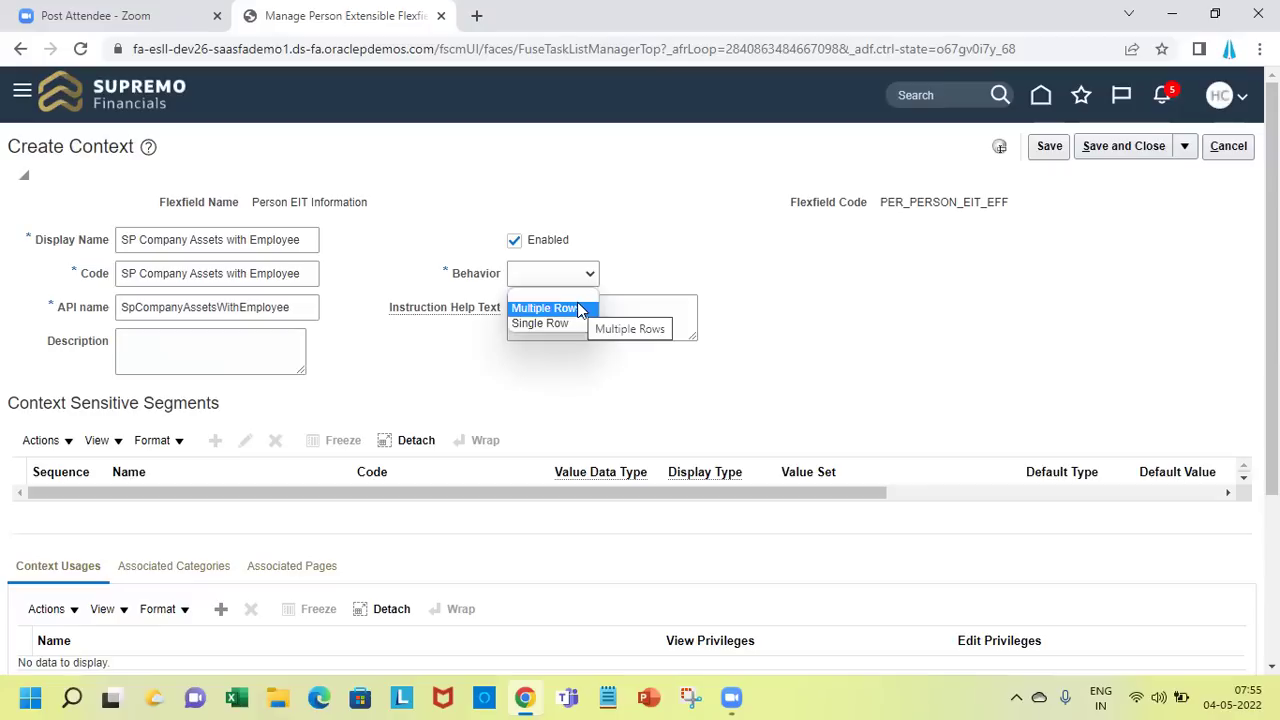
pyautogui.click(579, 309)
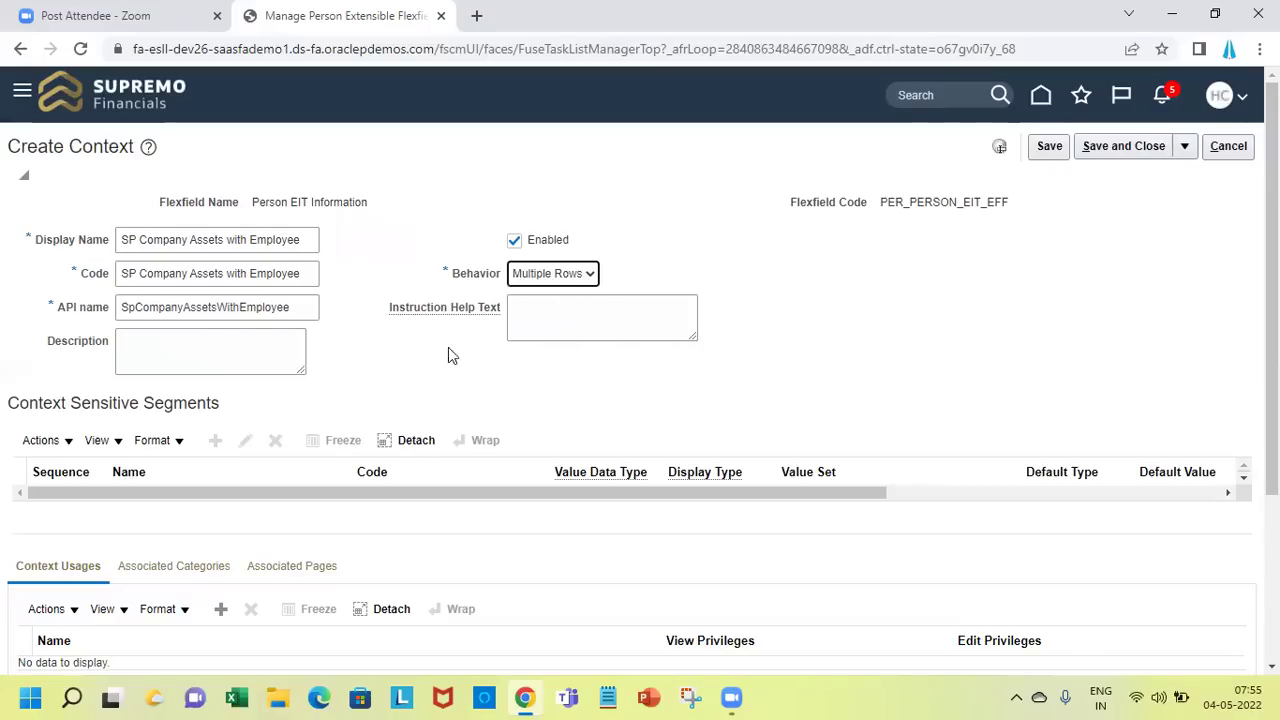
pyautogui.click(575, 326)
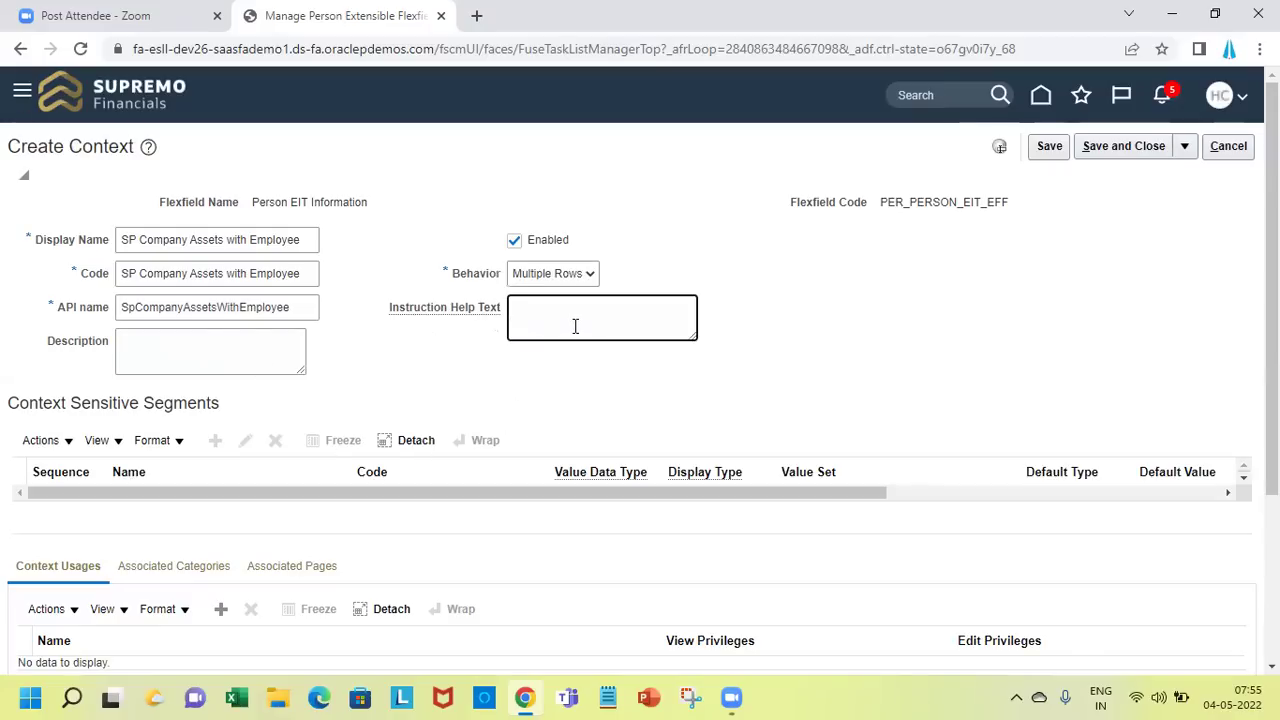
pyautogui.write('Here is the')
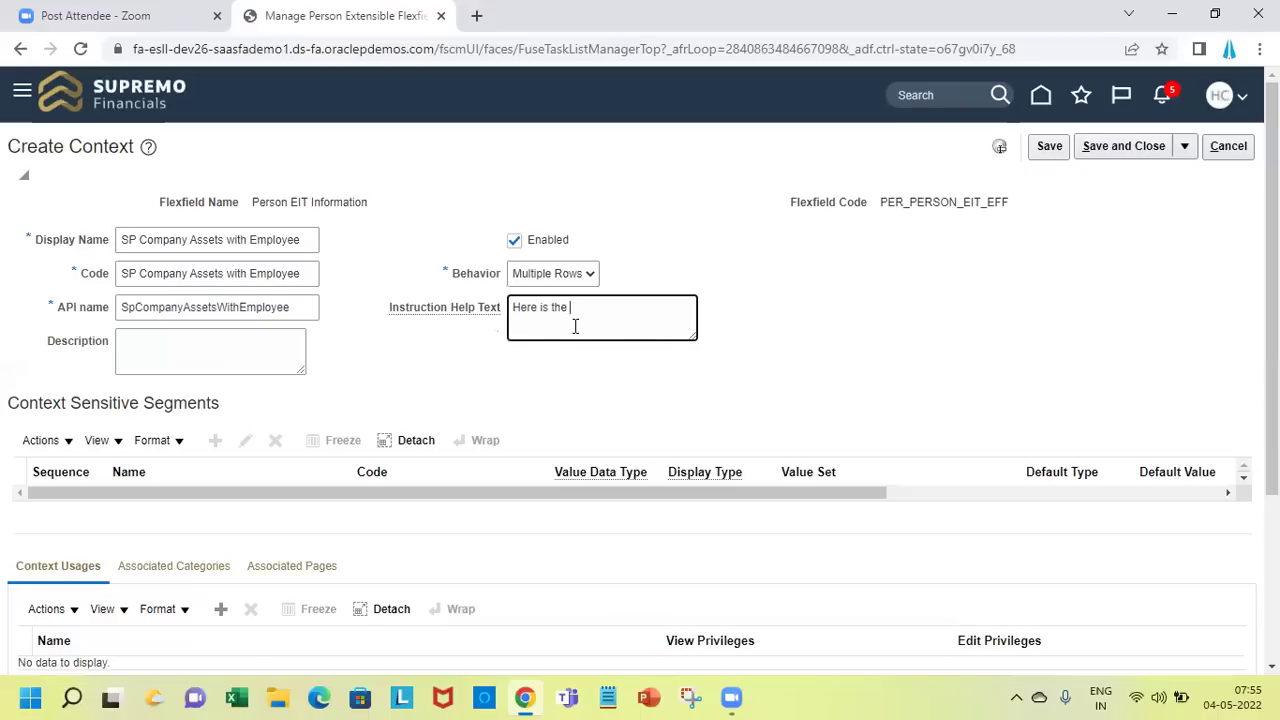
# Finish the help text: list of assets given with the employee that need to be returned
pyautogui.write('list of ass')
pyautogui.write('ets ')
pyautogui.write('given')
pyautogui.press('BackSpace')
pyautogui.press('BackSpace')
pyautogui.press('BackSpace')
pyautogui.press('BackSpace')
pyautogui.write('wioth')
pyautogui.press('BackSpace')
pyautogui.press('BackSpace')
pyautogui.press('BackSpace')
pyautogui.write('th the employee f')
pyautogui.write('hat need to be returned')
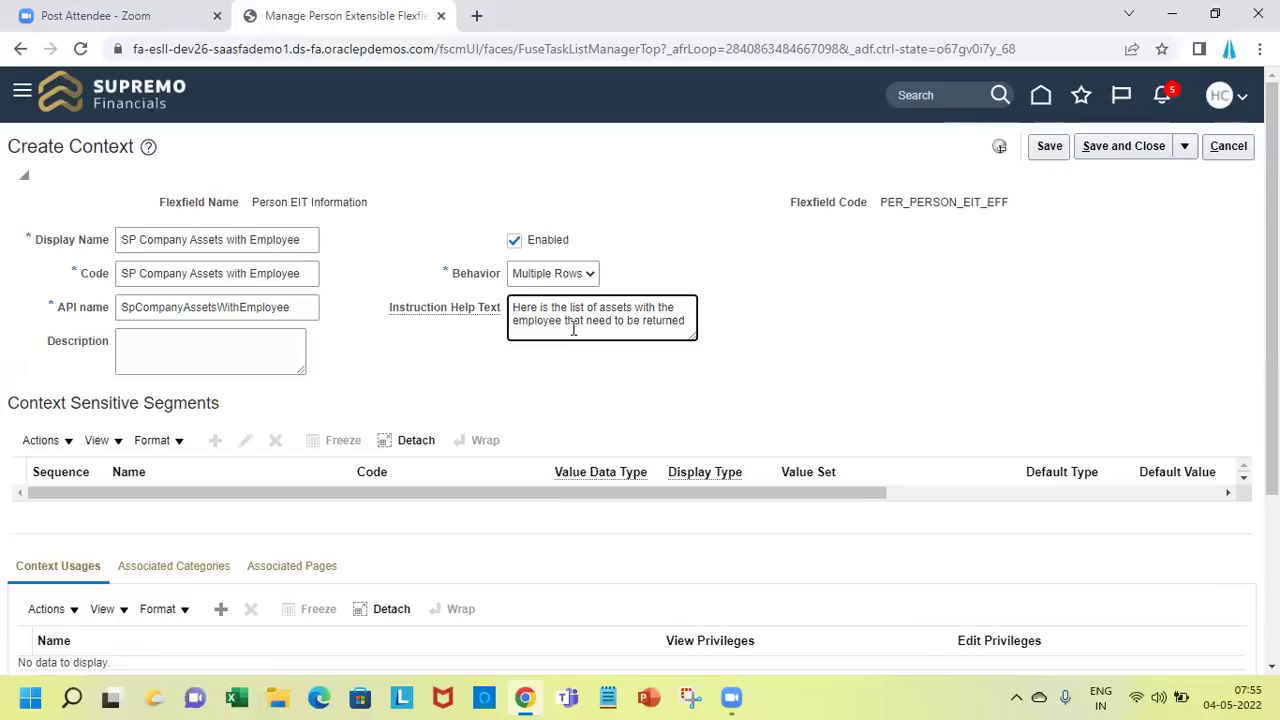
# Save, then shorten the context code to 'SP Company Assets with Emp' to fit 30 characters
pyautogui.click(1050, 150)
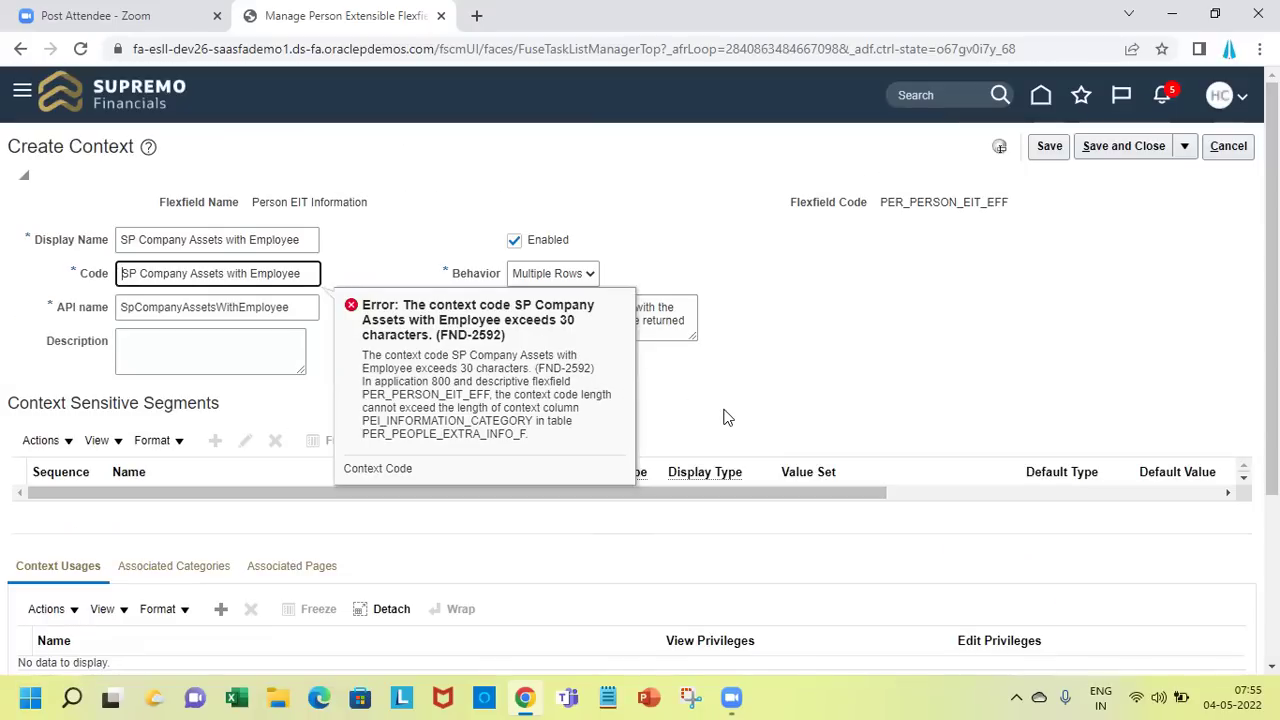
pyautogui.moveTo(727, 418); pyautogui.dragTo(40, 298)
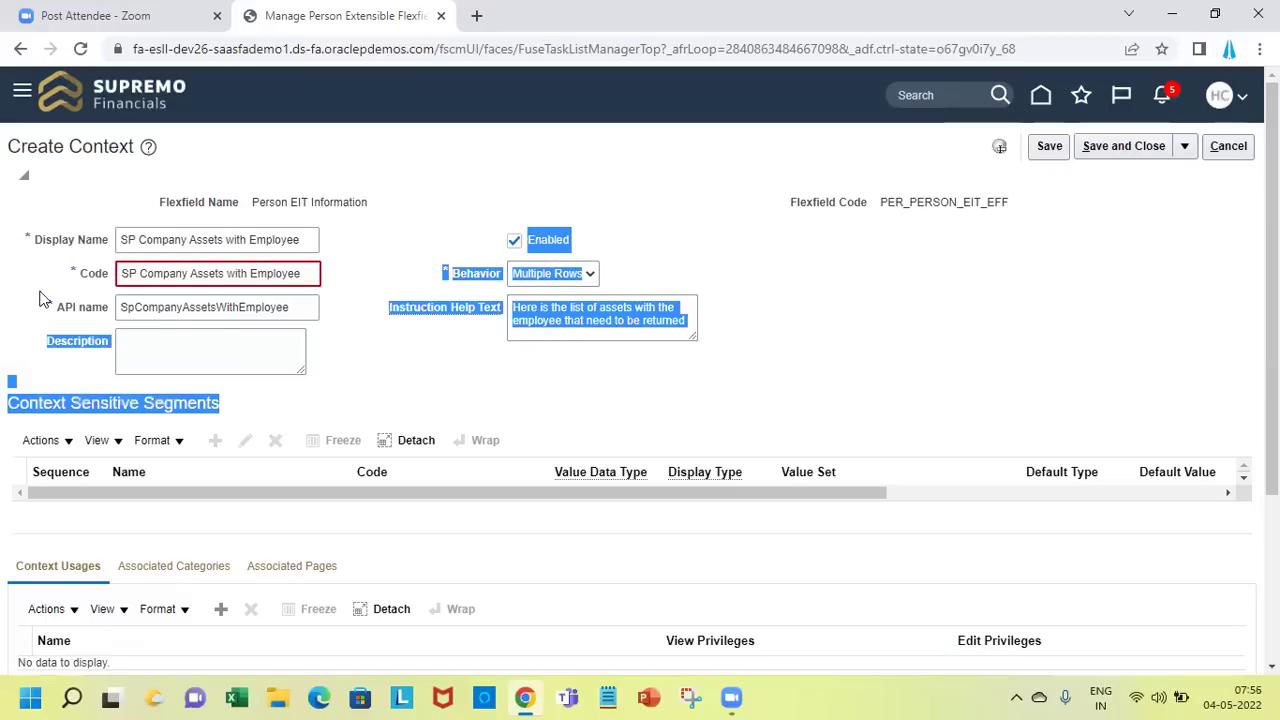
pyautogui.click(307, 281)
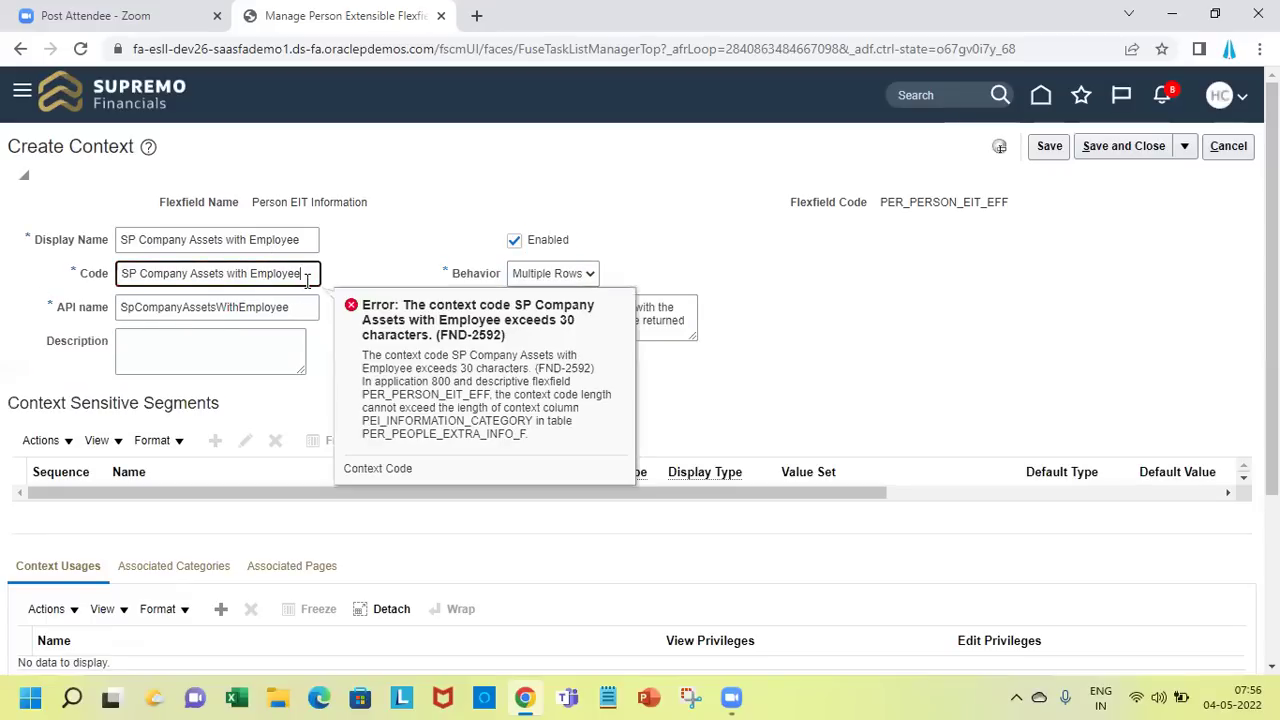
pyautogui.press('BackSpace')
pyautogui.press('BackSpace')
pyautogui.press('BackSpace')
pyautogui.press('BackSpace')
pyautogui.write('p')
# Add a 'Usage Code for Person' context usage, leaving View Privileges at None
pyautogui.click(296, 350)
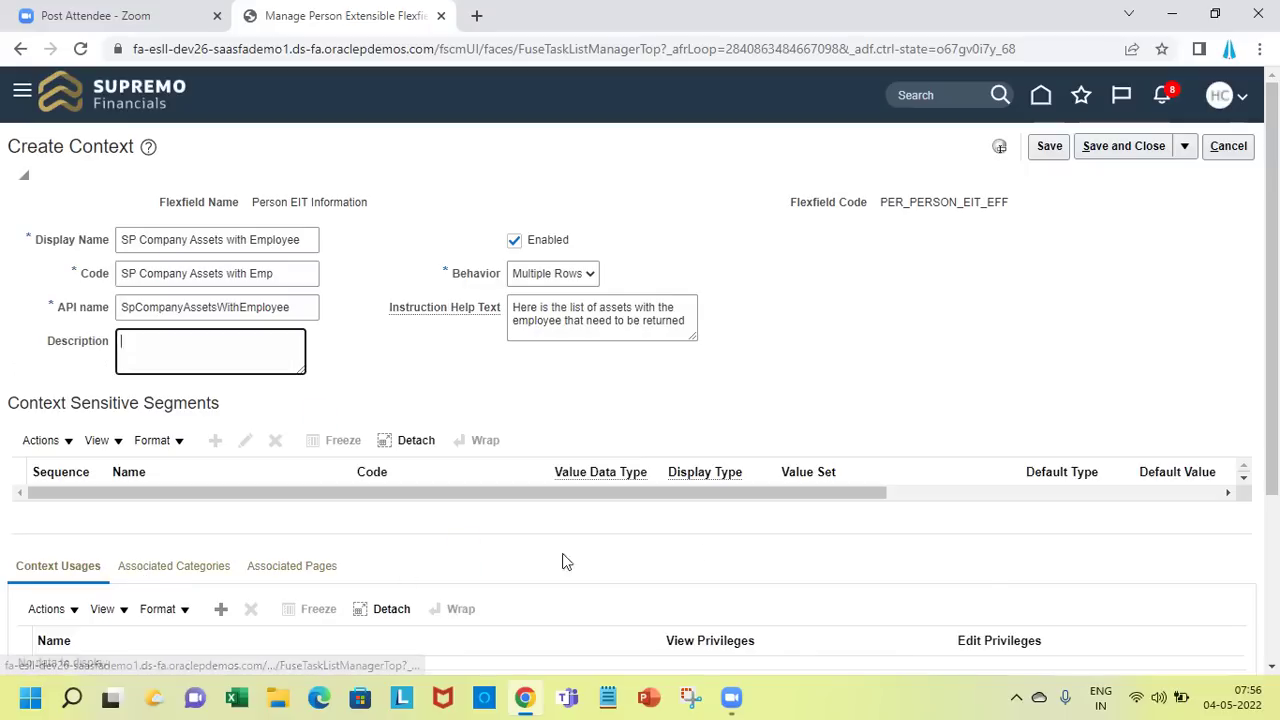
pyautogui.scroll(-3, 538, 540)
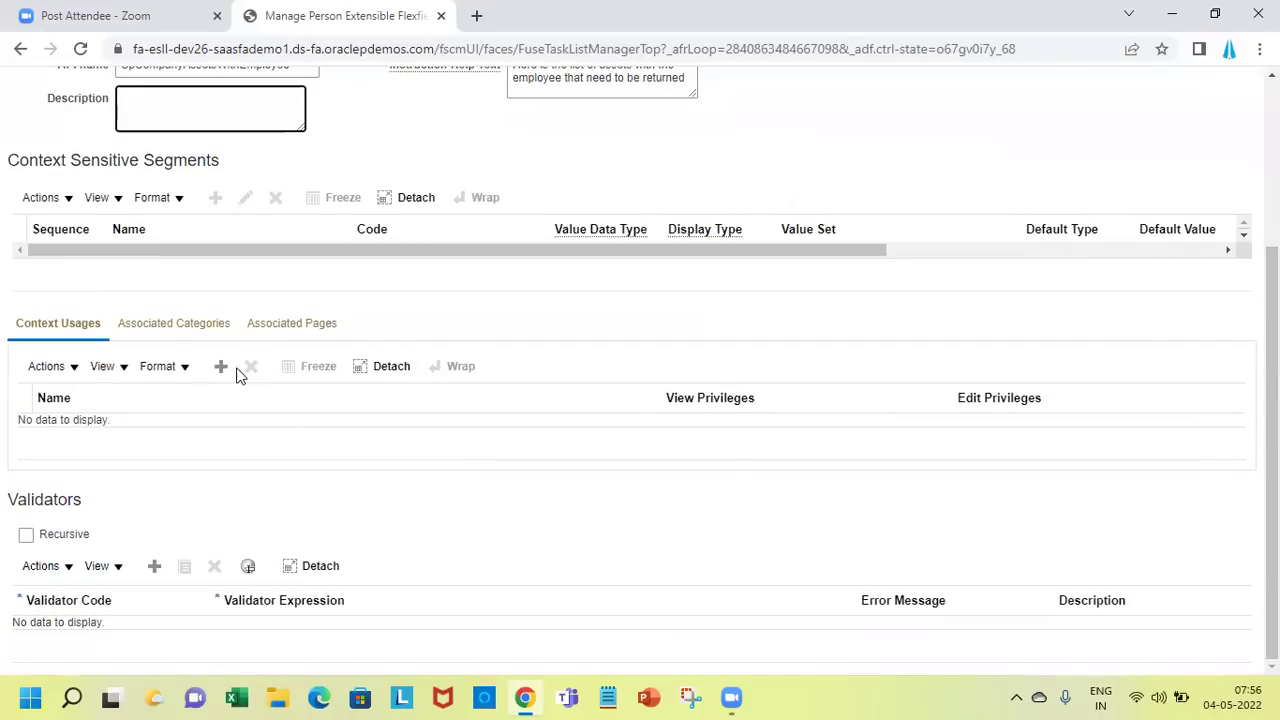
pyautogui.click(222, 368)
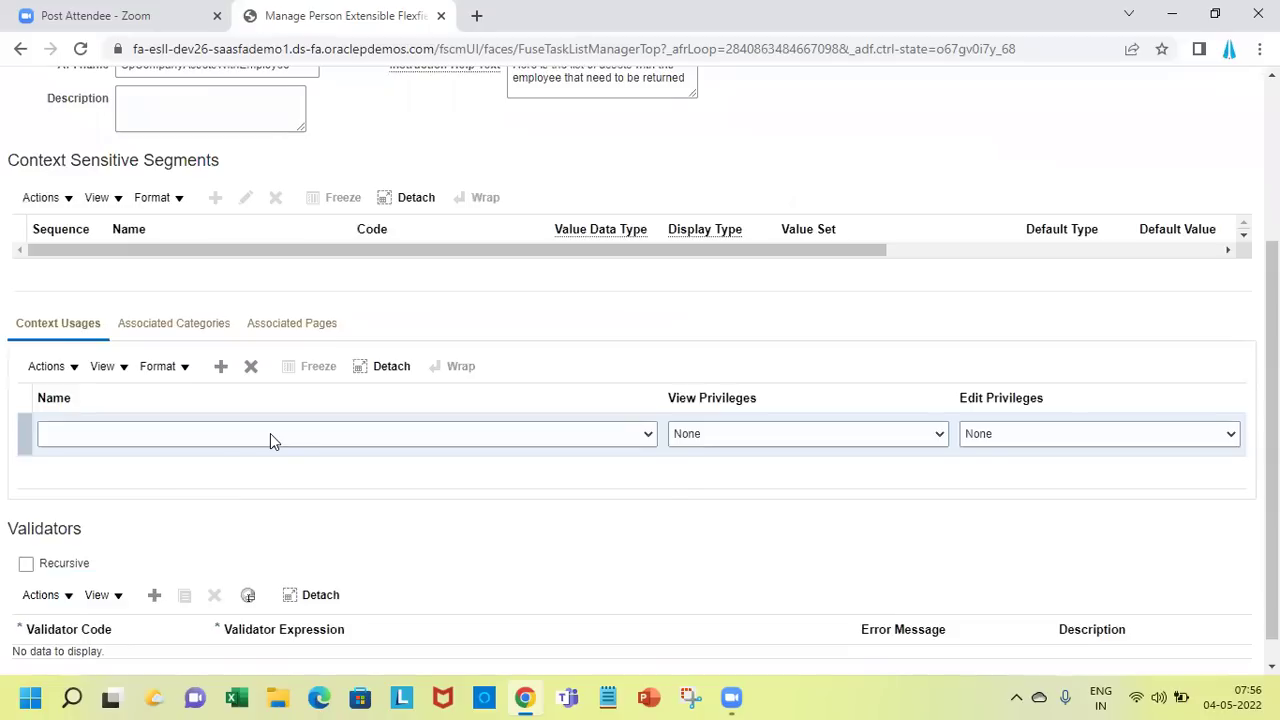
pyautogui.click(270, 433)
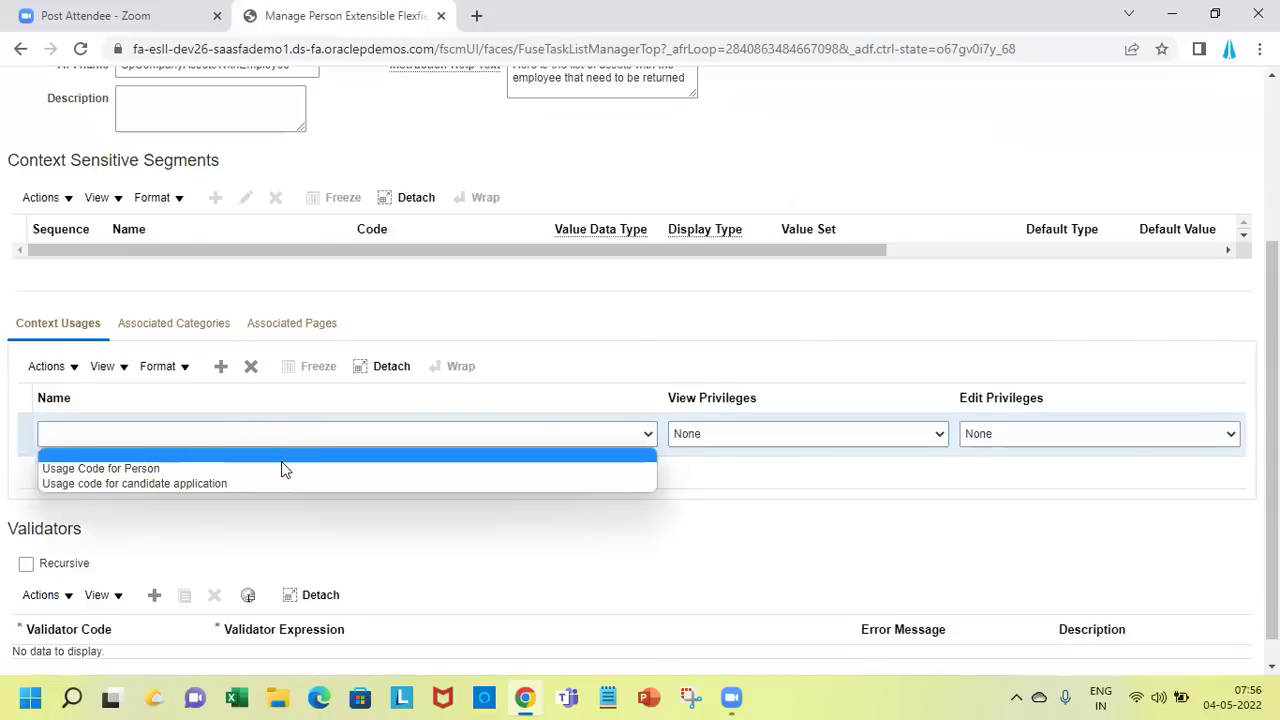
pyautogui.click(281, 467)
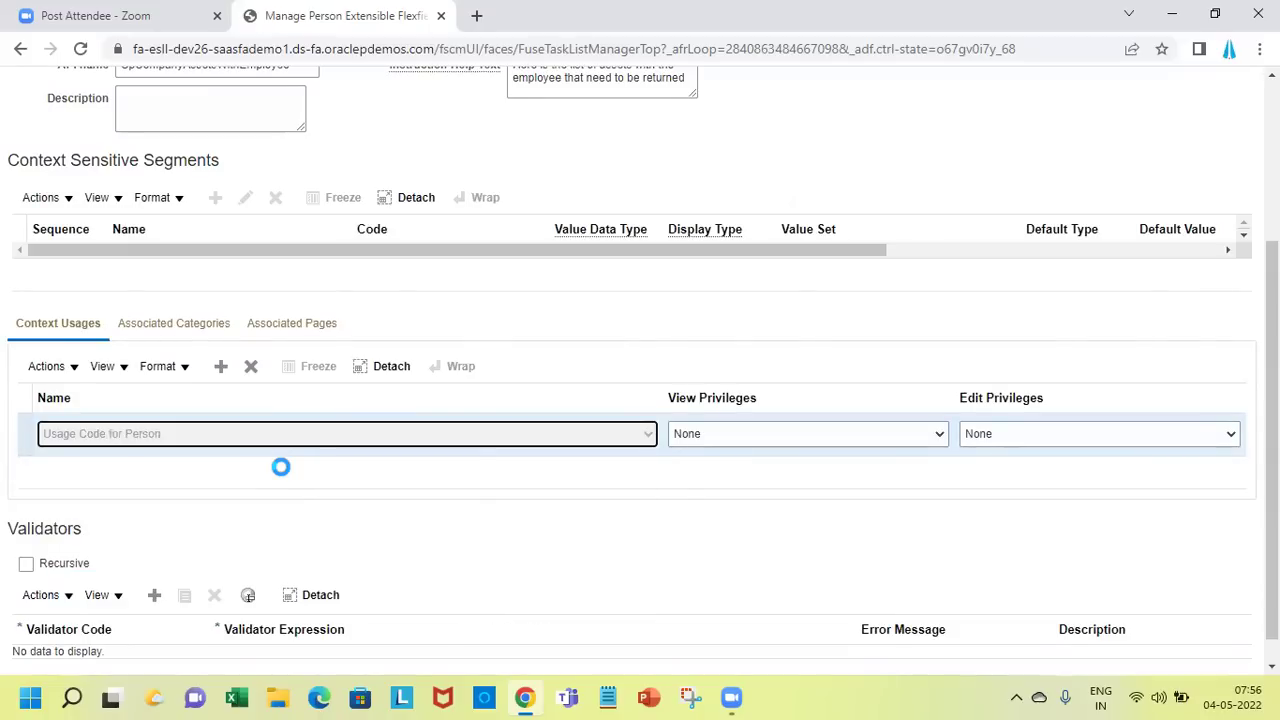
pyautogui.click(757, 440)
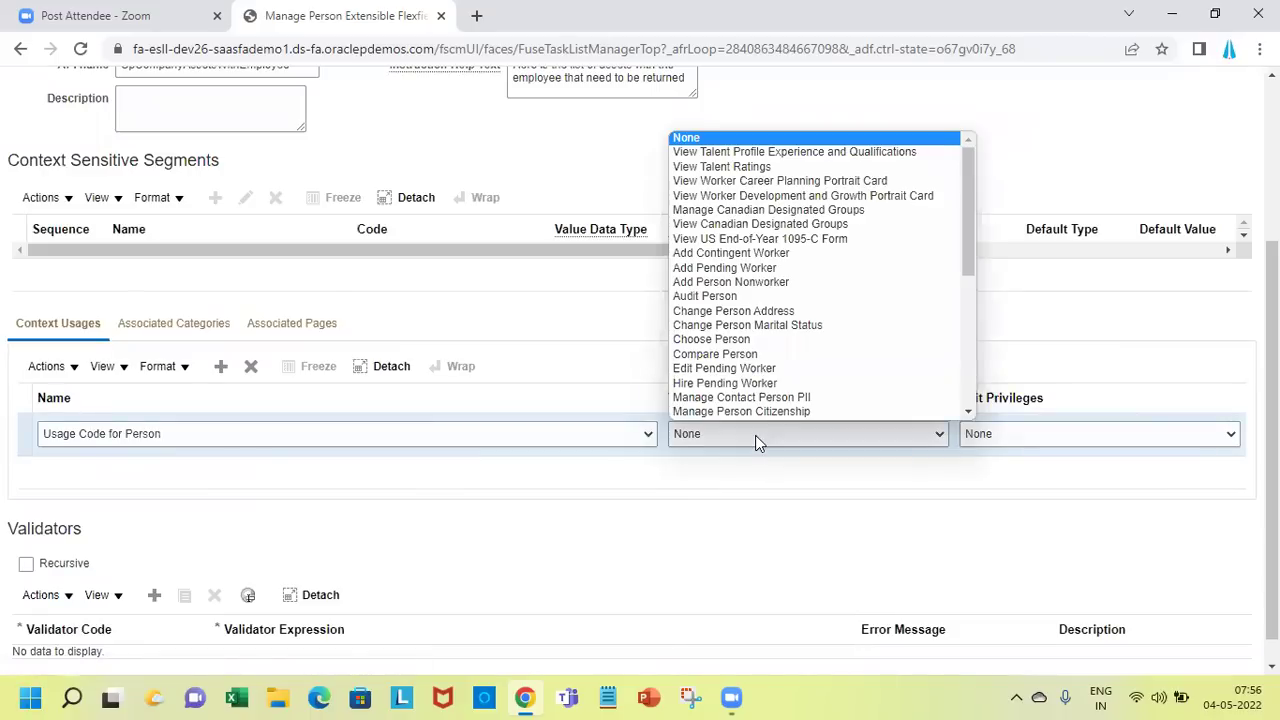
pyautogui.click(840, 533)
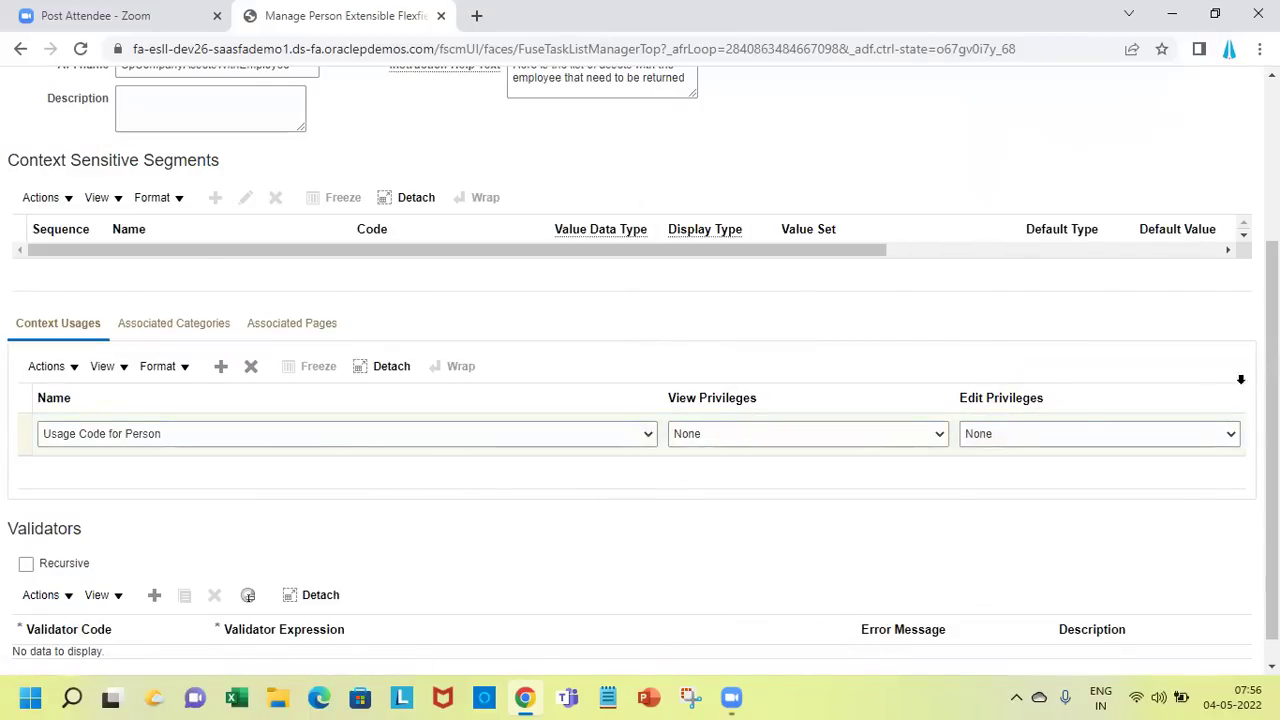
pyautogui.scroll(3, 640, 400)
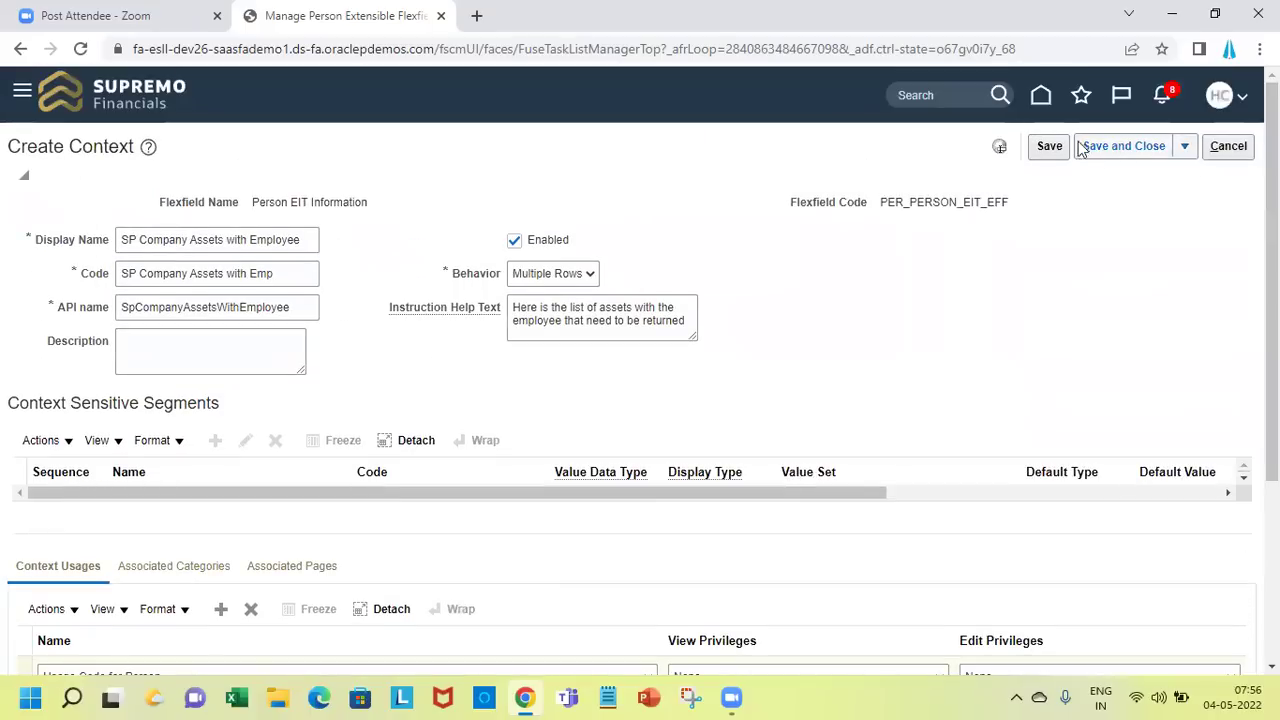
# Save the context, now editable as SP Company Assets with Employee, and start a new segment
pyautogui.click(1047, 146)
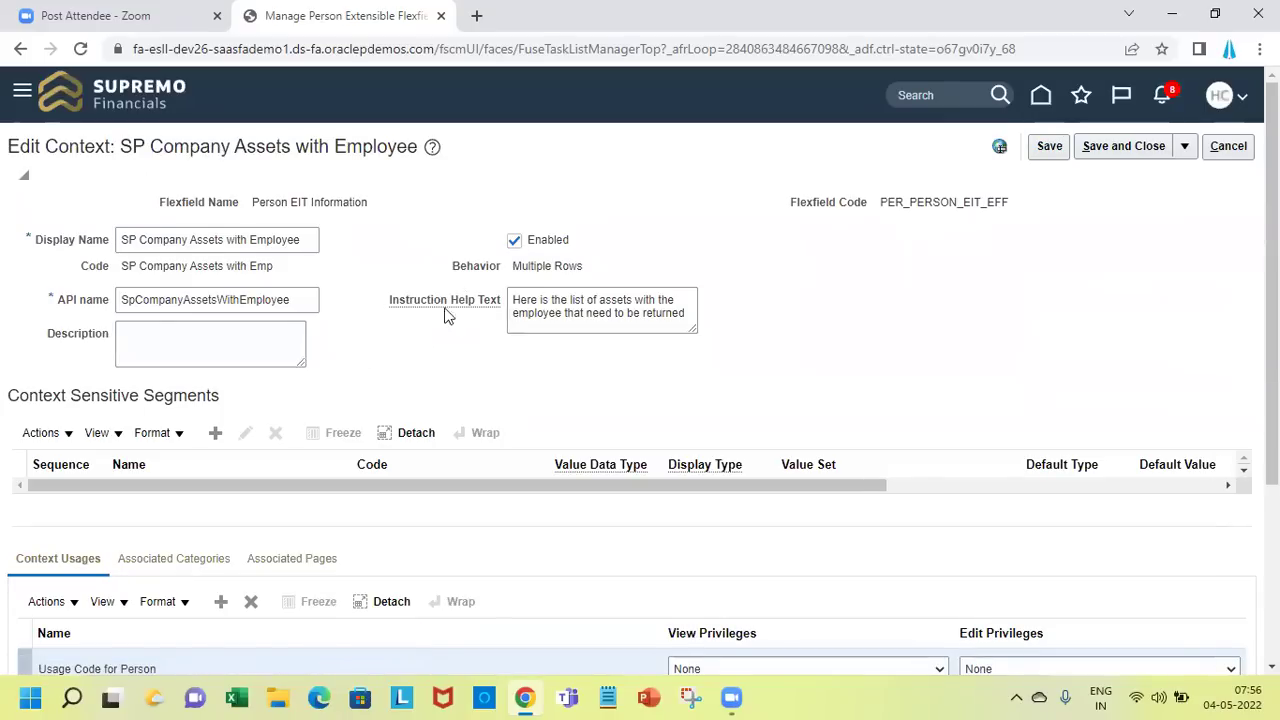
pyautogui.tripleClick(241, 146)
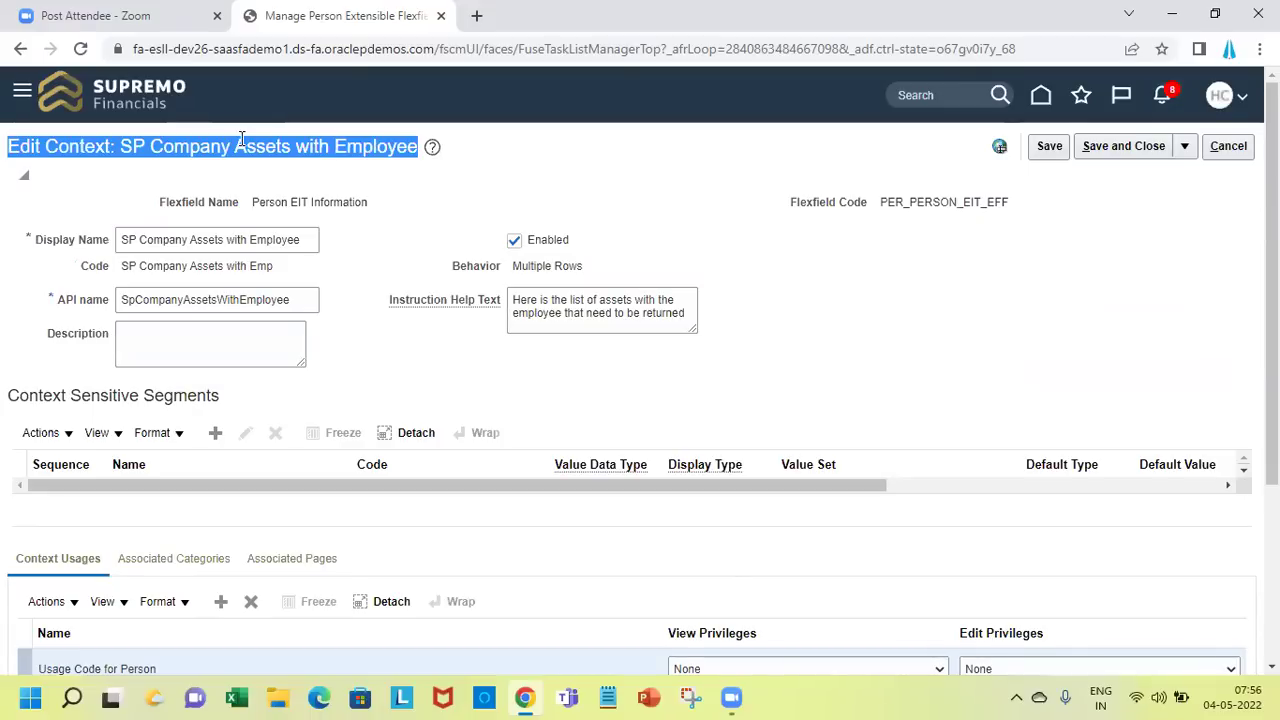
pyautogui.tripleClick(247, 150)
pyautogui.click(213, 431)
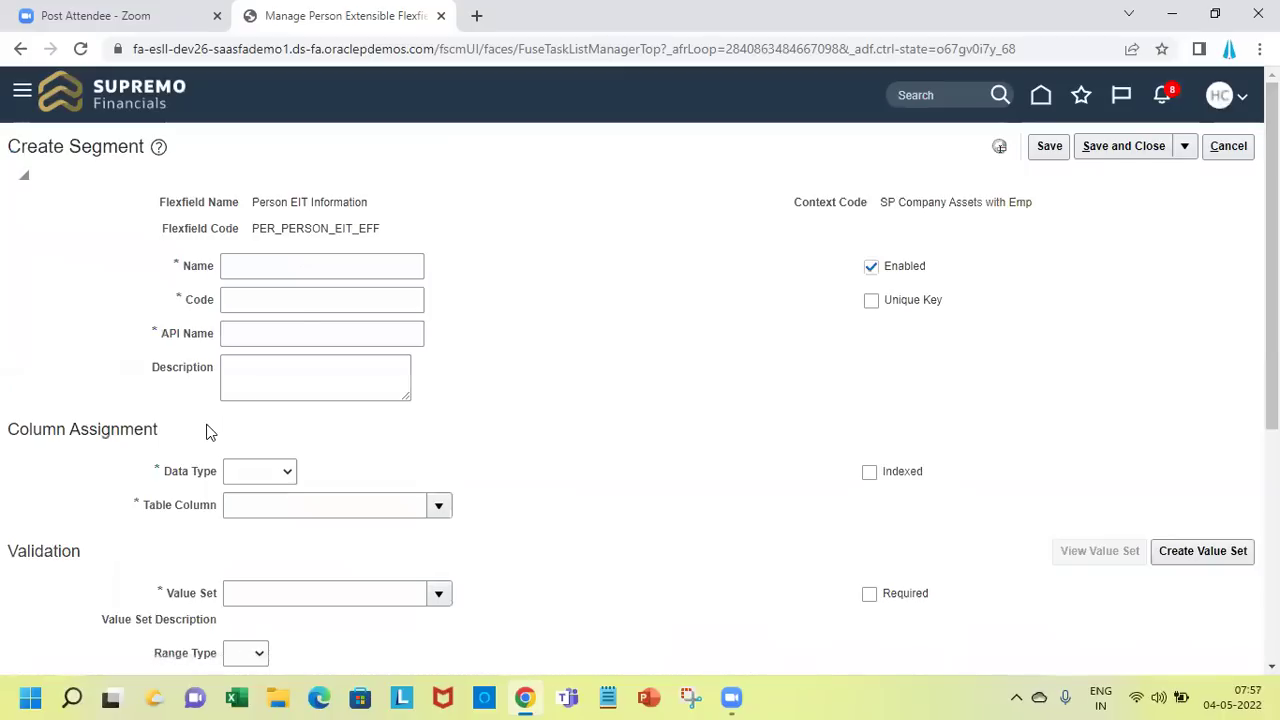
# Define segment 'Sl No' (API name slNo) as Number data type, marked as a Unique Key
pyautogui.click(346, 263)
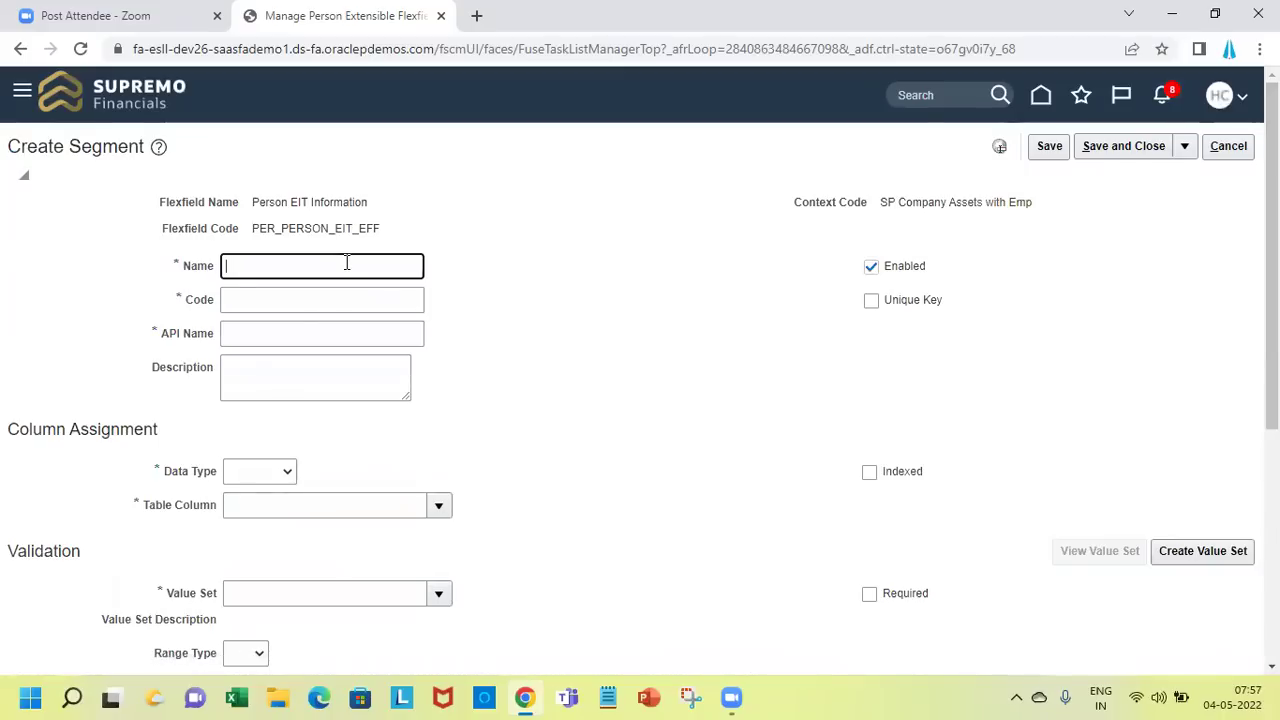
pyautogui.write('Sl No')
pyautogui.press('Tab')
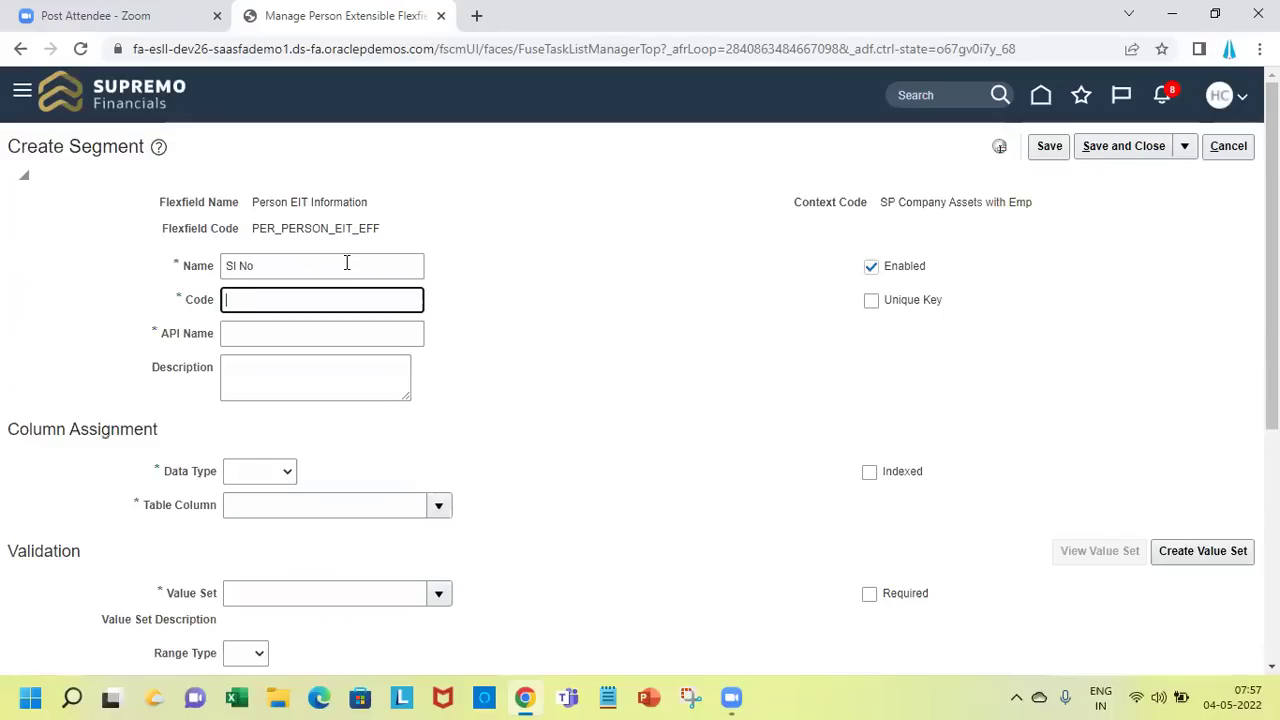
pyautogui.press('Tab')
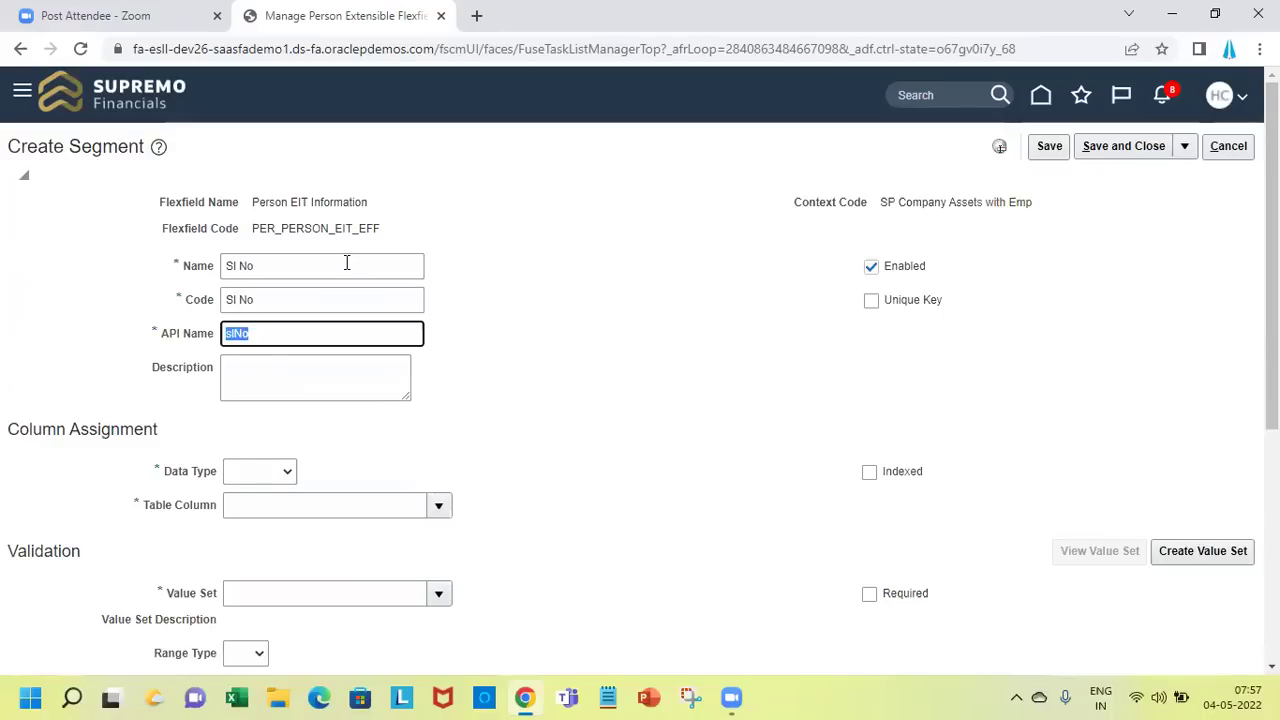
pyautogui.click(283, 471)
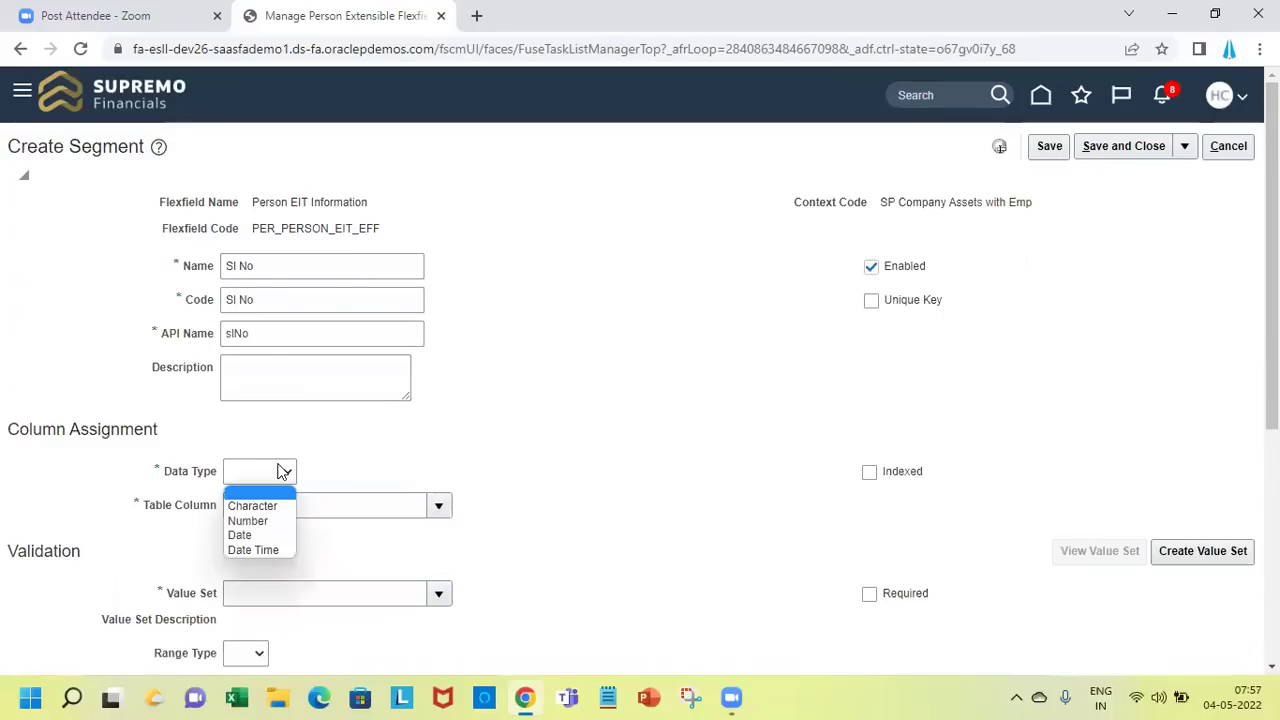
pyautogui.click(258, 521)
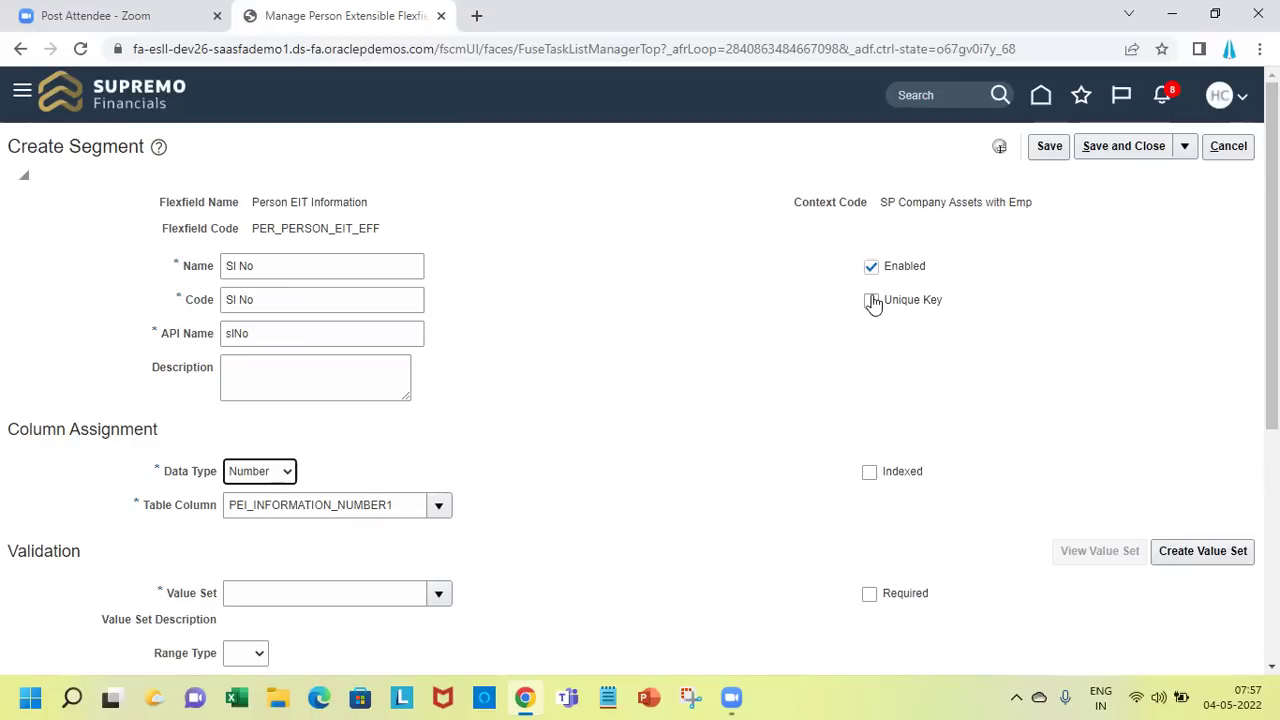
pyautogui.click(872, 301)
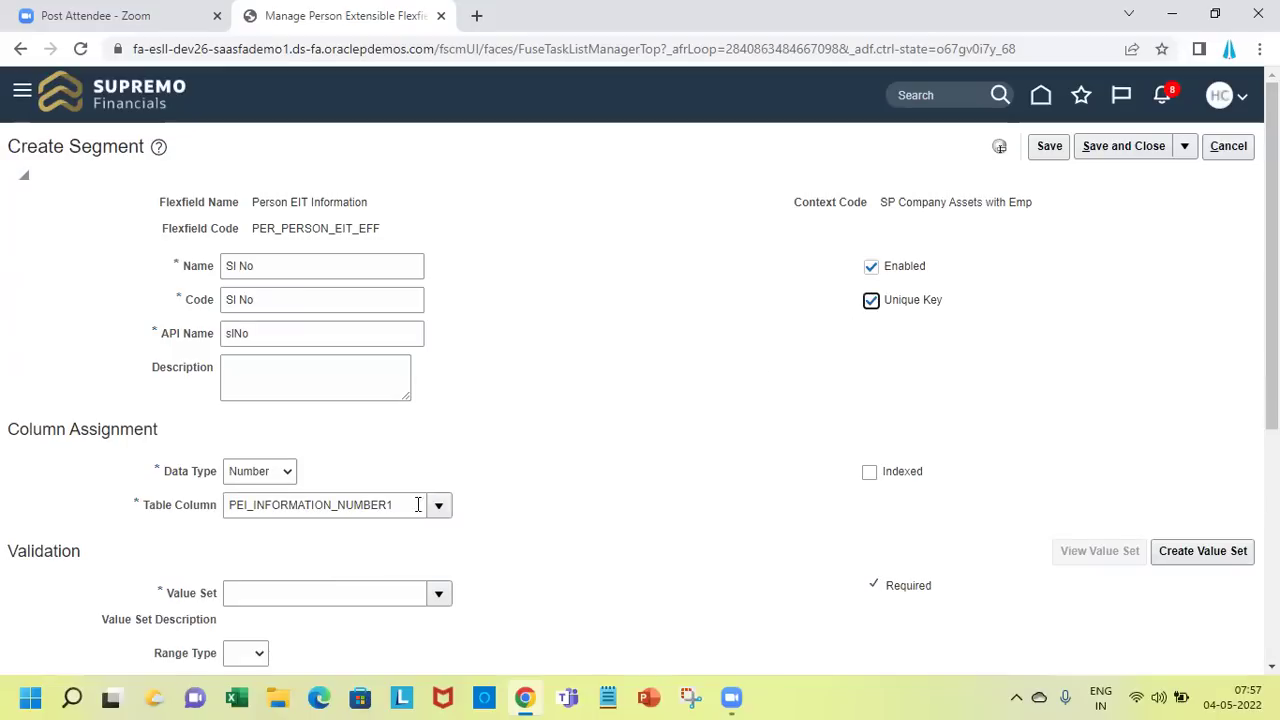
pyautogui.click(352, 587)
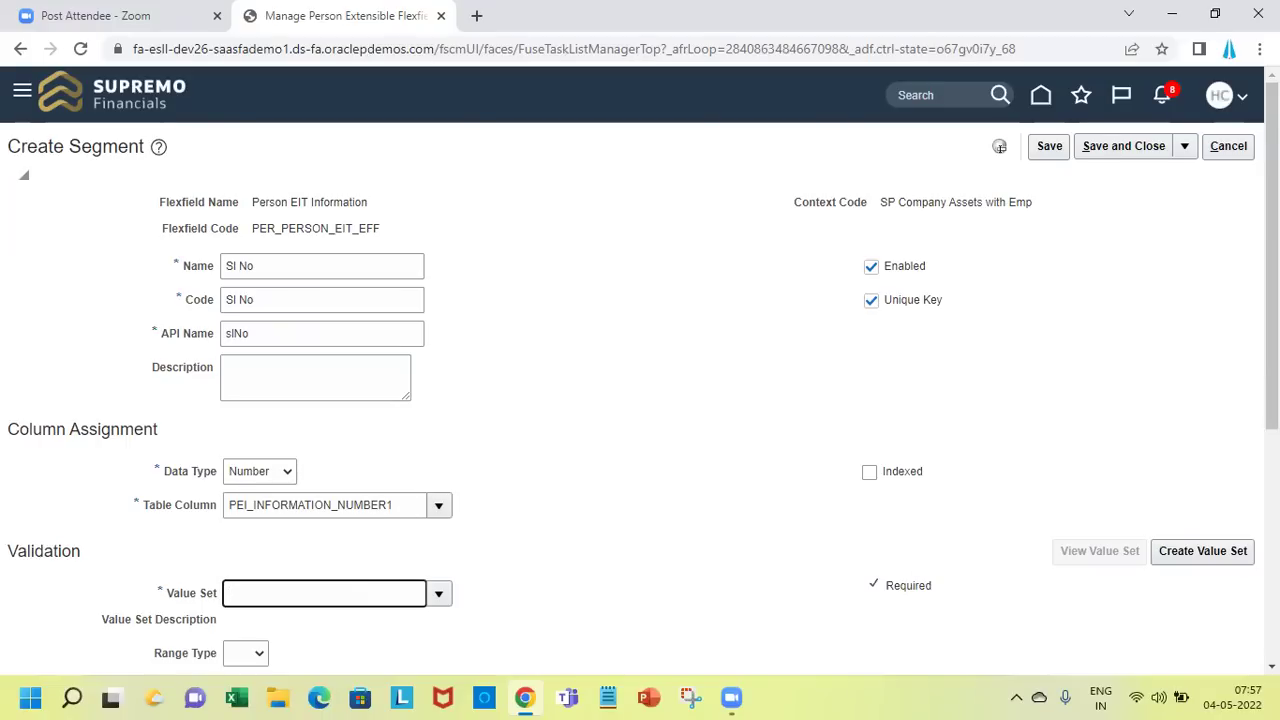
# Assign the Number18 value set to the Sl No segment and save it
pyautogui.scroll(-4, 701, 196)
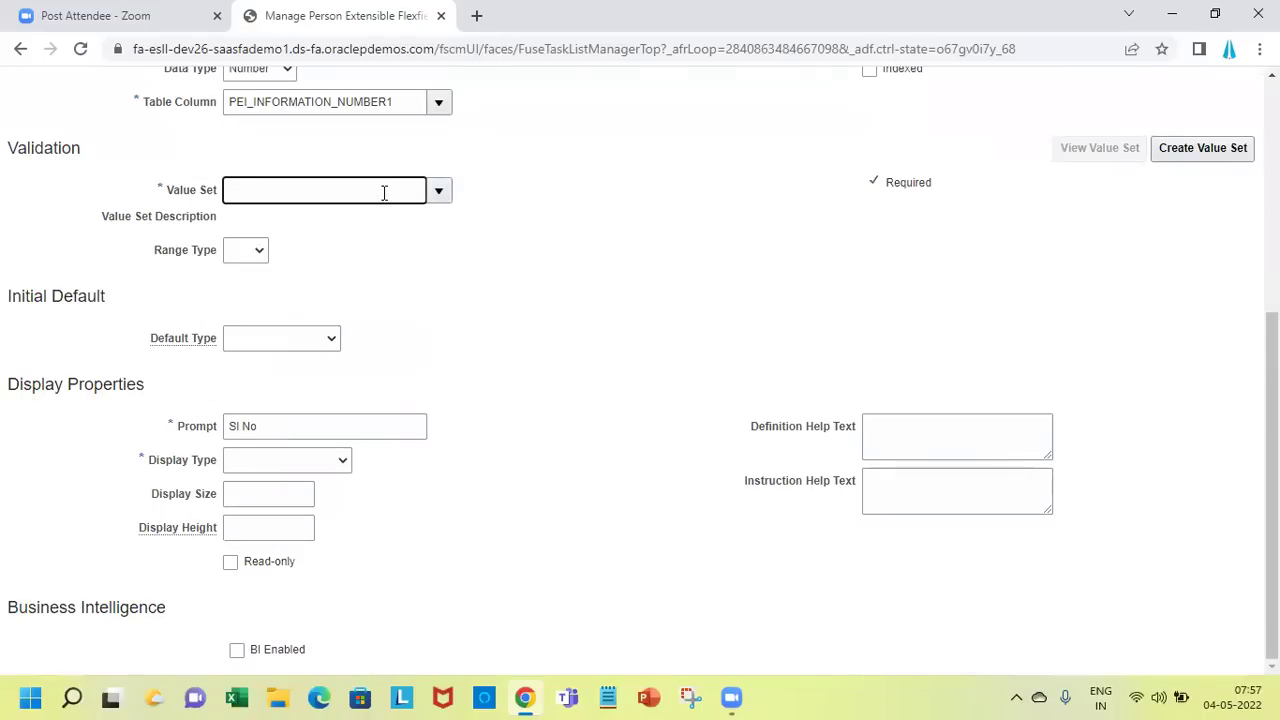
pyautogui.click(432, 193)
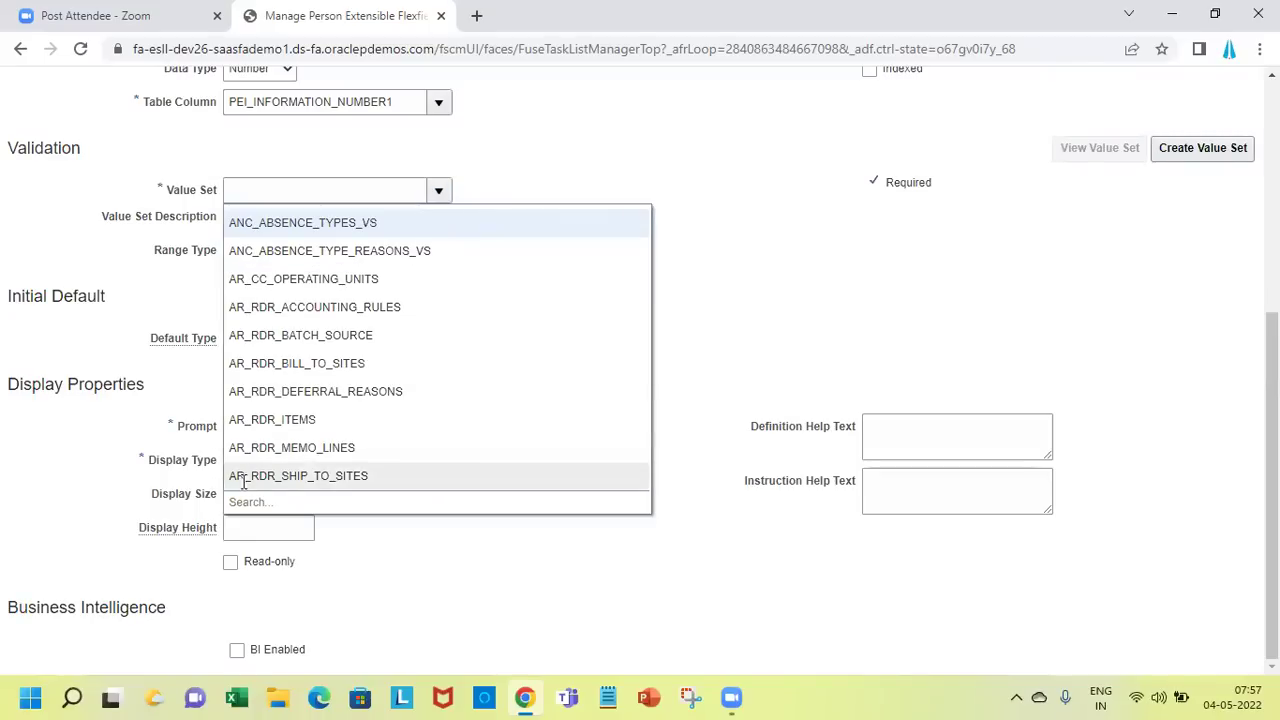
pyautogui.click(314, 194)
pyautogui.write('Nu')
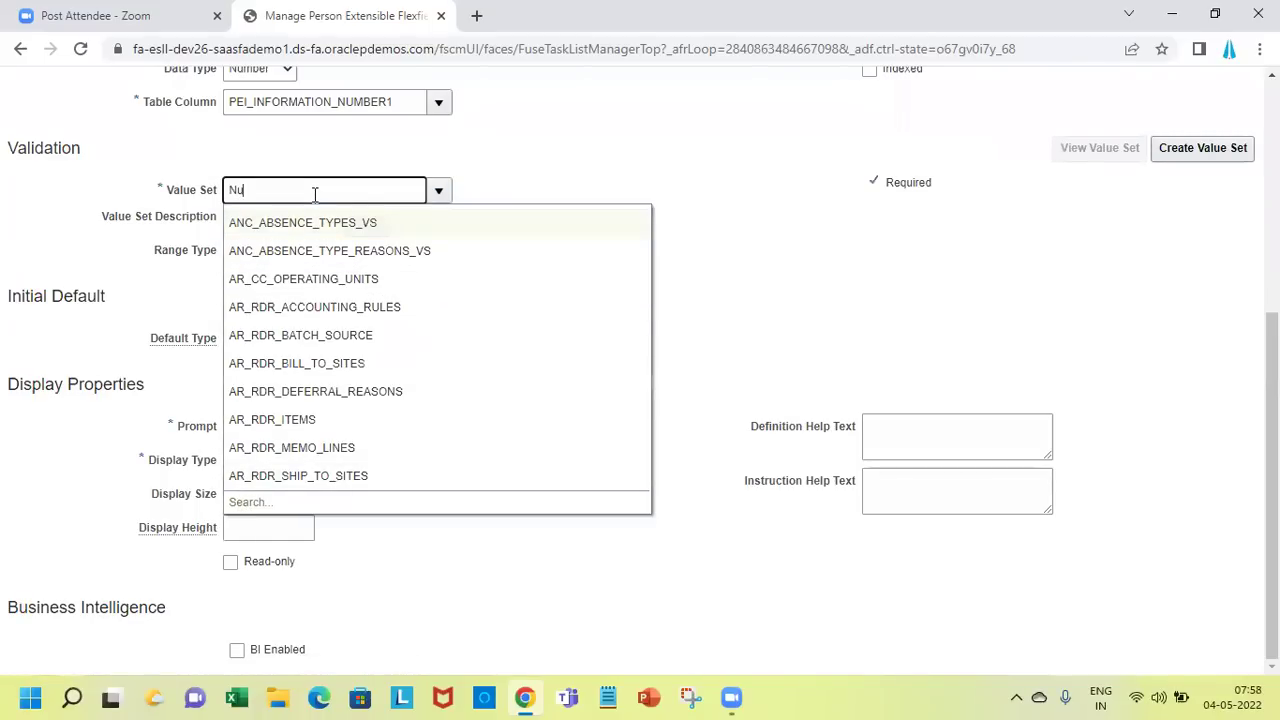
pyautogui.write('mber18')
pyautogui.press('Tab')
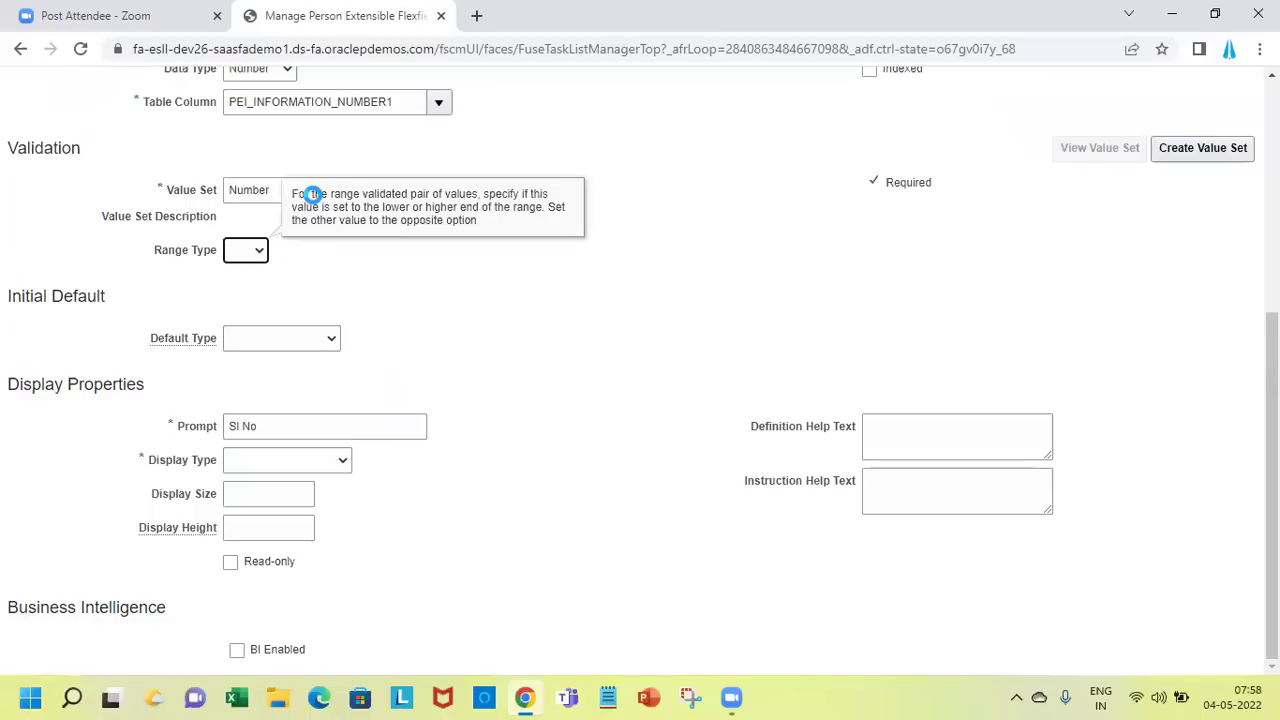
pyautogui.click(251, 250)
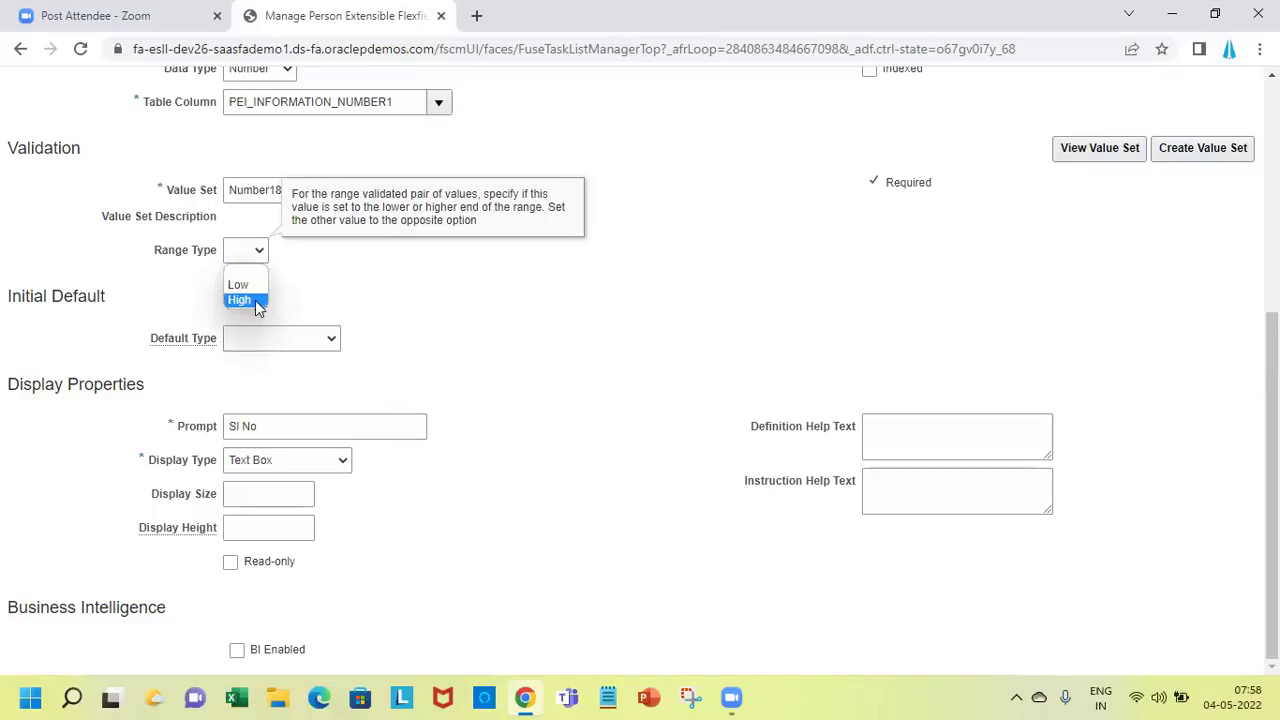
pyautogui.click(588, 273)
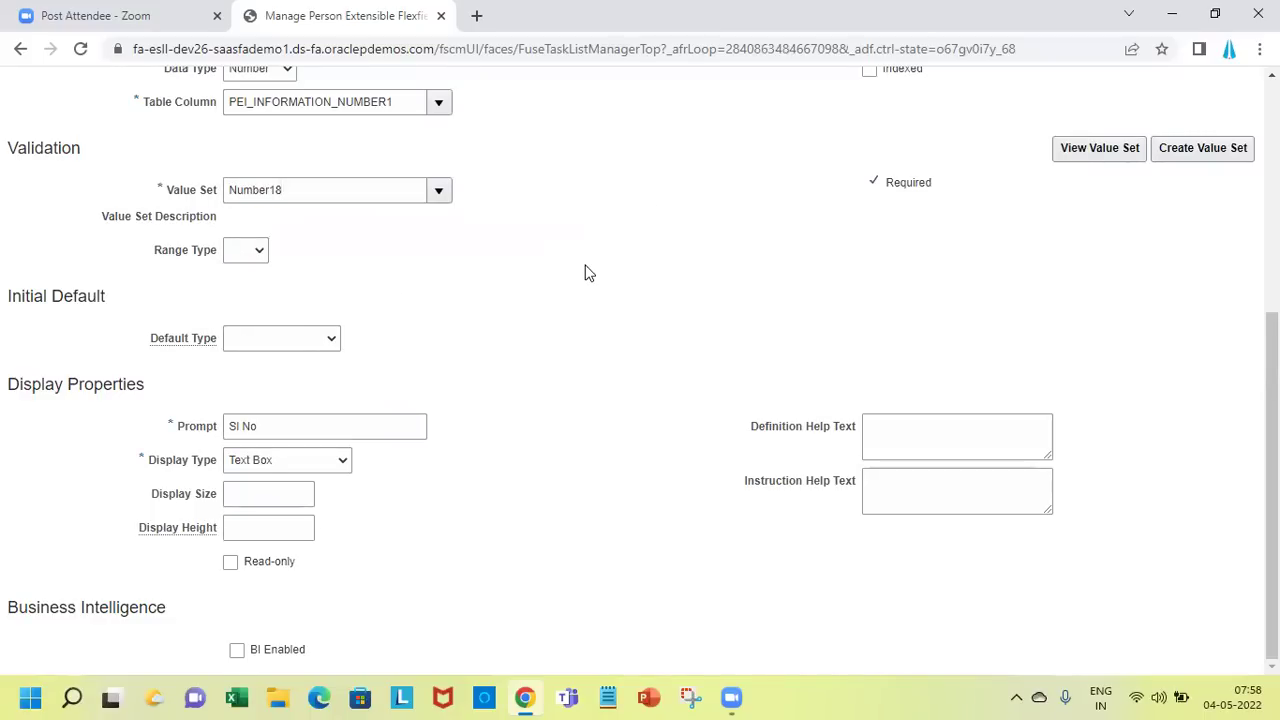
pyautogui.scroll(4, 640, 370)
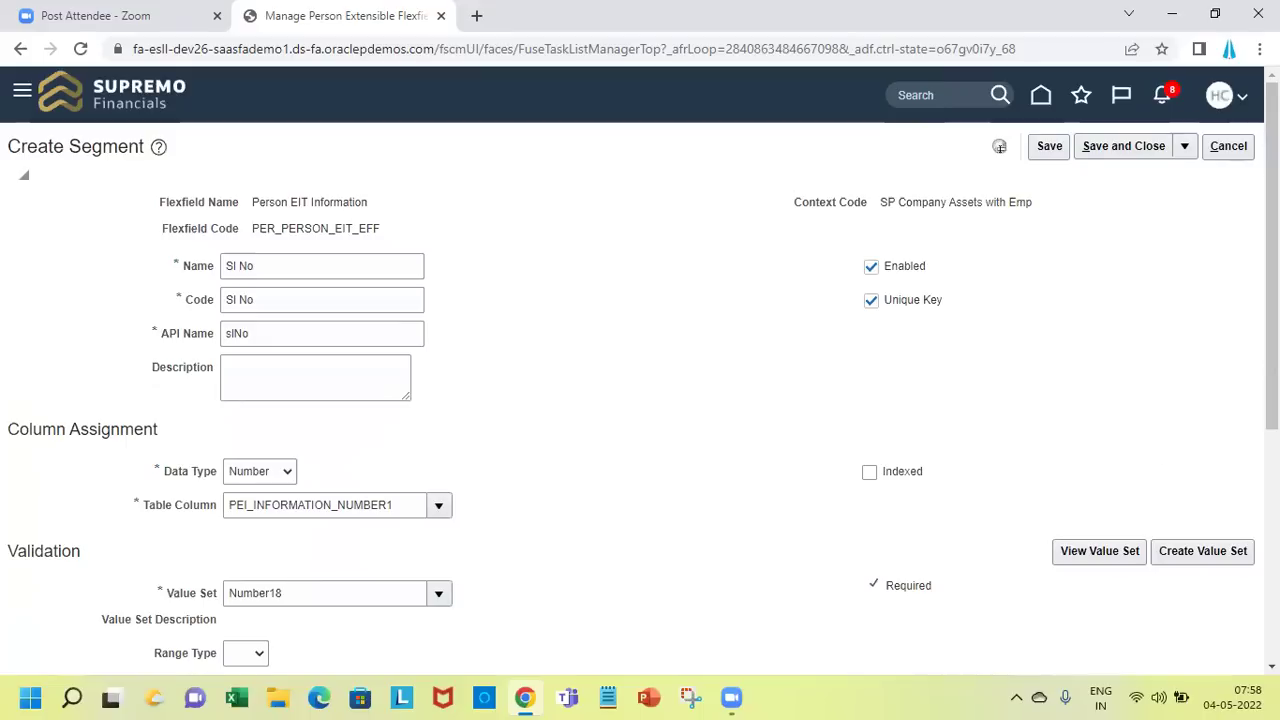
pyautogui.scroll(-4, 640, 400)
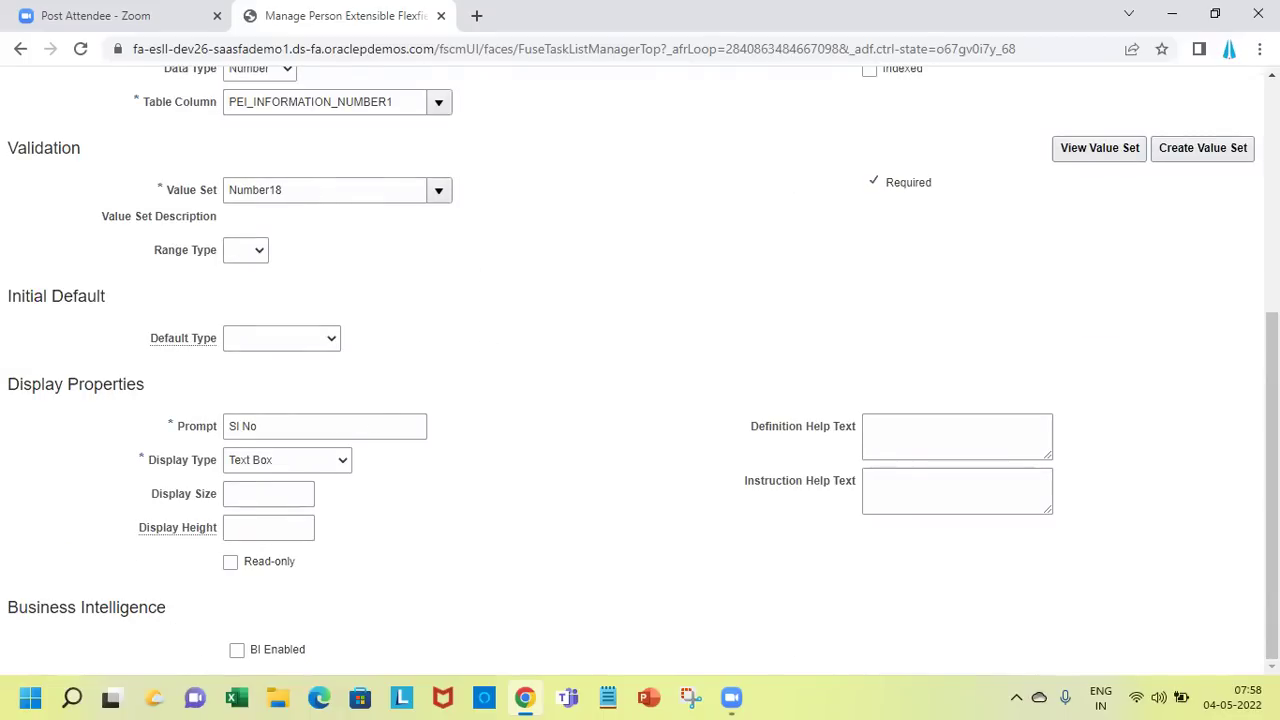
pyautogui.scroll(5, 640, 360)
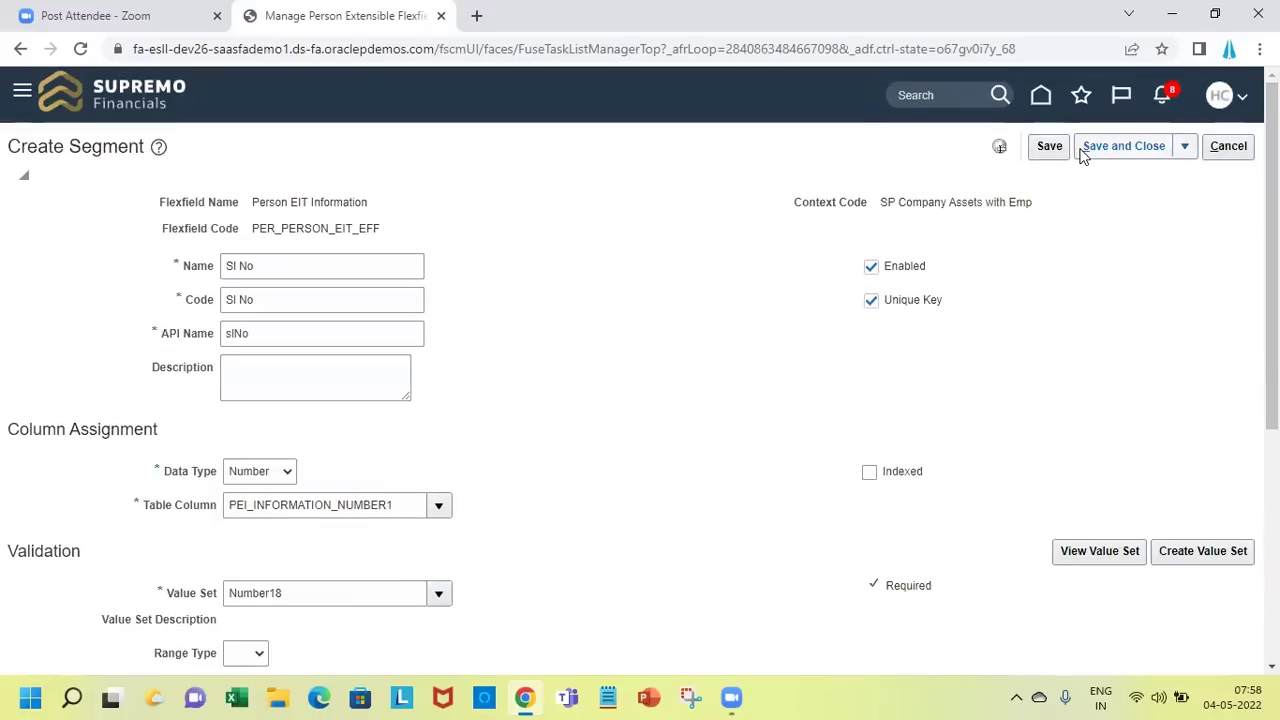
pyautogui.click(1101, 158)
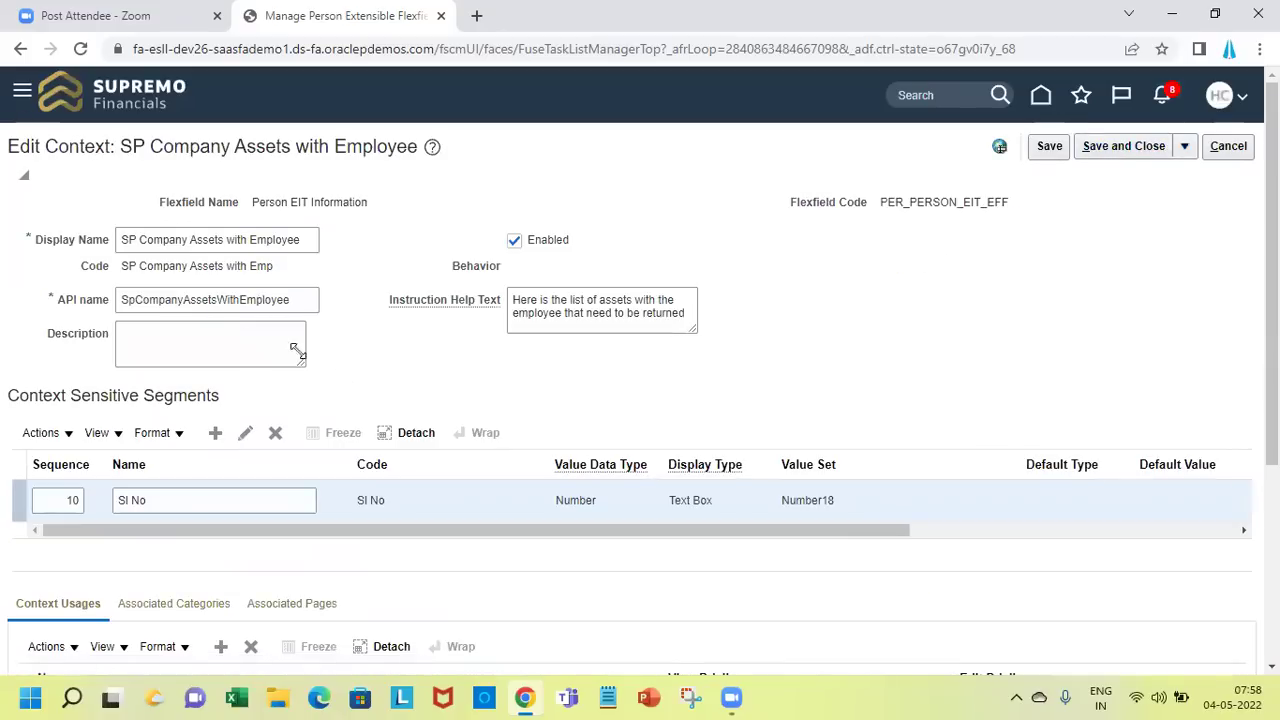
# Add an 'Asset Name' segment (API name assetName) of Character type and begin a new value set
pyautogui.click(214, 438)
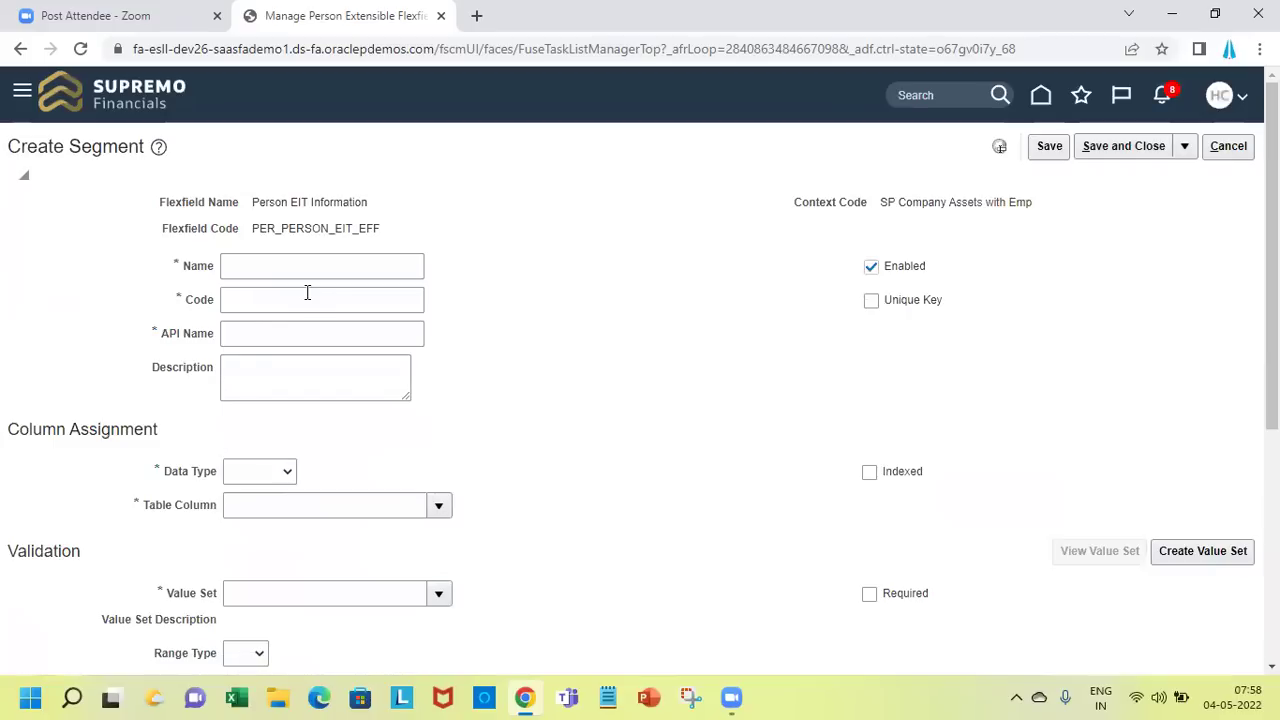
pyautogui.click(313, 266)
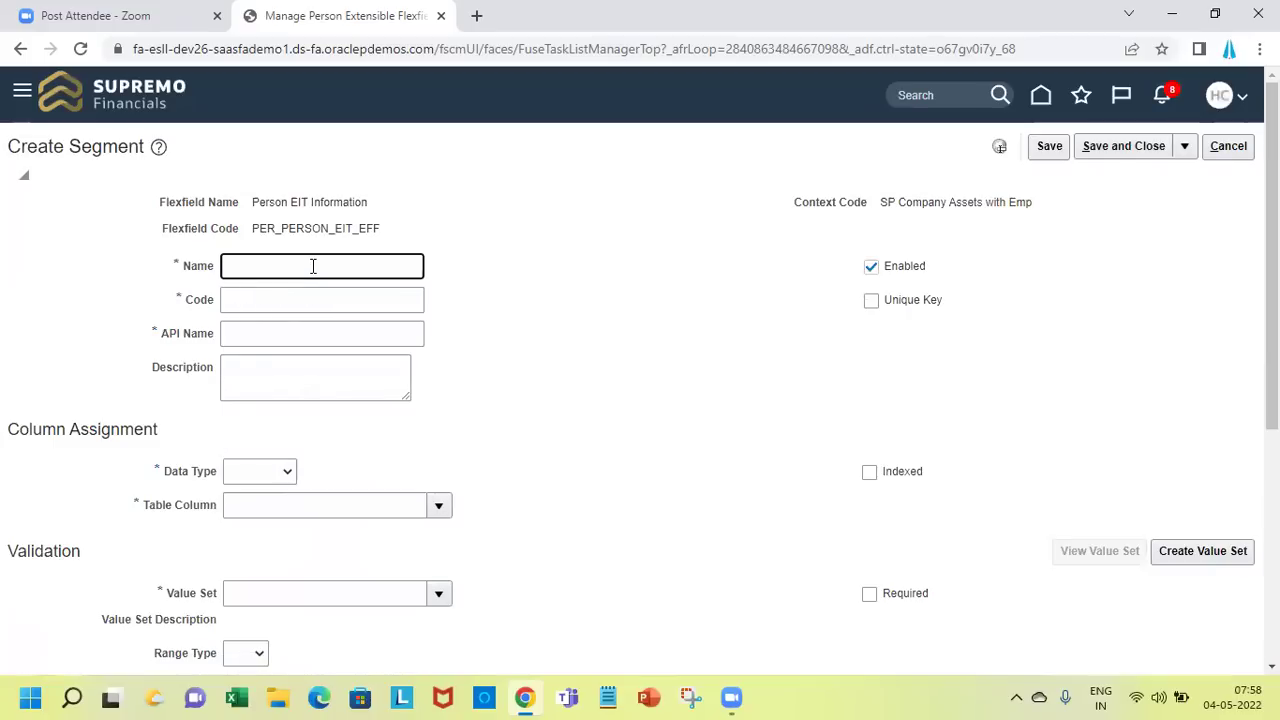
pyautogui.write('Asset')
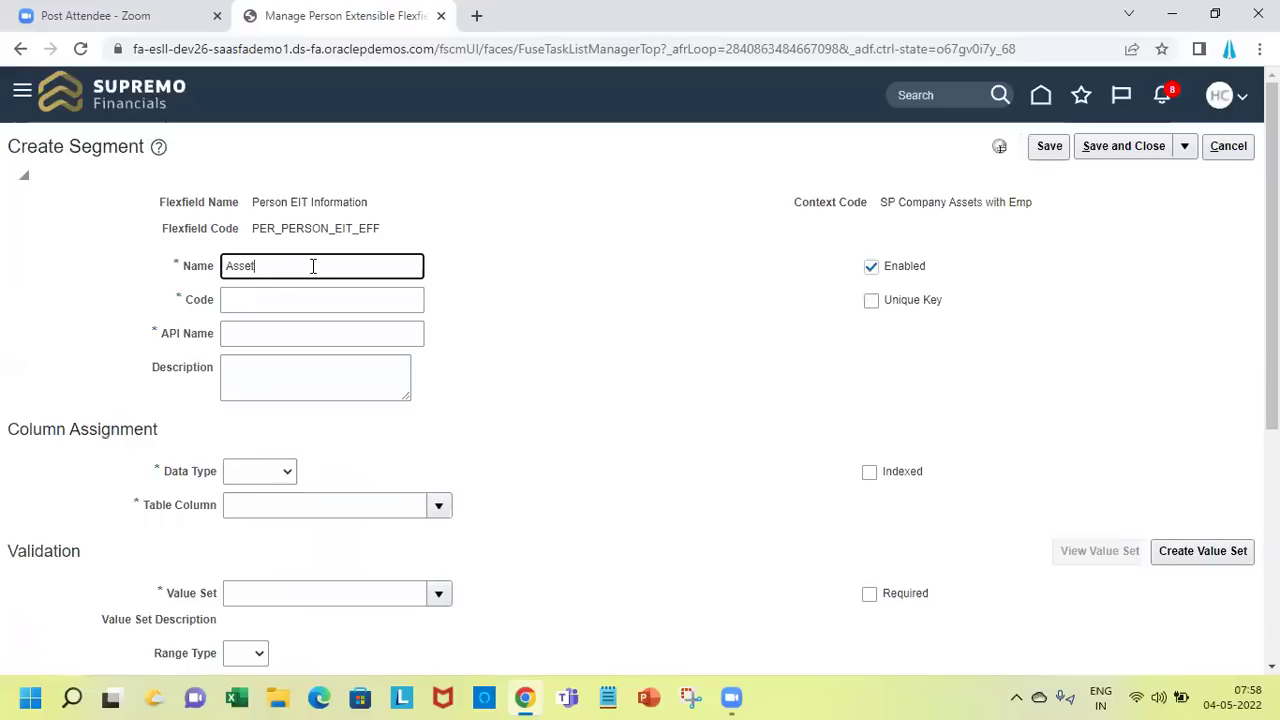
pyautogui.write(' Name')
pyautogui.press('Tab')
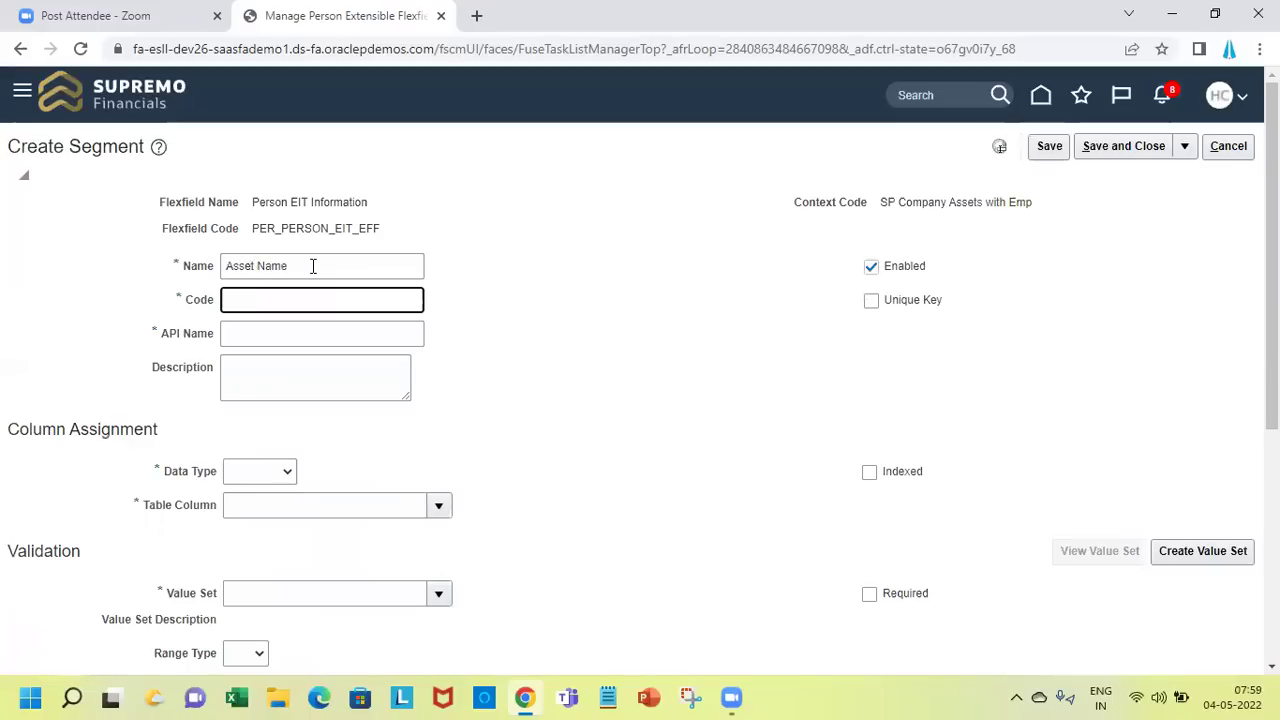
pyautogui.press('Tab')
pyautogui.press('Tab')
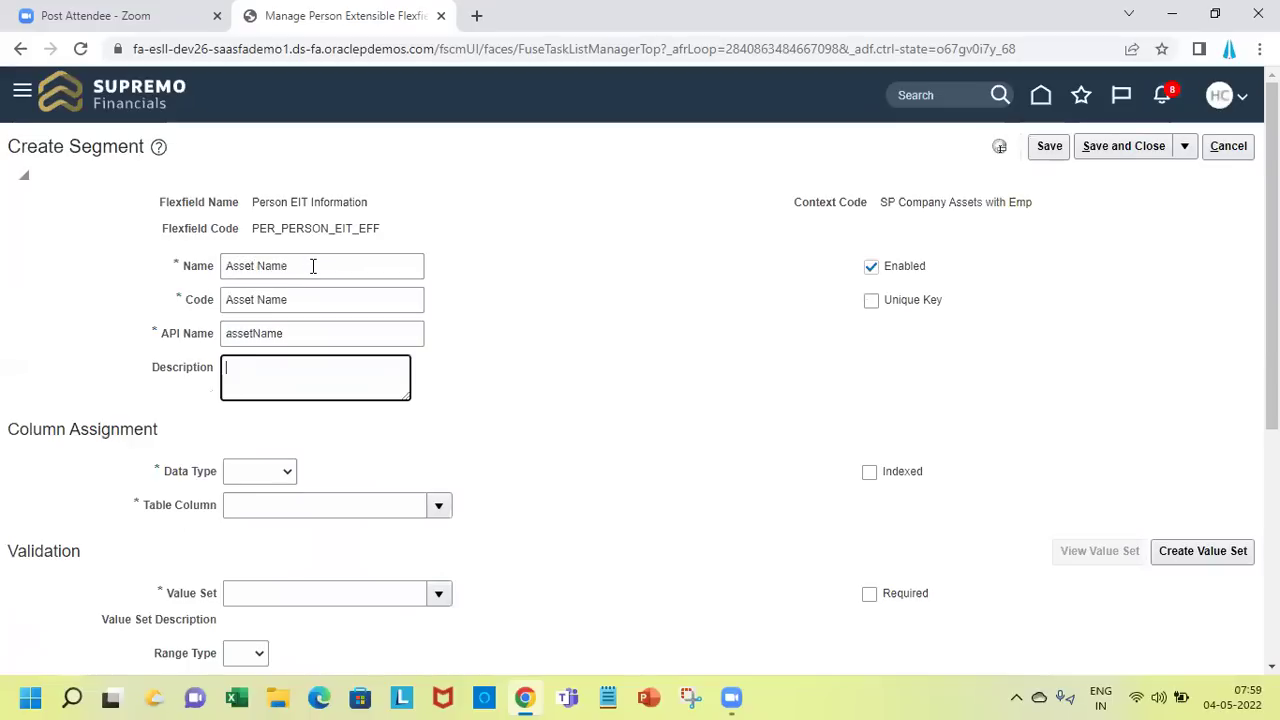
pyautogui.click(274, 478)
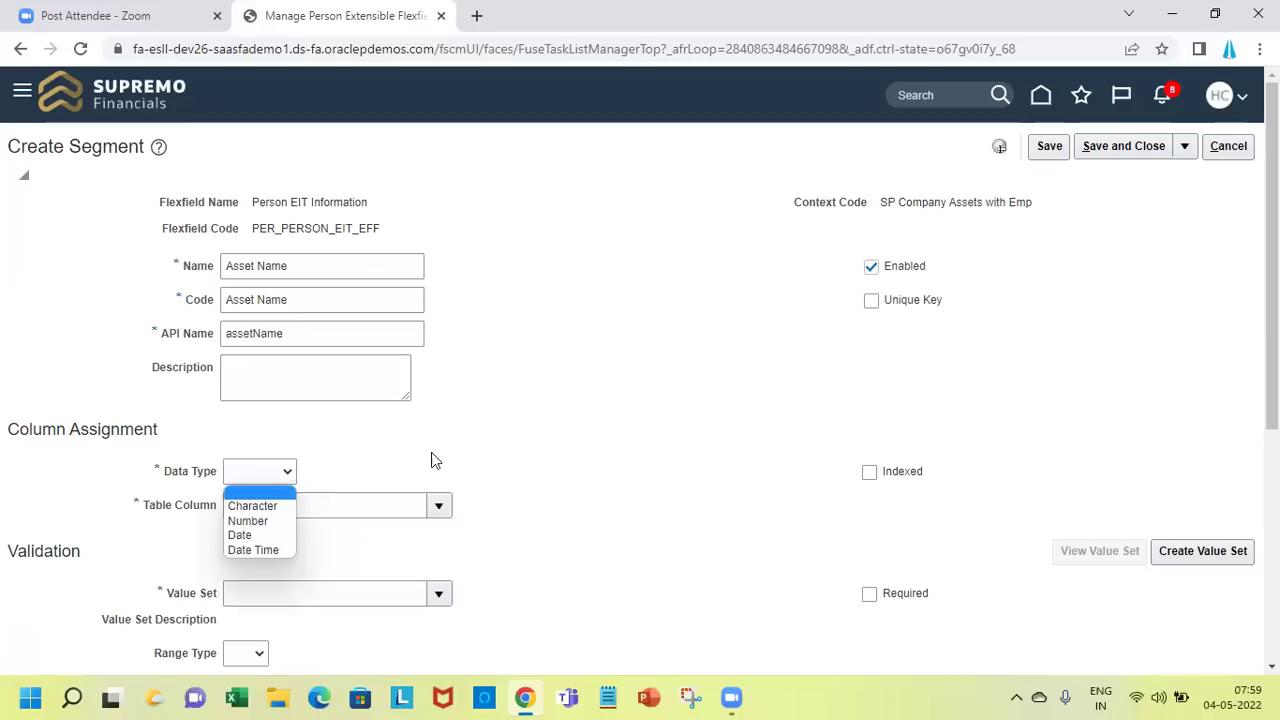
pyautogui.click(484, 452)
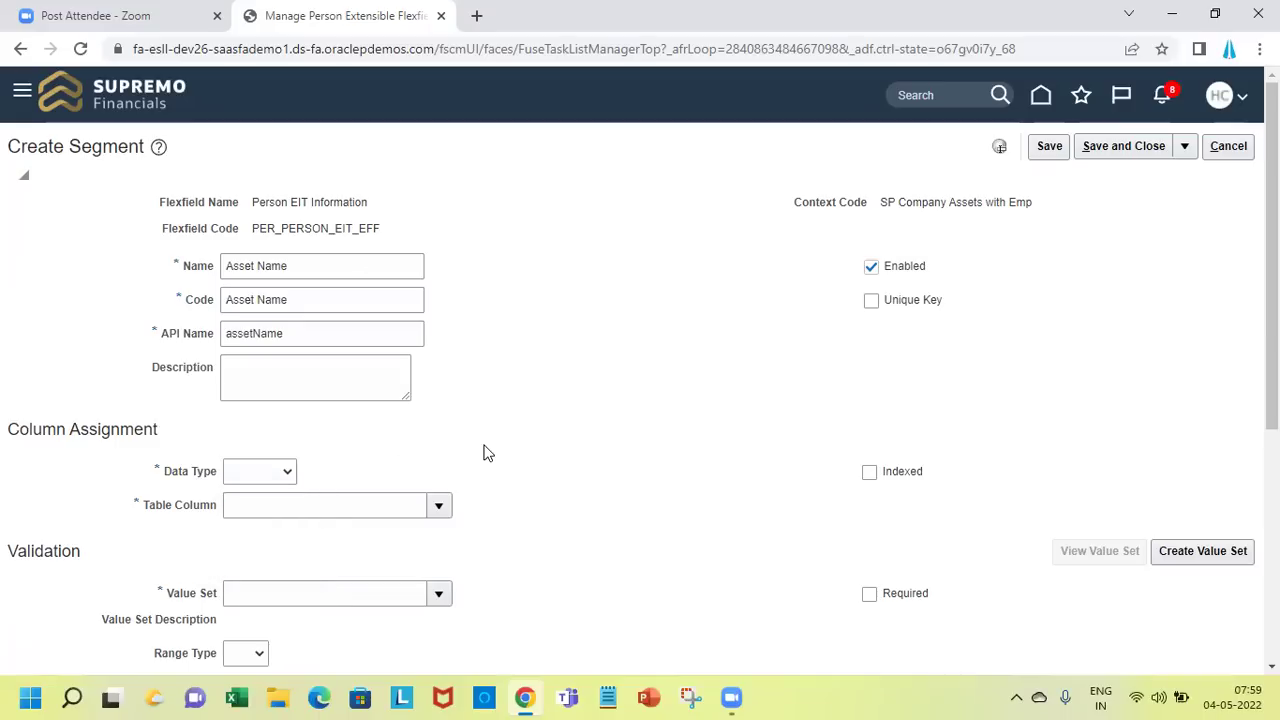
pyautogui.click(284, 474)
pyautogui.click(279, 511)
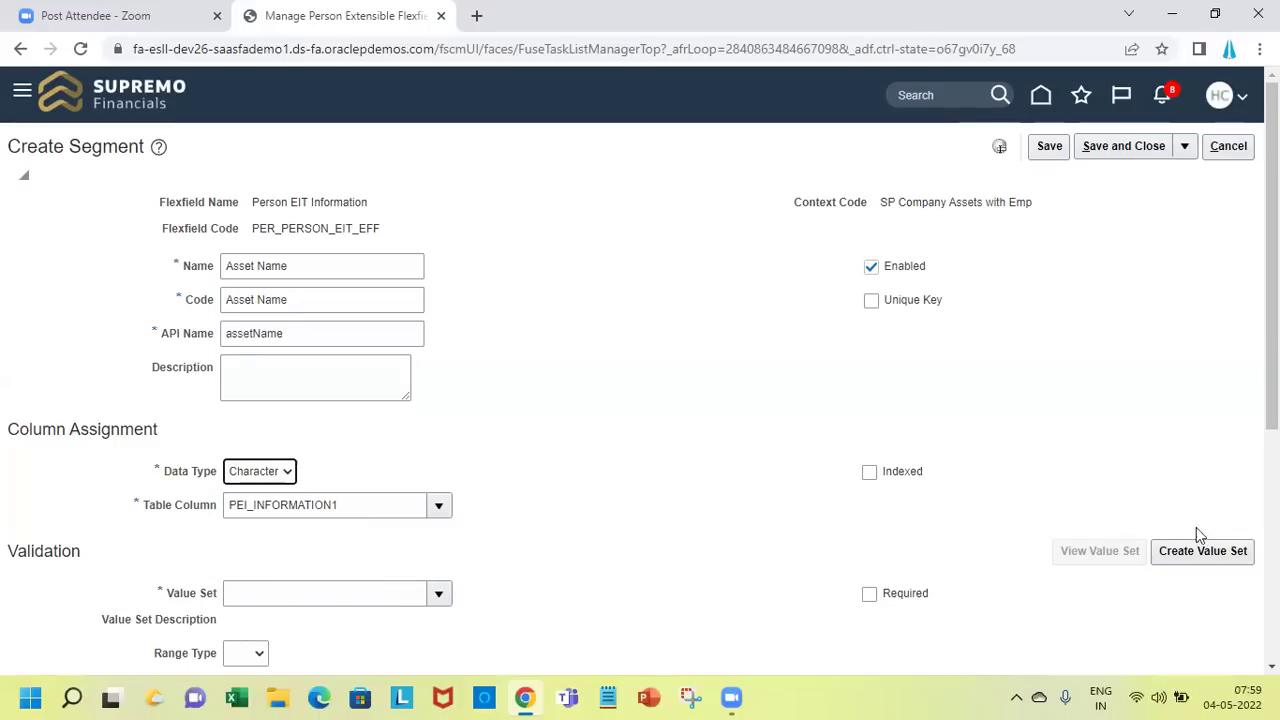
pyautogui.click(1210, 552)
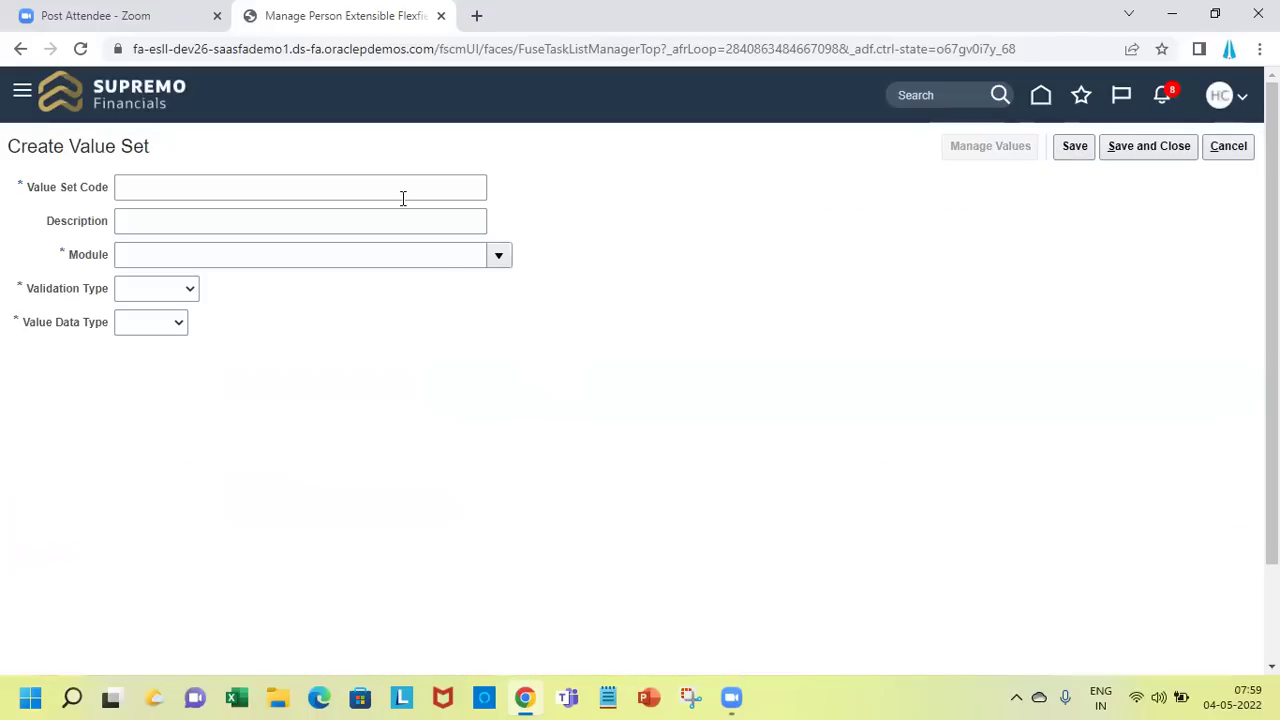
# Enter value set code 'SP Asset Name' with module Person Common
pyautogui.click(403, 198)
pyautogui.write('SP')
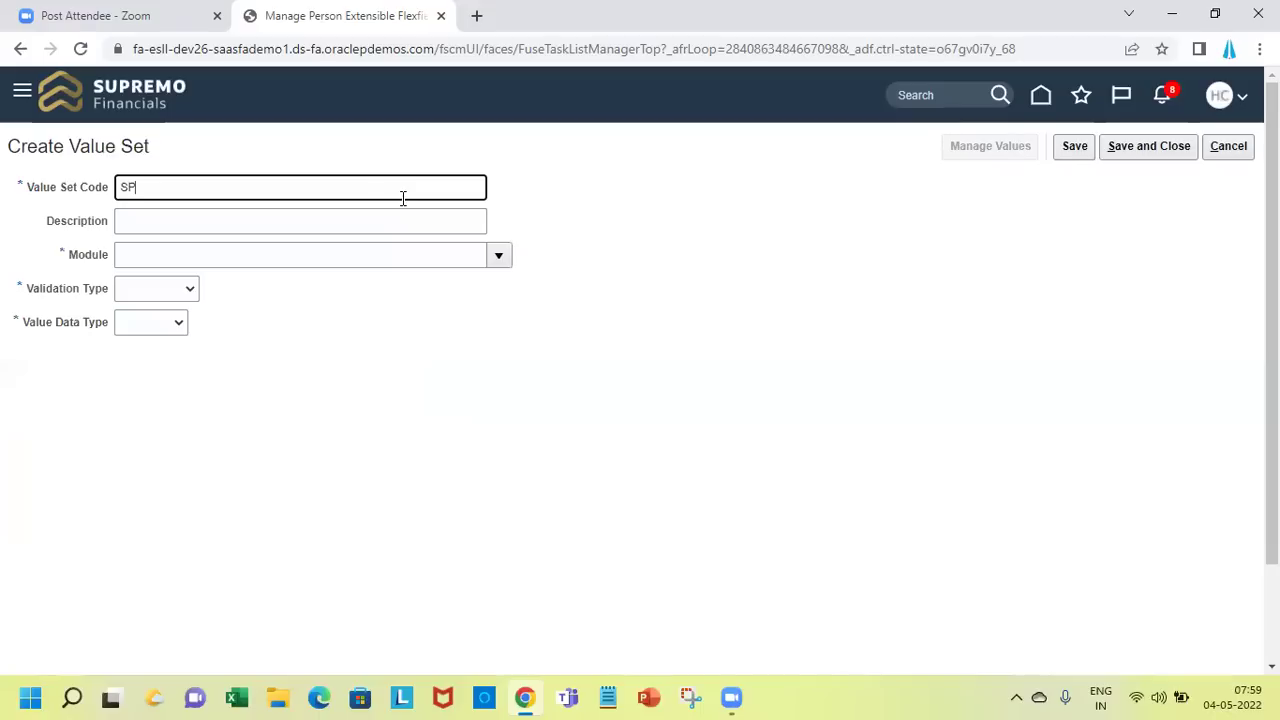
pyautogui.write('Asset Name')
pyautogui.press('Tab')
pyautogui.press('Tab')
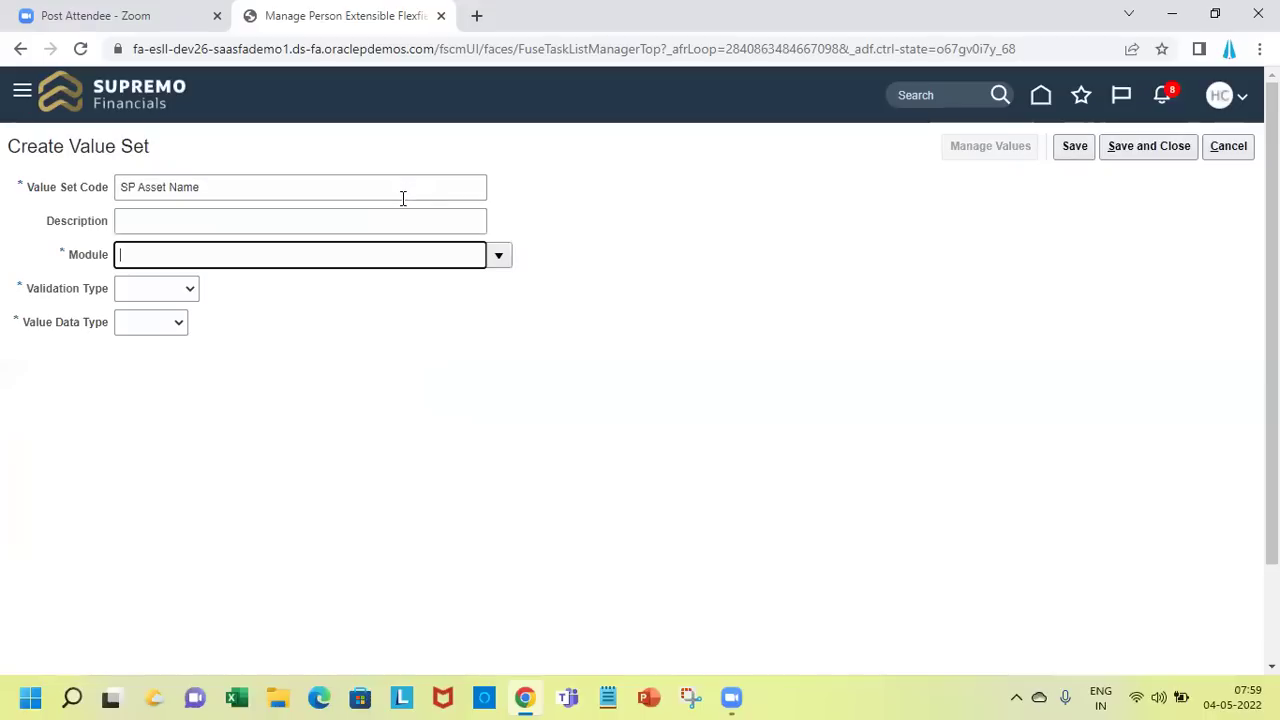
pyautogui.write('Person Common')
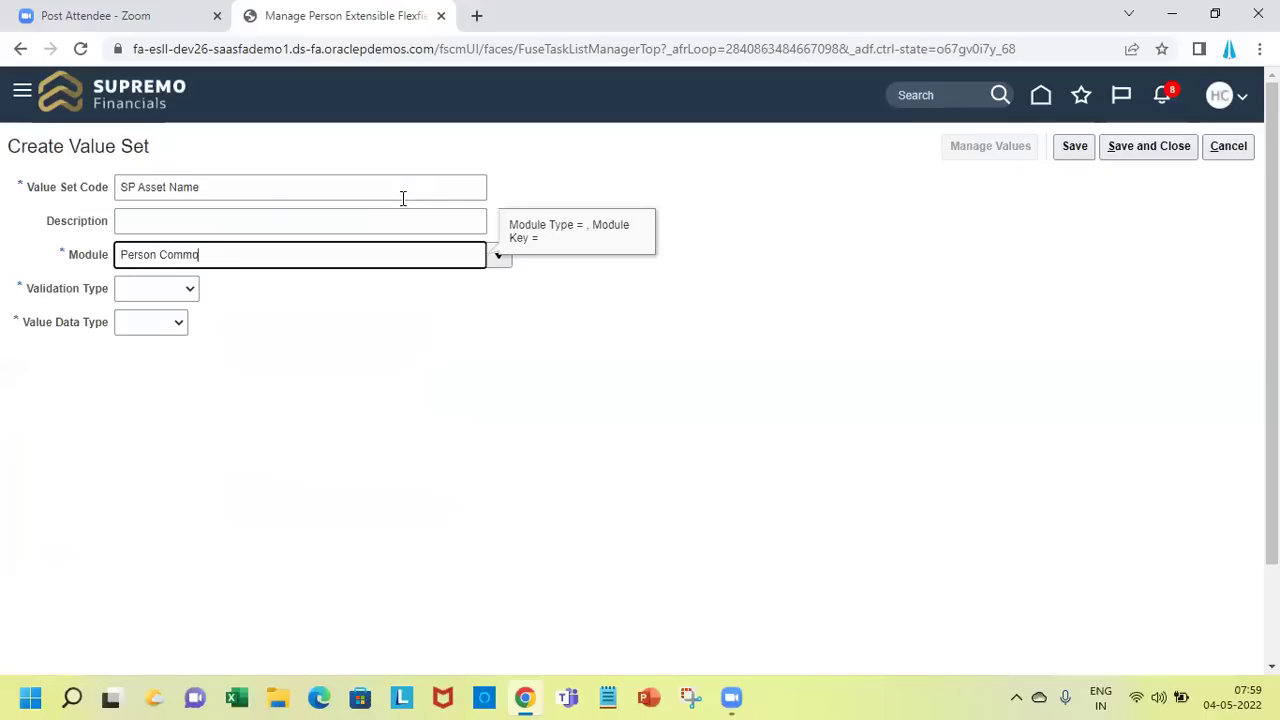
pyautogui.press('Tab')
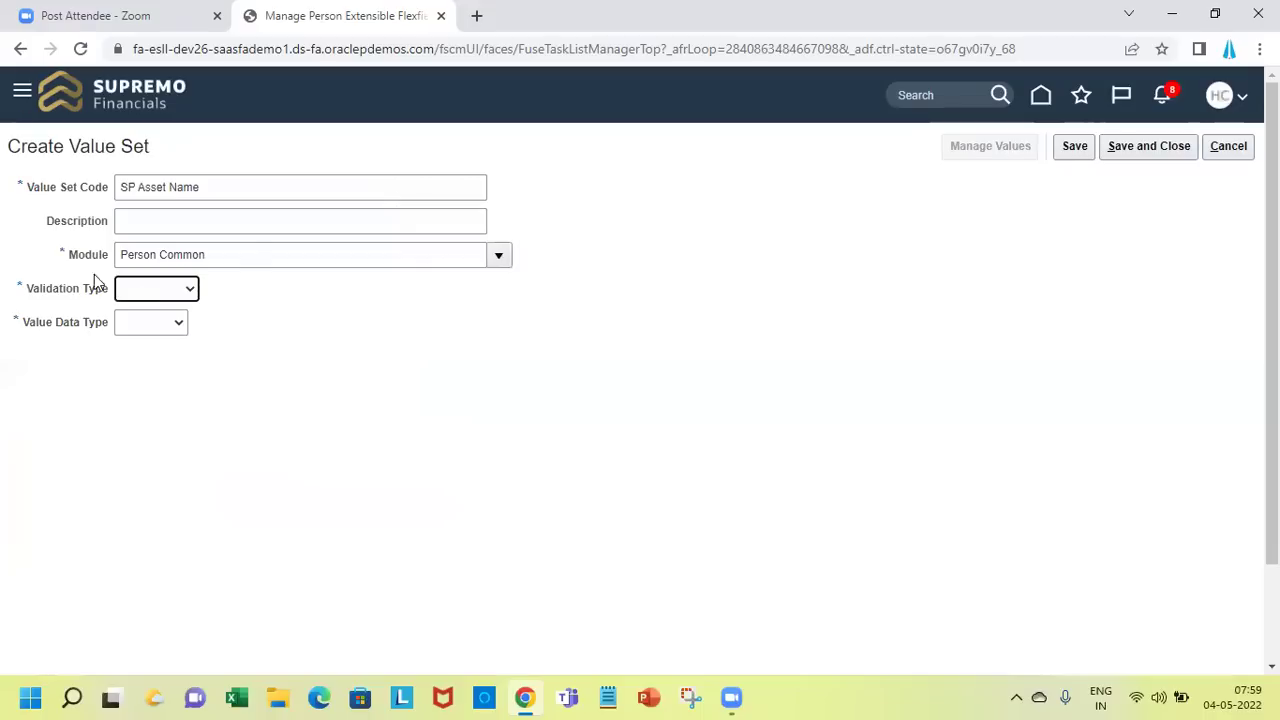
# Set validation Independent, value data type Character, subtype Text, and try saving
pyautogui.click(195, 291)
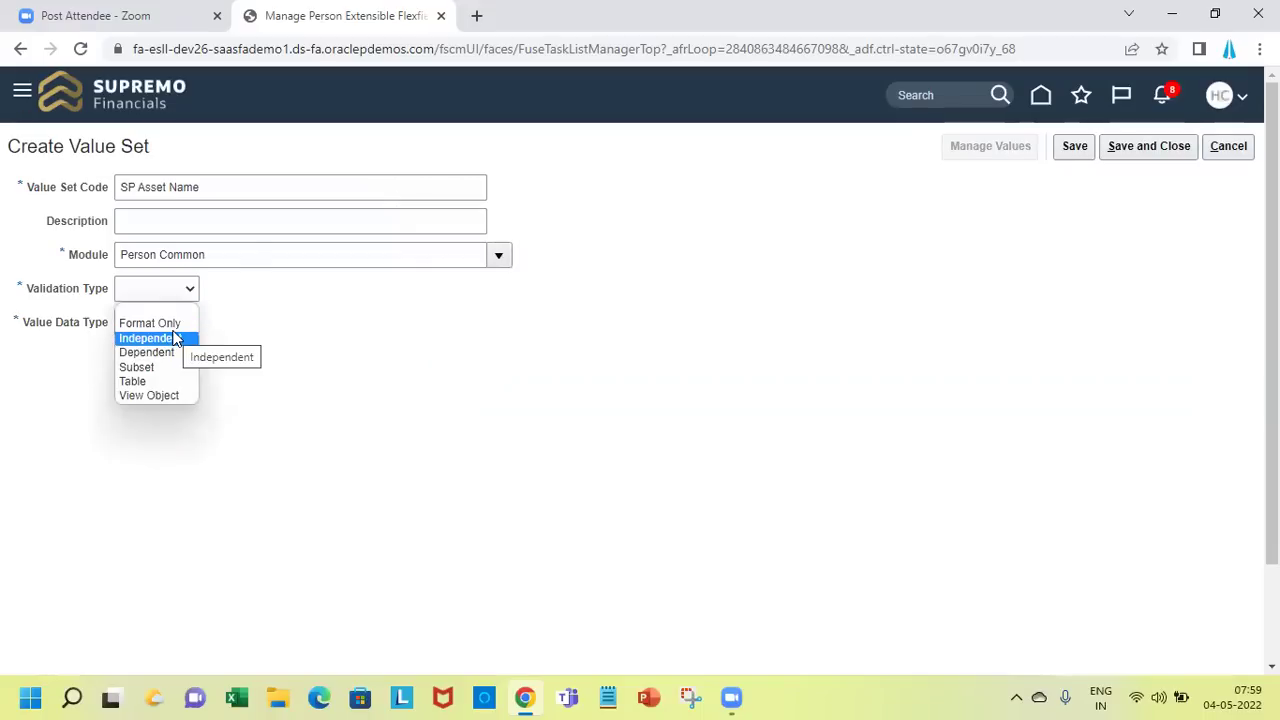
pyautogui.click(164, 324)
pyautogui.click(220, 324)
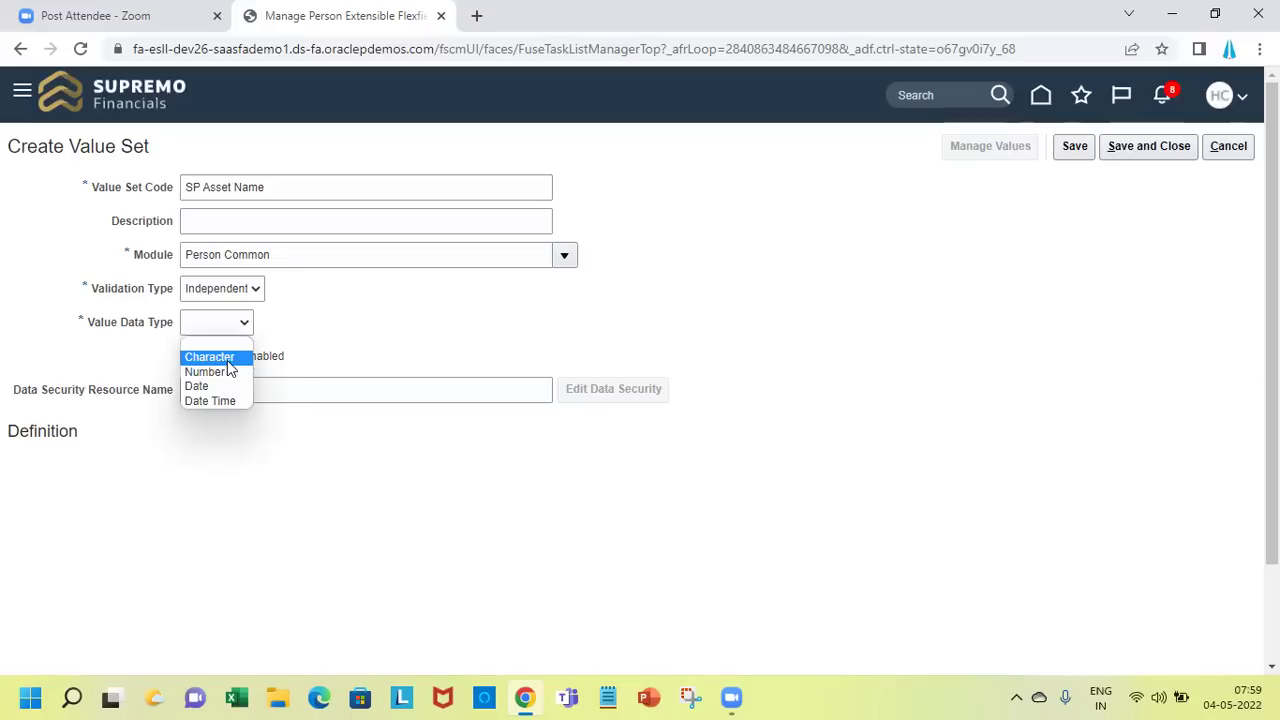
pyautogui.click(228, 360)
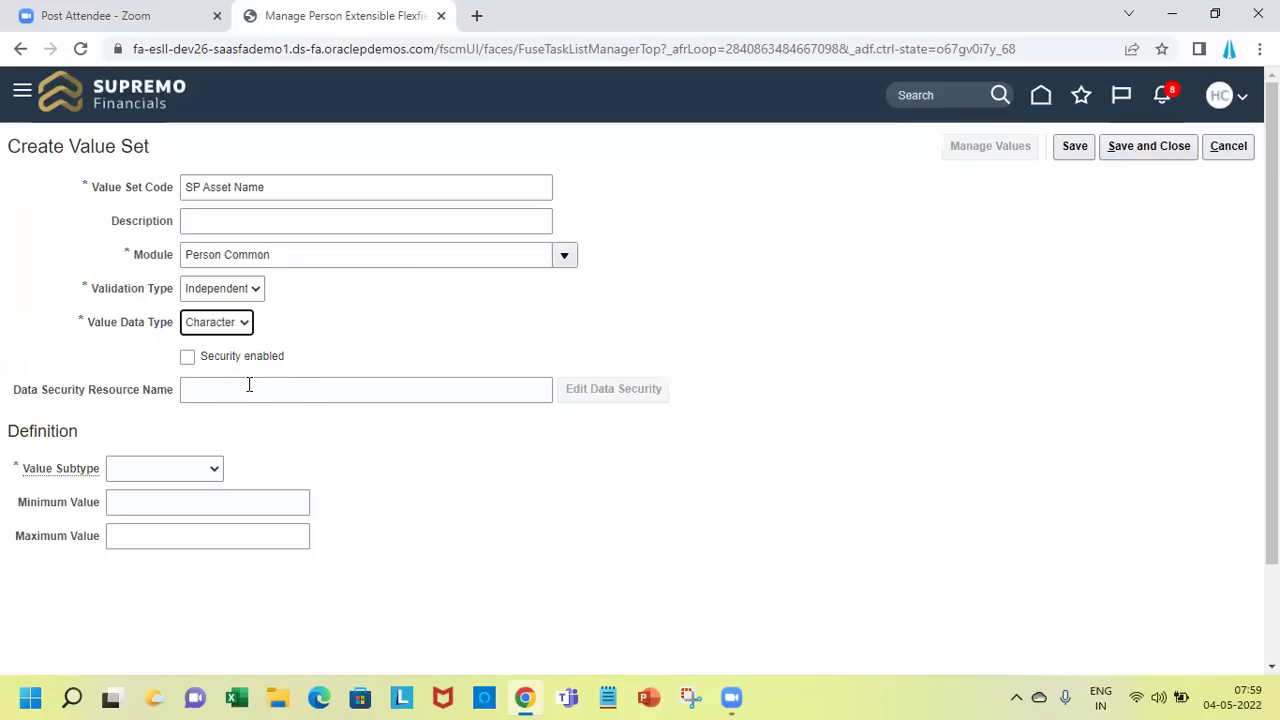
pyautogui.click(172, 463)
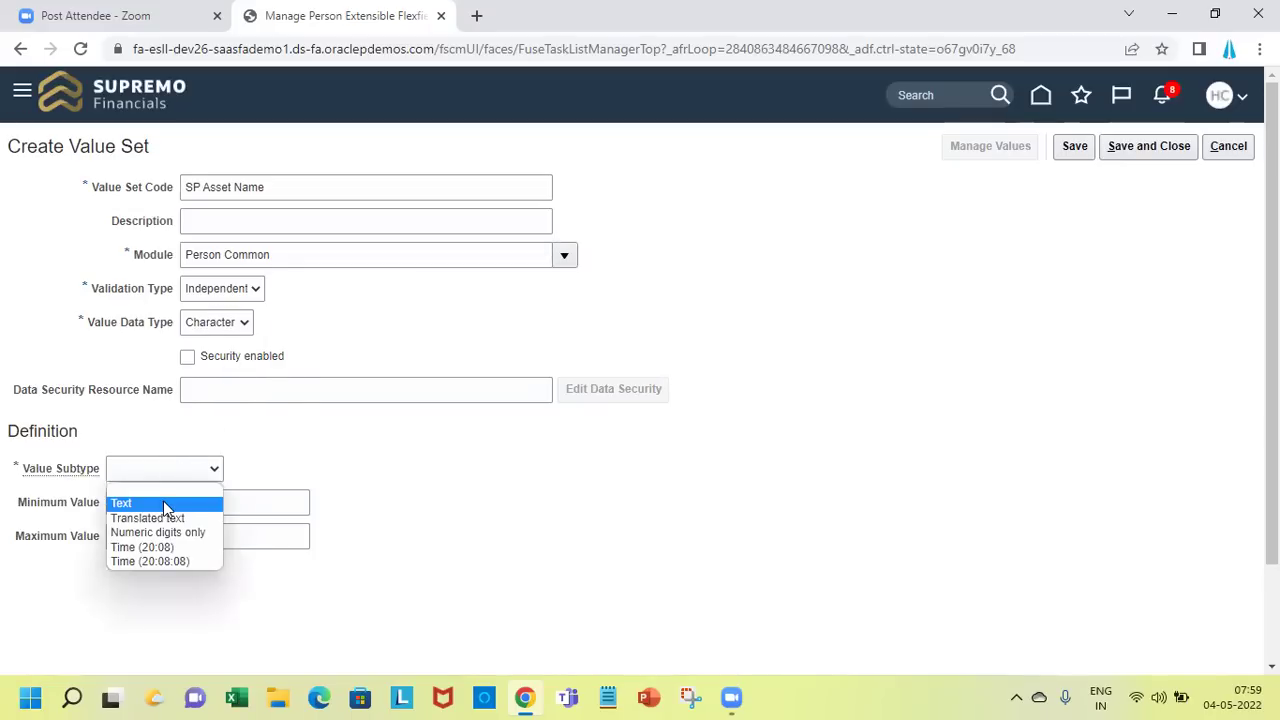
pyautogui.click(164, 501)
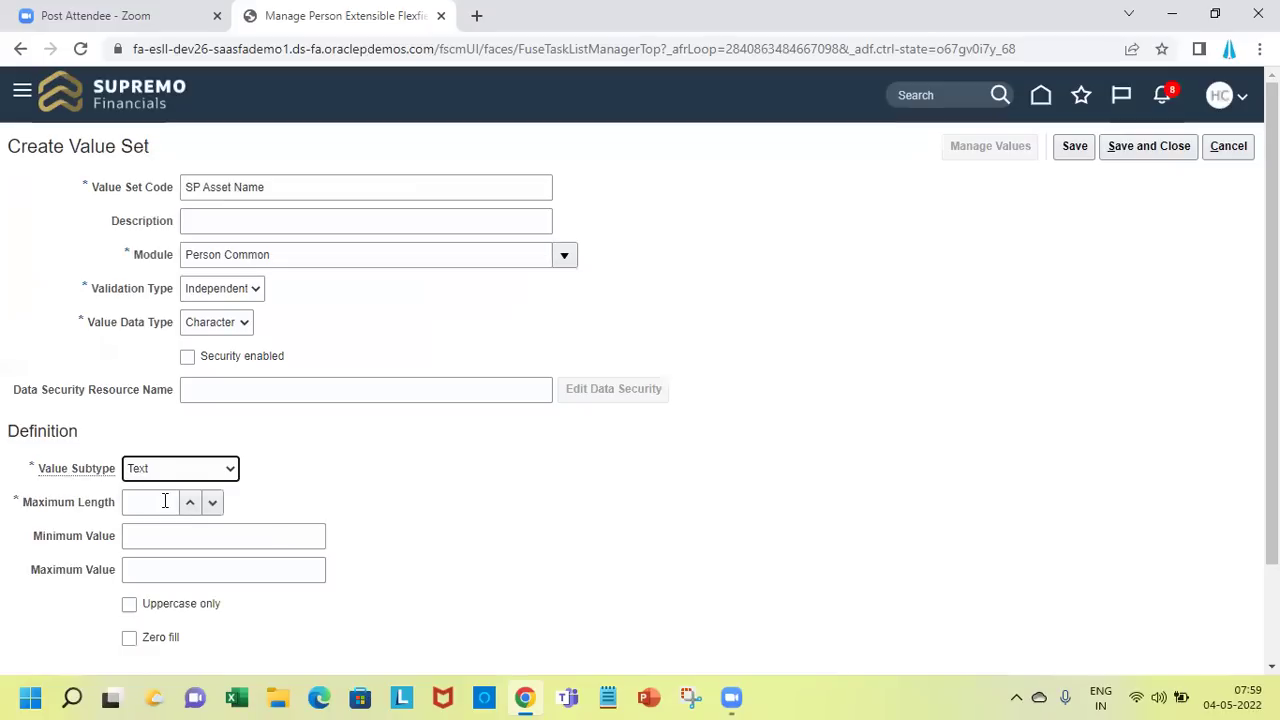
pyautogui.click(164, 535)
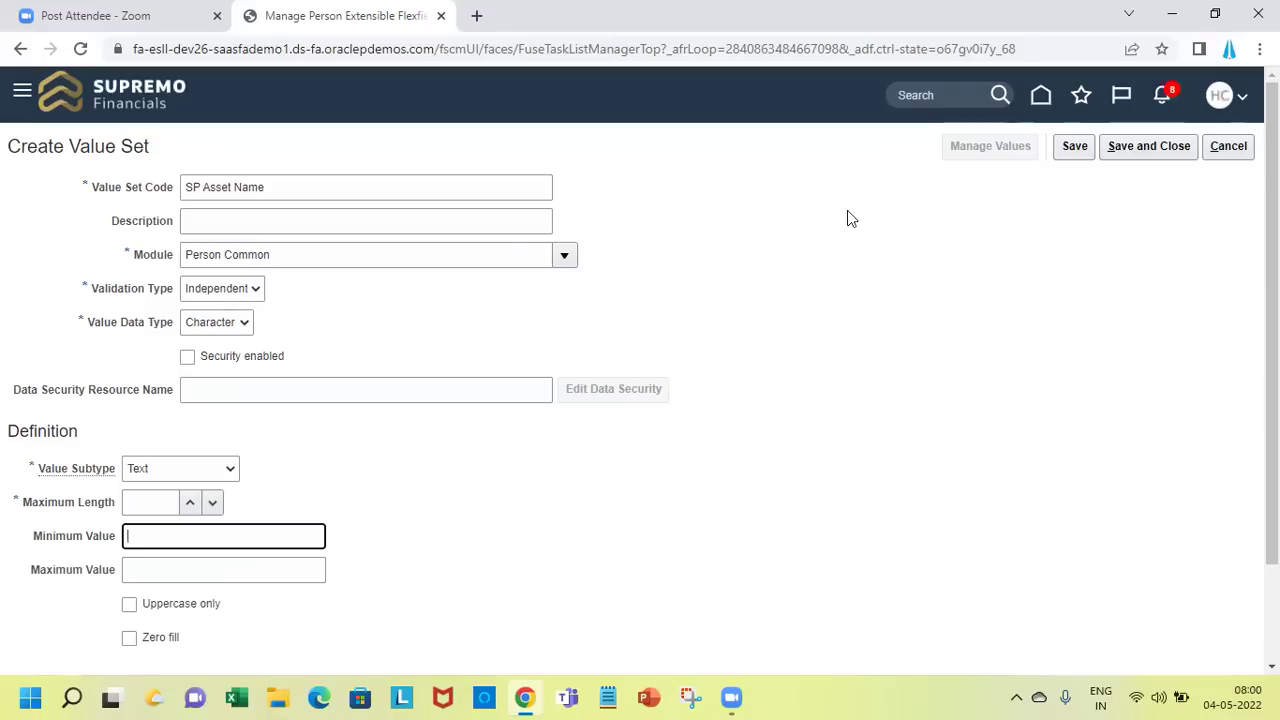
pyautogui.click(1068, 150)
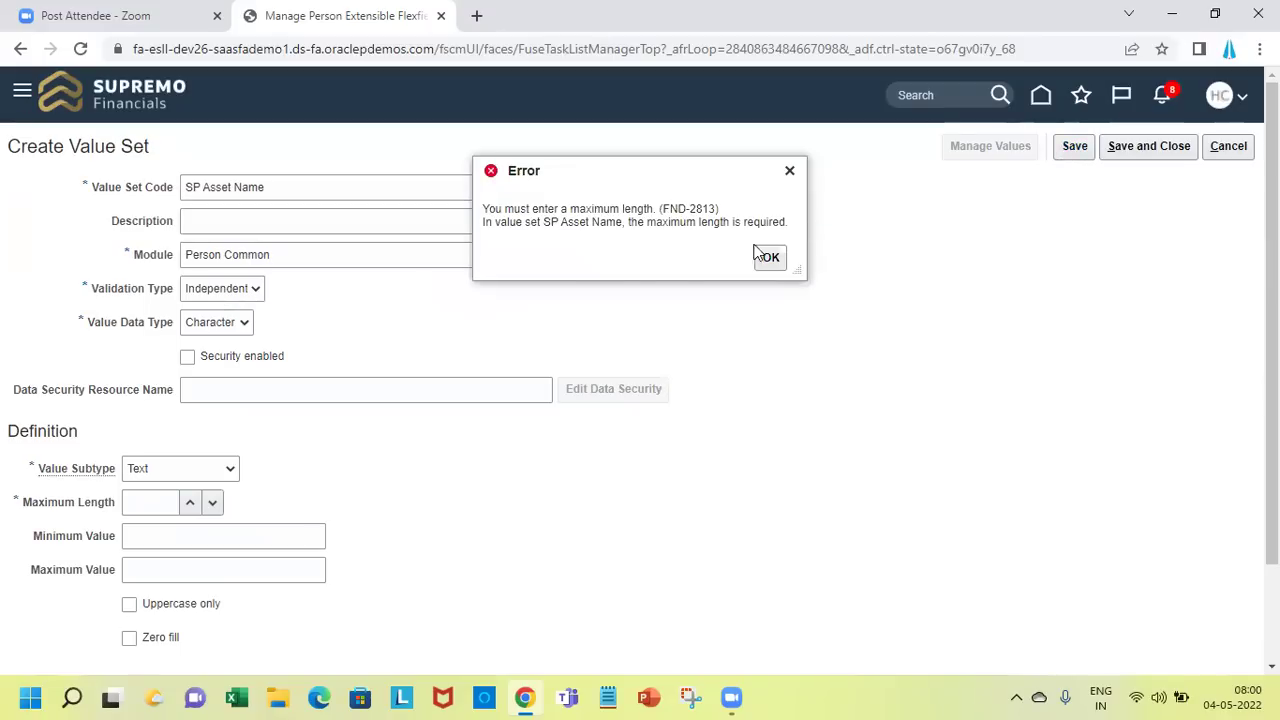
# Set Maximum Length 30 on SP Asset Name, save it, and open its values
pyautogui.click(764, 259)
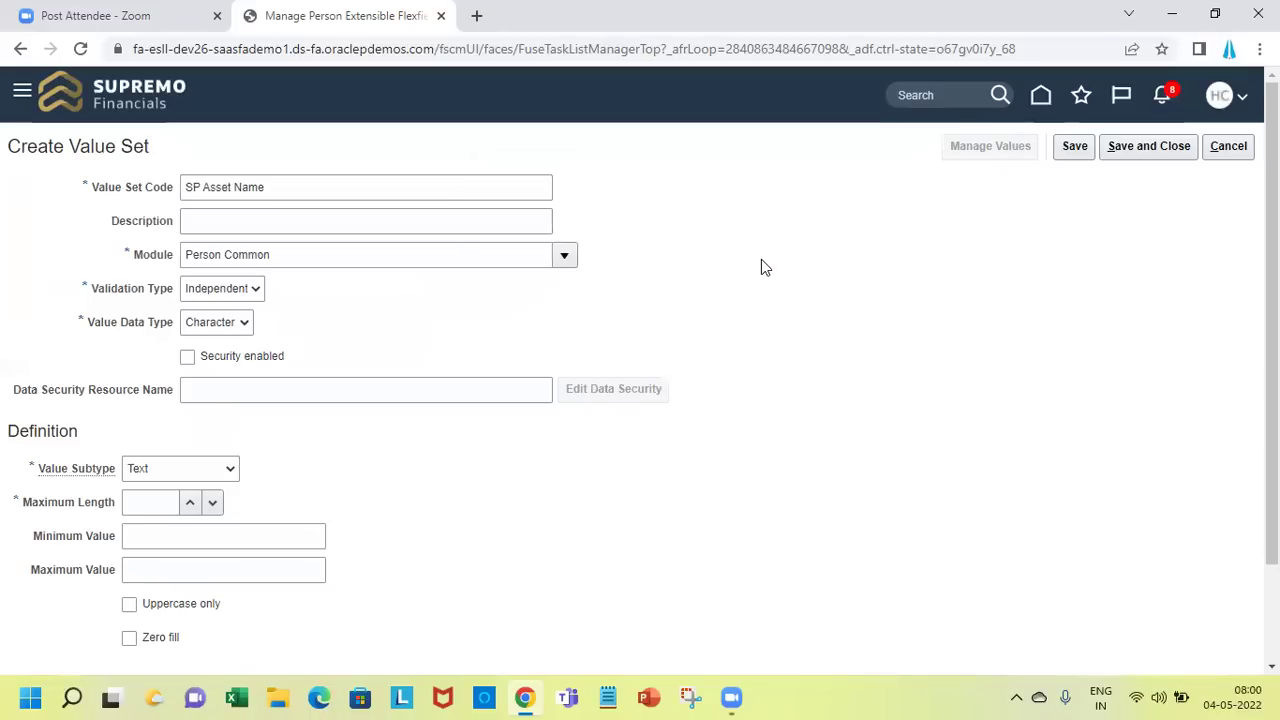
pyautogui.click(146, 502)
pyautogui.write('3')
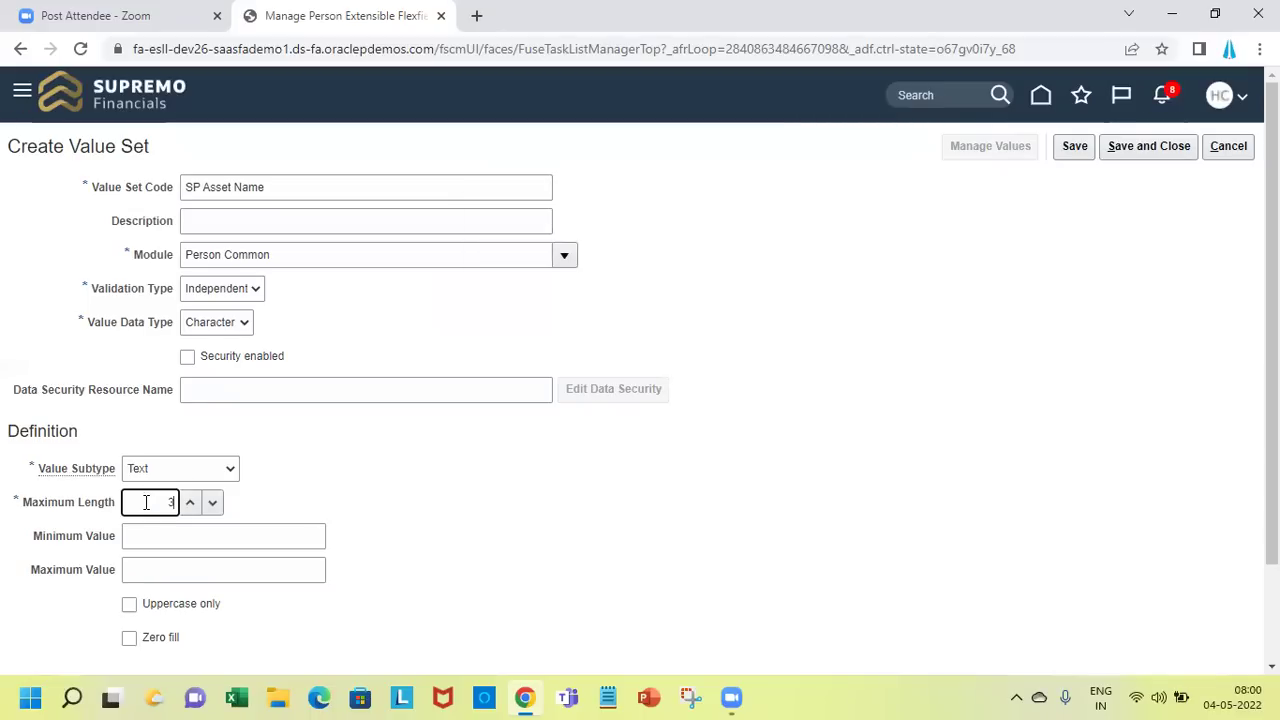
pyautogui.write('0')
pyautogui.press('Tab')
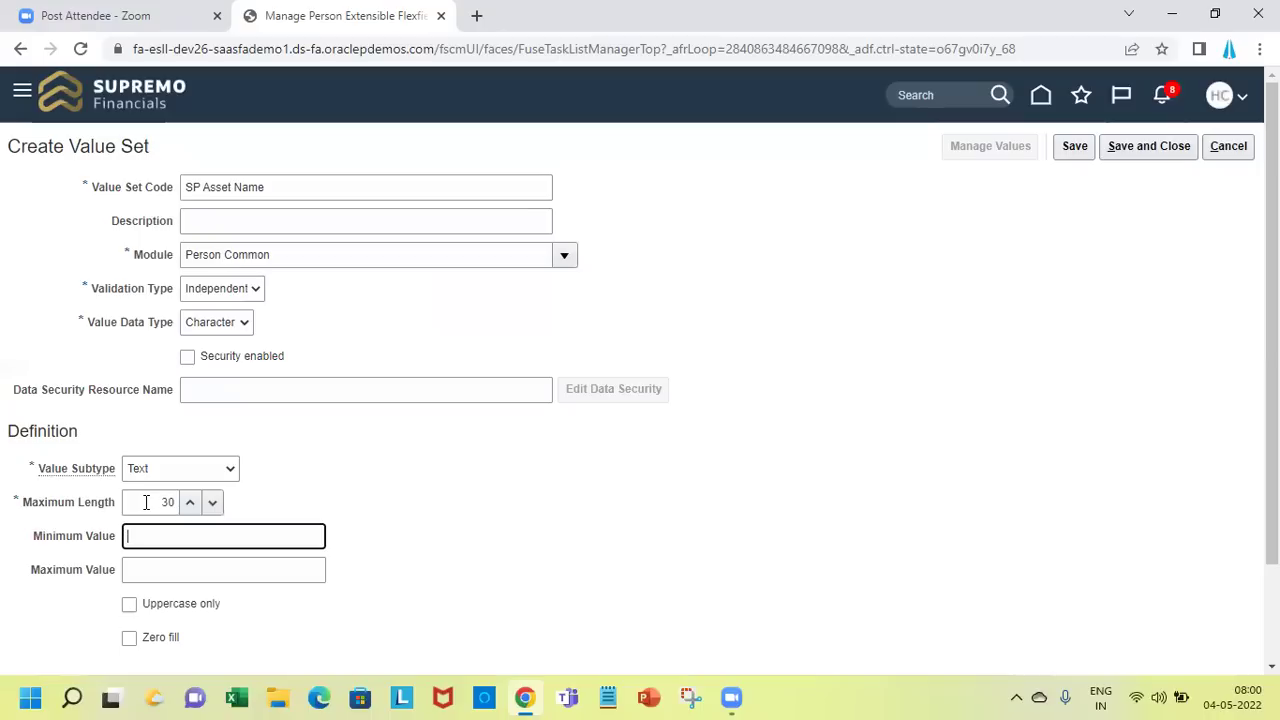
pyautogui.click(1073, 147)
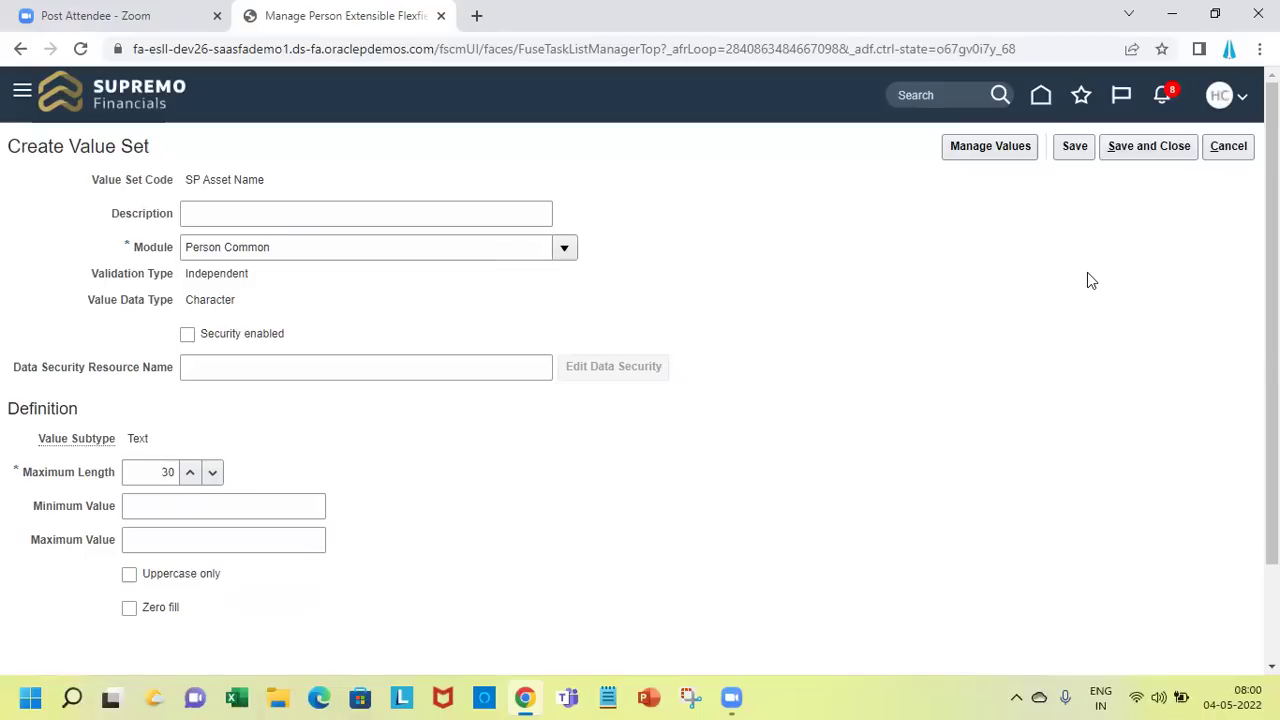
pyautogui.click(1008, 149)
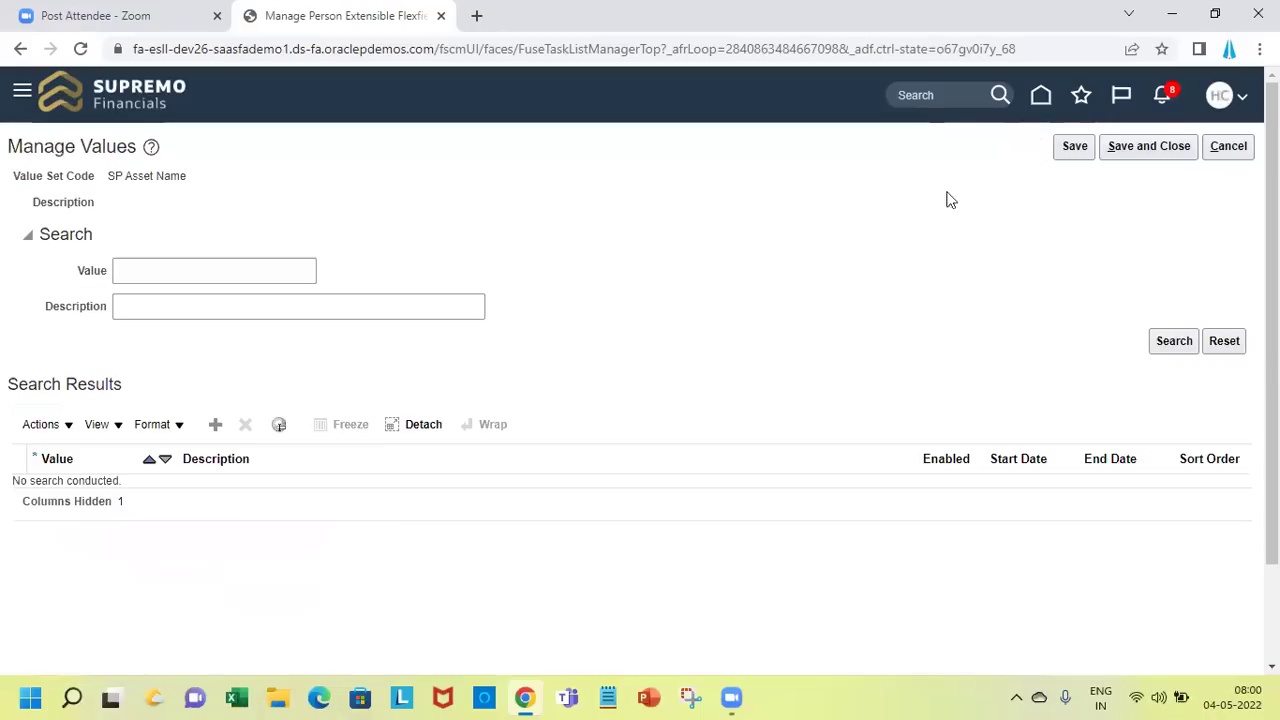
# Add the values Mobile and Laptop to SP Asset Name
pyautogui.click(217, 430)
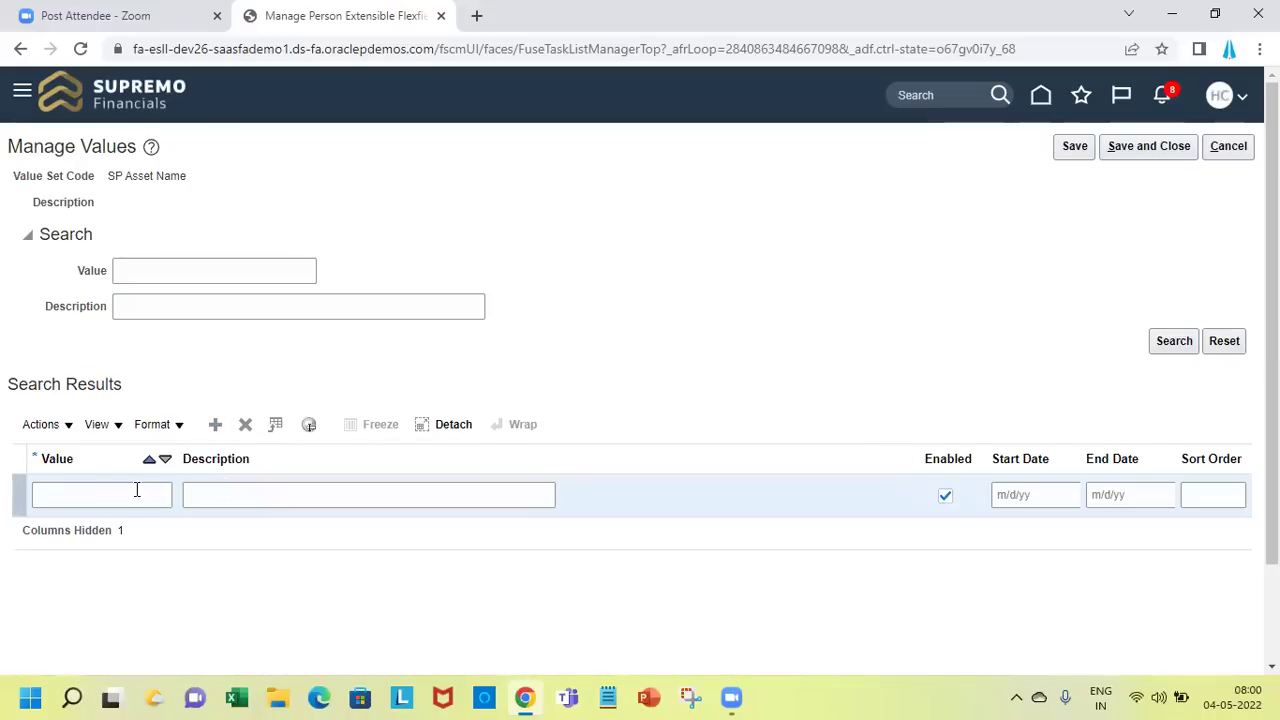
pyautogui.click(137, 490)
pyautogui.write('Mo')
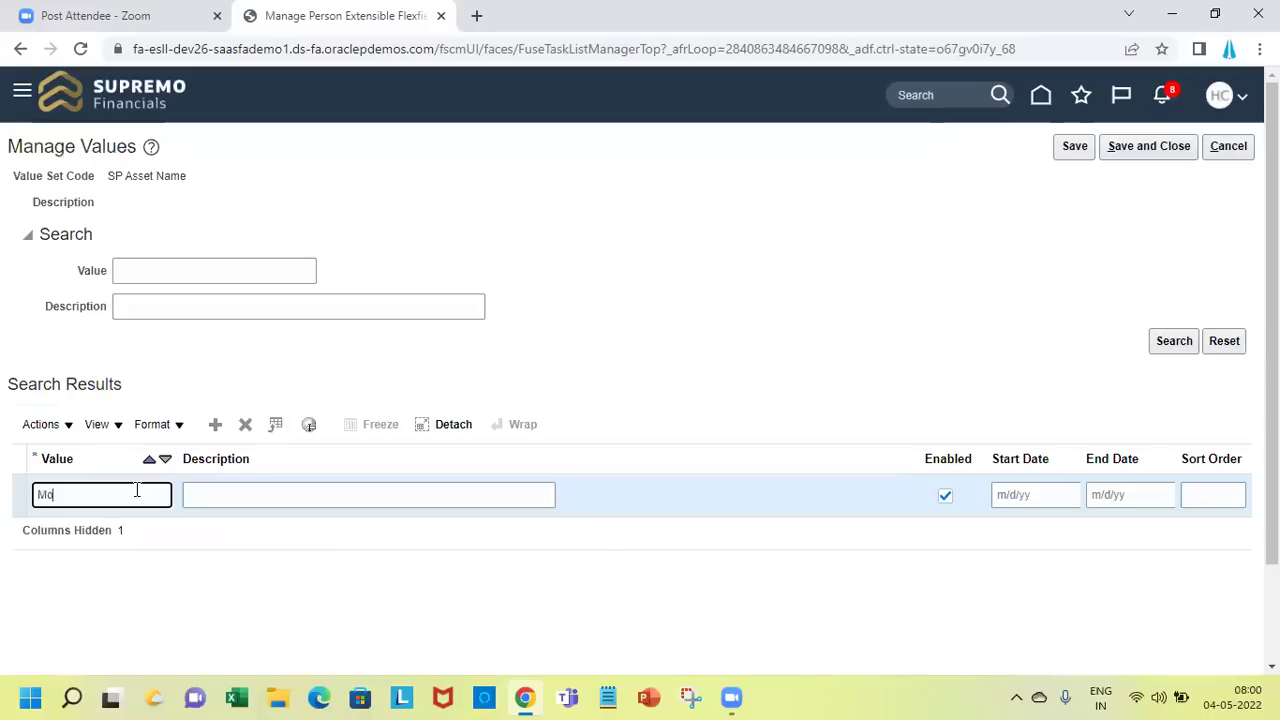
pyautogui.write('bile')
pyautogui.click(213, 424)
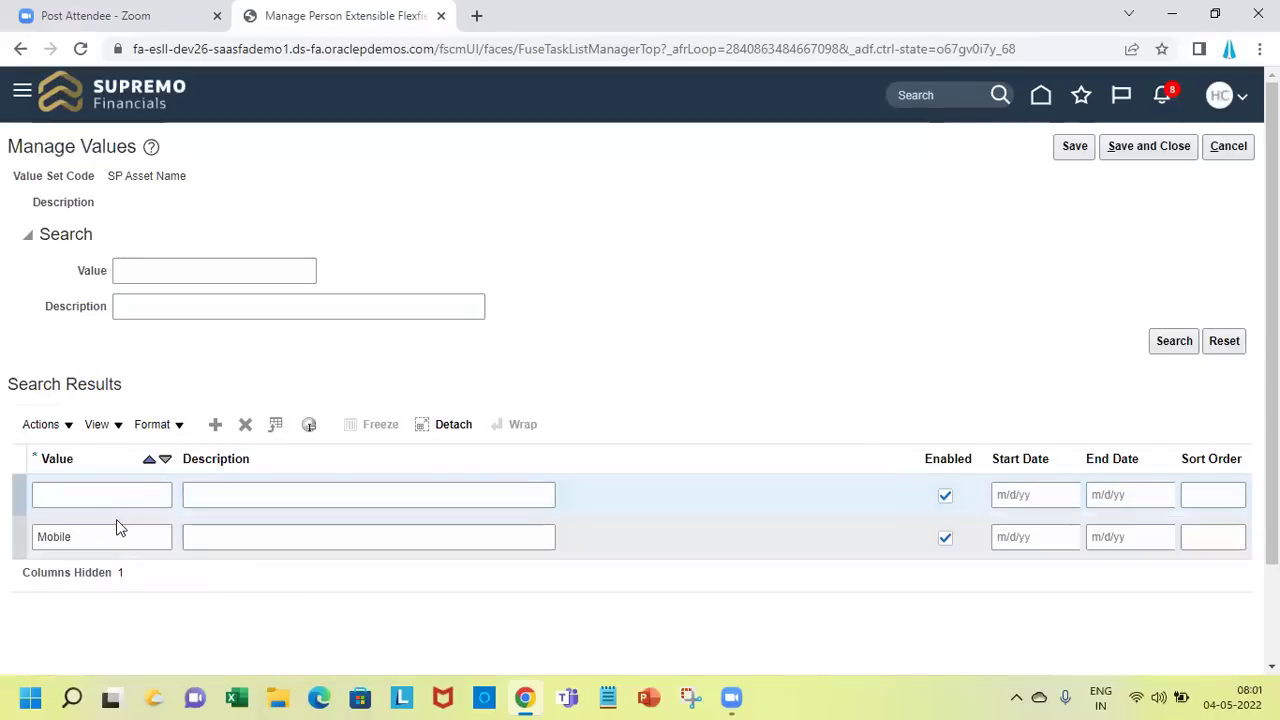
pyautogui.click(103, 495)
pyautogui.write('Laptop')
pyautogui.press('Tab')
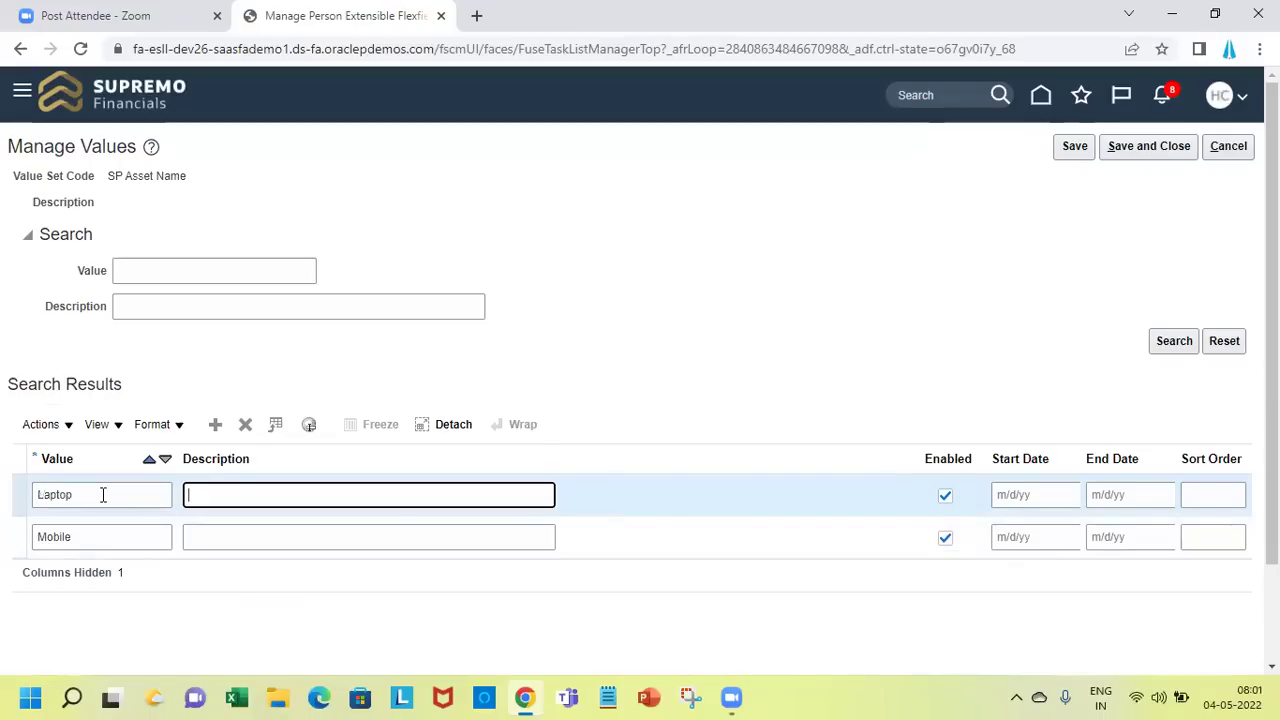
# Add the values Chair and Router, then save all four values
pyautogui.click(216, 427)
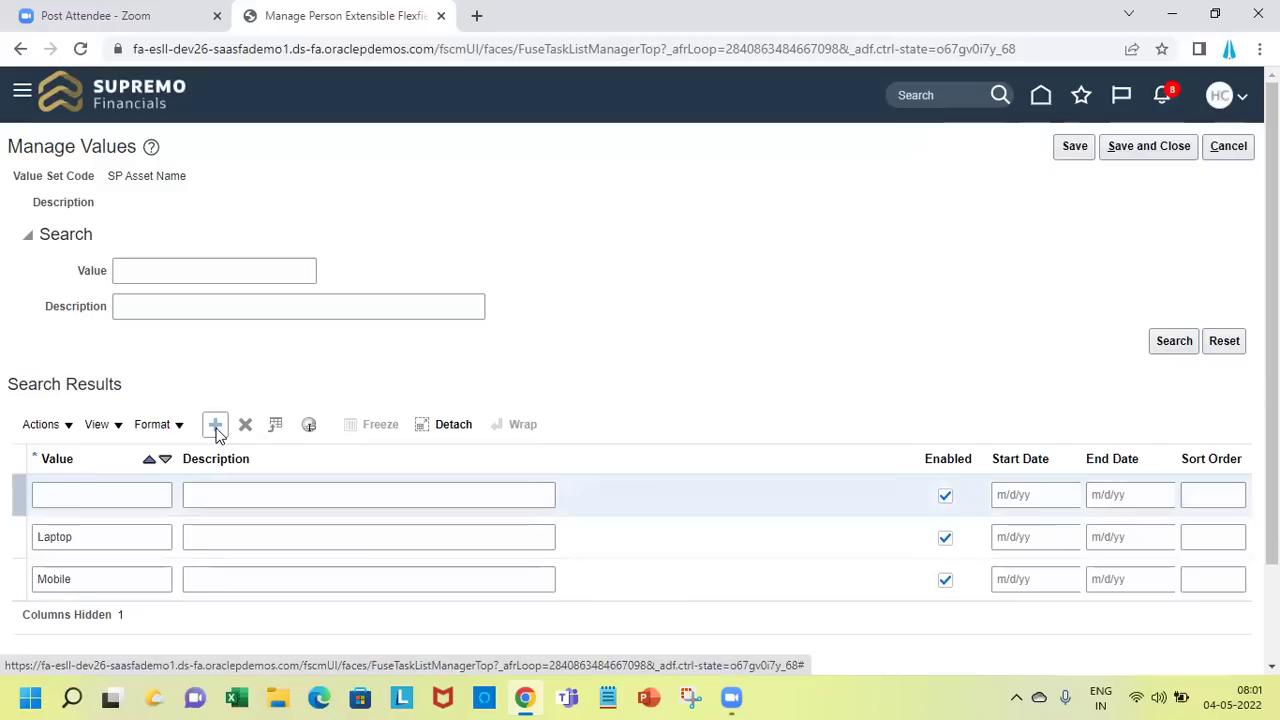
pyautogui.click(121, 504)
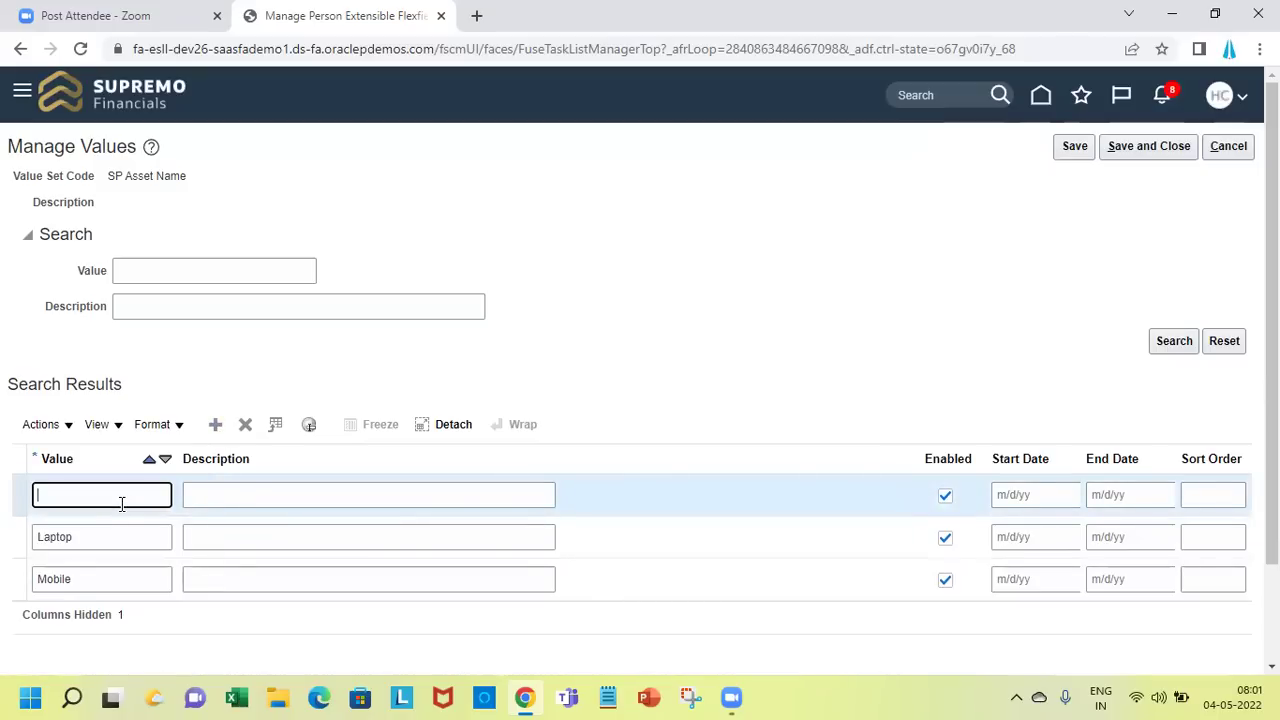
pyautogui.write('Chair')
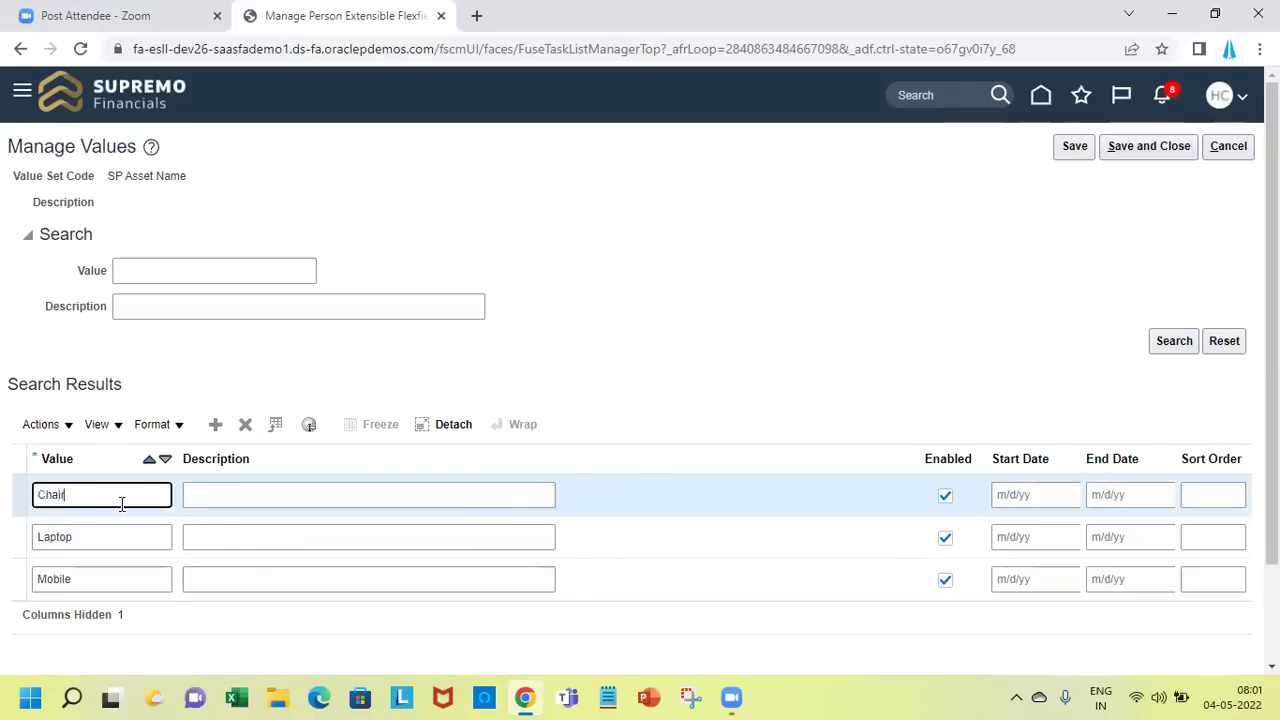
pyautogui.click(215, 424)
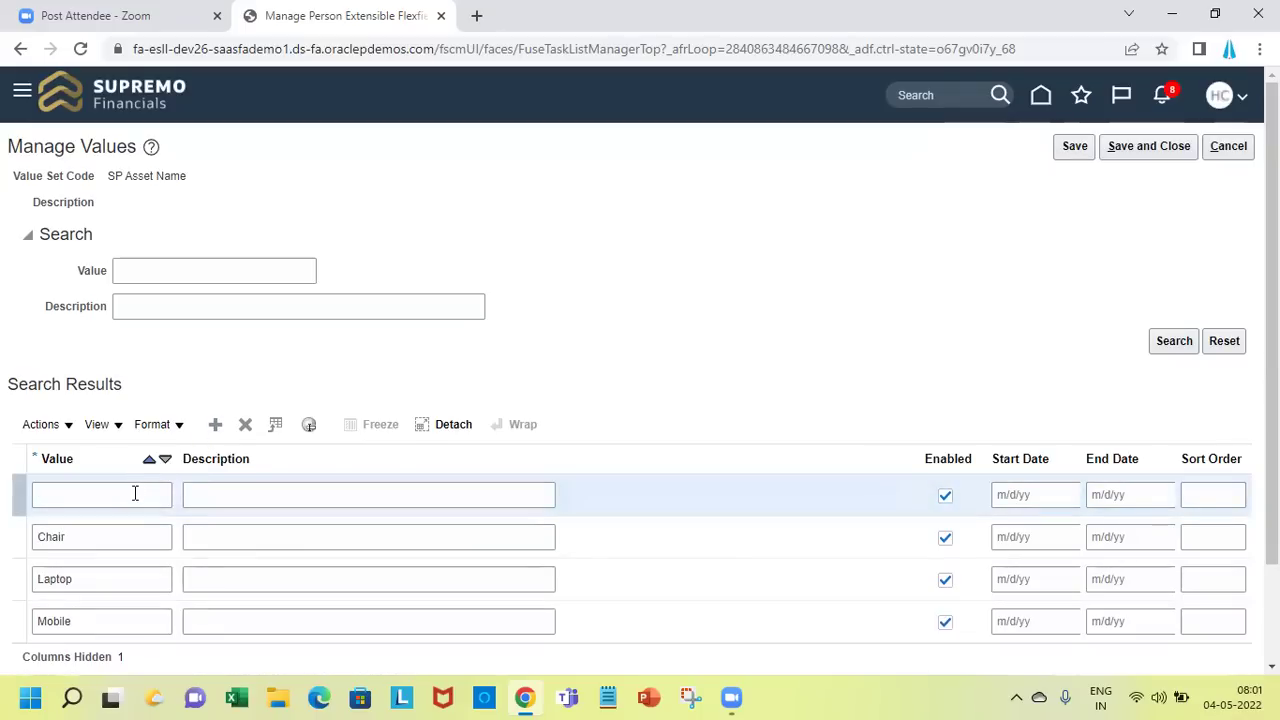
pyautogui.click(135, 493)
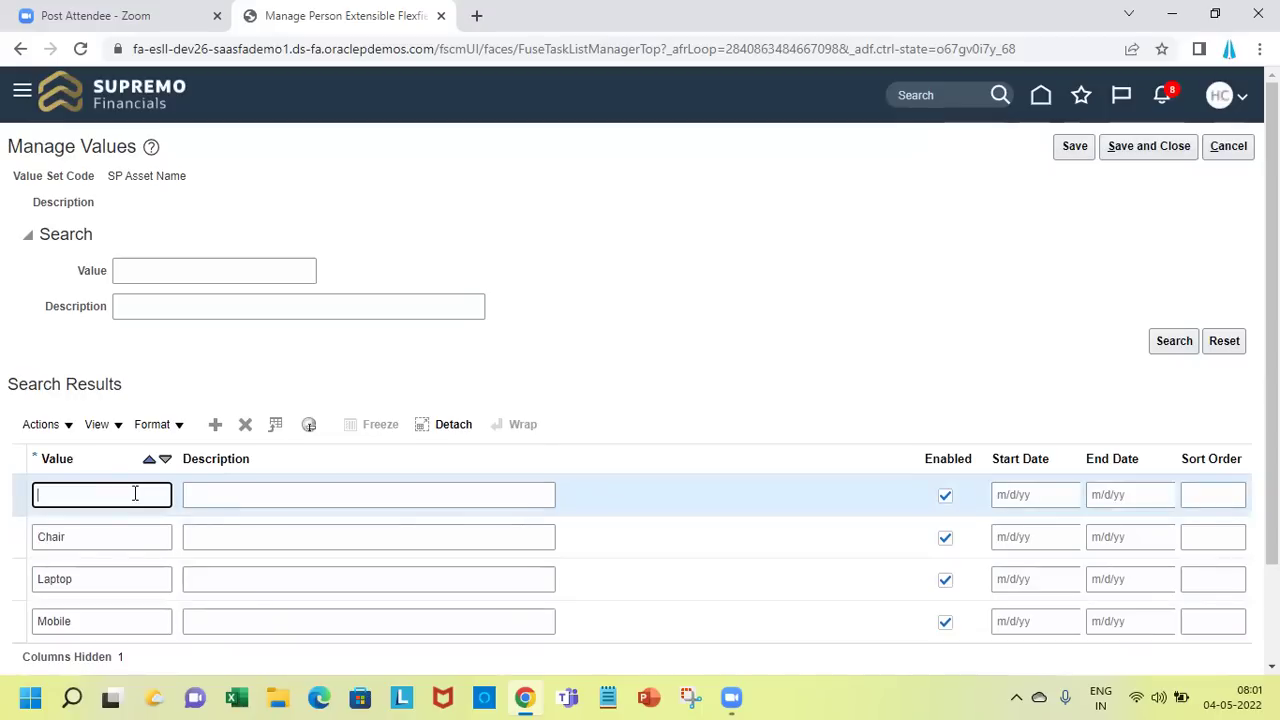
pyautogui.write('Router')
pyautogui.press('Tab')
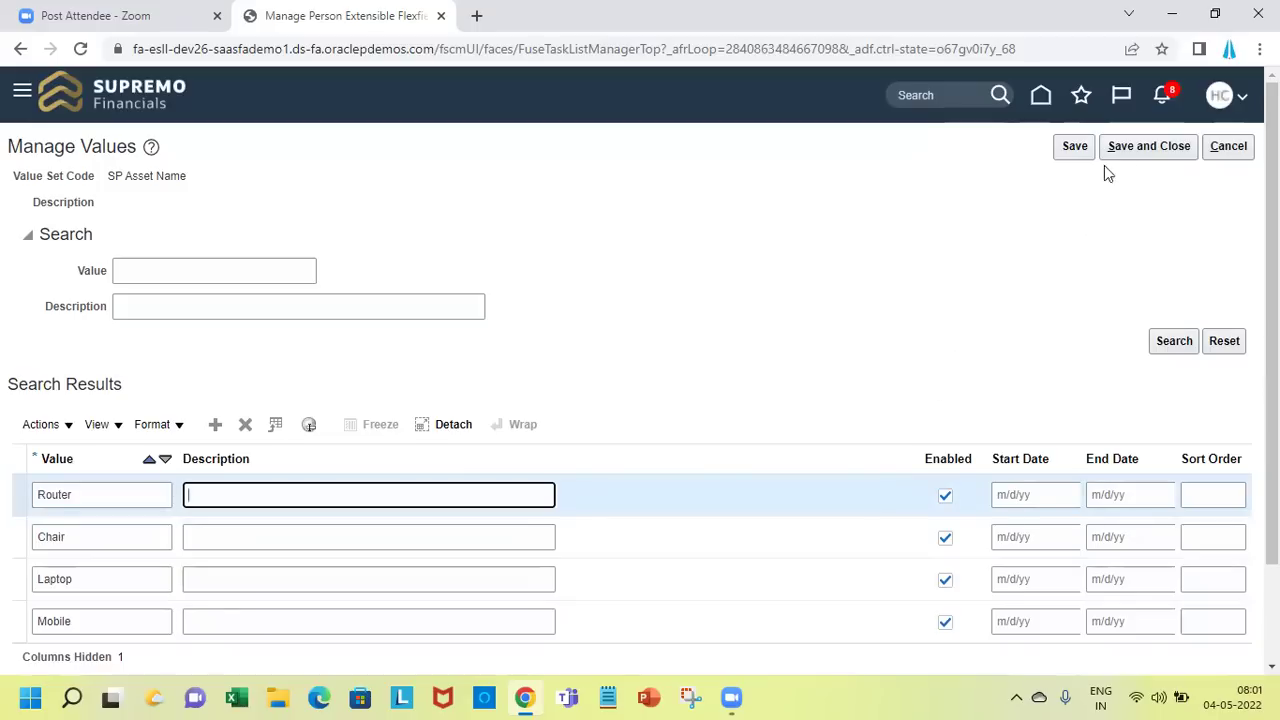
pyautogui.click(1136, 156)
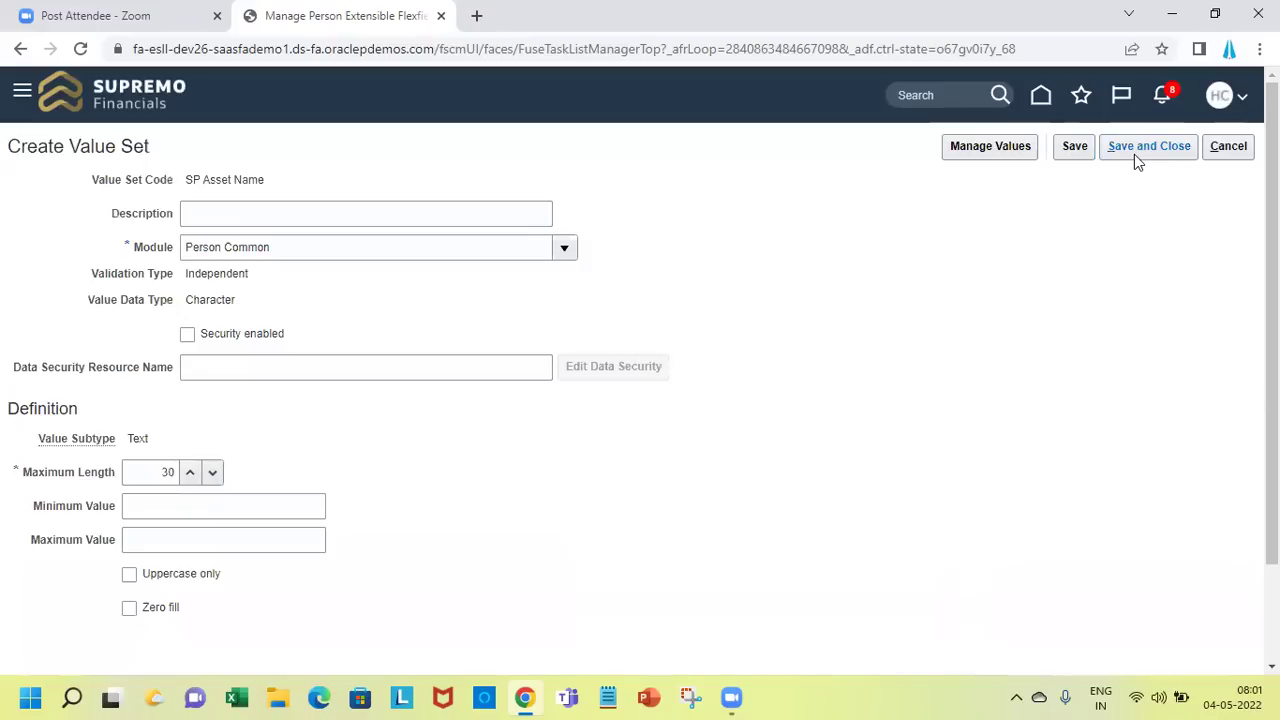
# Save and close the SP Asset Name value set, then the Asset Name segment
pyautogui.click(1136, 158)
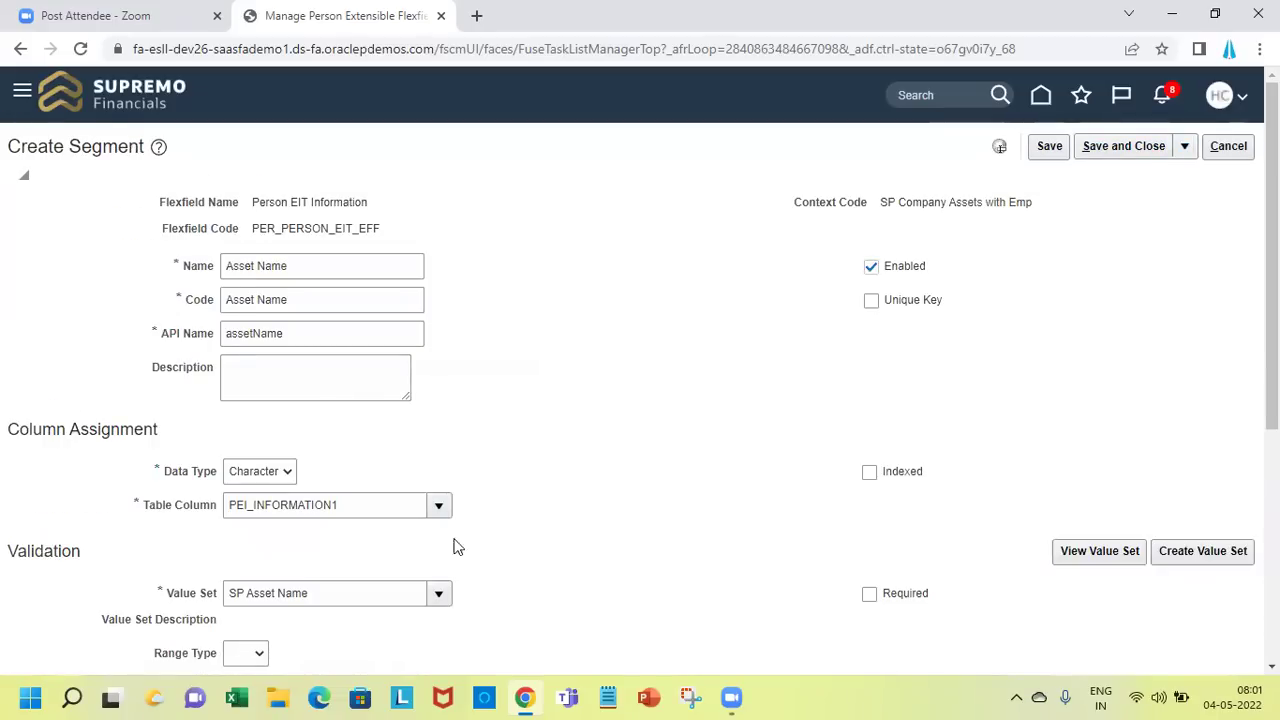
pyautogui.click(1126, 145)
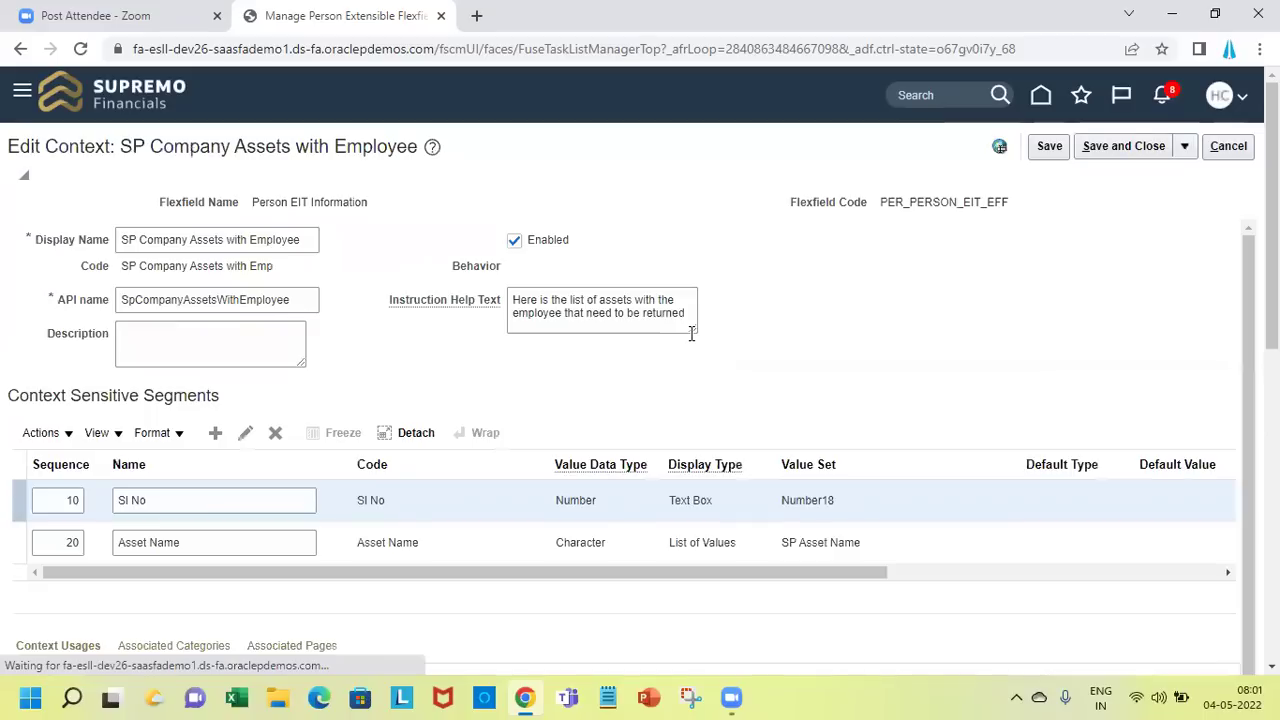
# Add a 'Brand Name' segment (API brandName) of Character type and begin a new value set
pyautogui.click(216, 433)
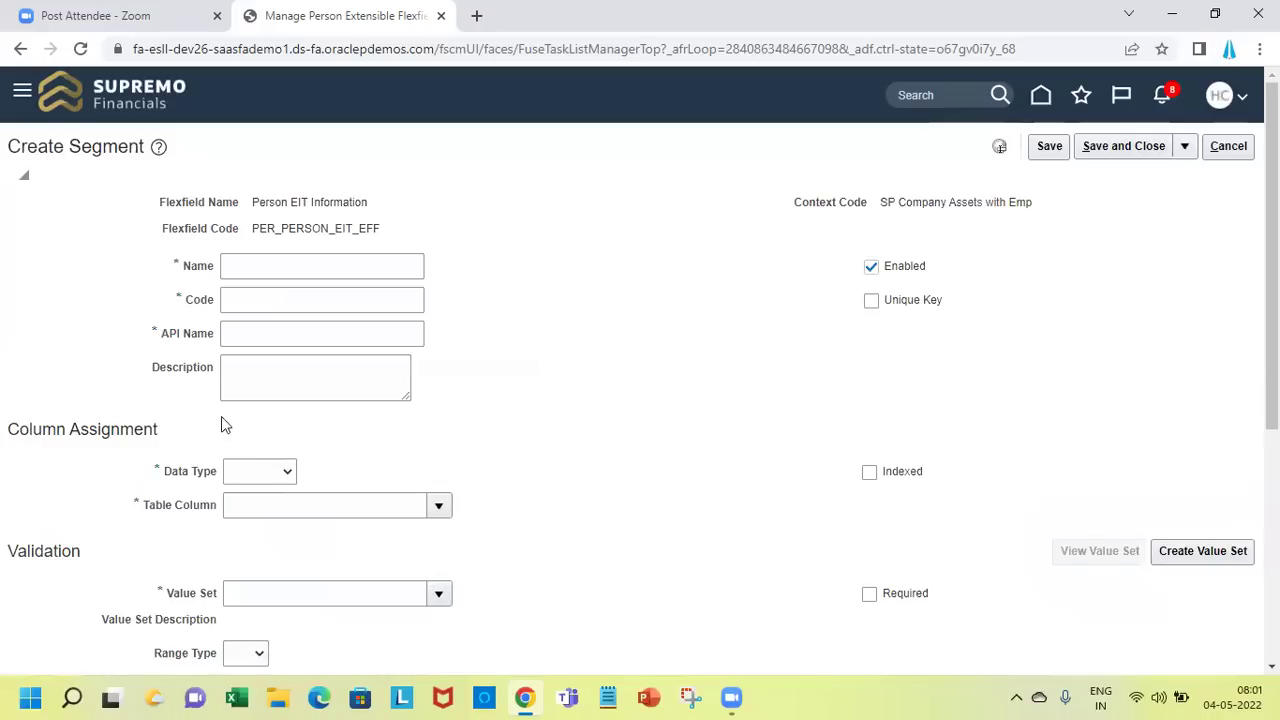
pyautogui.click(242, 268)
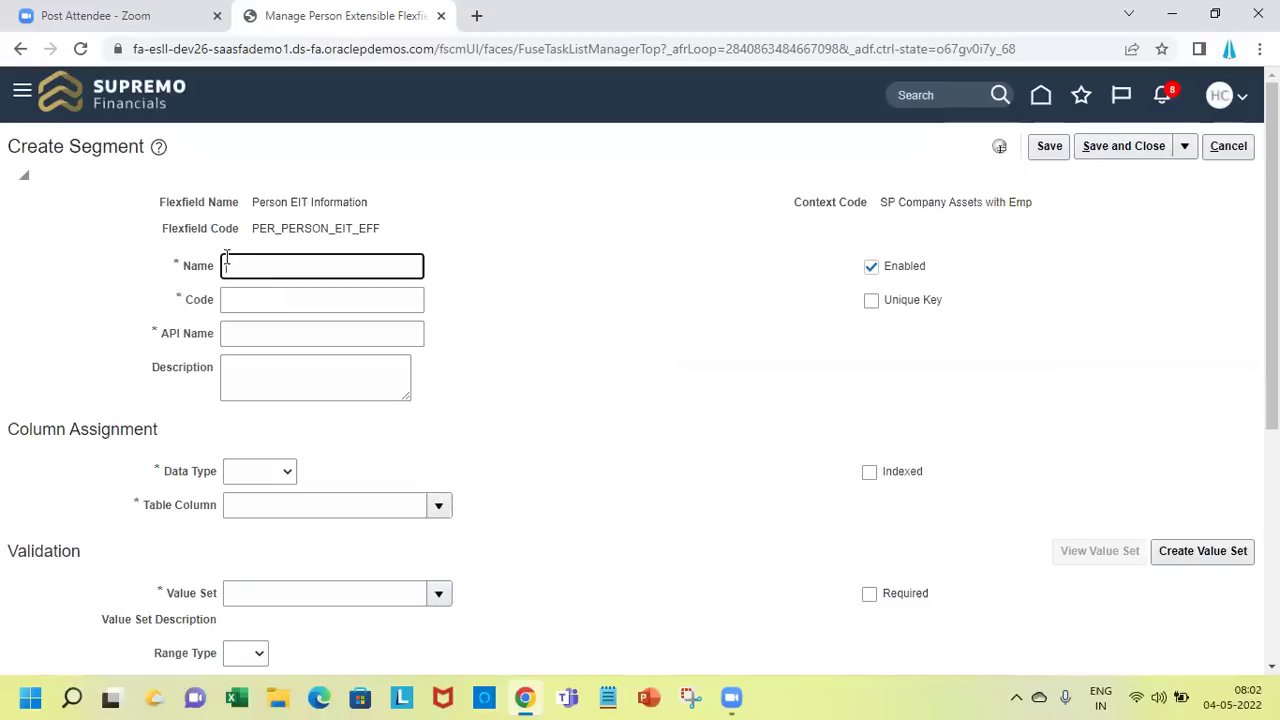
pyautogui.write('Brand Name')
pyautogui.press('Tab')
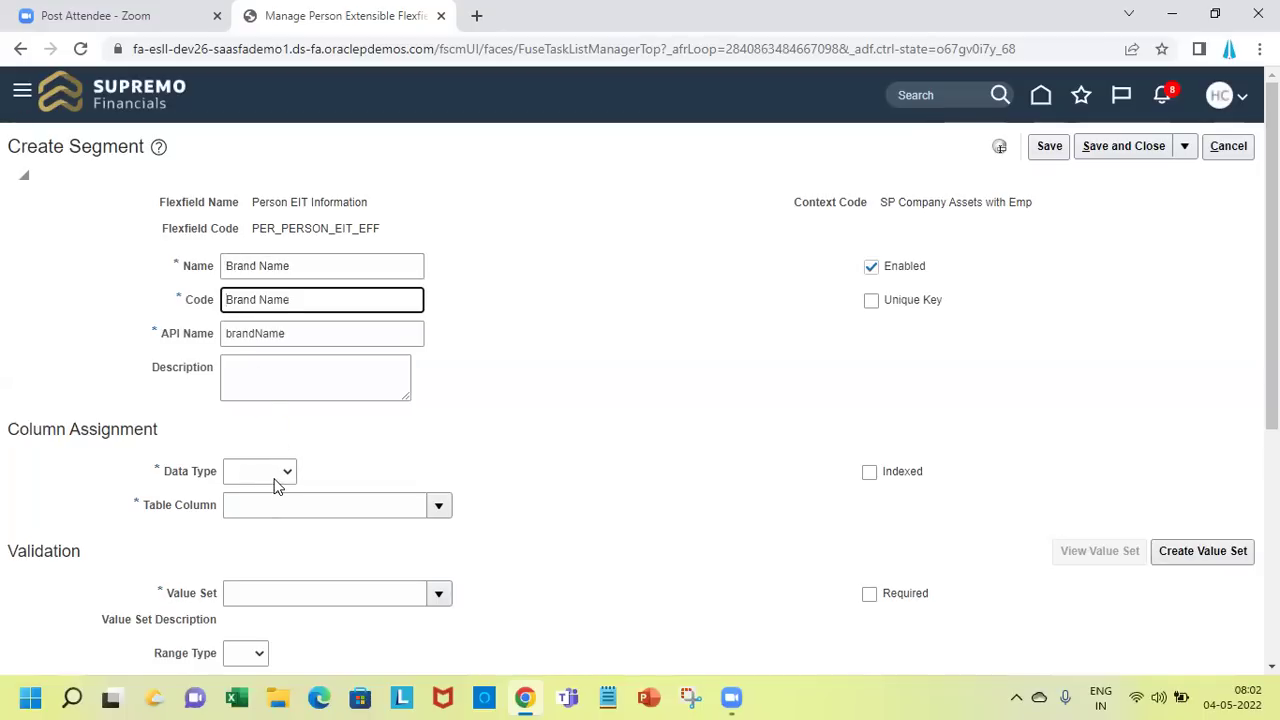
pyautogui.click(272, 476)
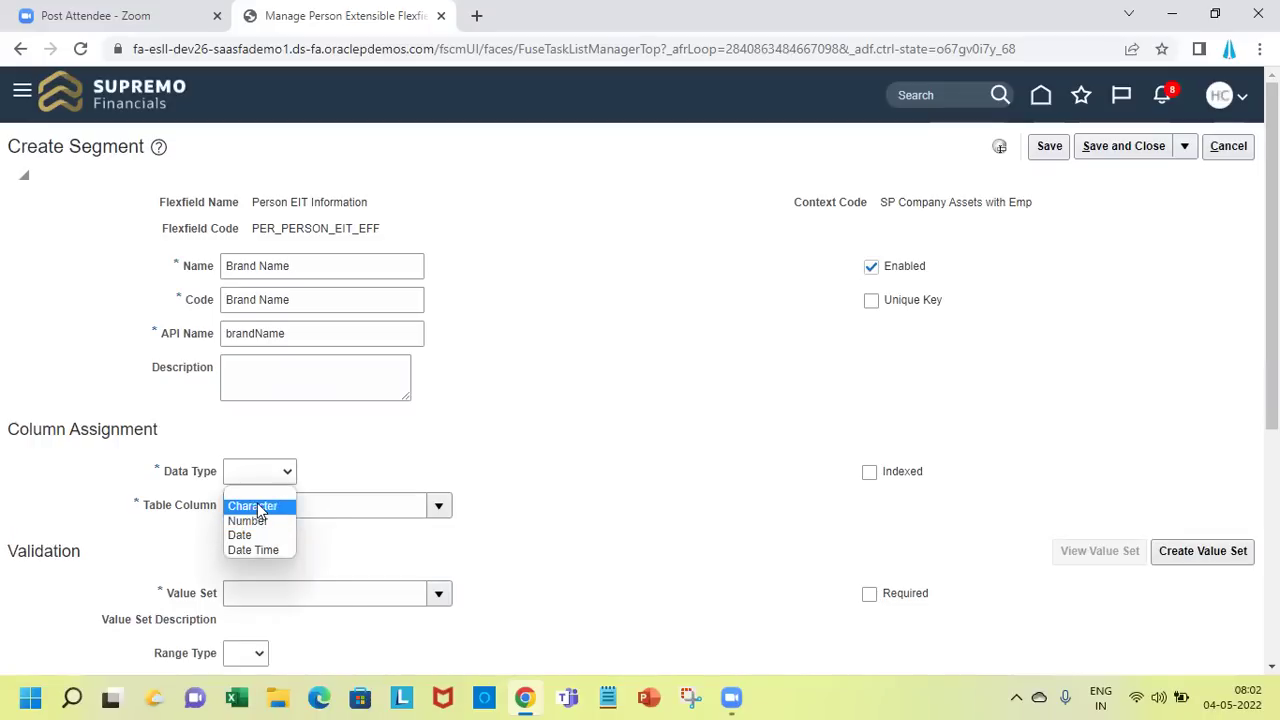
pyautogui.click(258, 507)
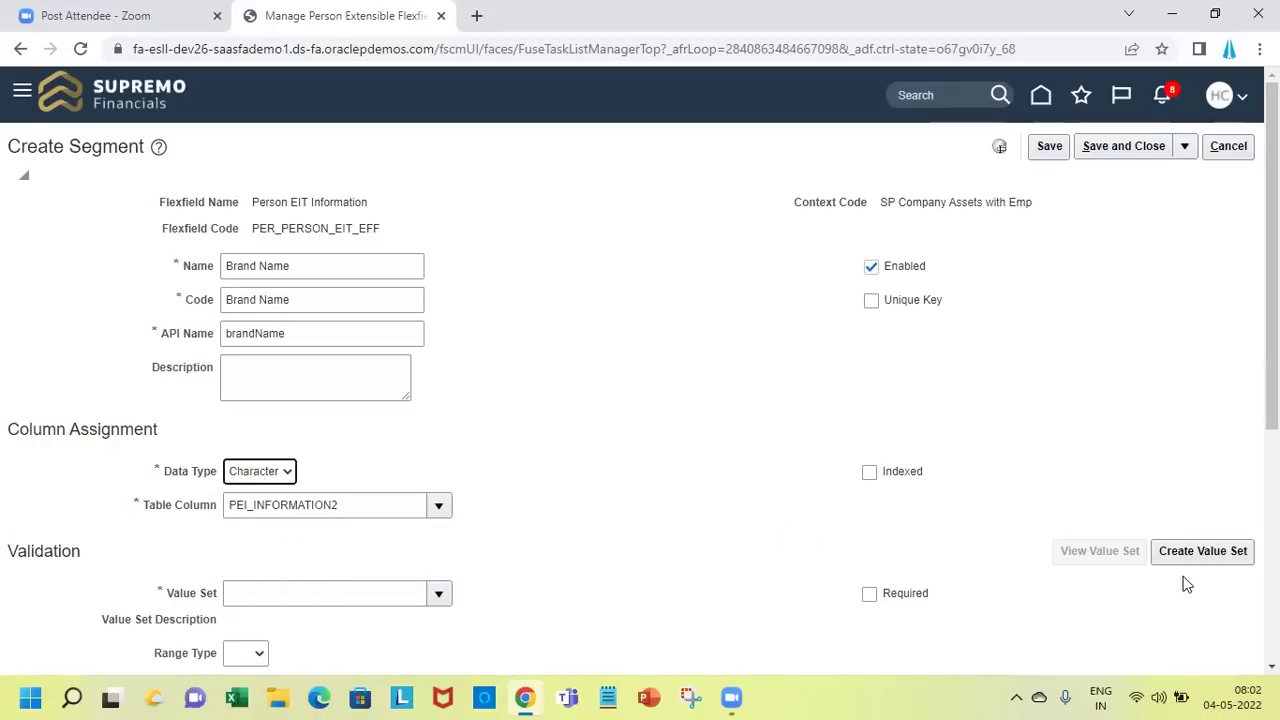
pyautogui.click(1222, 548)
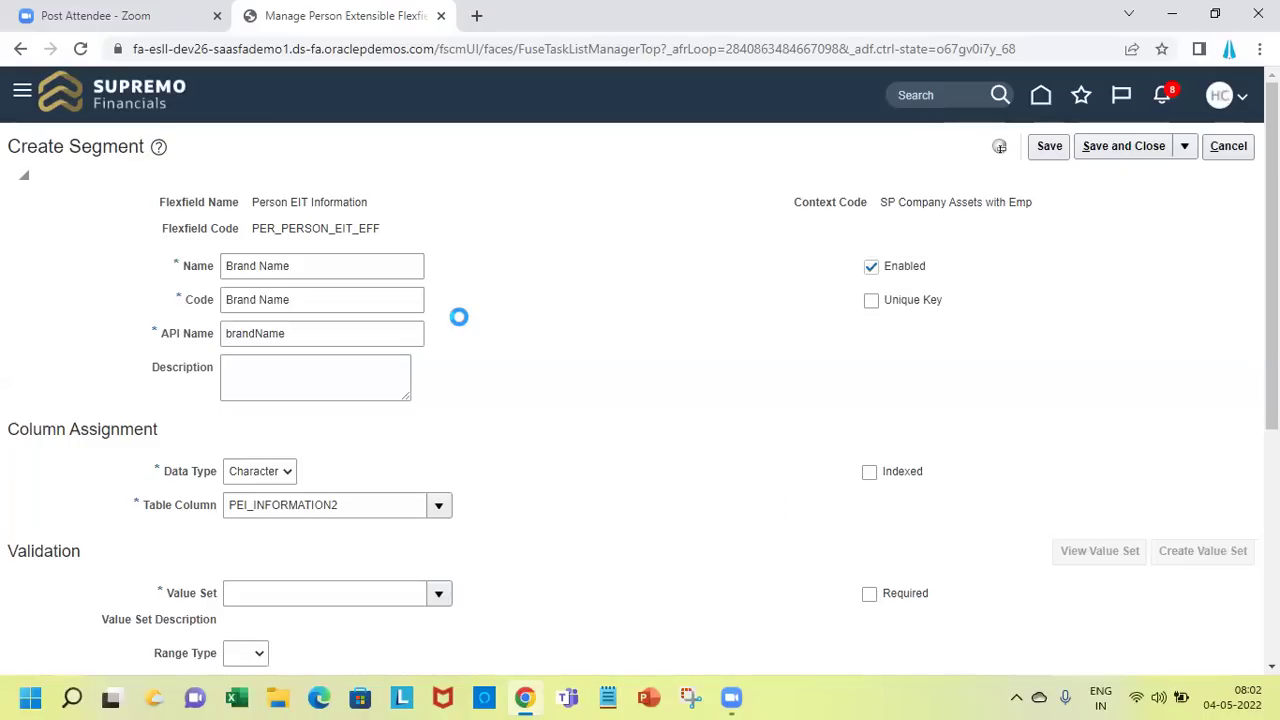
# Enter value set code 'SP Brand Name' with module Person Common
pyautogui.click(252, 180)
pyautogui.write('SP Brand Name')
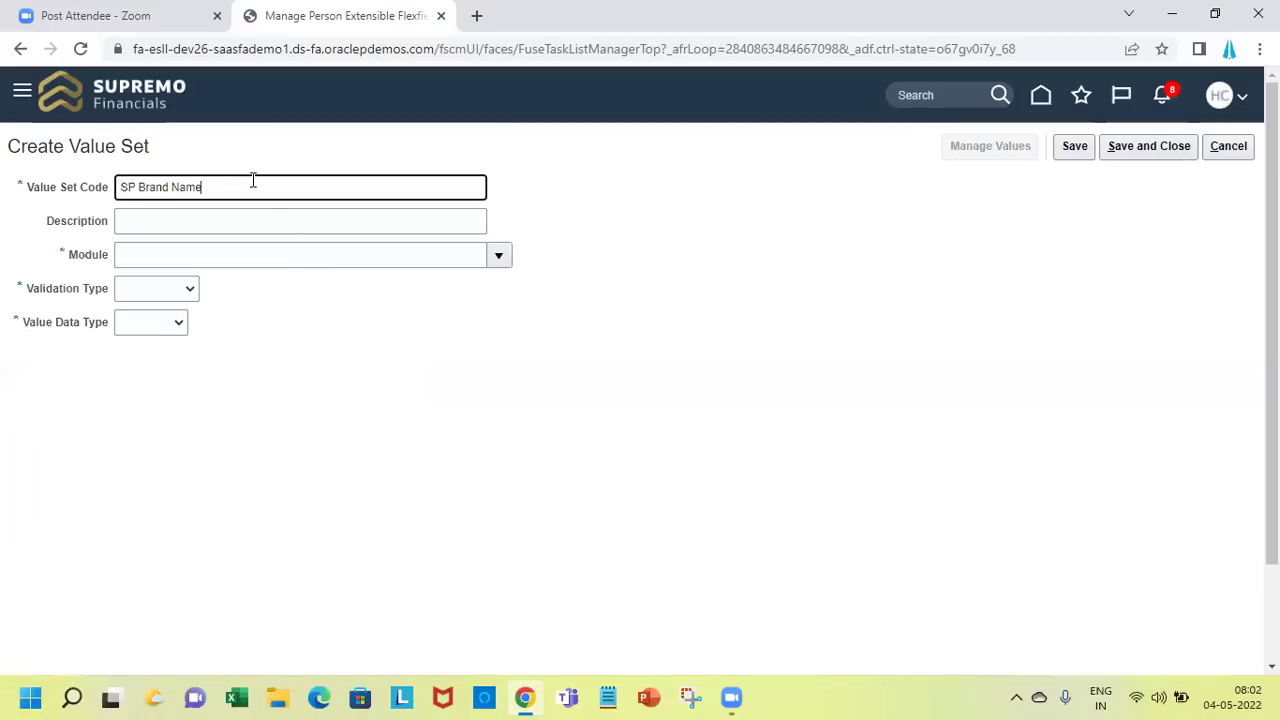
pyautogui.press('Tab')
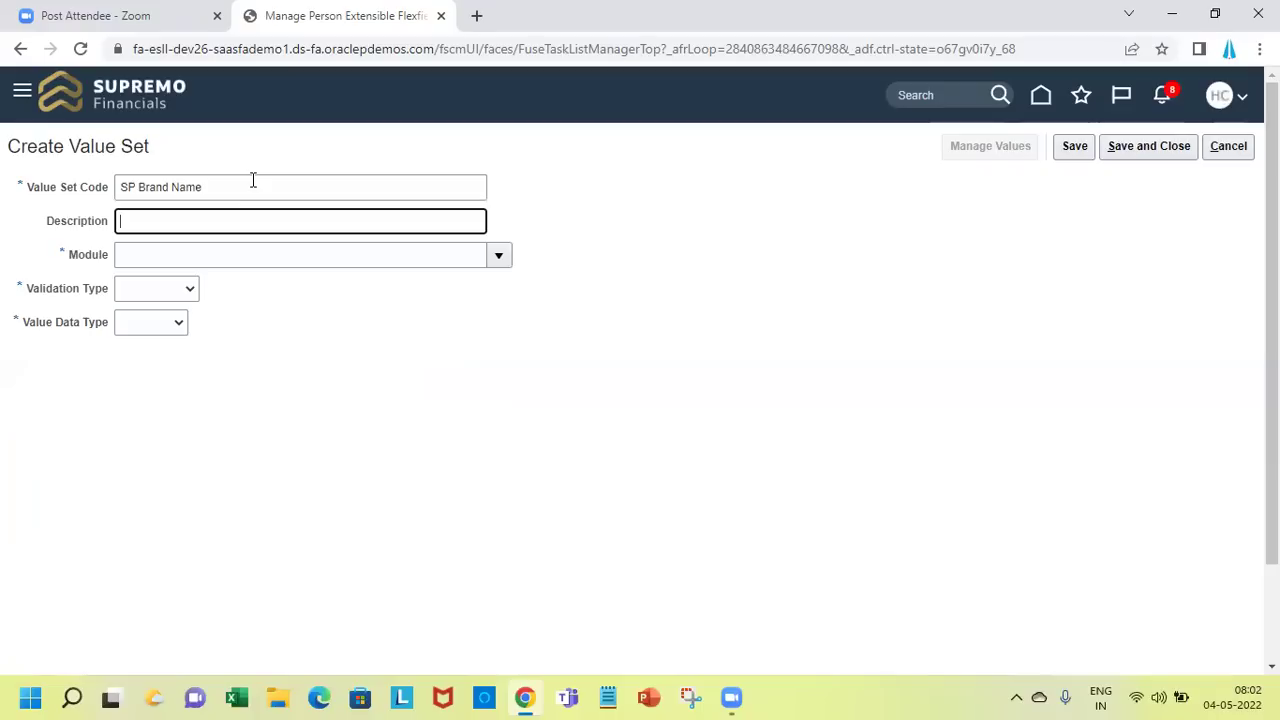
pyautogui.press('Tab')
pyautogui.write('Perso')
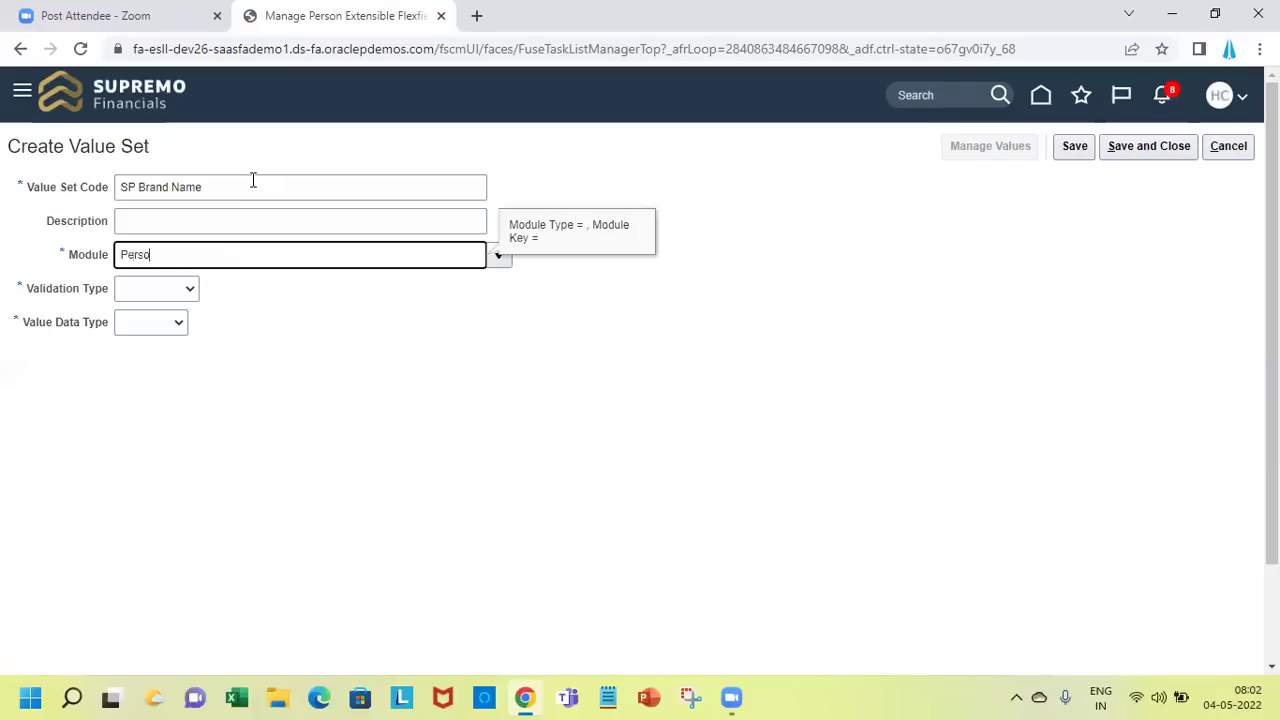
pyautogui.write('n Common')
pyautogui.press('Tab')
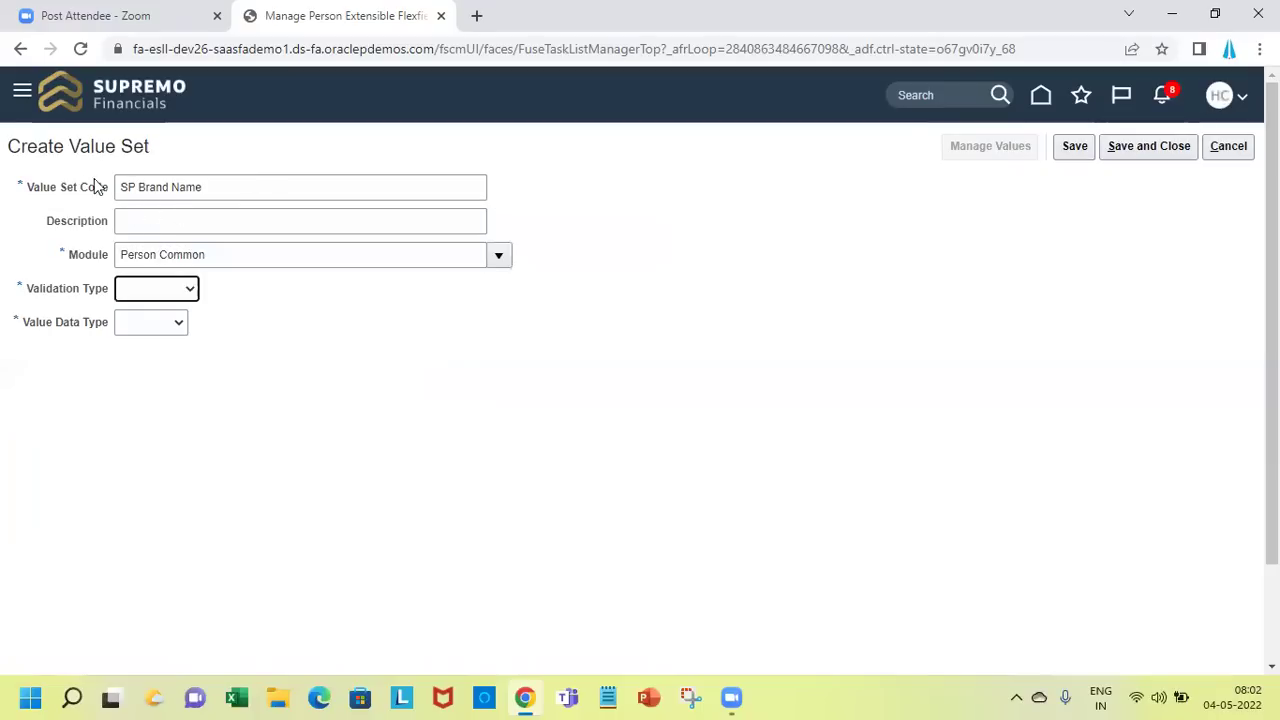
# Make it a Dependent, Character, Text value set with maximum length 30
pyautogui.click(178, 296)
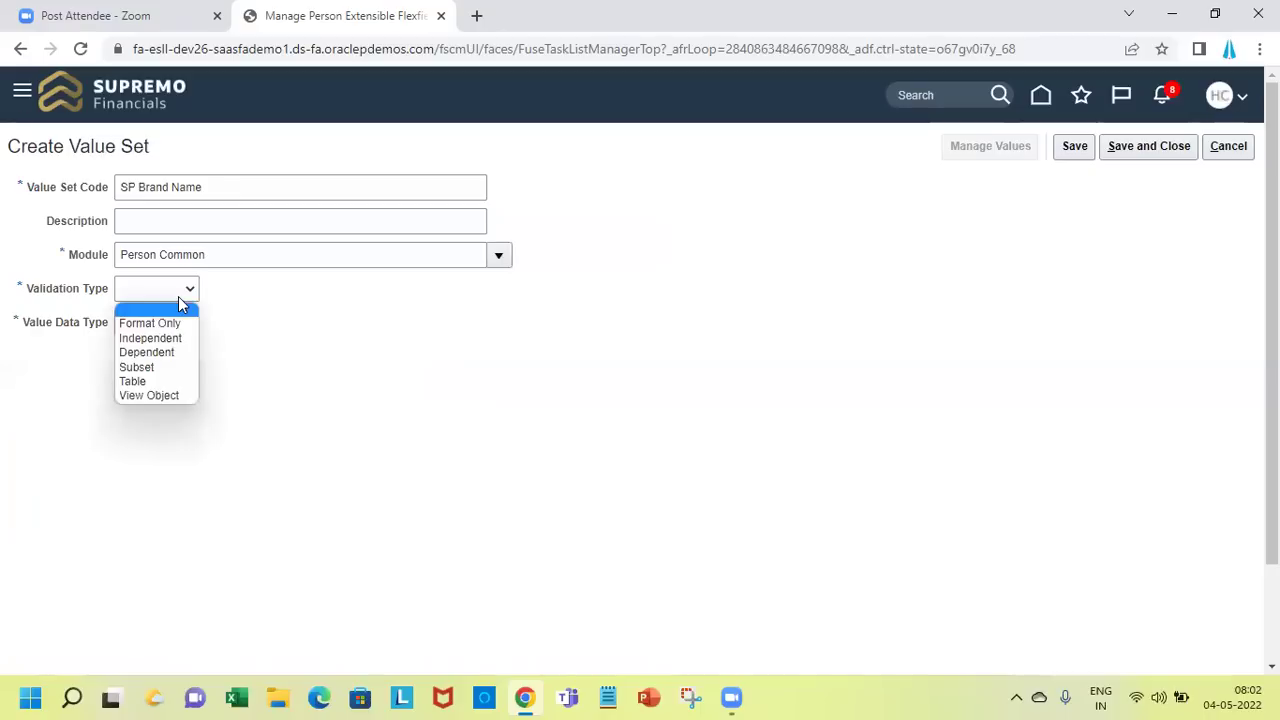
pyautogui.click(172, 353)
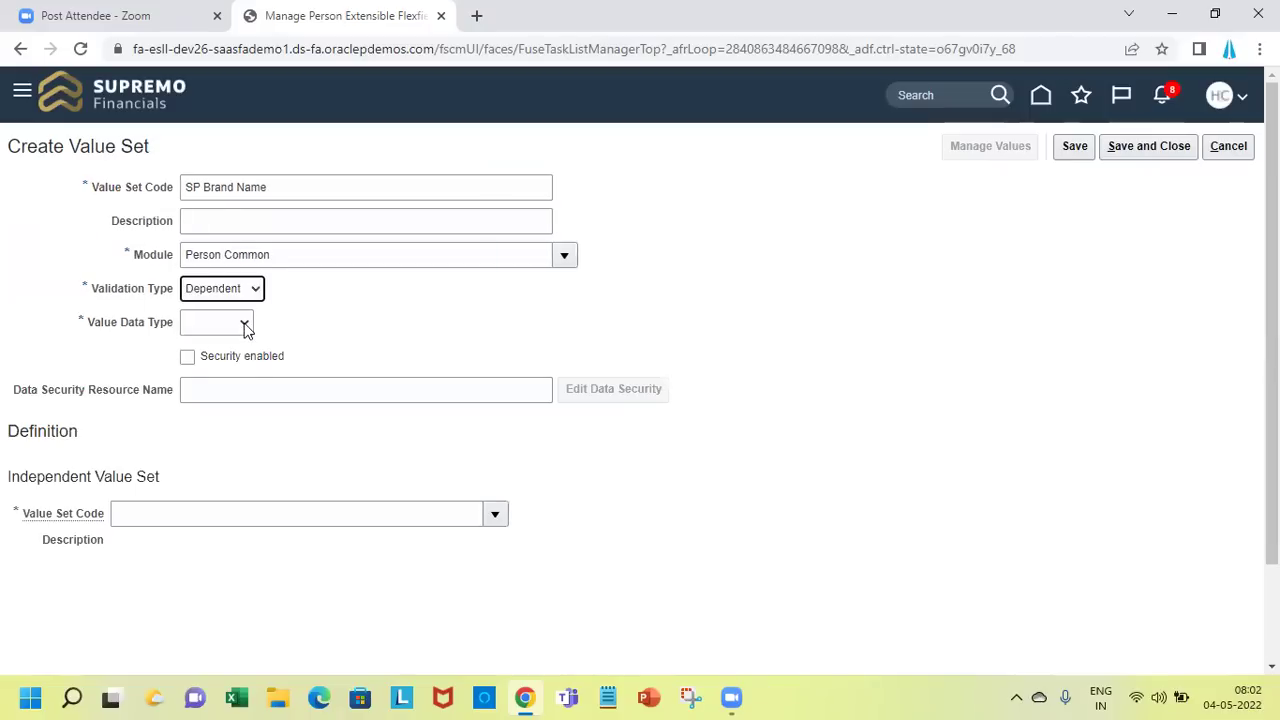
pyautogui.click(244, 323)
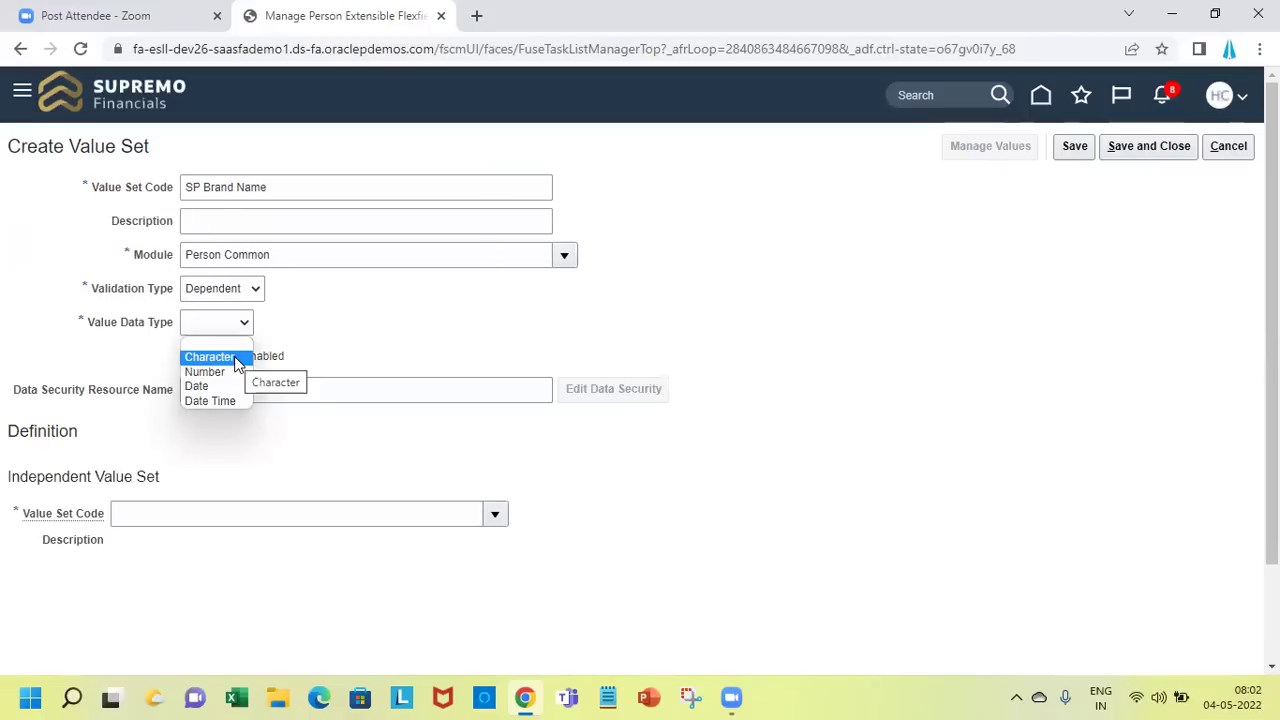
pyautogui.click(236, 358)
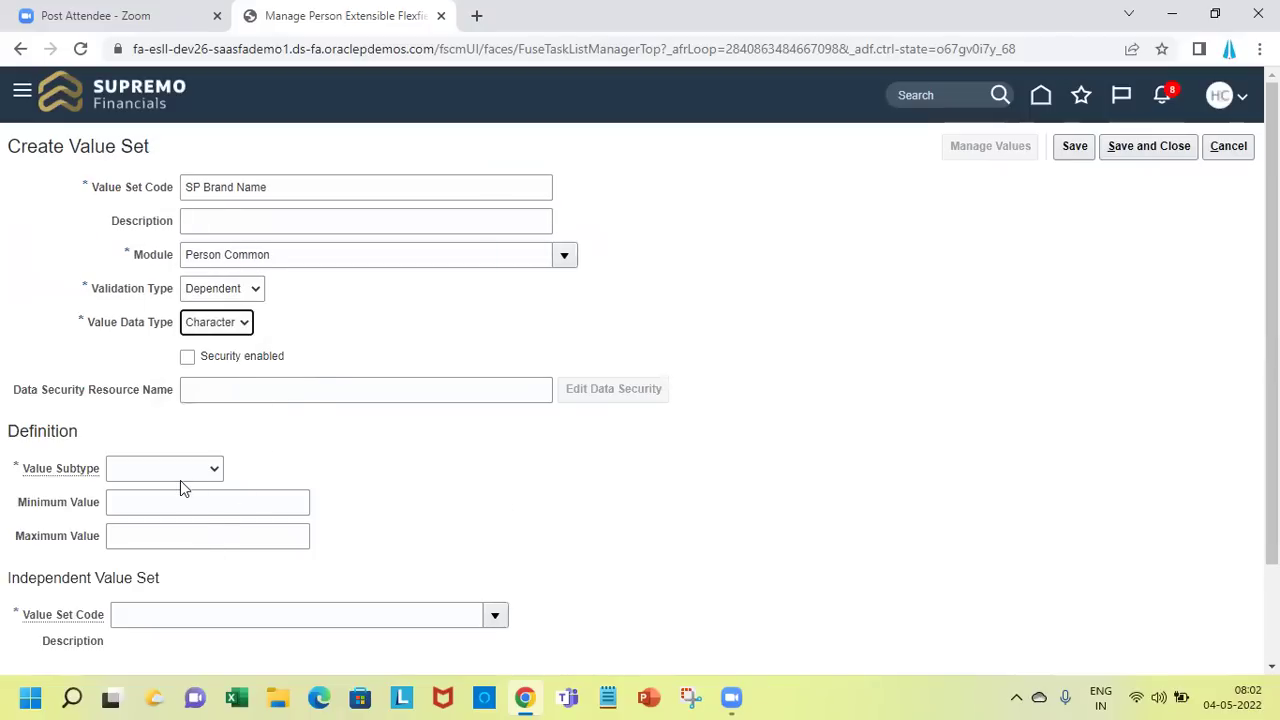
pyautogui.click(177, 472)
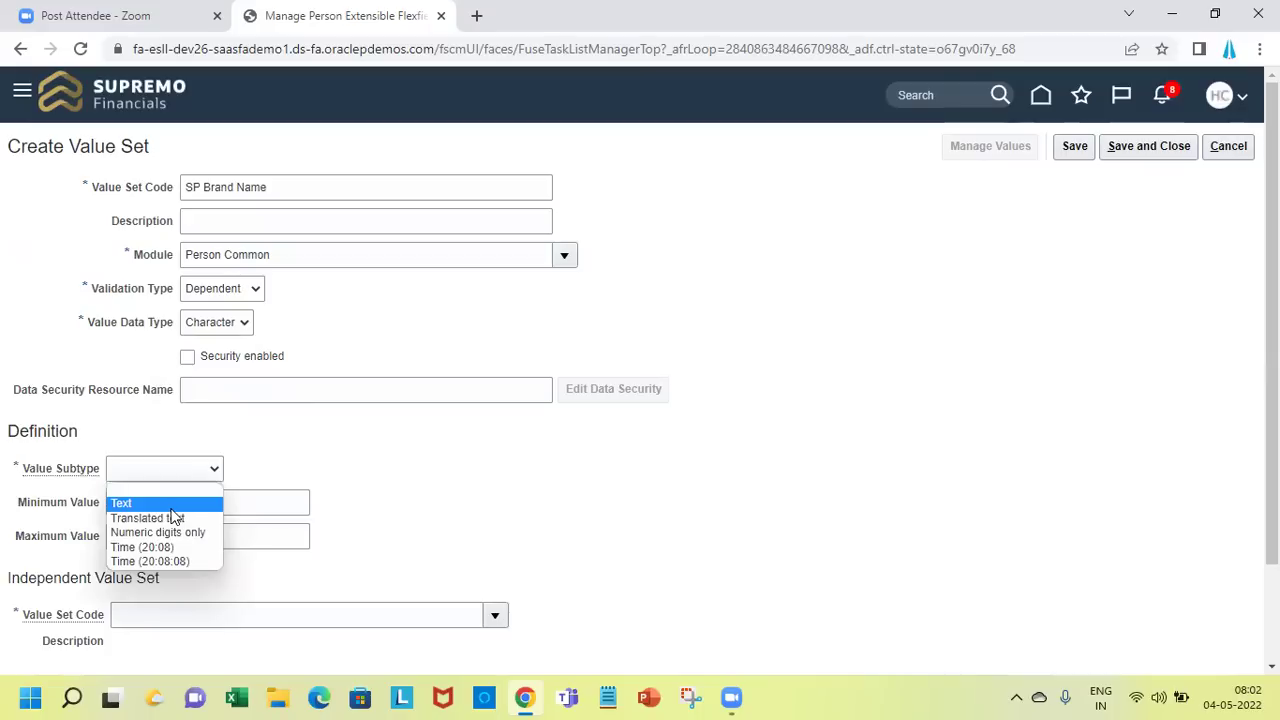
pyautogui.click(172, 504)
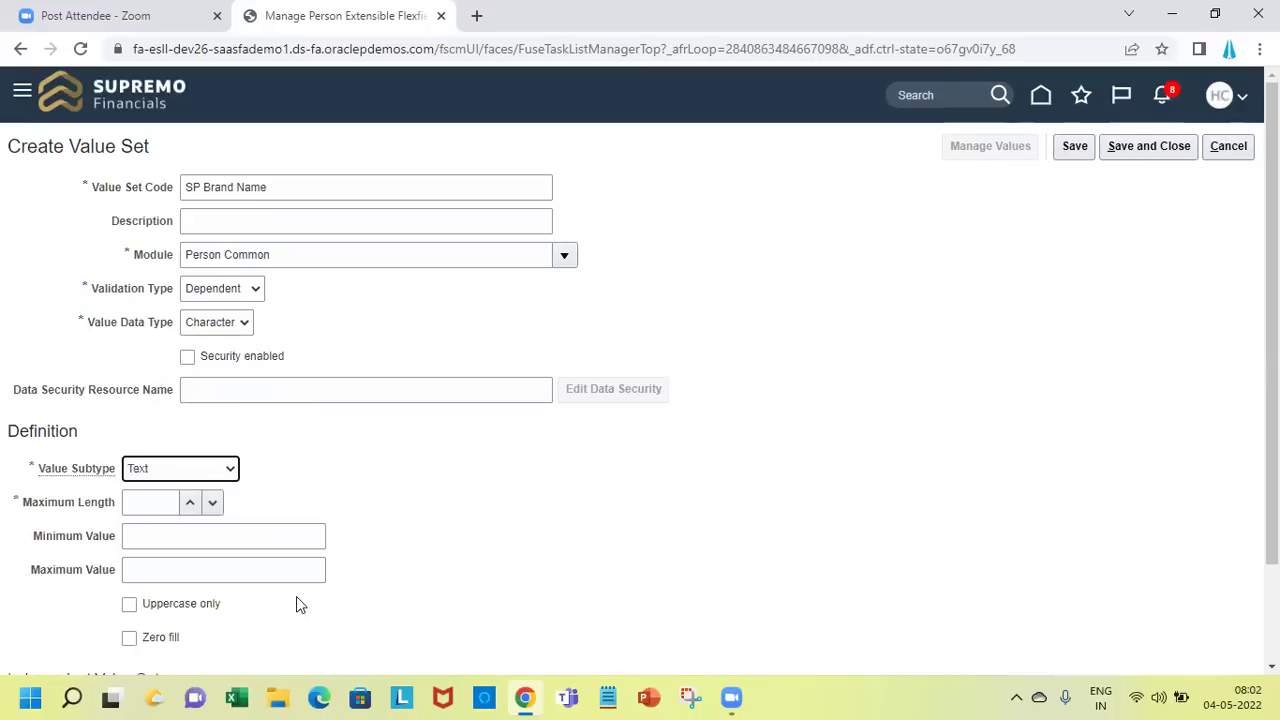
pyautogui.click(165, 508)
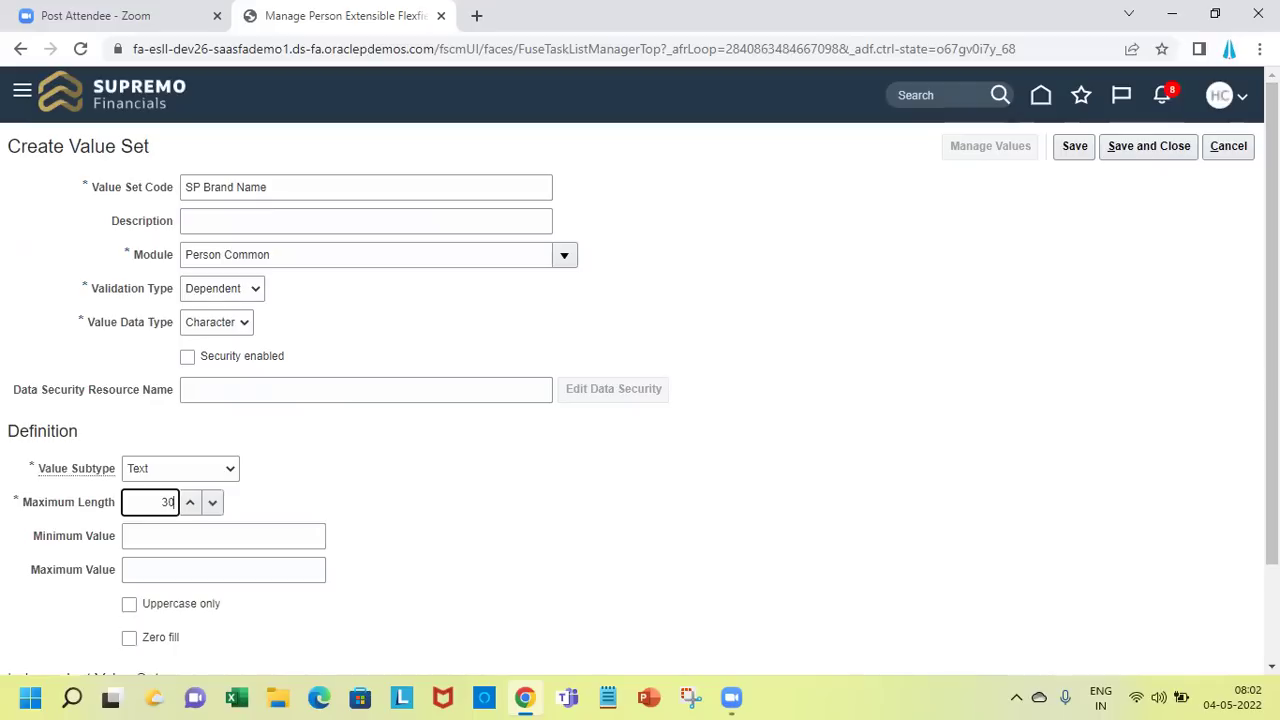
pyautogui.scroll(-1, 512, 621)
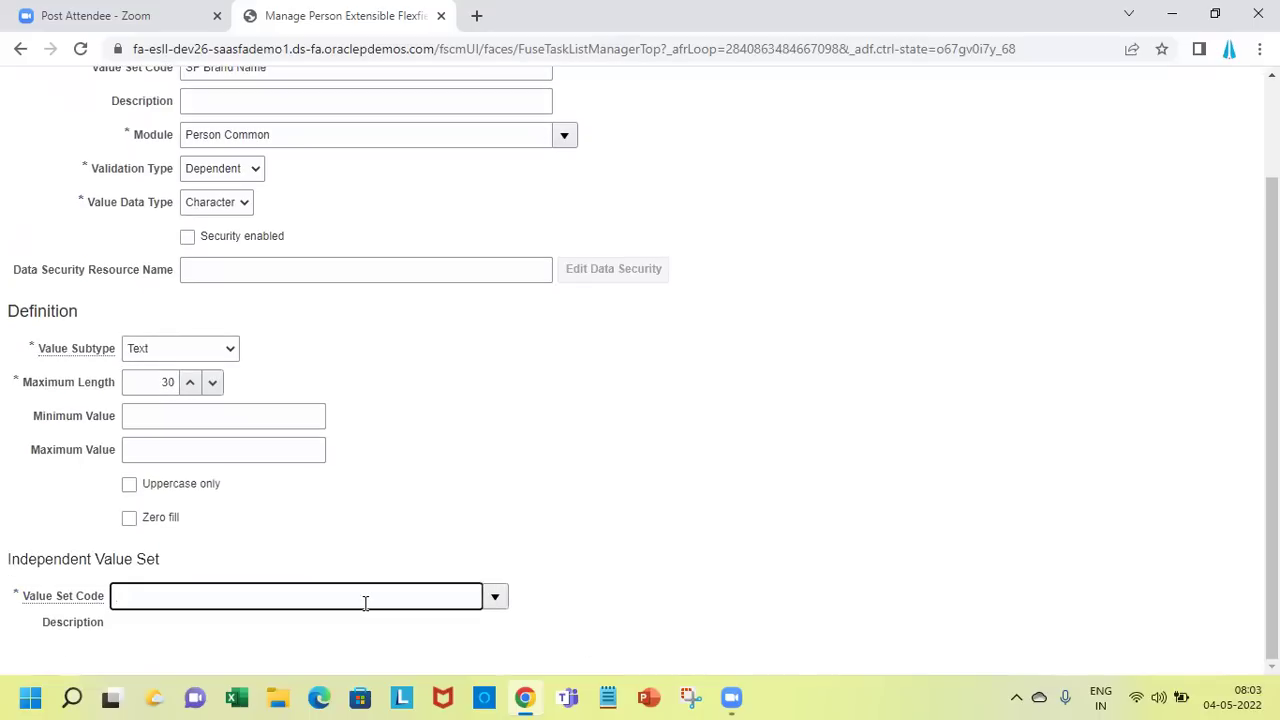
# Pick SP Asset Name as SP Brand Name's independent value set and save it
pyautogui.write('BR')
pyautogui.press('Tab')
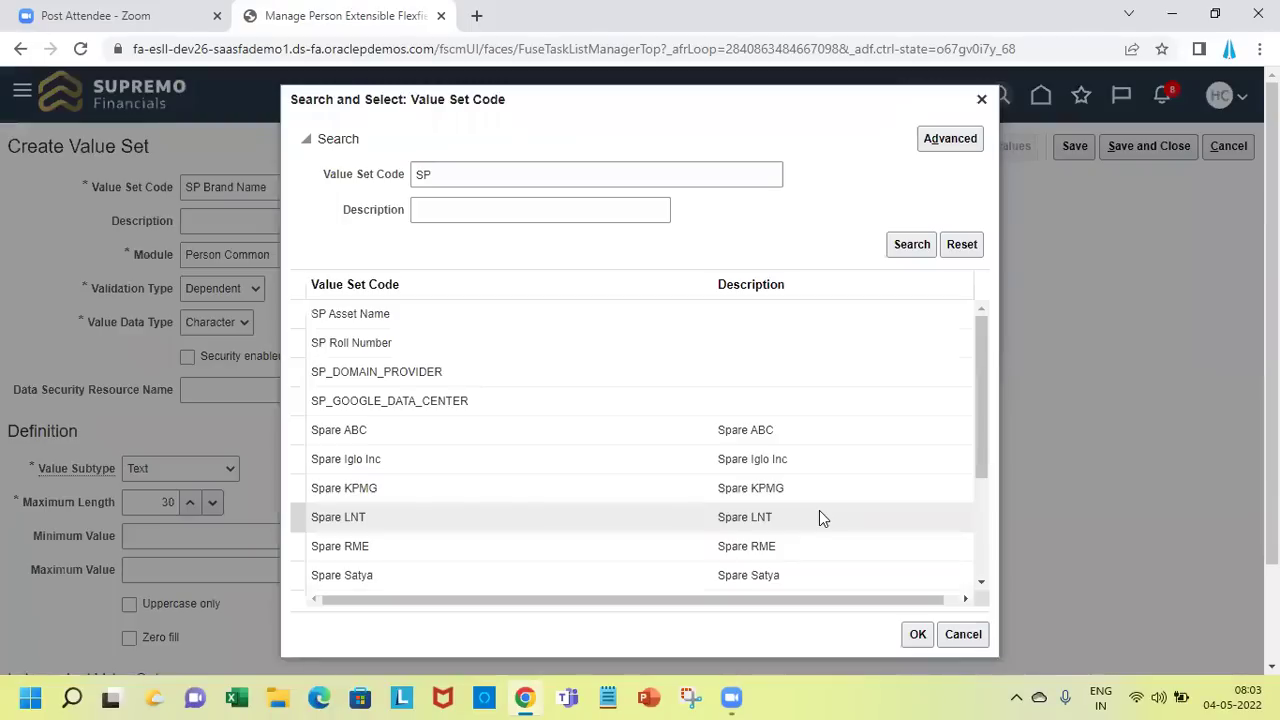
pyautogui.click(688, 317)
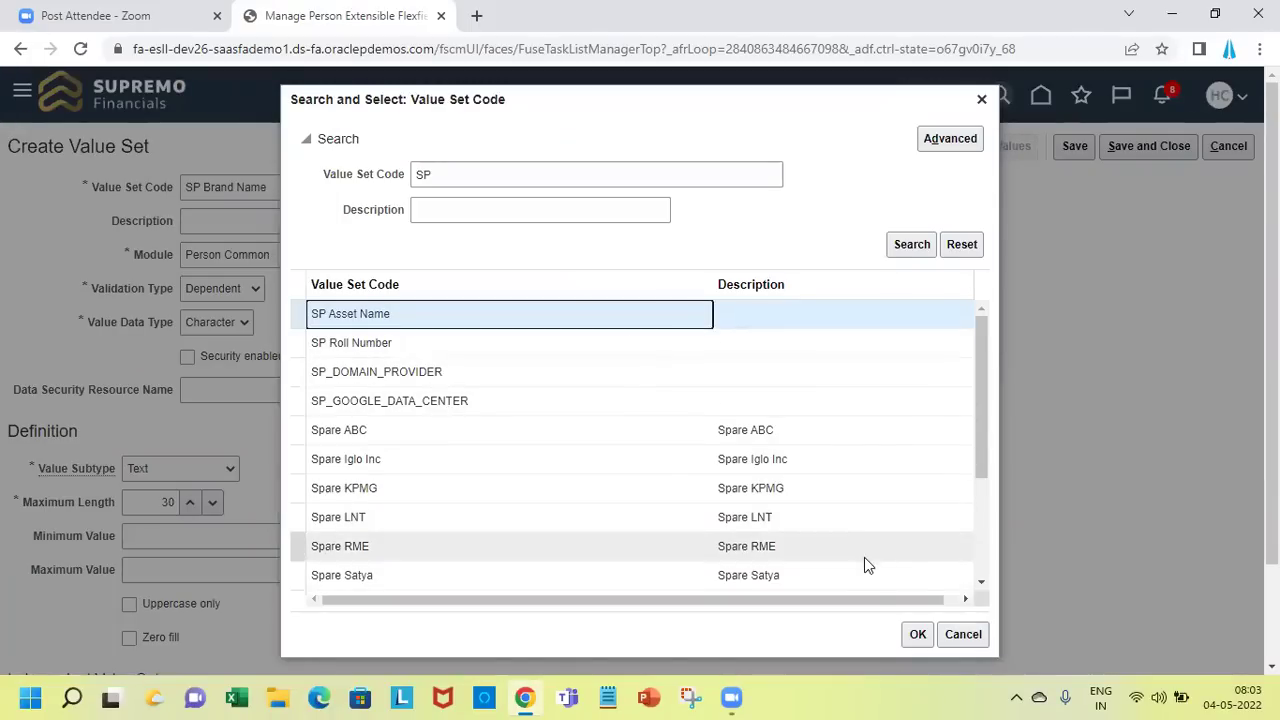
pyautogui.click(912, 634)
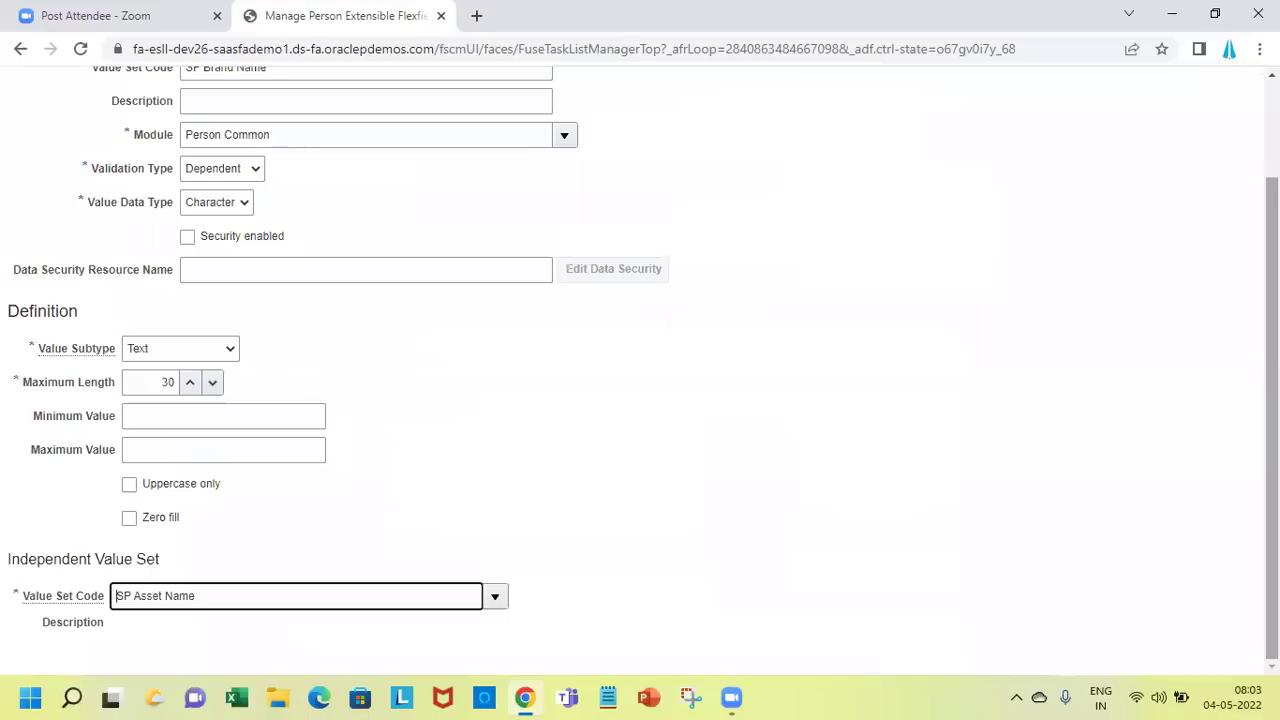
pyautogui.scroll(2, 1187, 174)
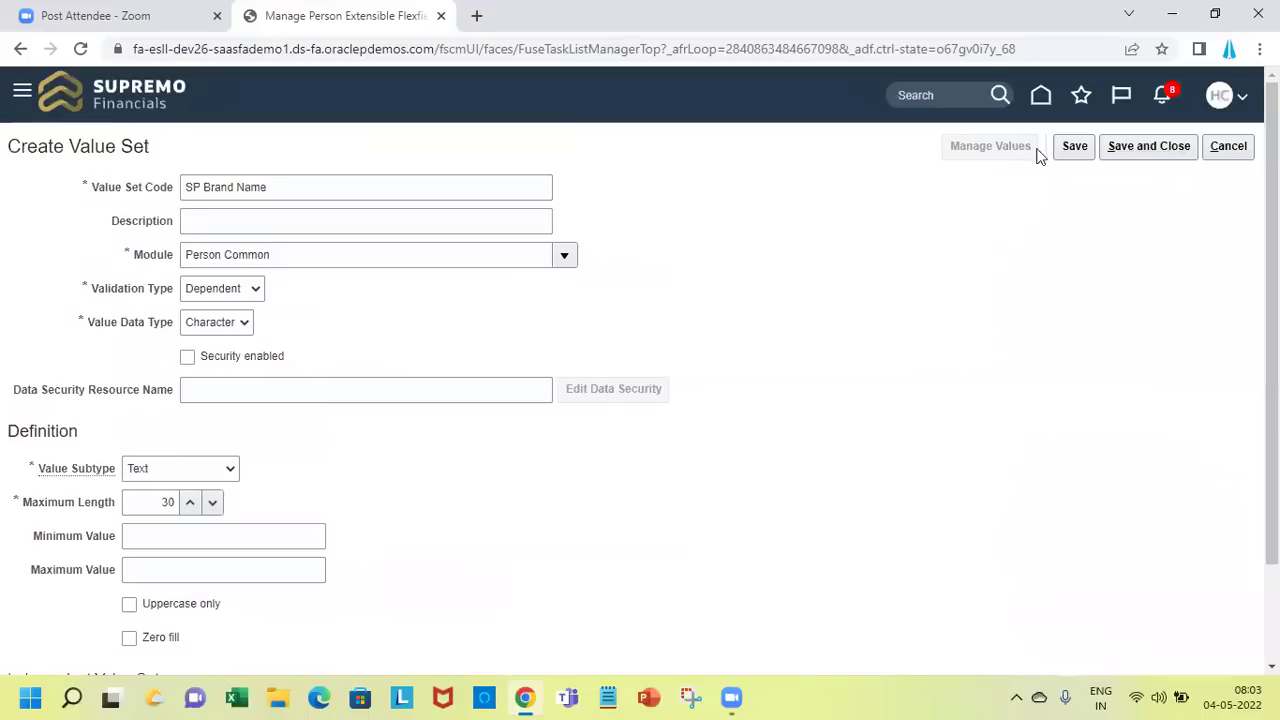
pyautogui.click(1065, 150)
# Add the value Acer to SP Brand Name with independent value laptop
pyautogui.click(985, 150)
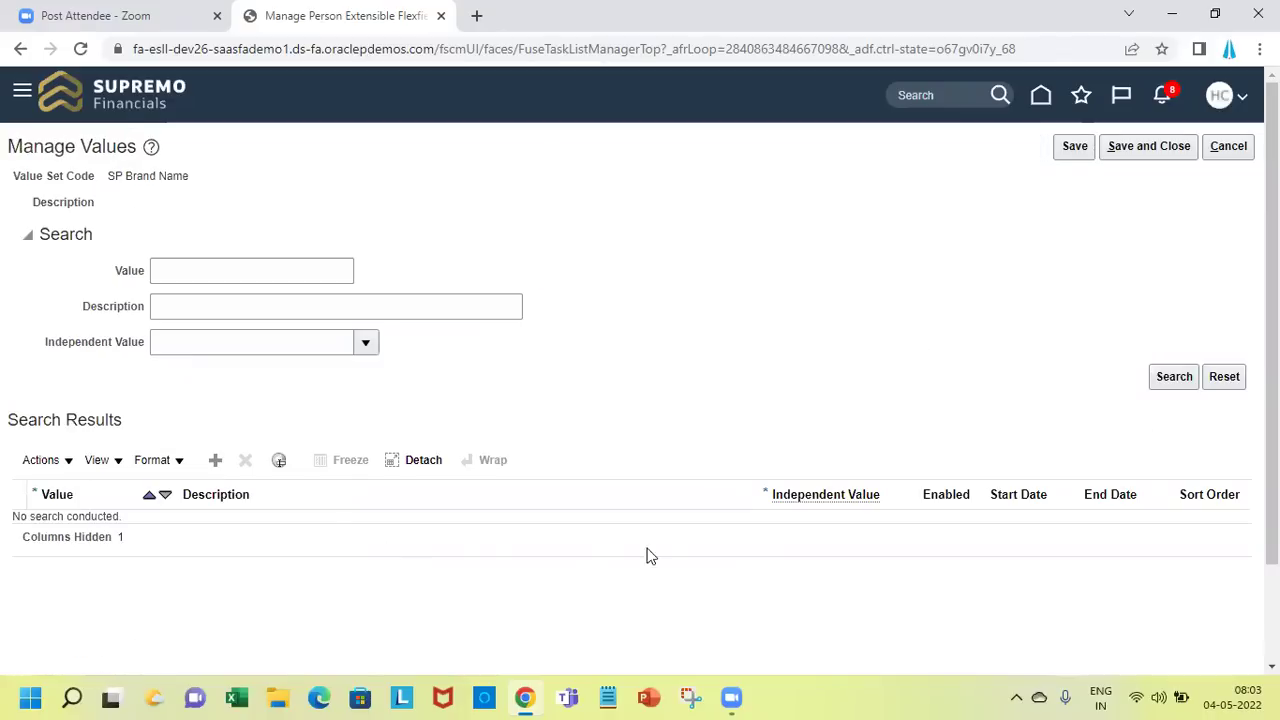
pyautogui.click(216, 461)
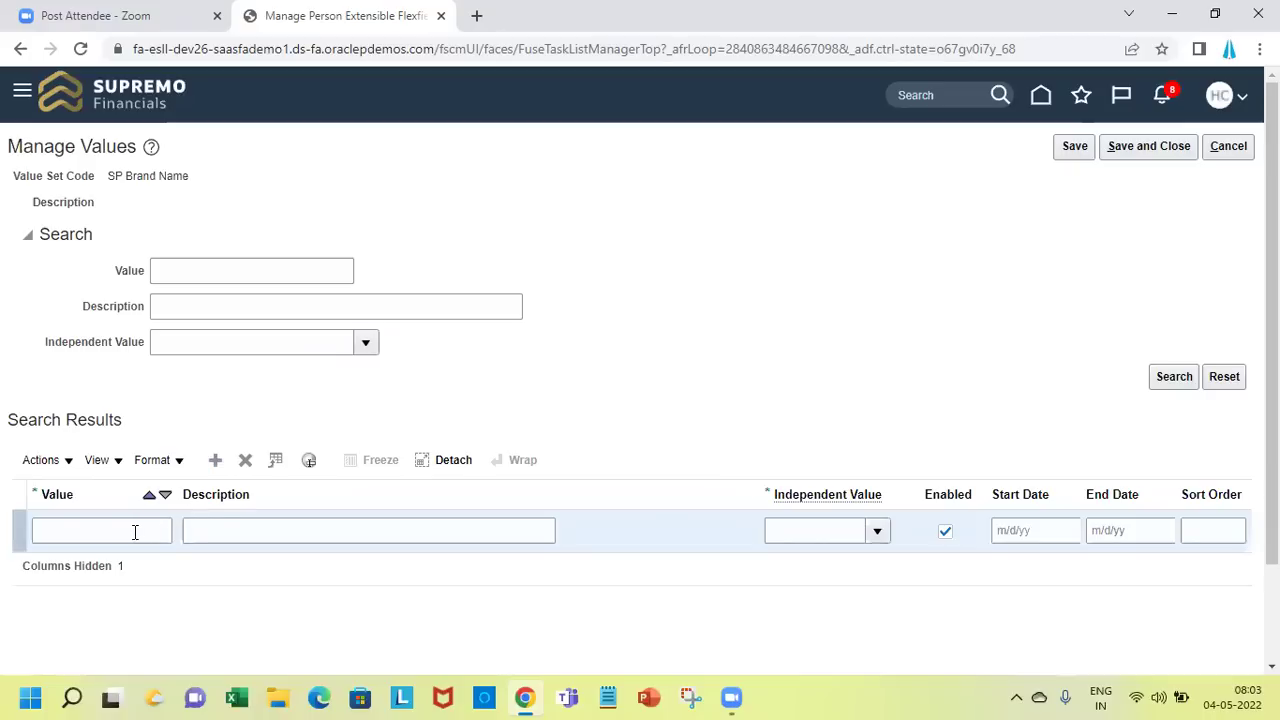
pyautogui.click(135, 532)
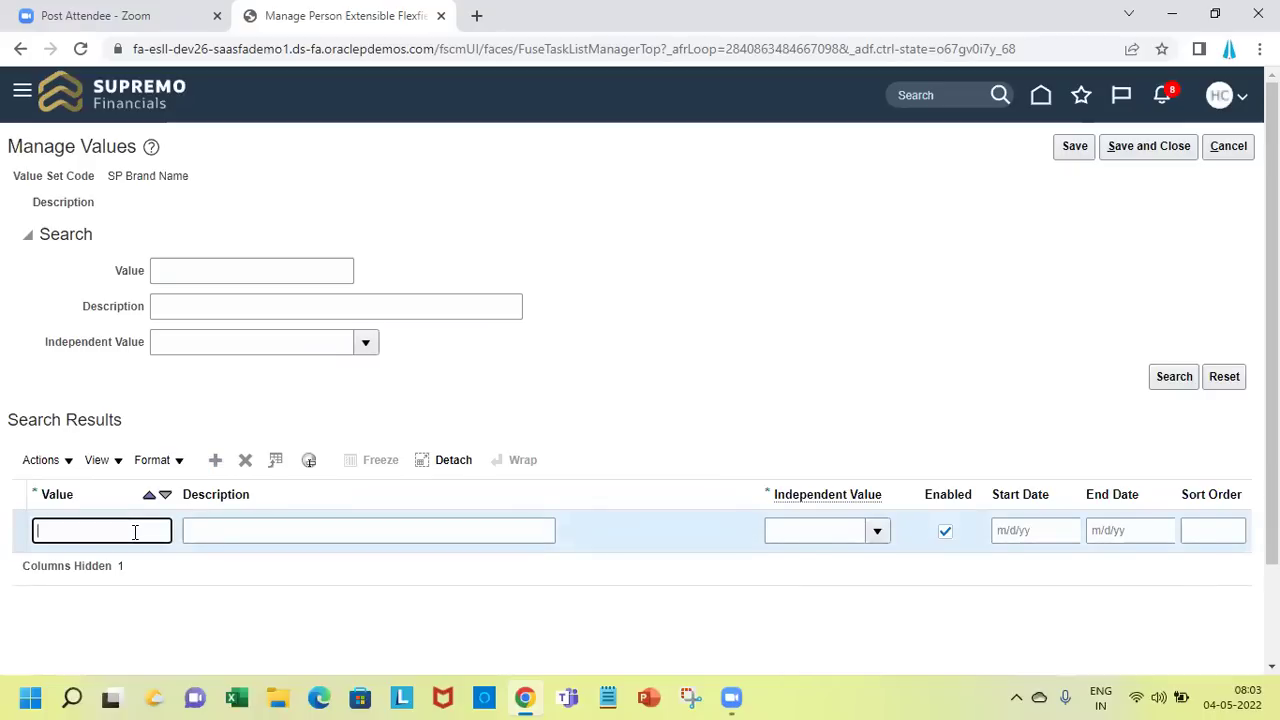
pyautogui.write('Acer')
pyautogui.press('Tab')
pyautogui.click(843, 532)
pyautogui.write('laptop')
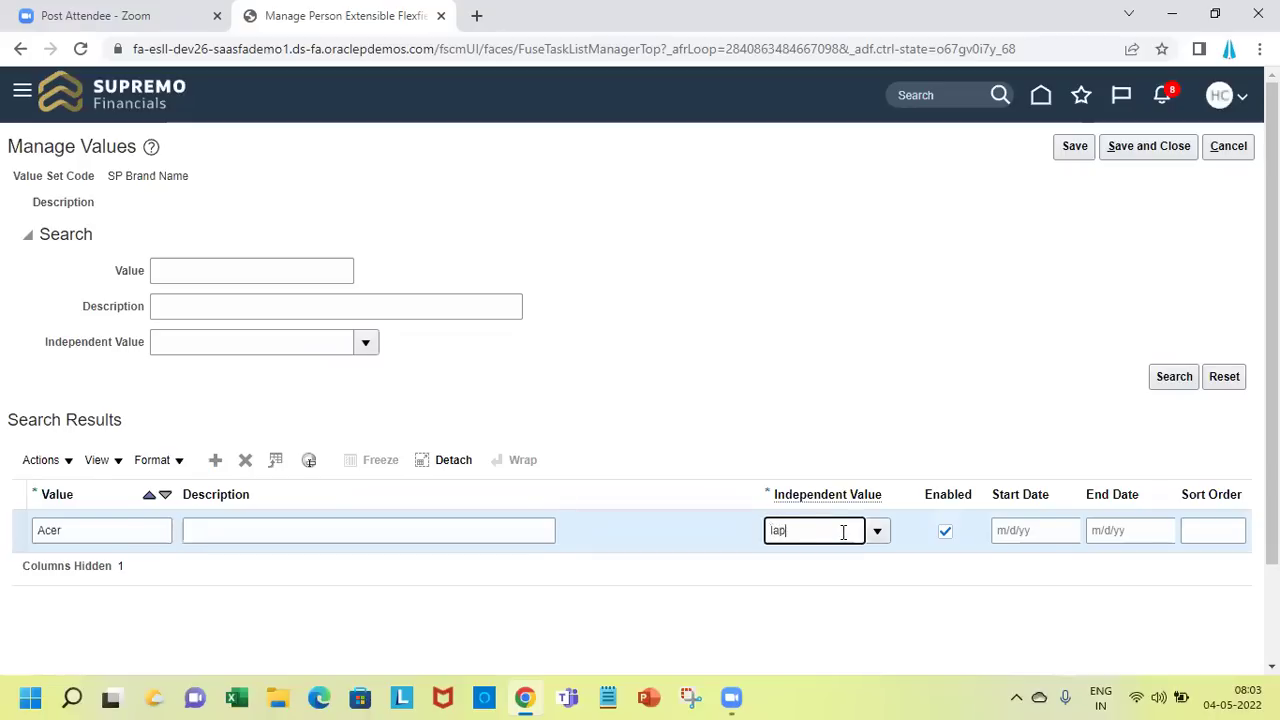
pyautogui.press('Tab')
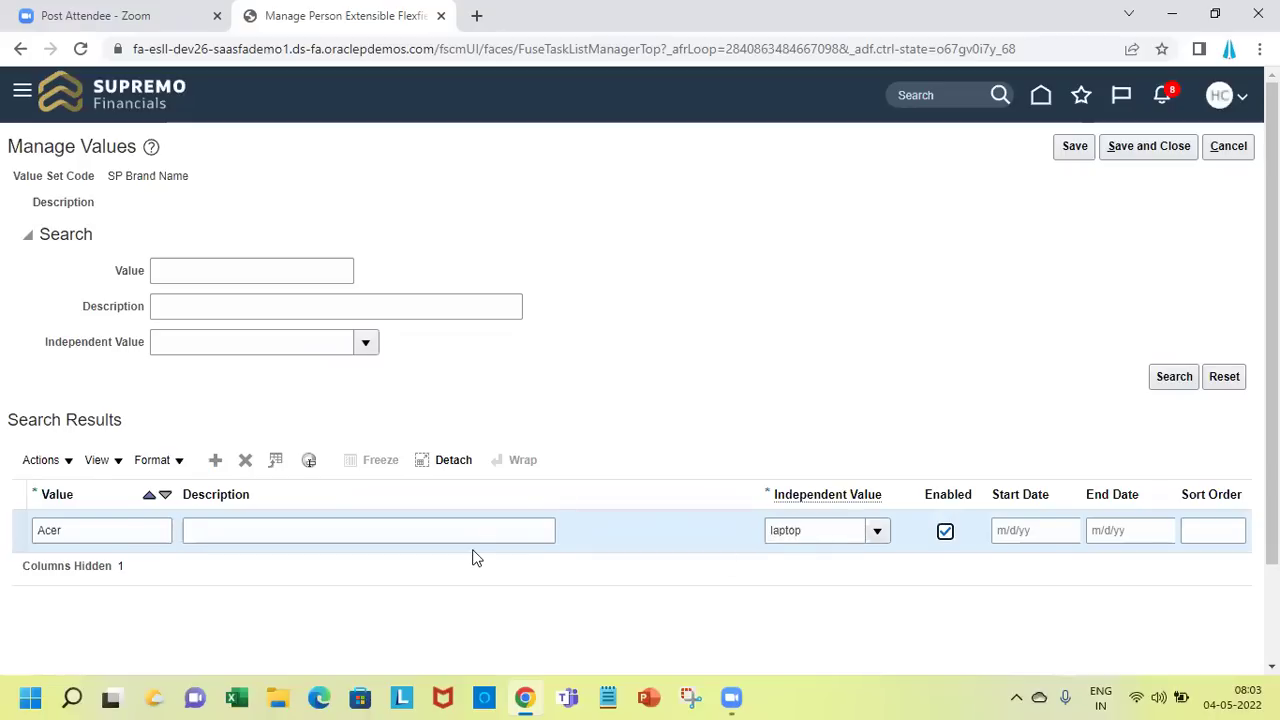
# Add the value Dell with independent value laptop
pyautogui.click(215, 462)
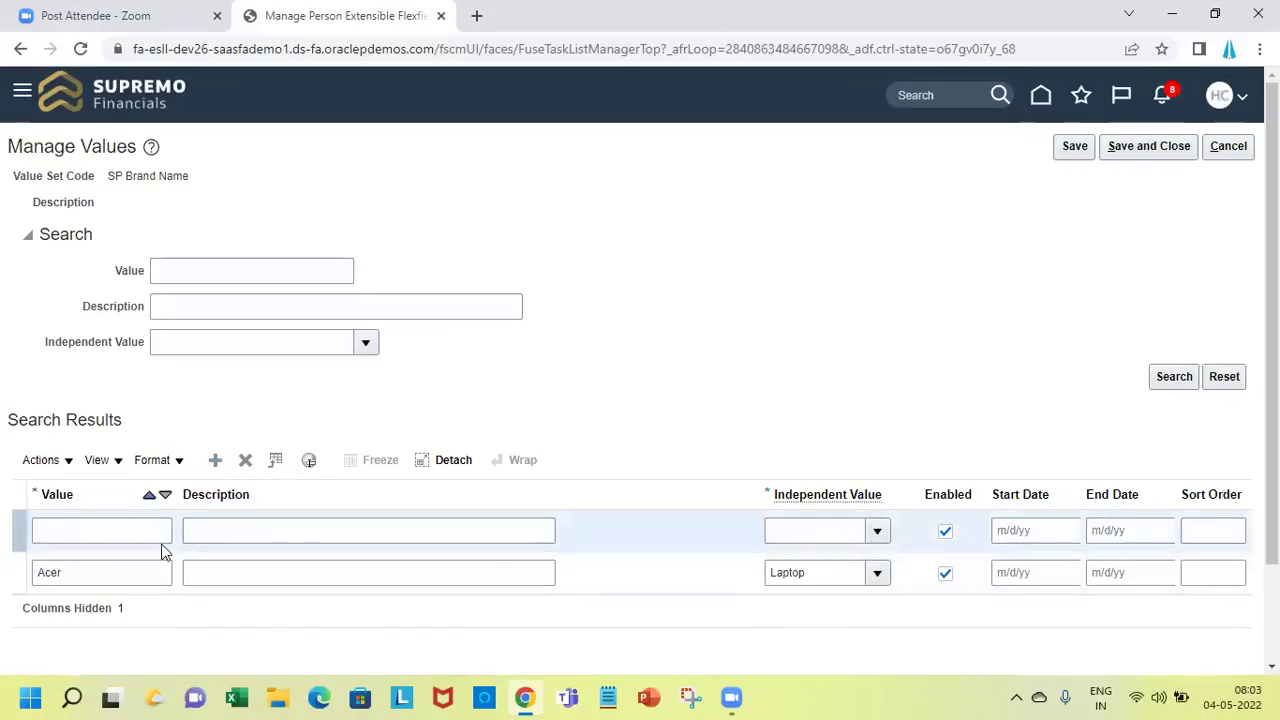
pyautogui.click(155, 535)
pyautogui.write('Dell')
pyautogui.press('Tab')
pyautogui.press('Tab')
pyautogui.write('laptop')
pyautogui.press('Tab')
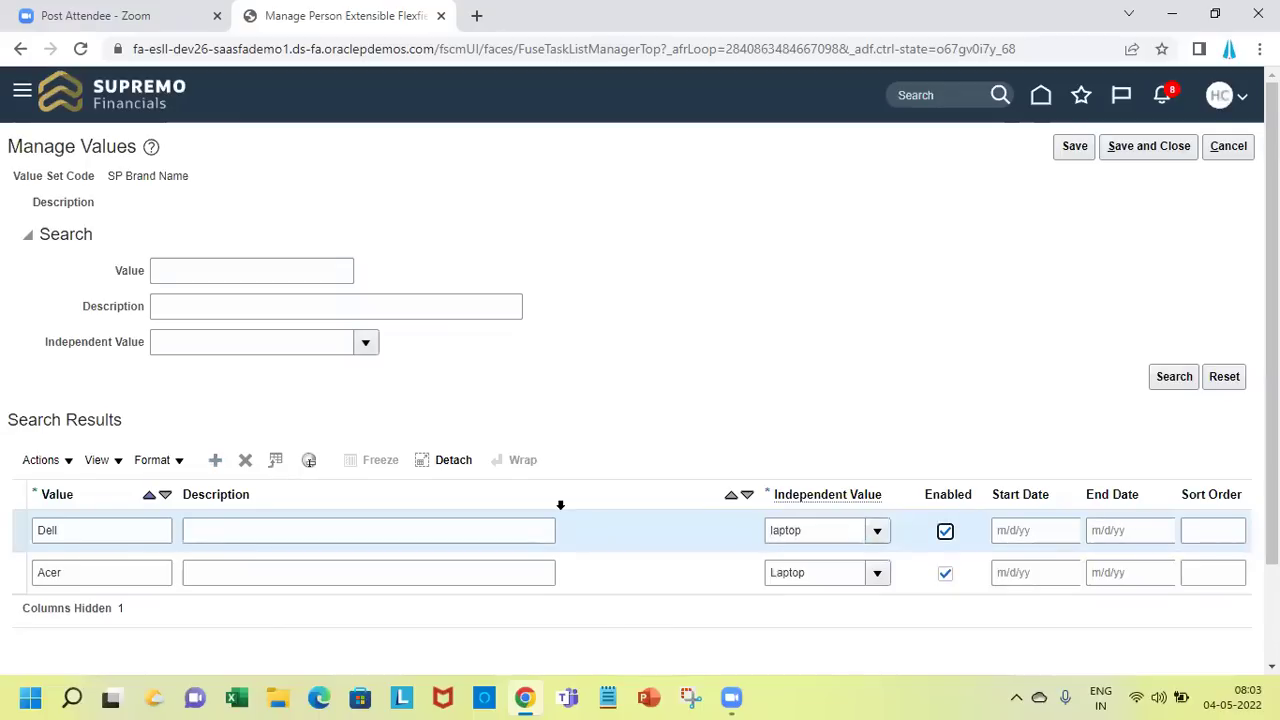
# Add the value Lenovo with independent value laptop
pyautogui.click(216, 461)
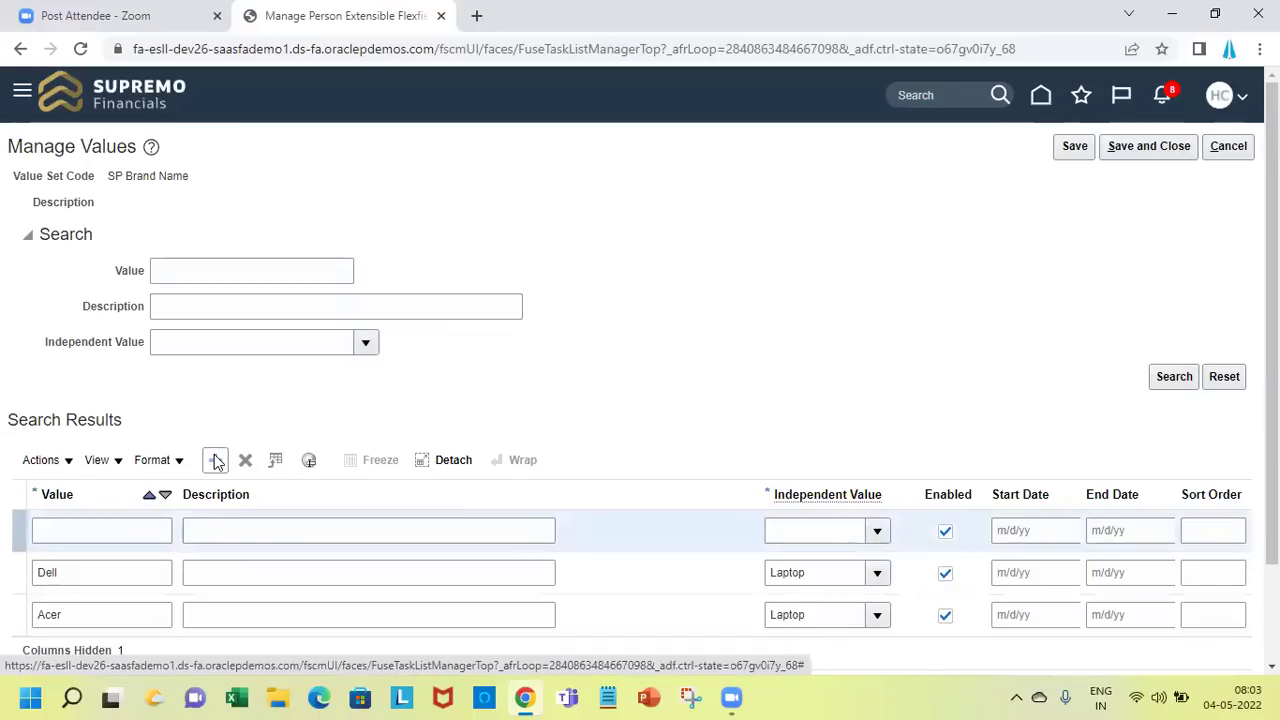
pyautogui.click(134, 521)
pyautogui.write('Micro')
pyautogui.press('BackSpace')
pyautogui.press('BackSpace')
pyautogui.press('BackSpace')
pyautogui.press('BackSpace')
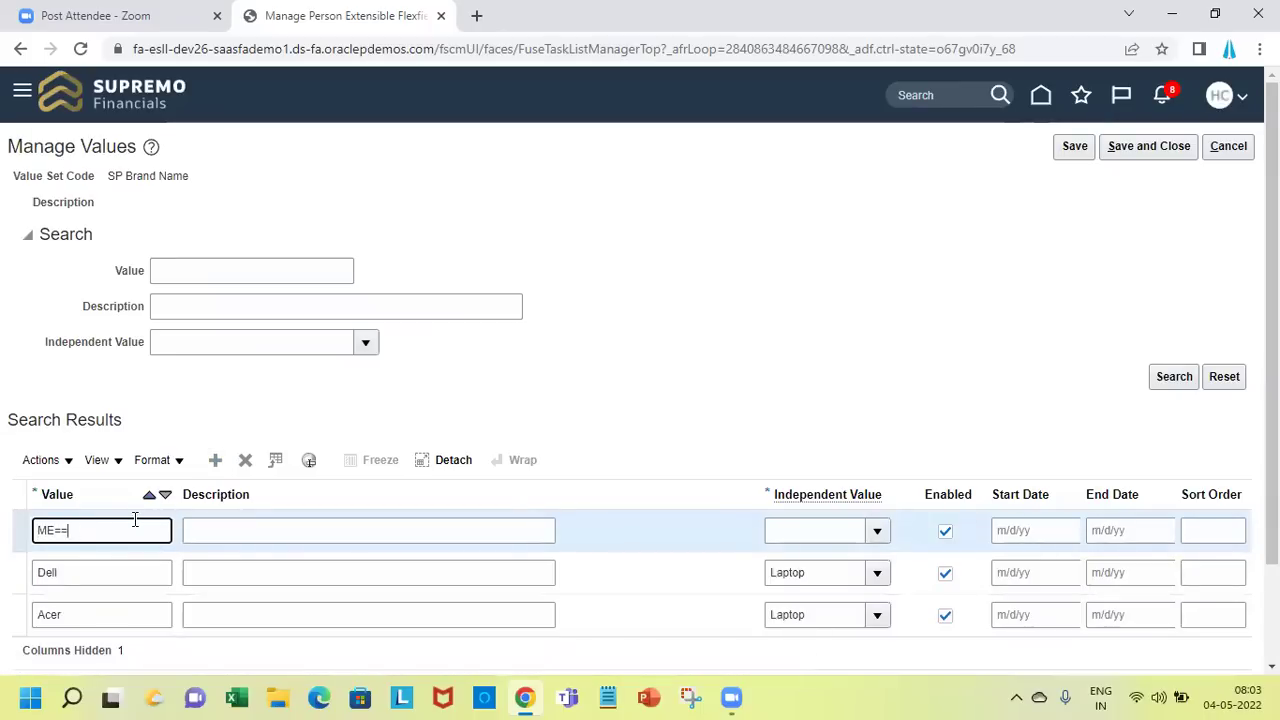
pyautogui.press('BackSpace')
pyautogui.write('Lenovo')
pyautogui.press('Tab')
pyautogui.press('Tab')
pyautogui.write('laptop')
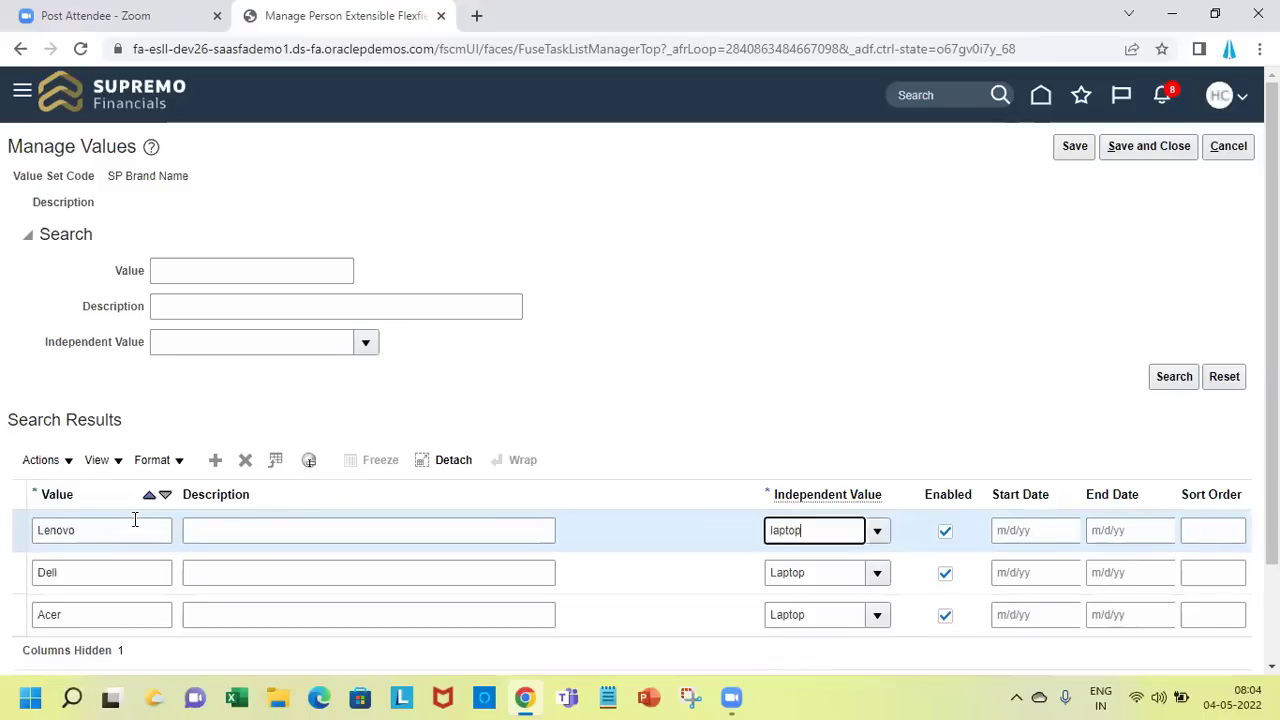
pyautogui.press('Tab')
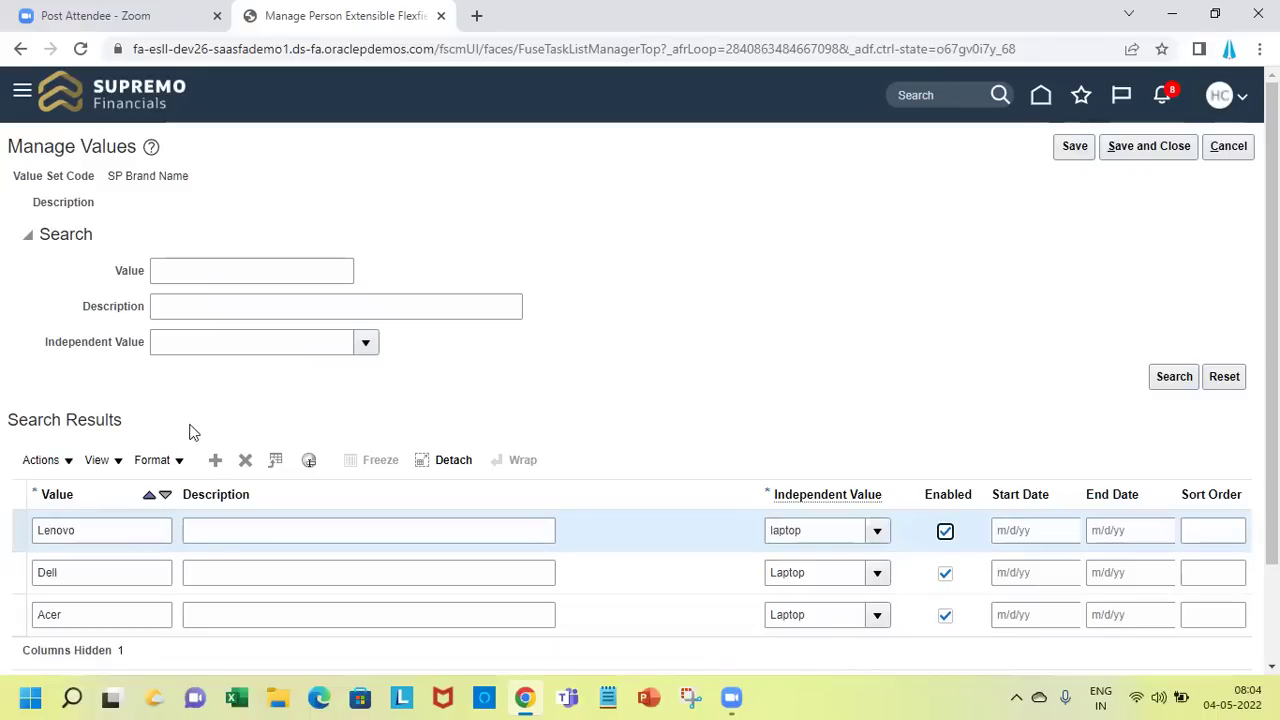
# Add brand values Airtel and Jio, each with independent value router
pyautogui.click(217, 460)
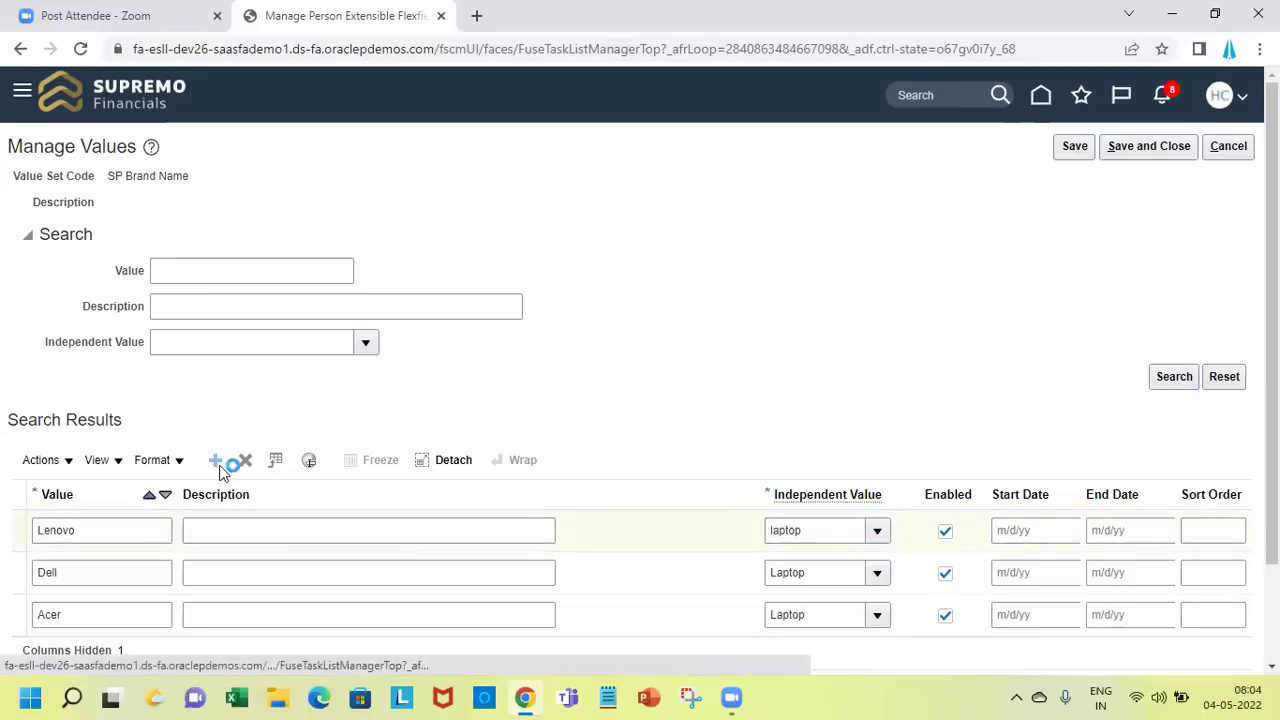
pyautogui.click(146, 534)
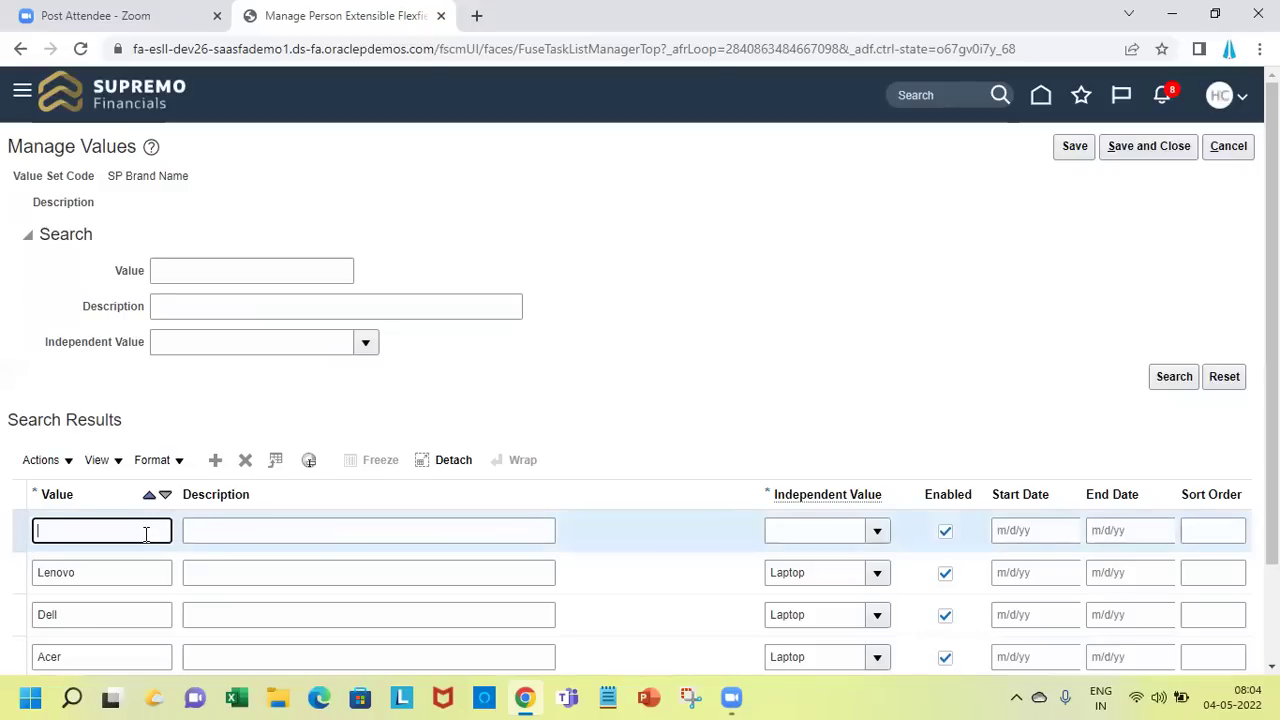
pyautogui.write('Airtel')
pyautogui.press('Tab')
pyautogui.press('Tab')
pyautogui.write('router')
pyautogui.press('Tab')
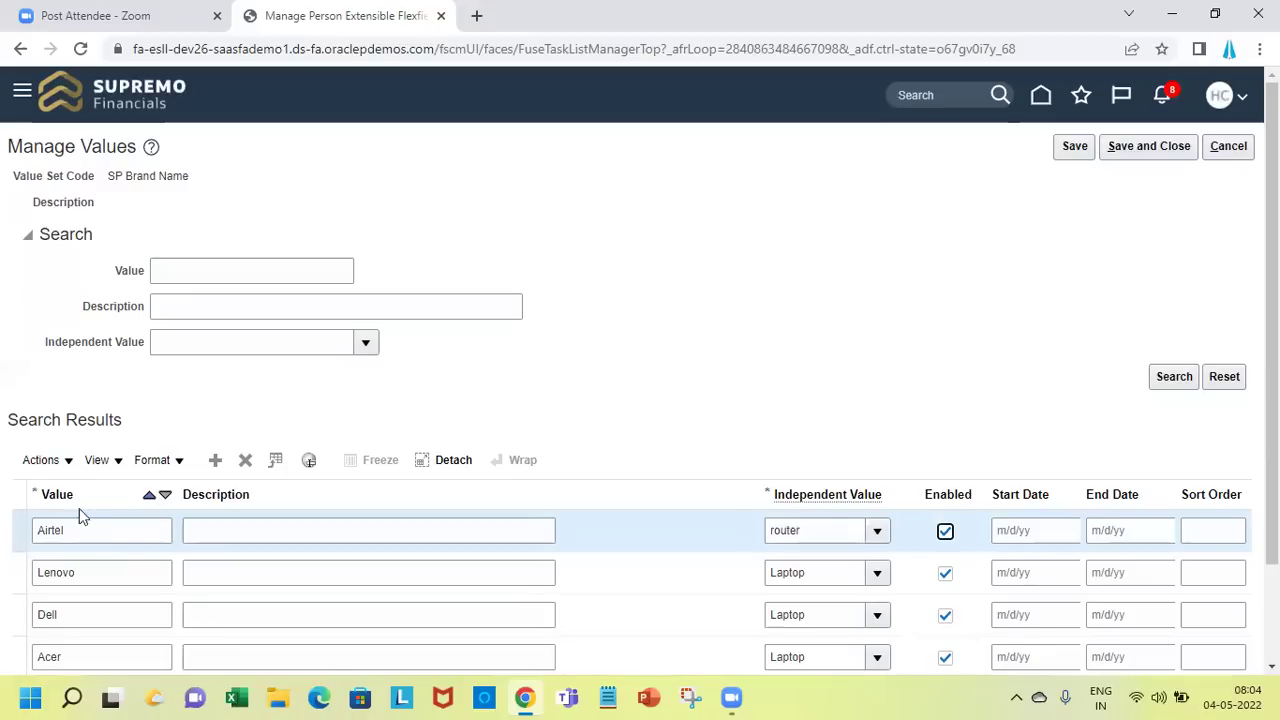
pyautogui.click(214, 463)
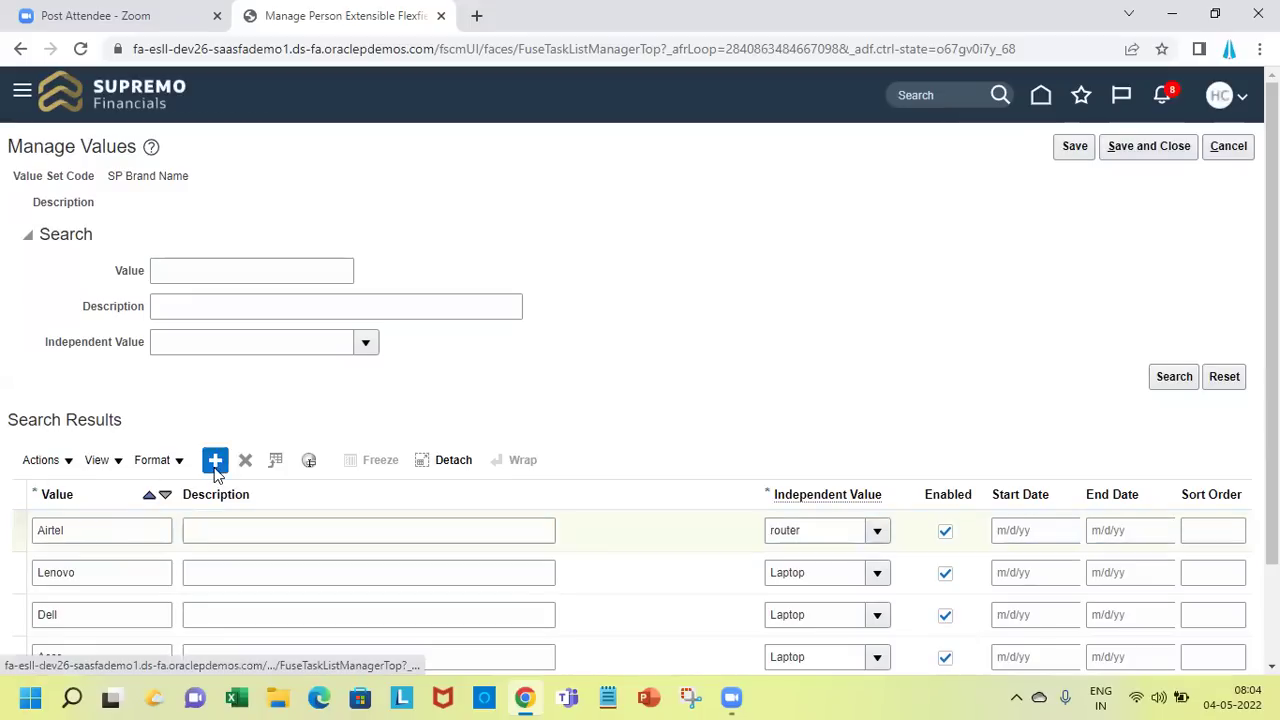
pyautogui.click(107, 530)
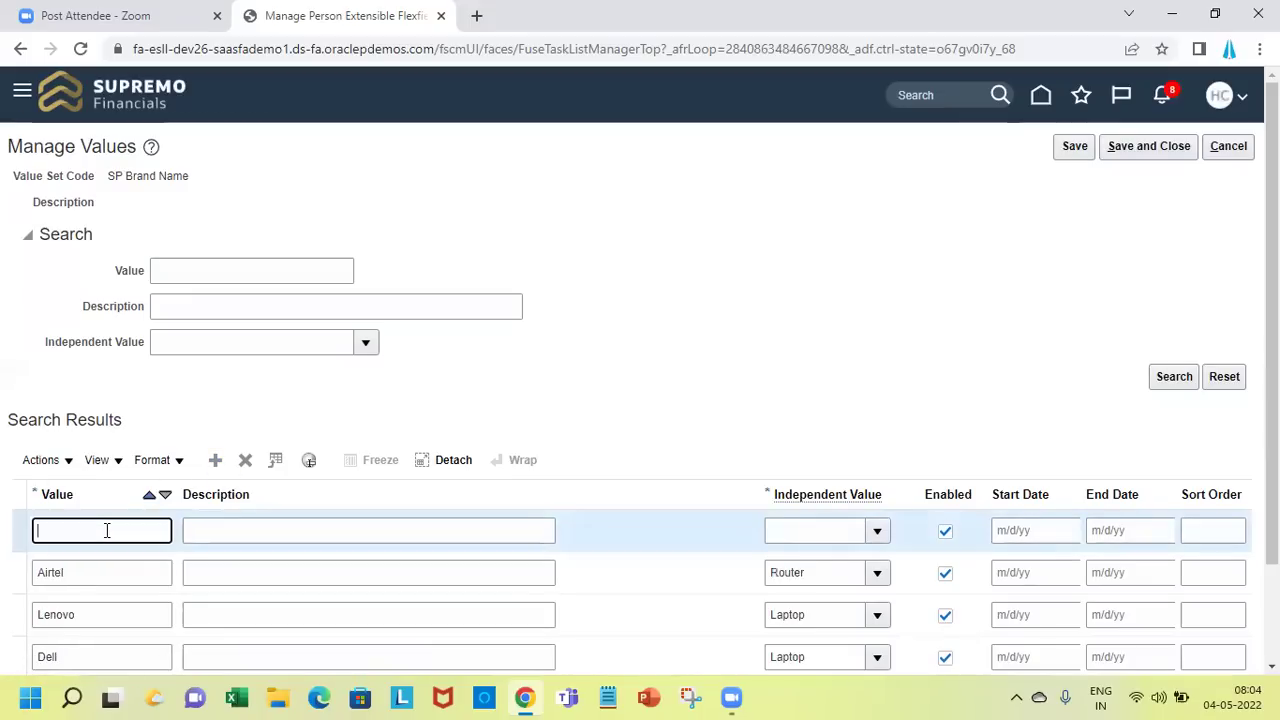
pyautogui.write('Jio')
pyautogui.press('Tab')
pyautogui.press('Tab')
pyautogui.write('router')
pyautogui.press('Tab')
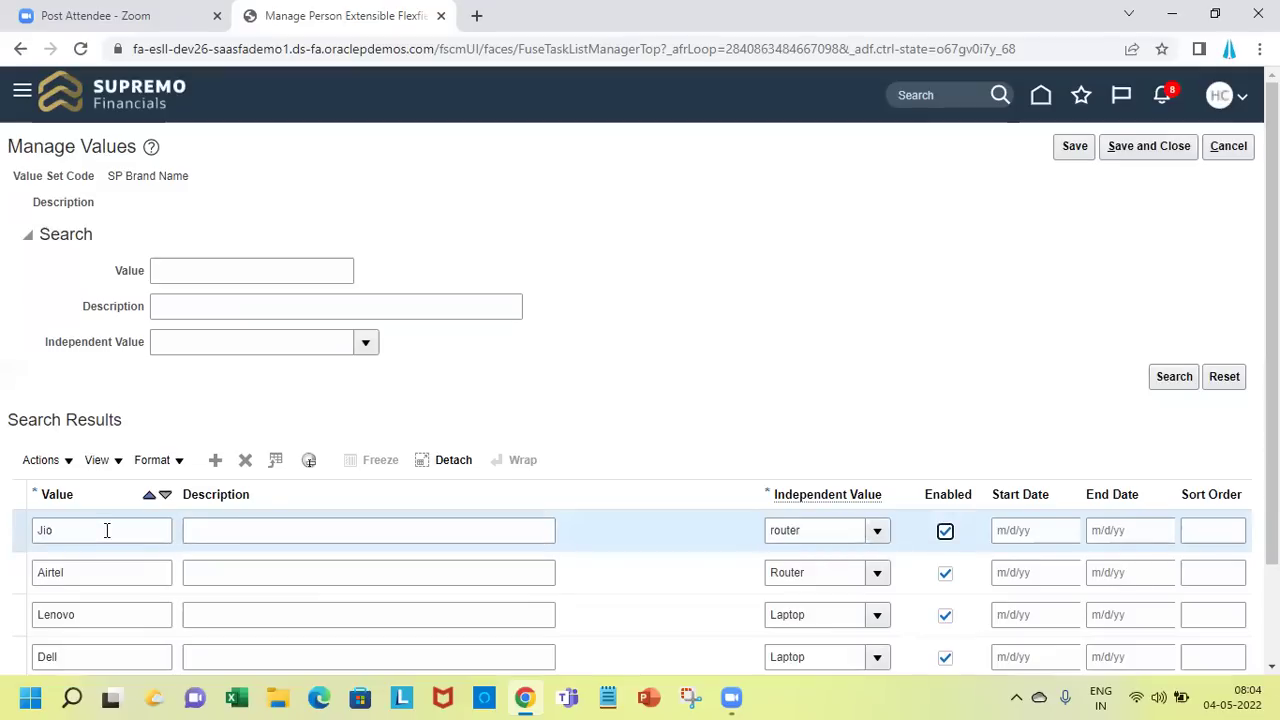
# Add brand value vi with independent value Router and save the values
pyautogui.click(216, 461)
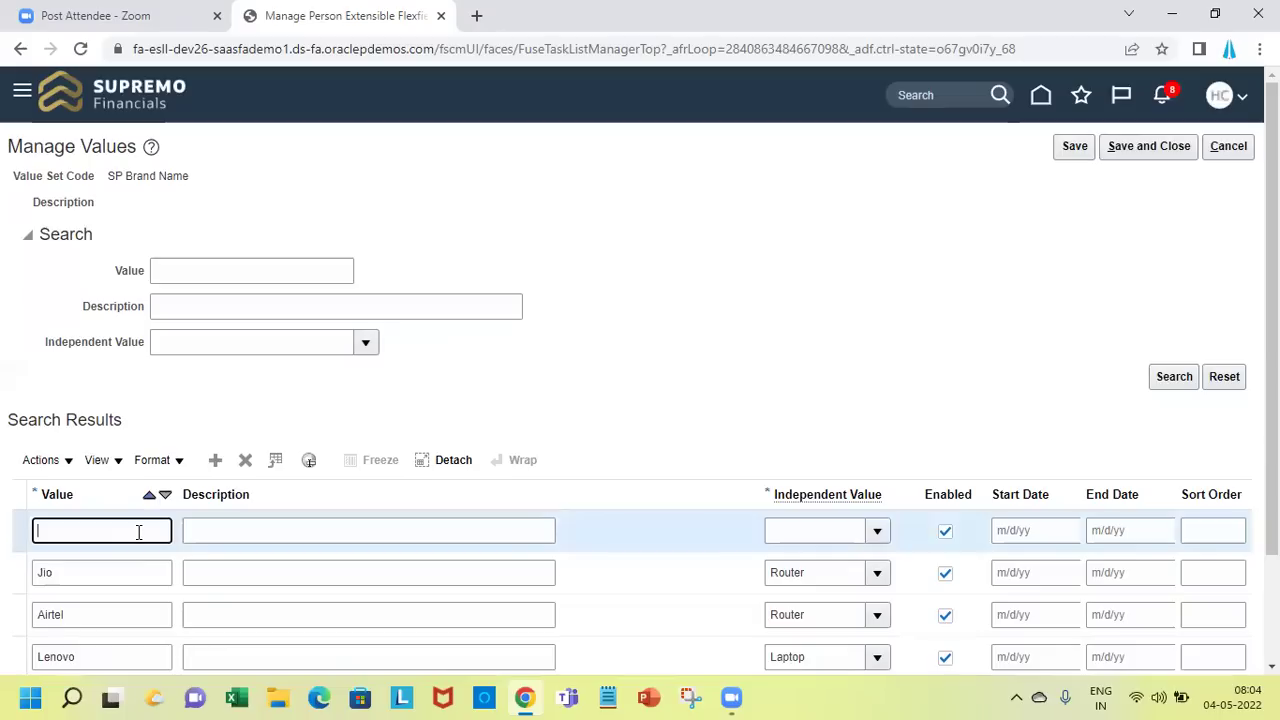
pyautogui.write('vi')
pyautogui.press('Tab')
pyautogui.press('Tab')
pyautogui.write('Router')
pyautogui.press('Tab')
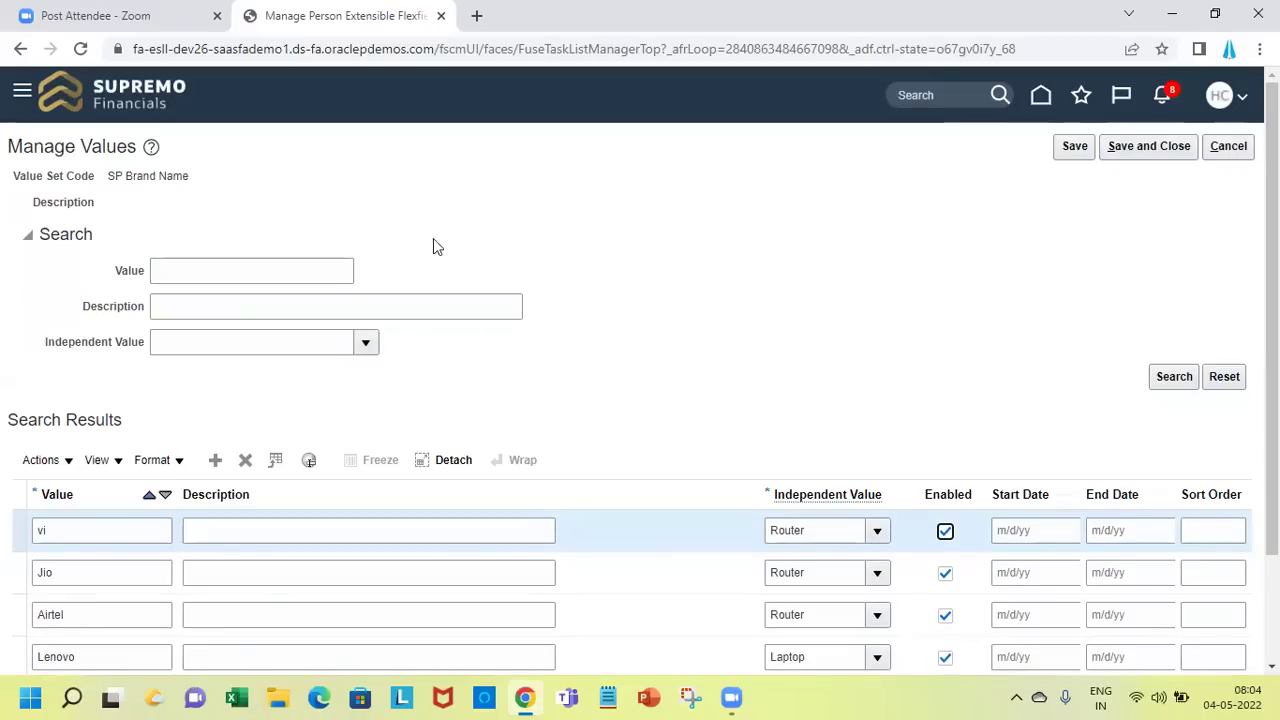
pyautogui.click(1158, 148)
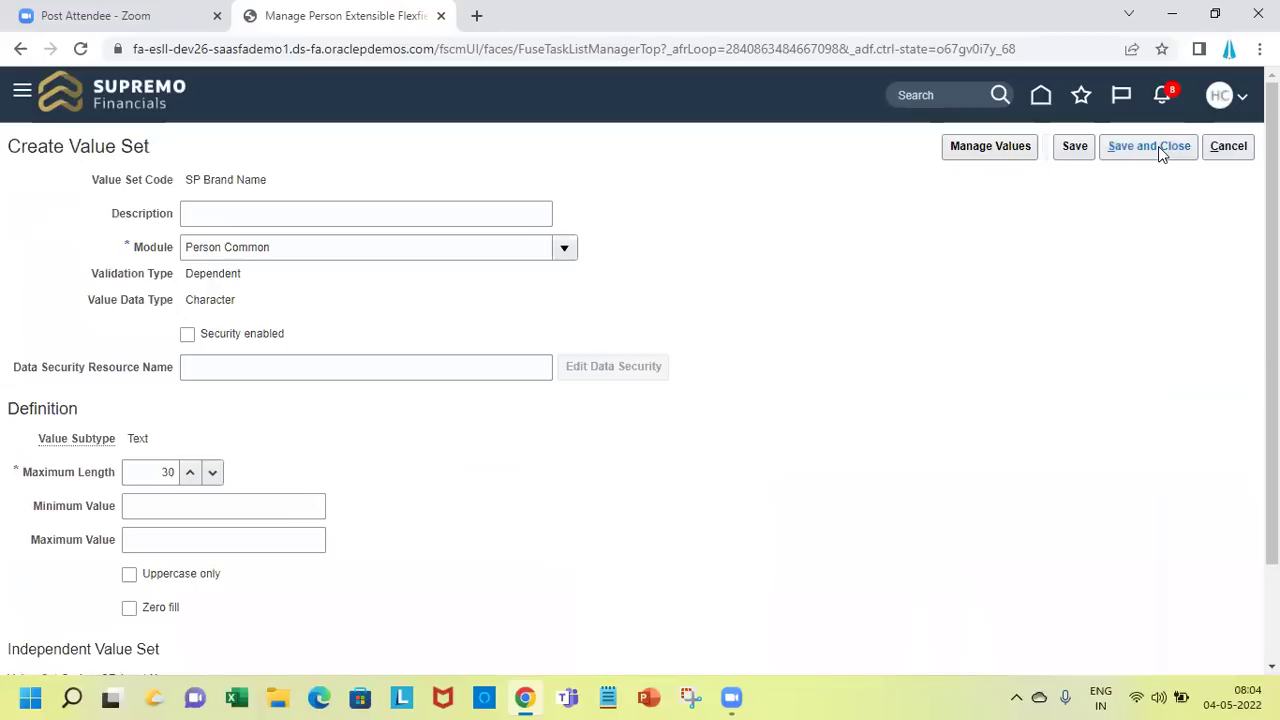
# Save the SP Brand Name value set and the Brand Name segment, then select its row
pyautogui.click(1158, 146)
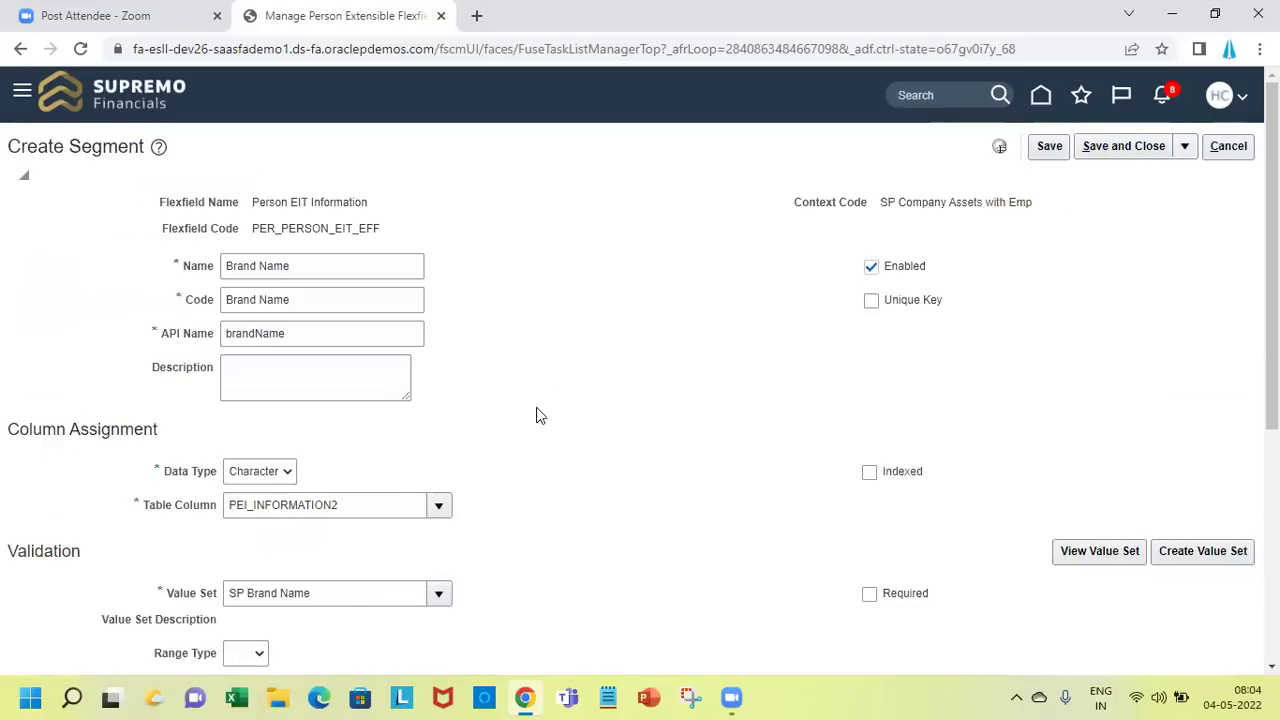
pyautogui.click(1145, 146)
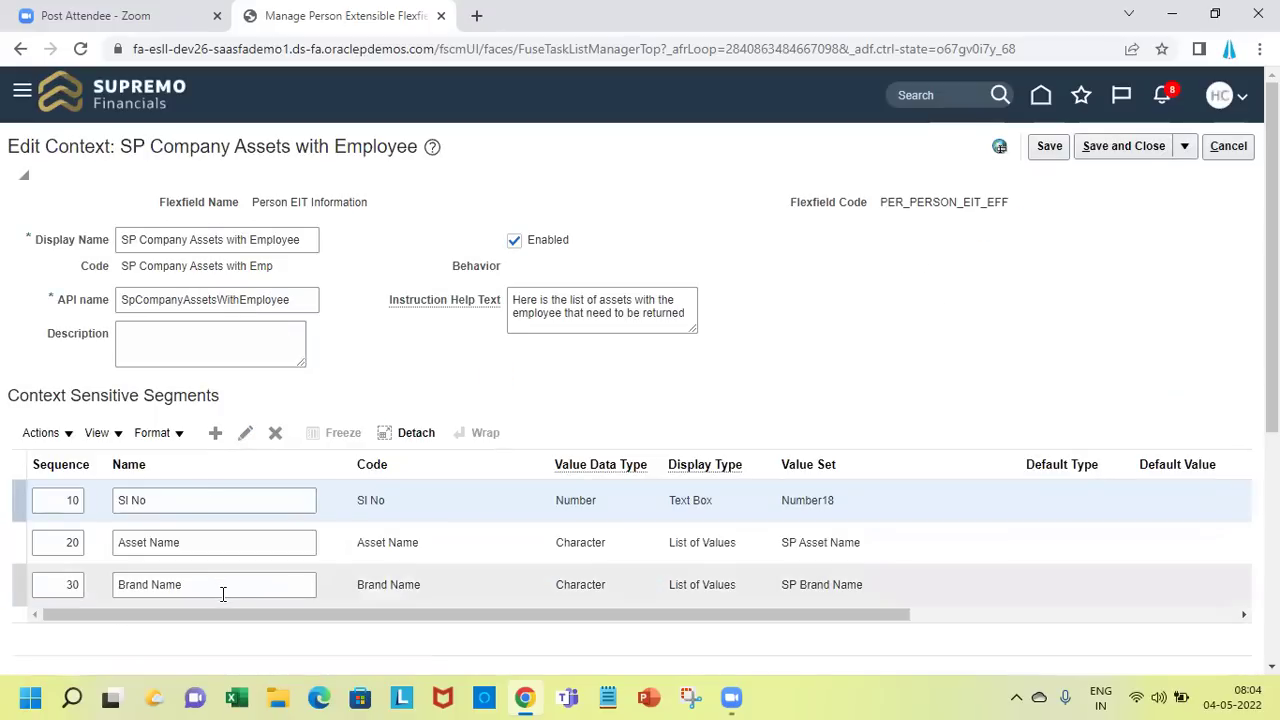
pyautogui.click(223, 592)
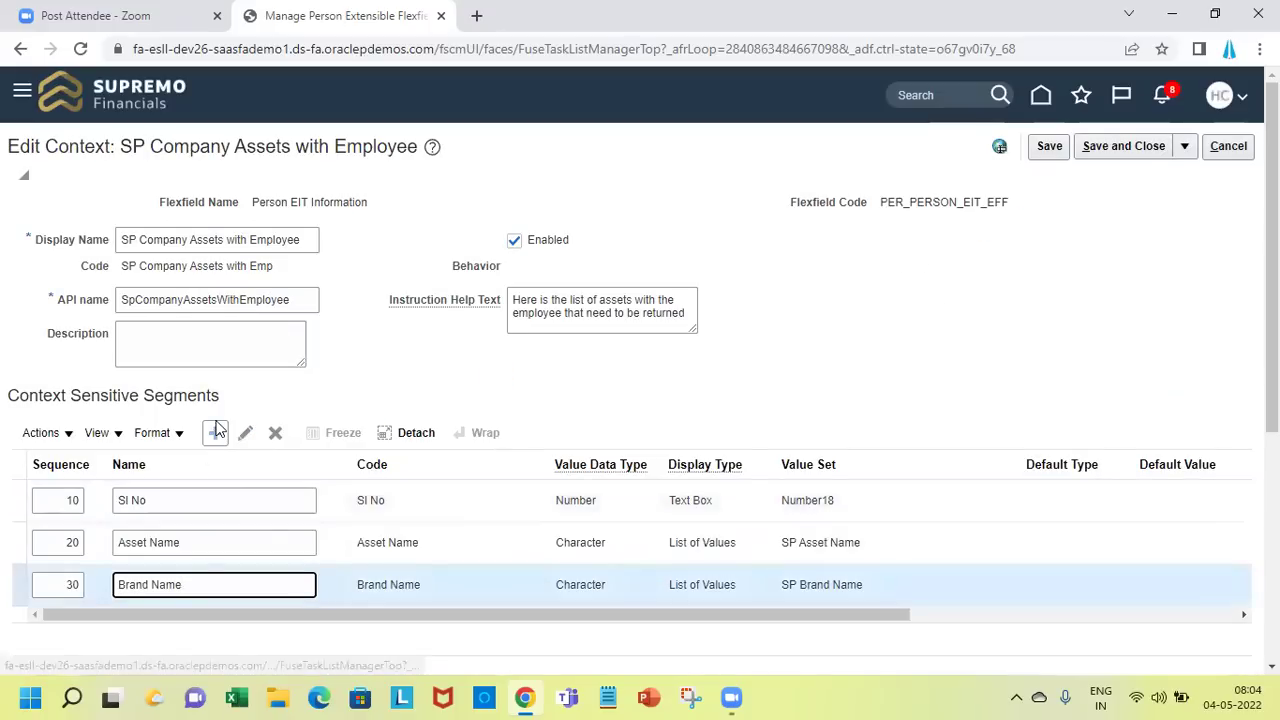
# Create a new segment named 'Date of Issue' with data type Date
pyautogui.click(216, 432)
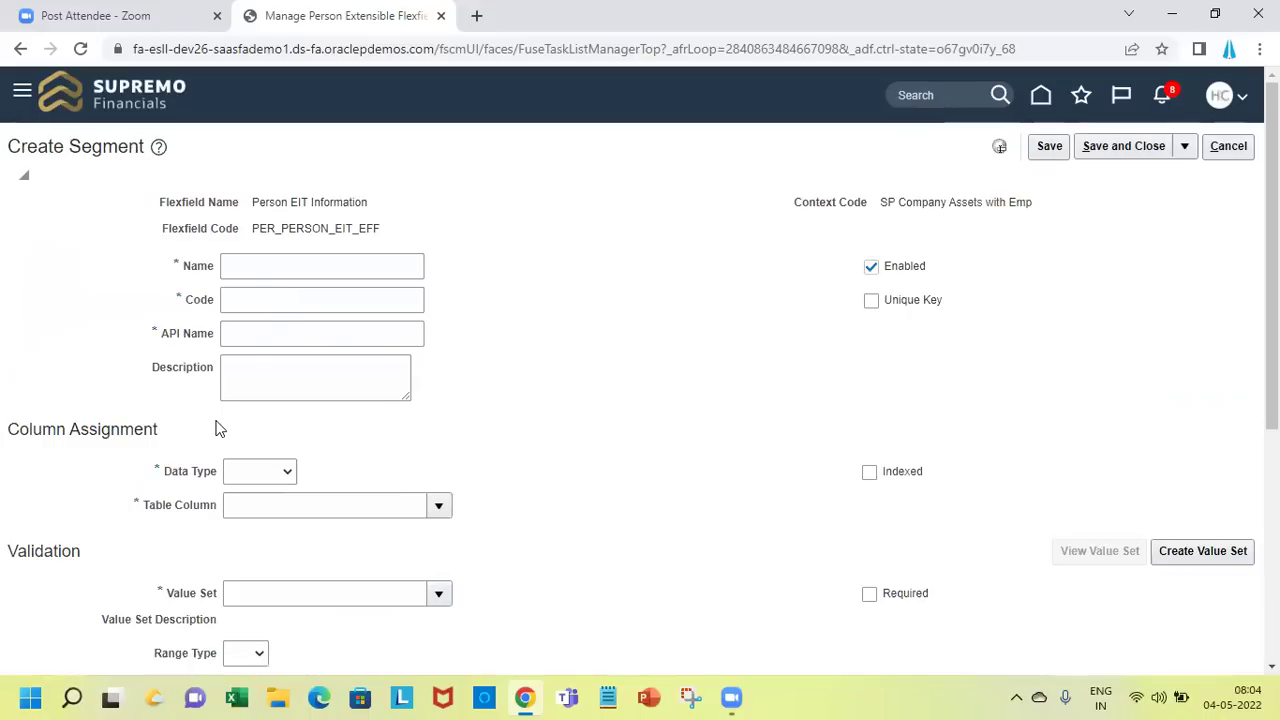
pyautogui.click(260, 277)
pyautogui.write('Date of Issue')
pyautogui.press('Tab')
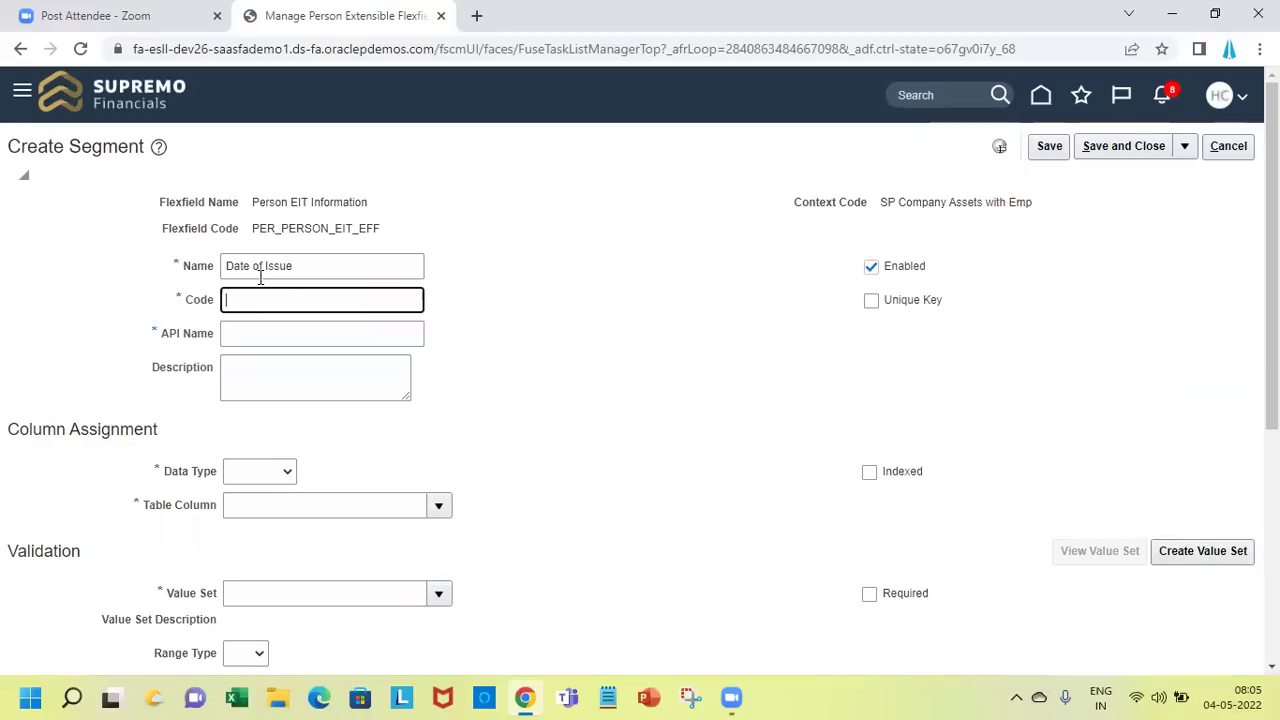
pyautogui.click(287, 474)
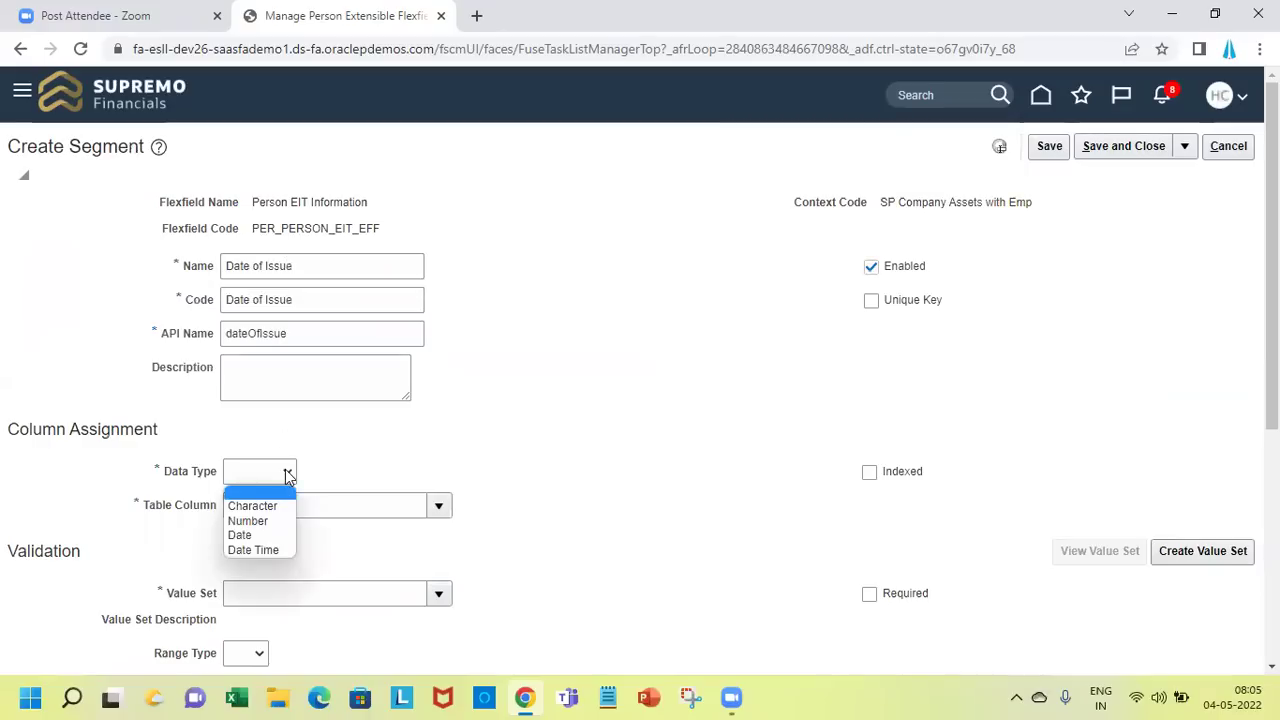
pyautogui.click(283, 538)
# Assign value set HRC_STANDARD_DATE and save Date of Issue as segment 40
pyautogui.click(296, 601)
pyautogui.write('P')
pyautogui.write('E')
pyautogui.write('RC')
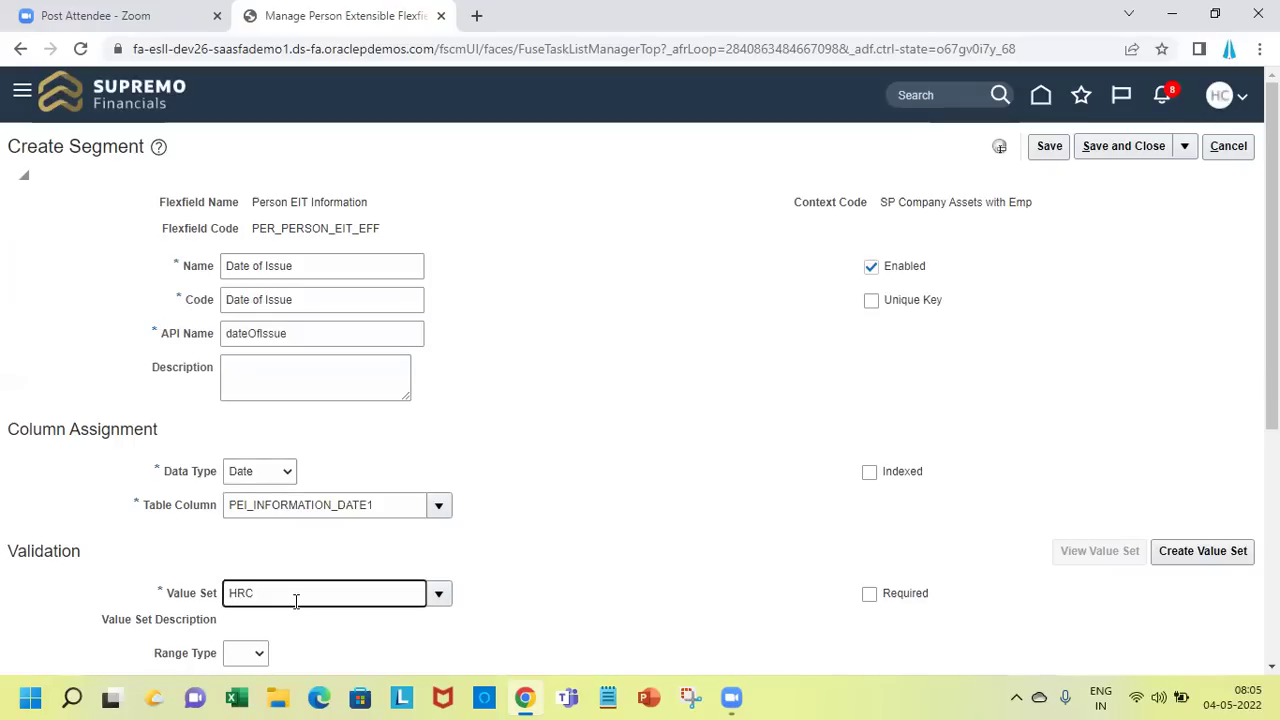
pyautogui.press('Tab')
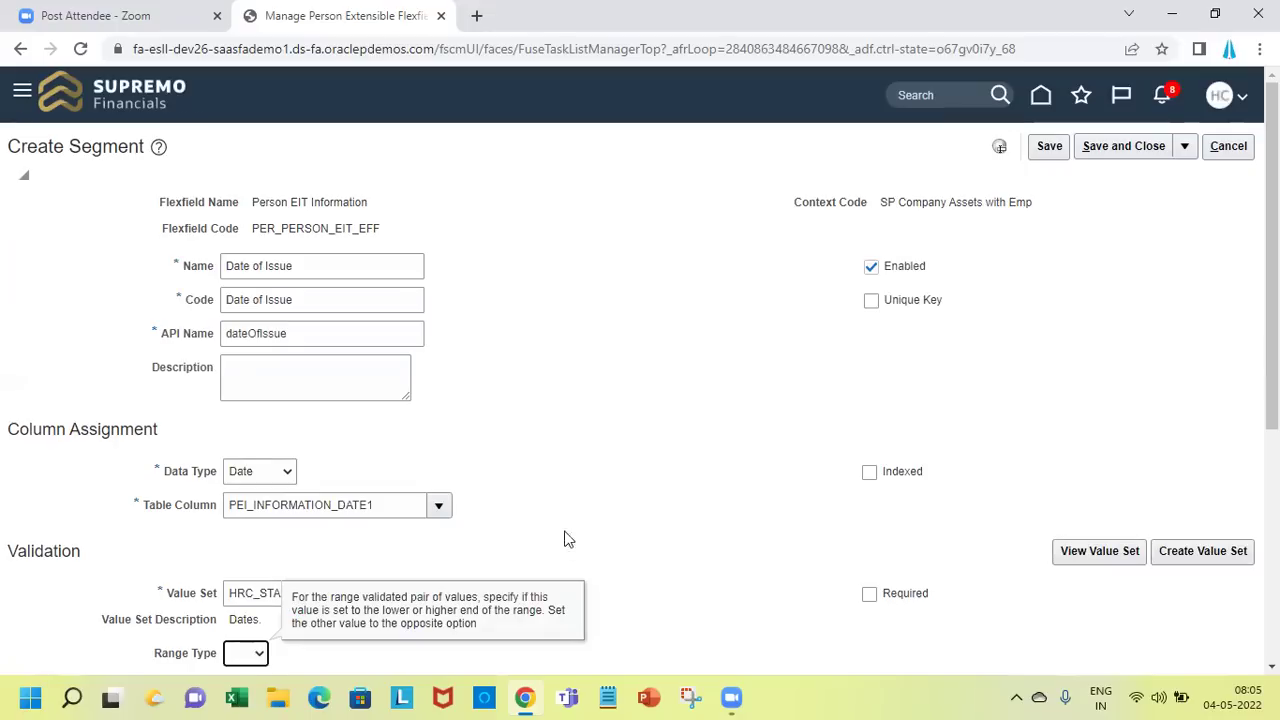
pyautogui.click(678, 522)
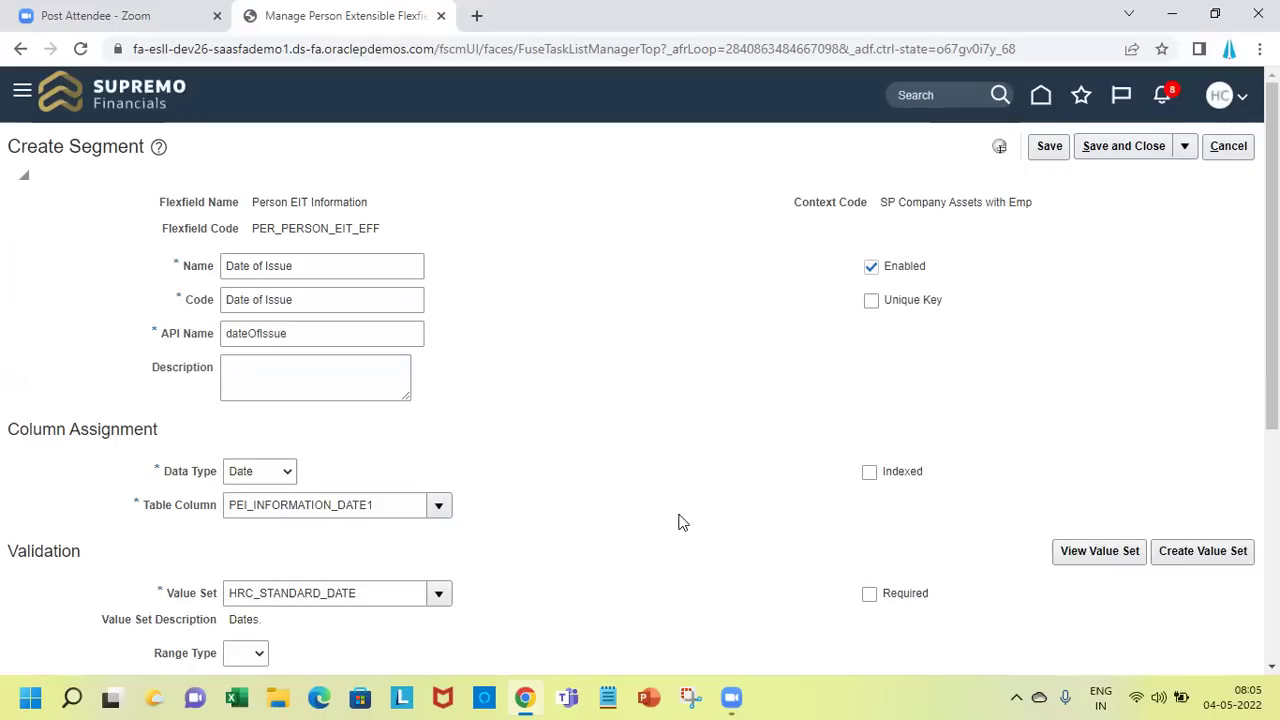
pyautogui.click(1100, 160)
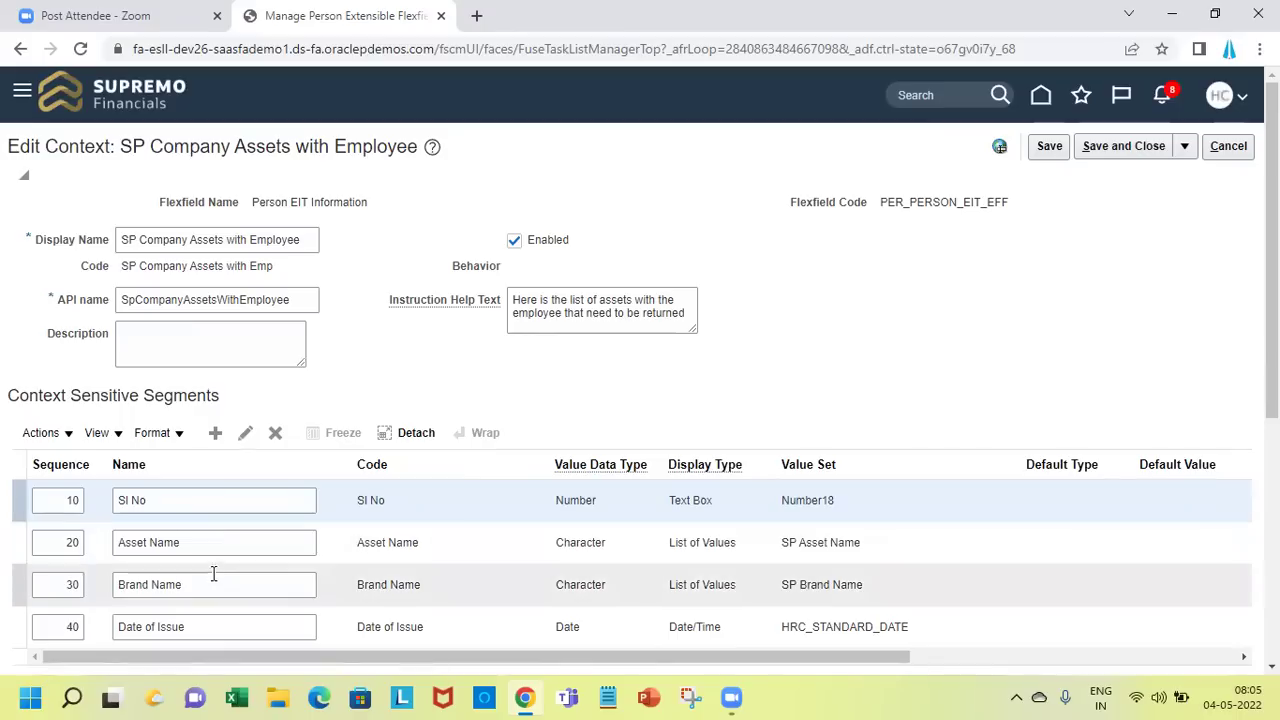
pyautogui.click(230, 631)
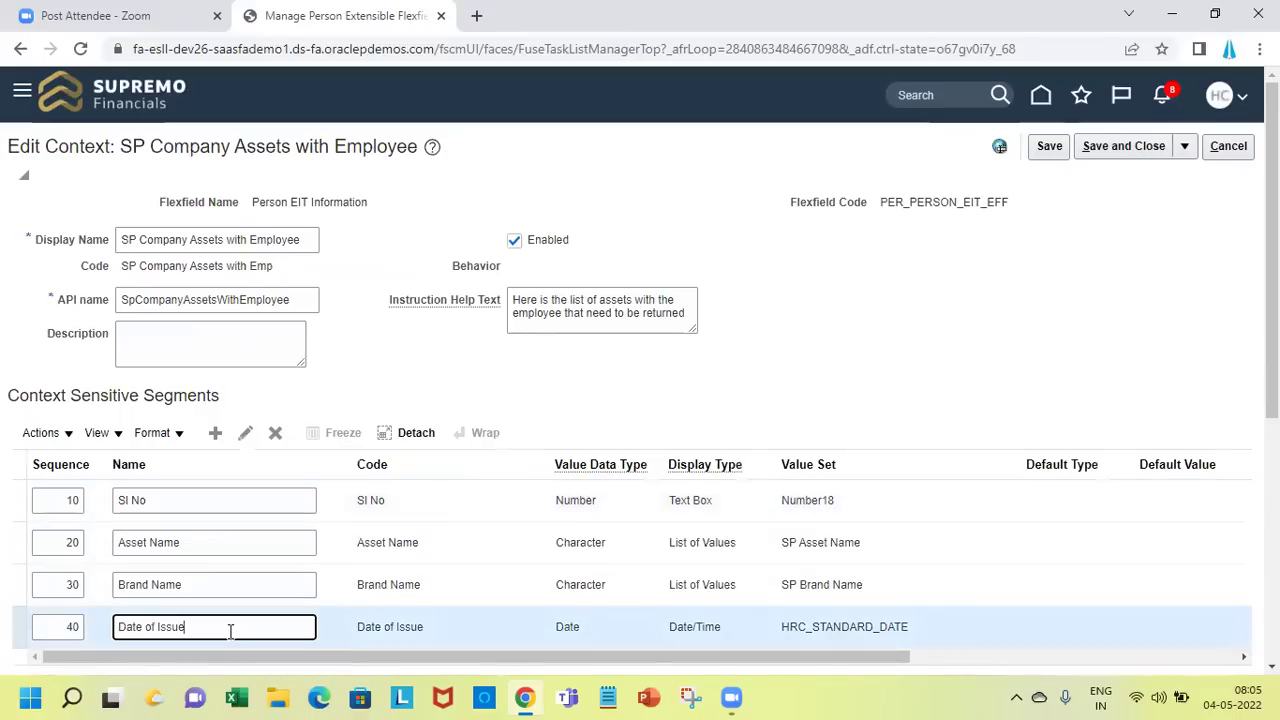
pyautogui.click(212, 439)
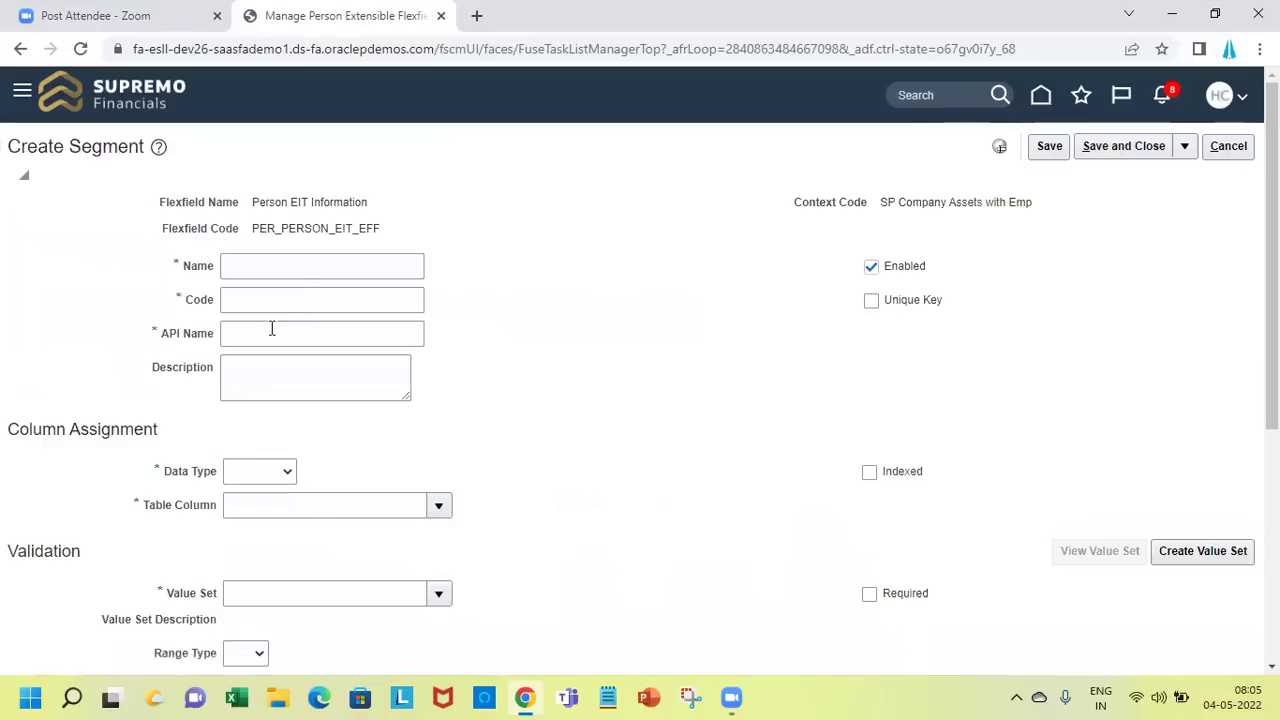
# Name the new segment 'Date of Return'
pyautogui.click(301, 278)
pyautogui.write('Date pf')
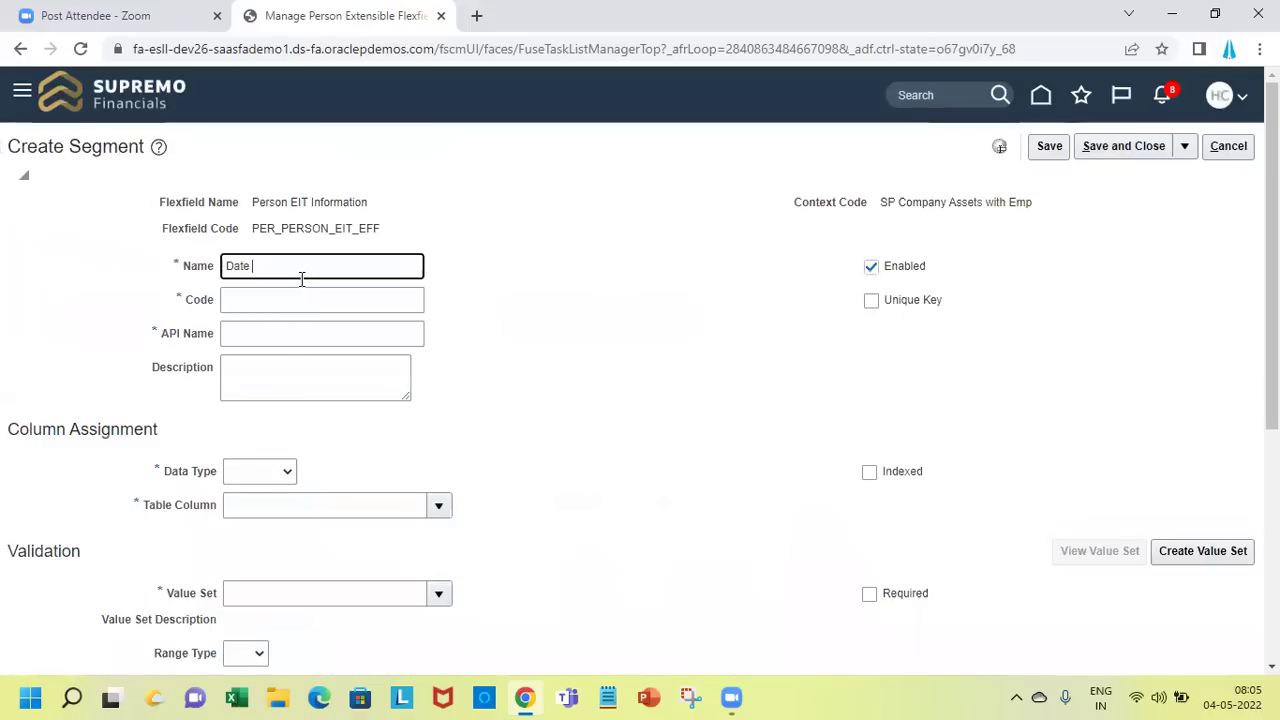
pyautogui.press('BackSpace')
pyautogui.press('BackSpace')
pyautogui.press('BackSpace')
pyautogui.write('of Return')
pyautogui.press('Tab')
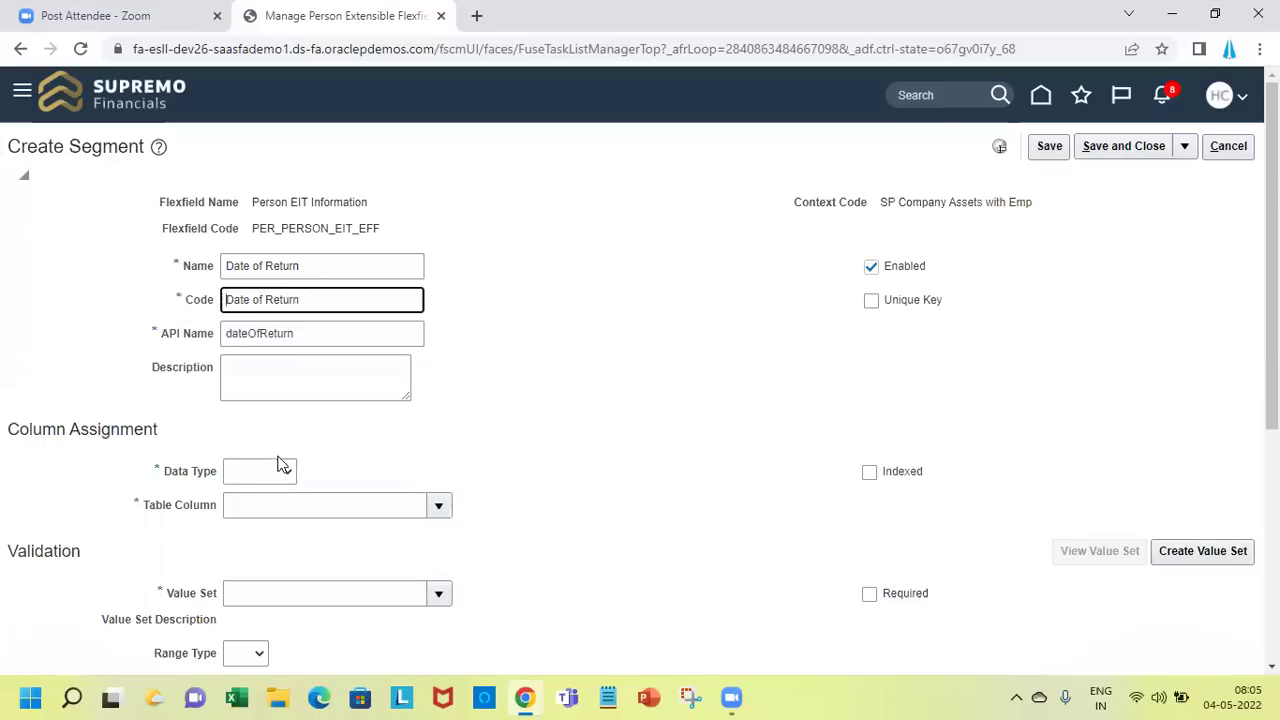
# Set the Date of Return data type to Date with value set HRC_STANDARD_DATE
pyautogui.click(278, 467)
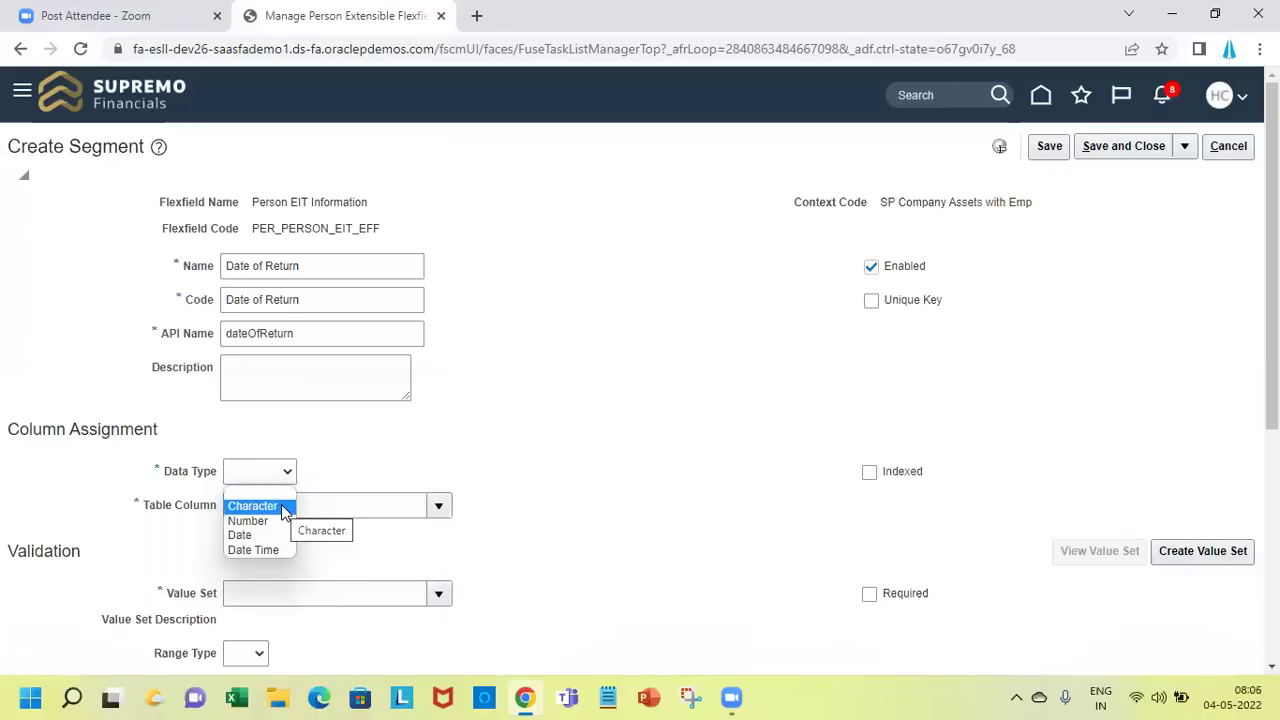
pyautogui.click(369, 462)
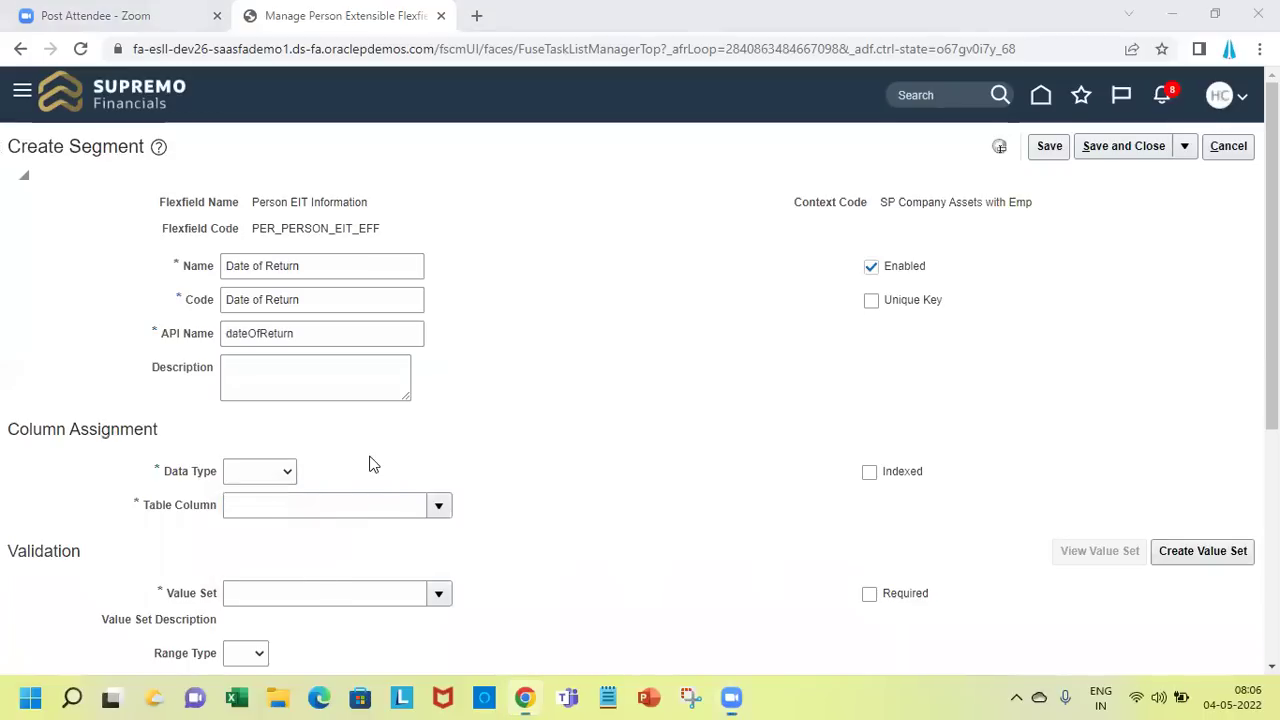
pyautogui.click(287, 472)
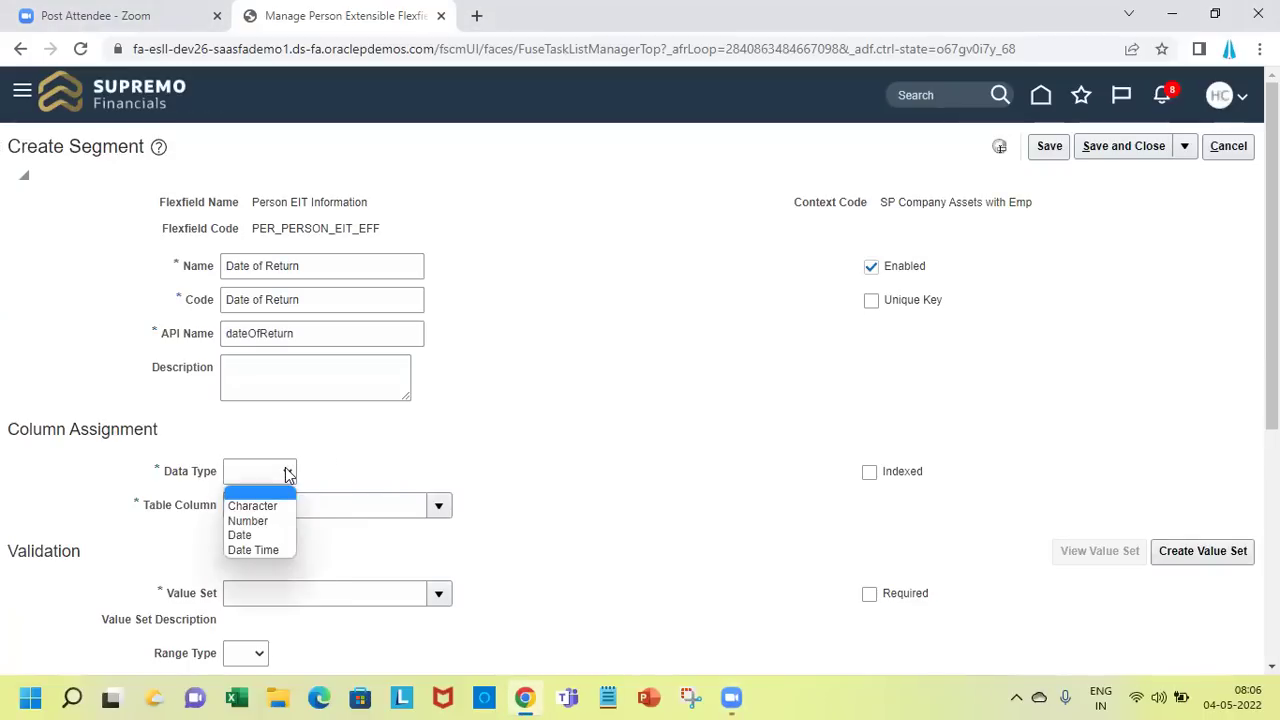
pyautogui.click(272, 538)
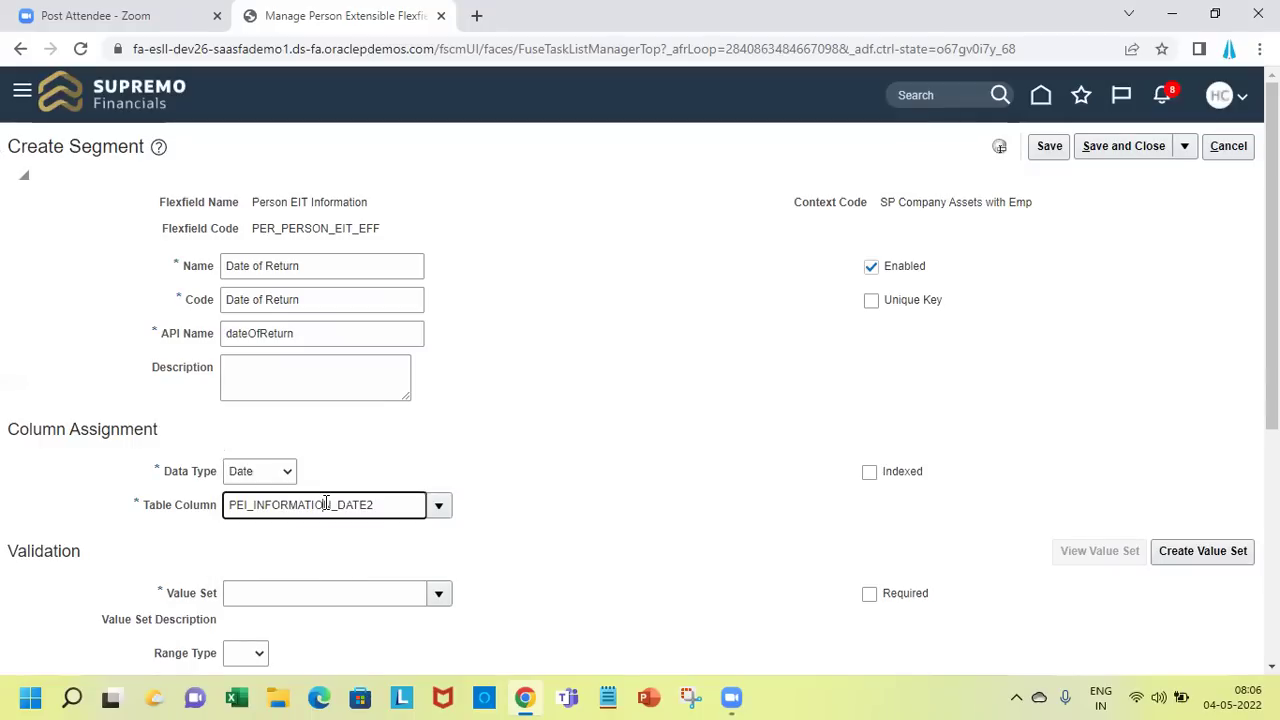
pyautogui.click(298, 585)
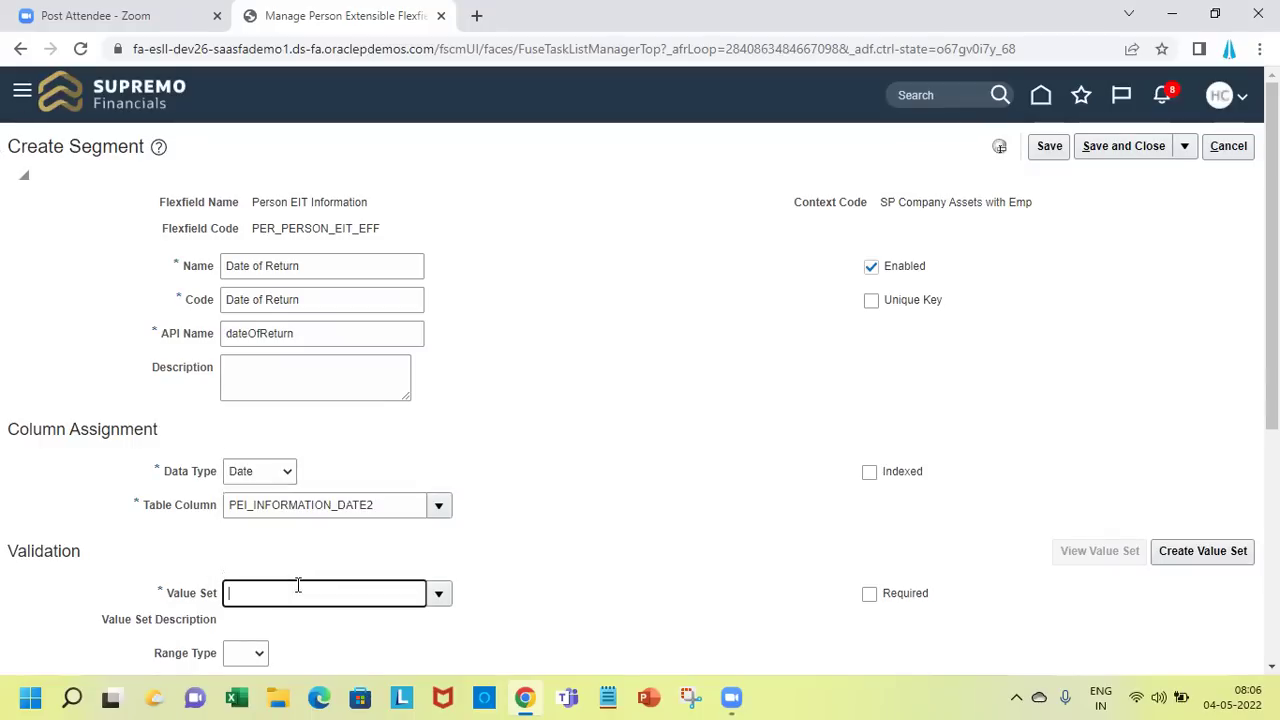
pyautogui.write('HRC_STA')
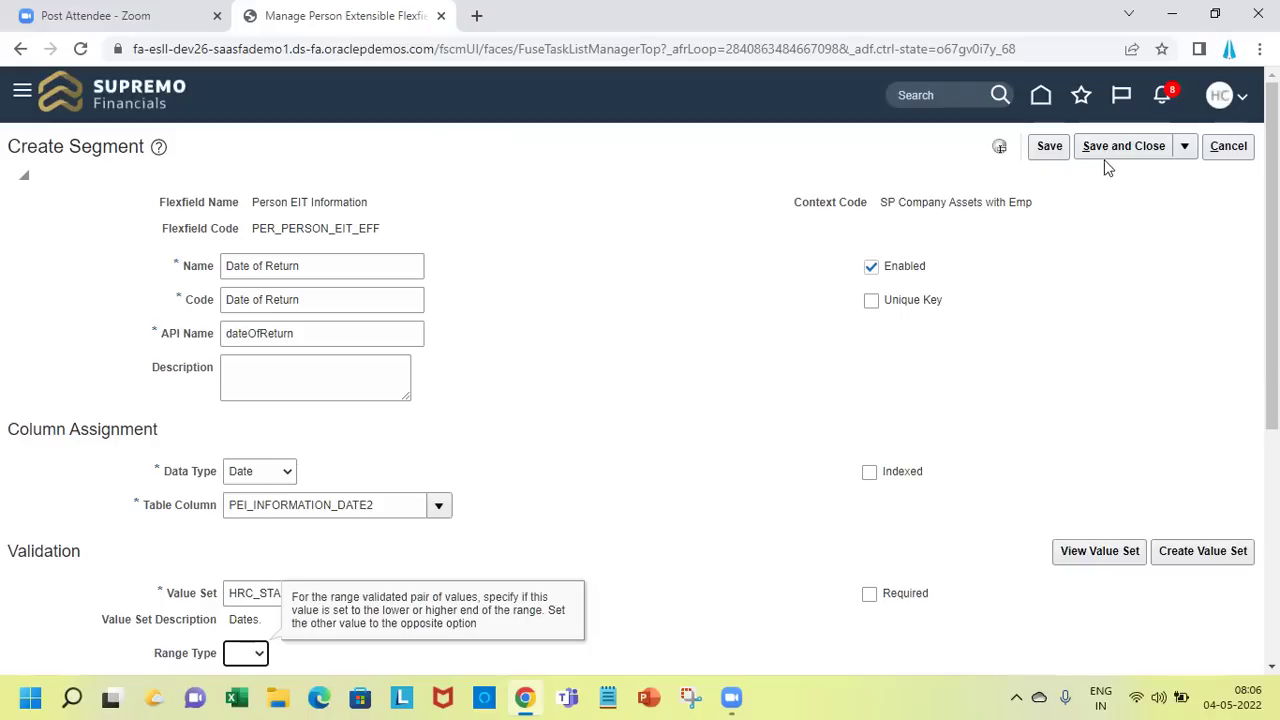
pyautogui.scroll(-4, 640, 400)
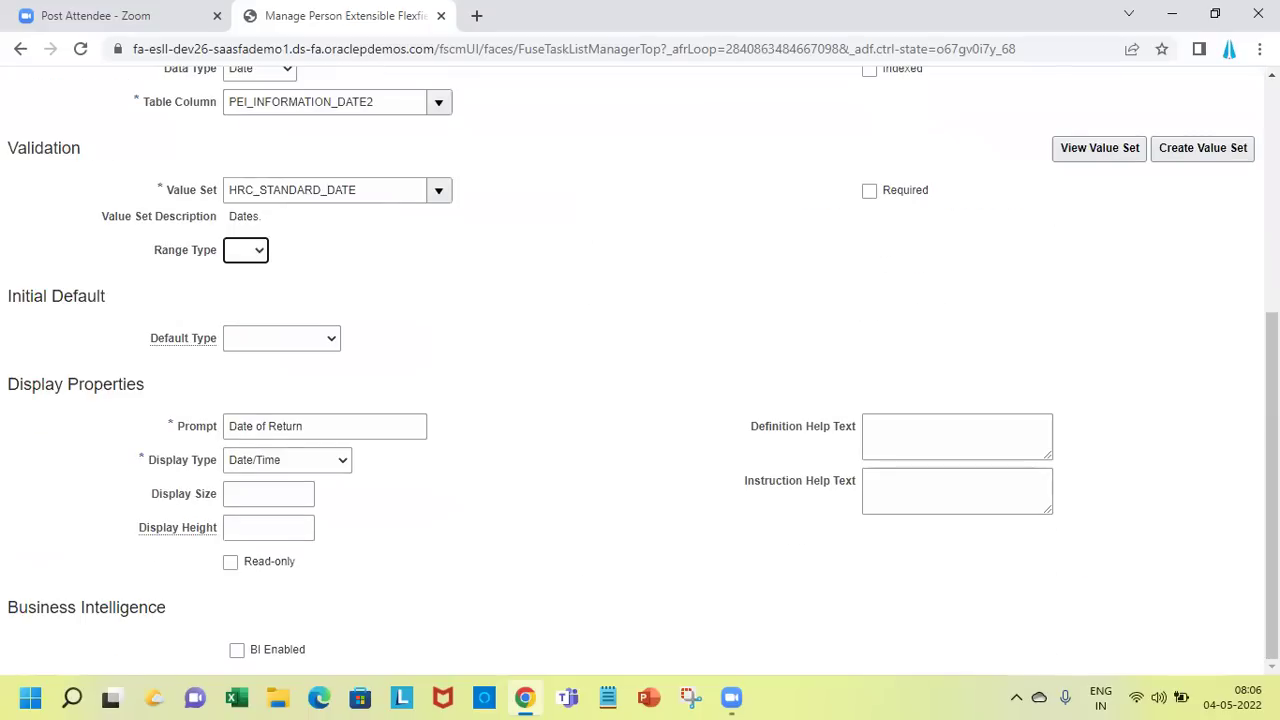
pyautogui.scroll(4, 1272, 400)
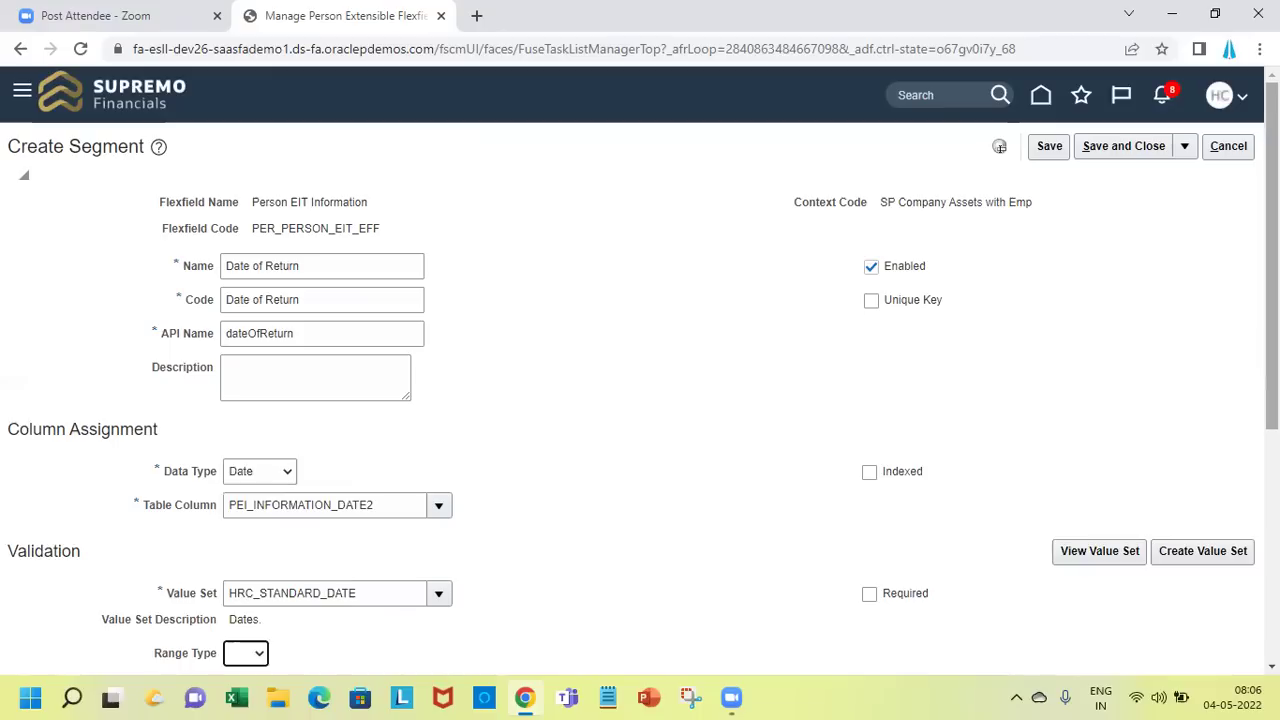
# Save the Date of Return segment and the context, returning to Manage Contexts
pyautogui.click(1124, 147)
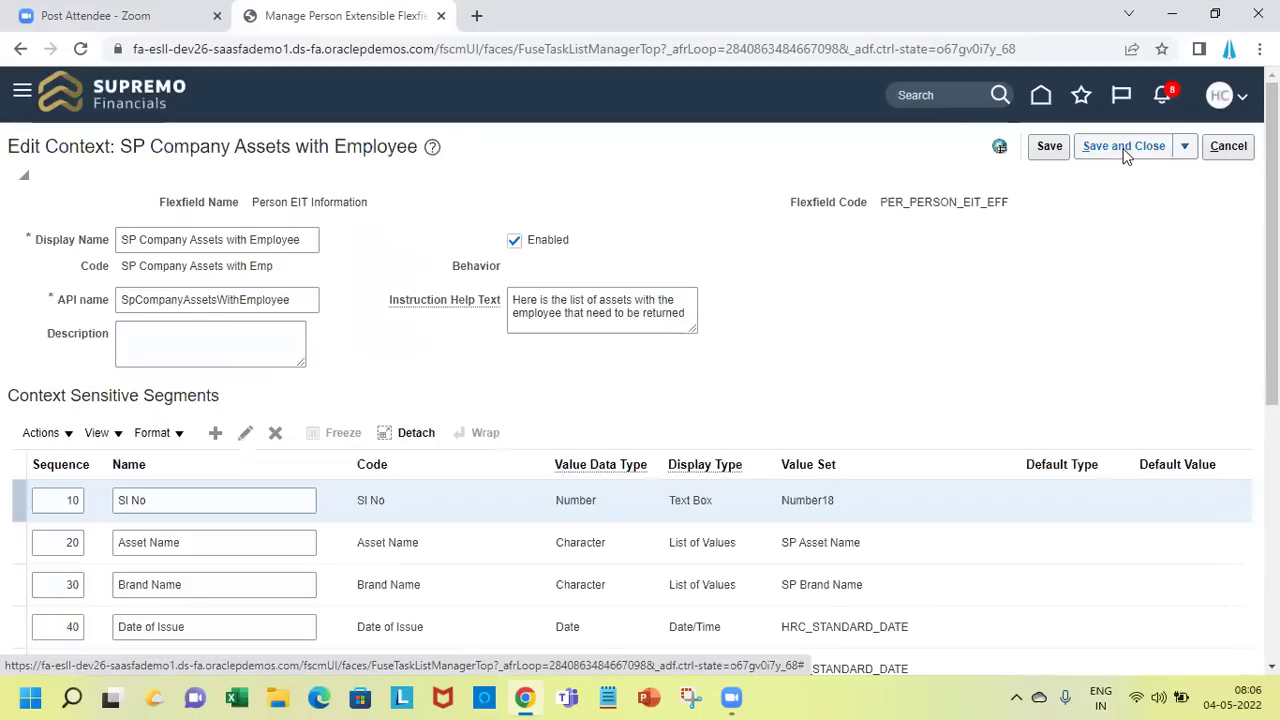
pyautogui.click(1121, 148)
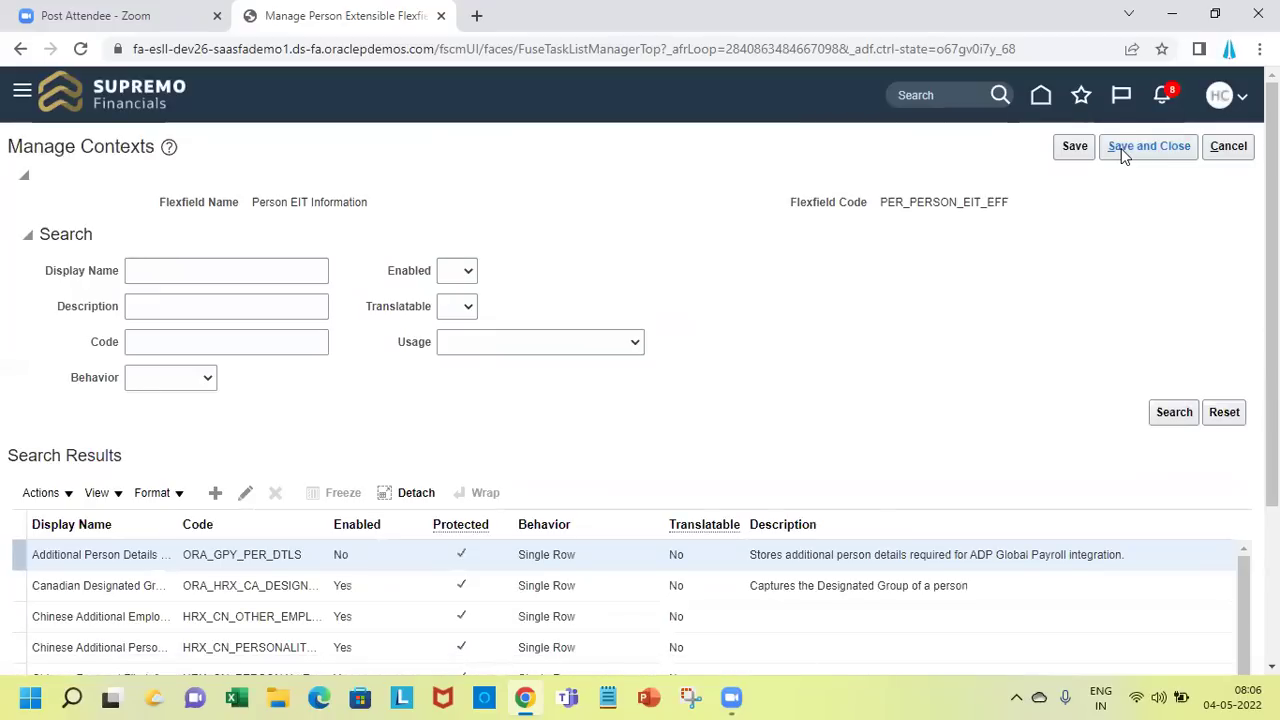
pyautogui.scroll(-3, 658, 548)
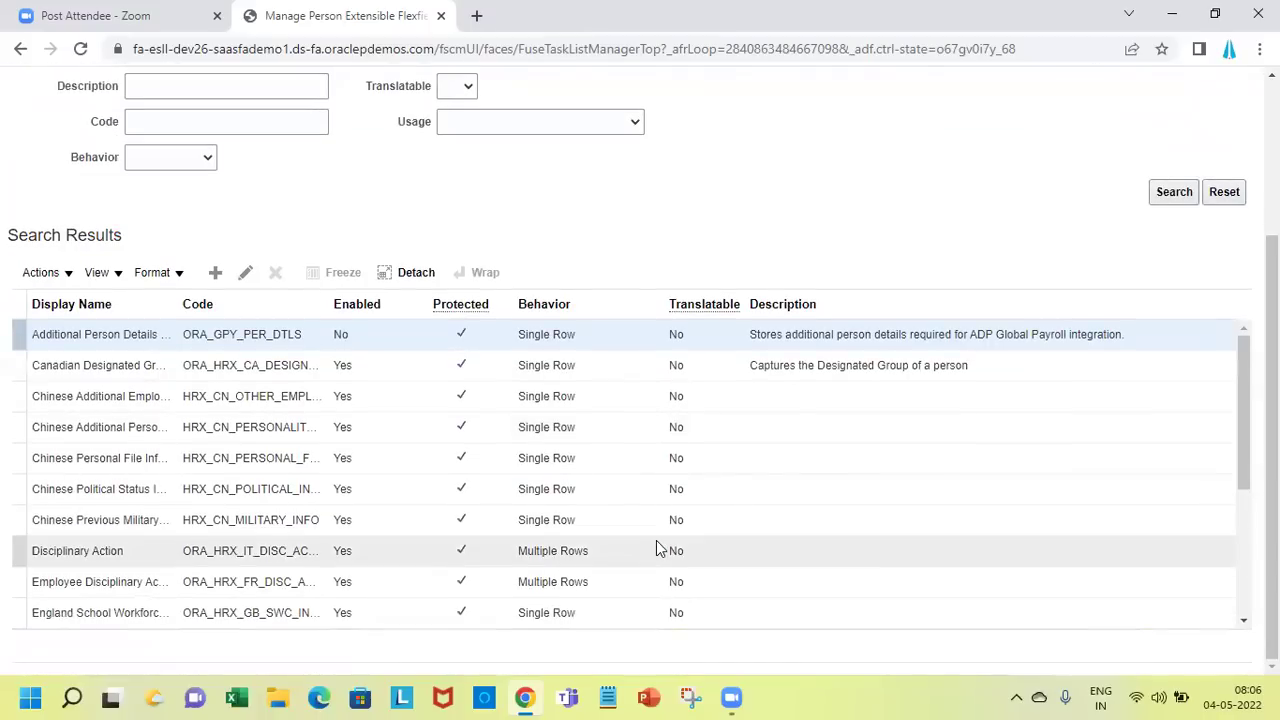
pyautogui.scroll(3, 640, 365)
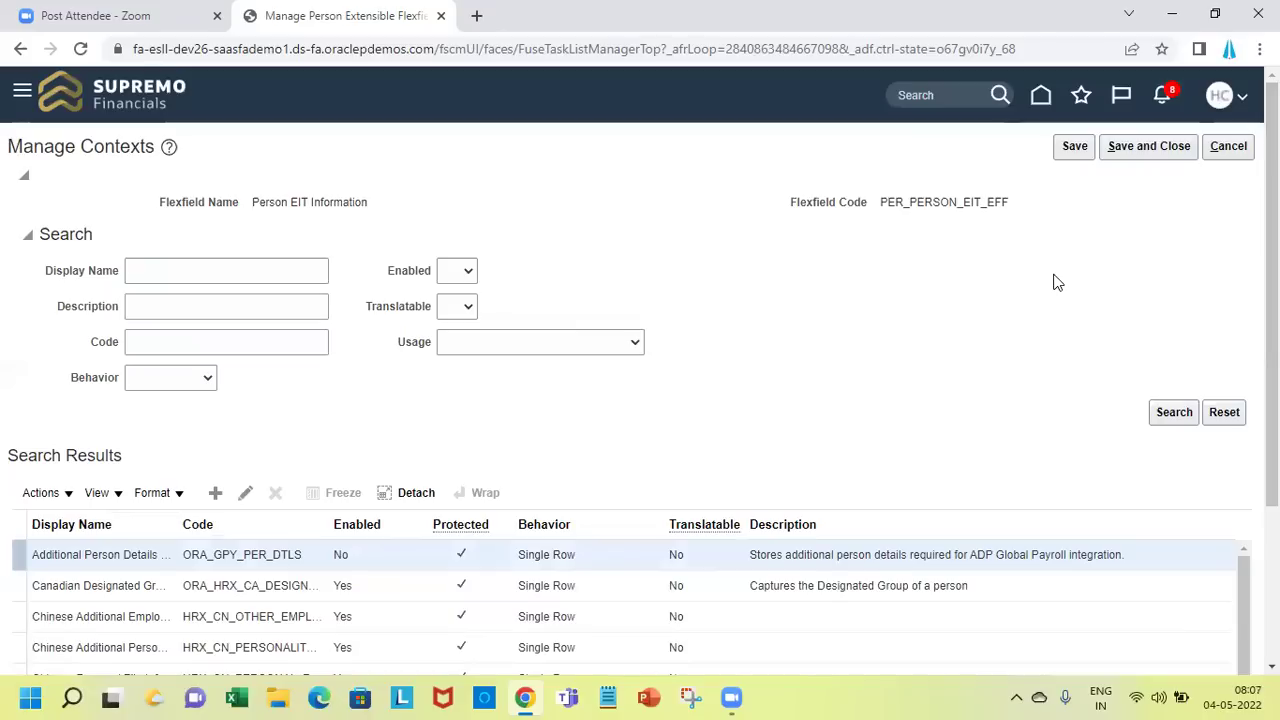
# Return to the flexfield and show Person Extra Information's associated contexts
pyautogui.click(1146, 158)
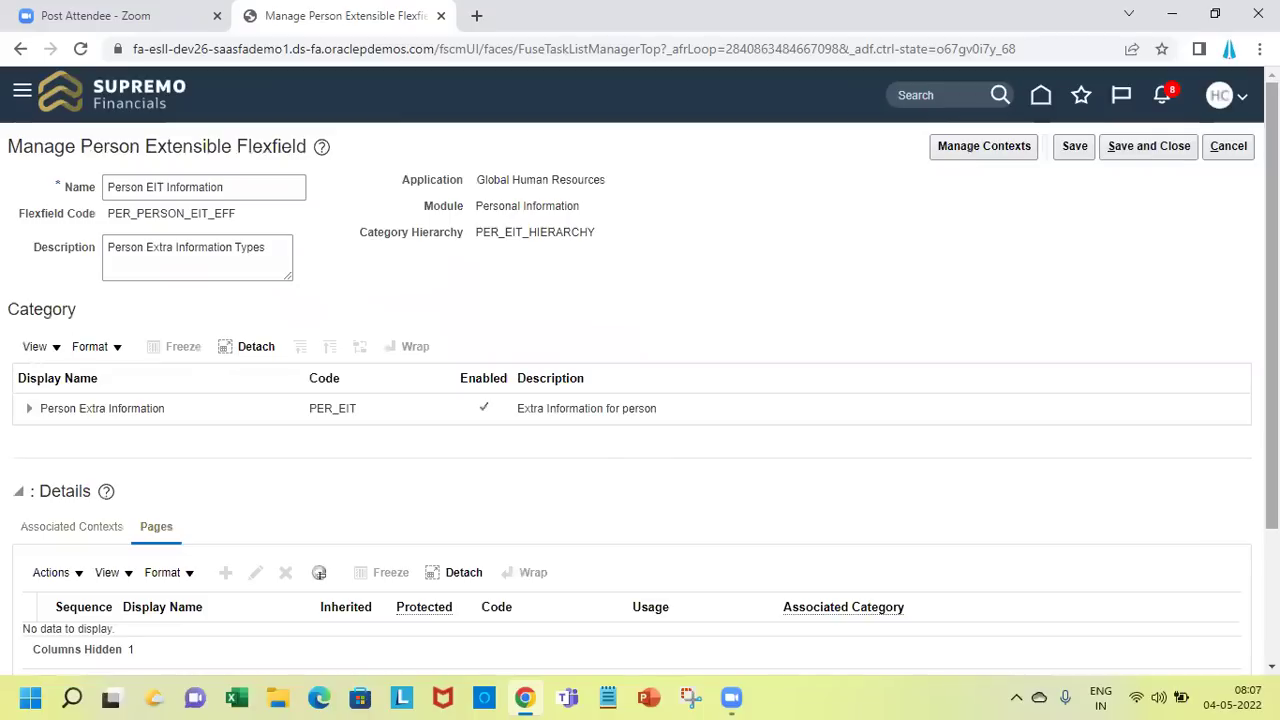
pyautogui.scroll(-1, 640, 373)
pyautogui.scroll(-2, 640, 373)
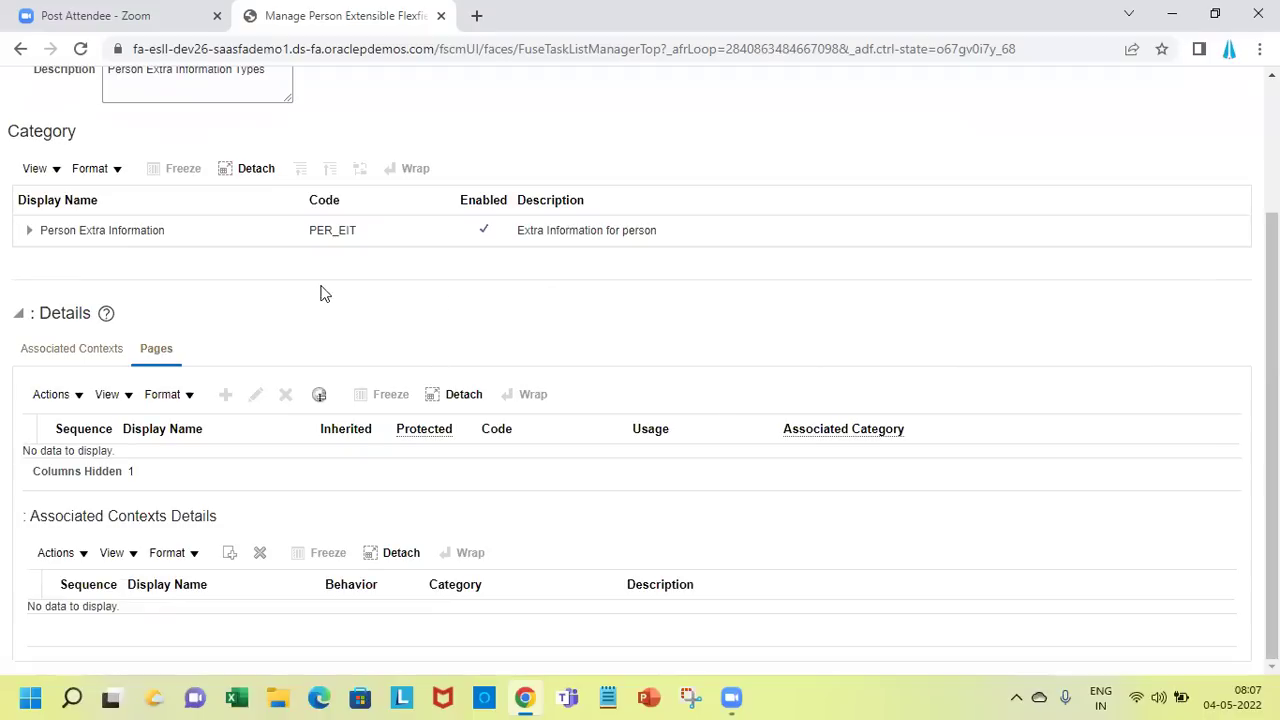
pyautogui.click(248, 230)
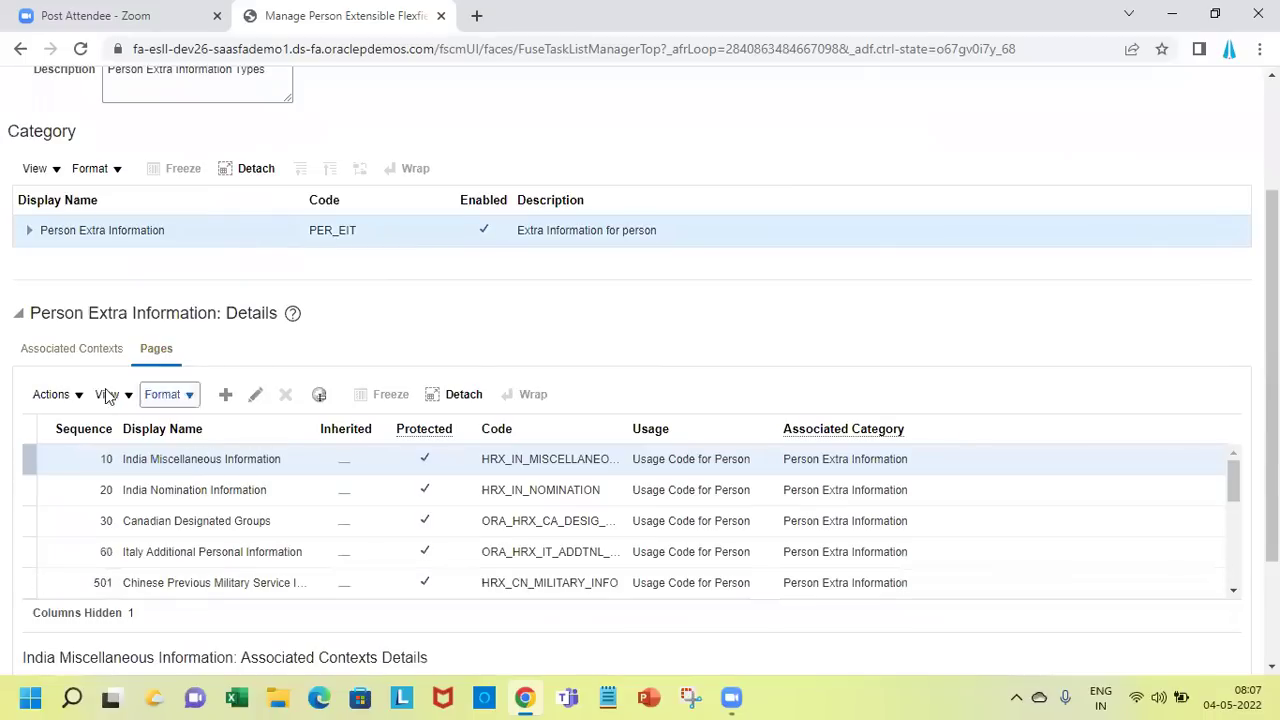
pyautogui.click(73, 360)
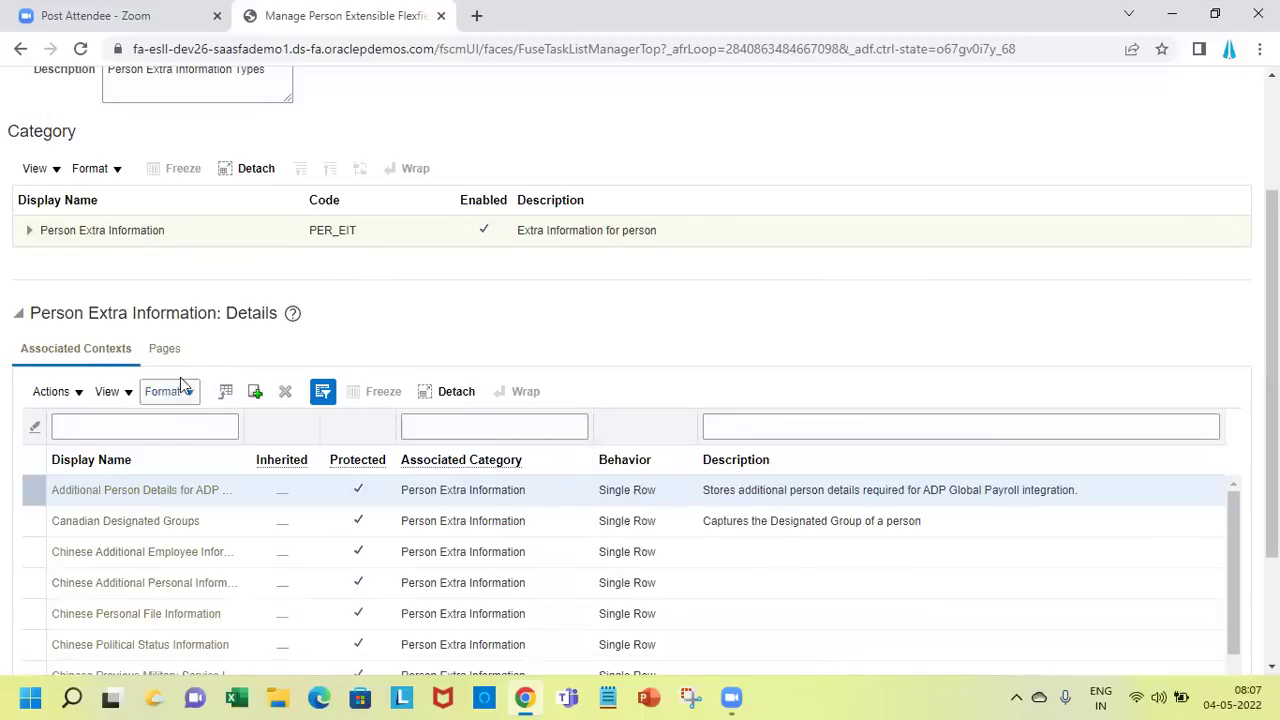
# Search 'SP' and associate the SP Company Assets with Employee context with the category
pyautogui.click(254, 393)
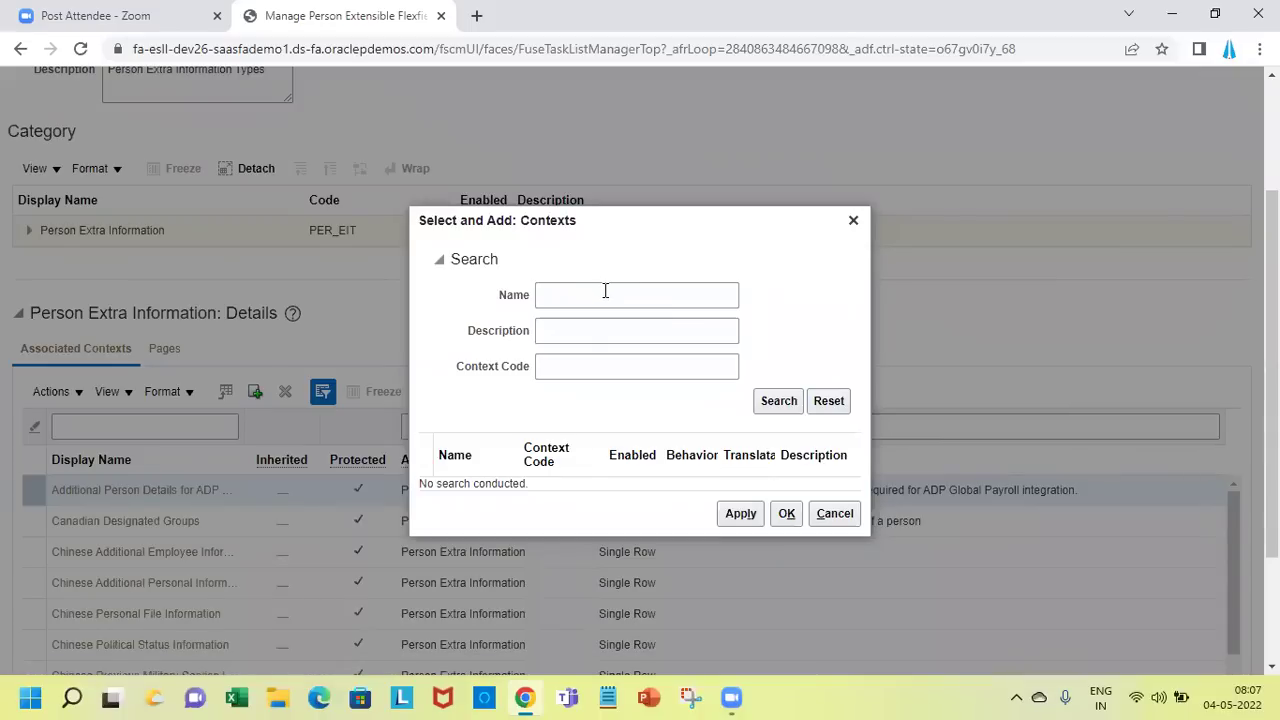
pyautogui.click(605, 291)
pyautogui.write('SP')
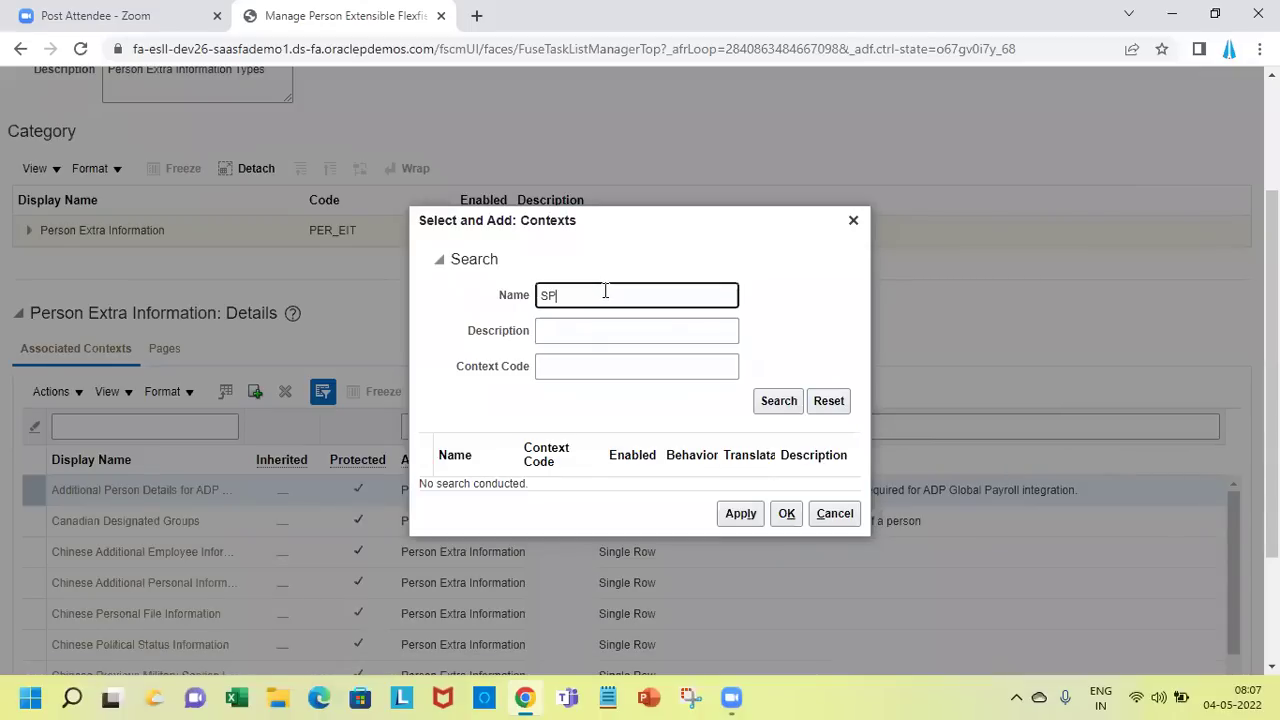
pyautogui.press('Return')
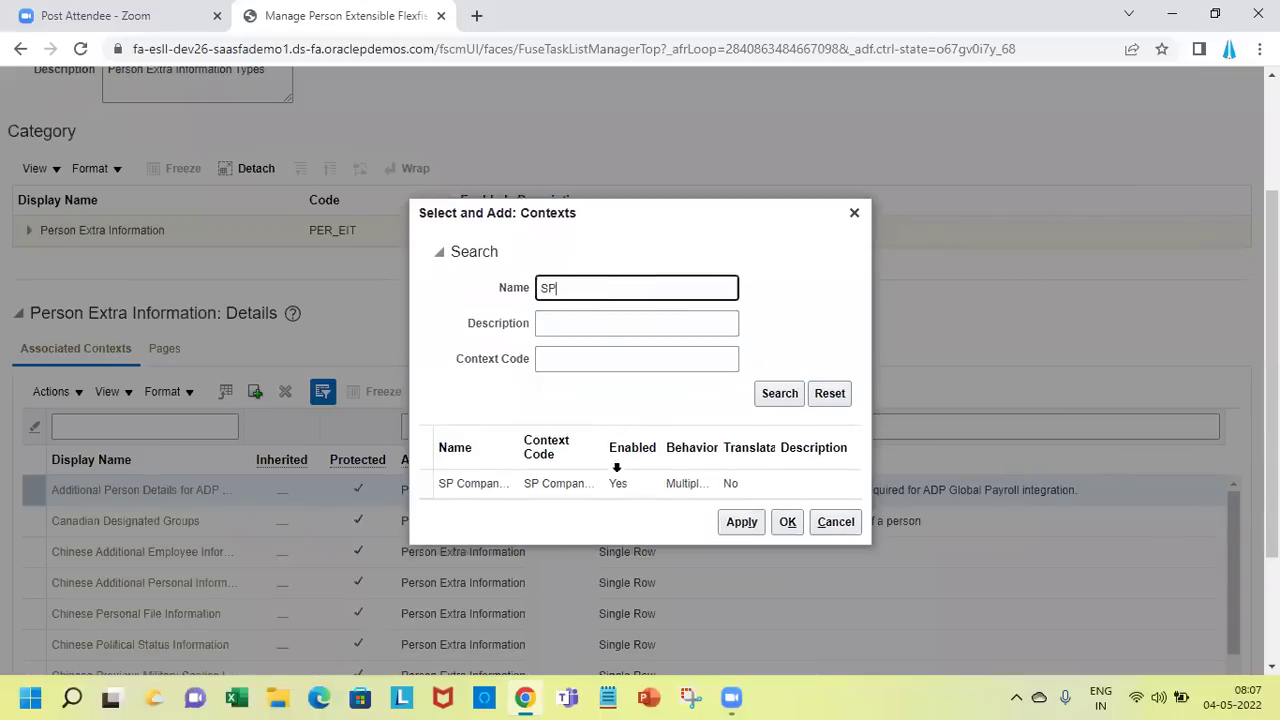
pyautogui.click(619, 483)
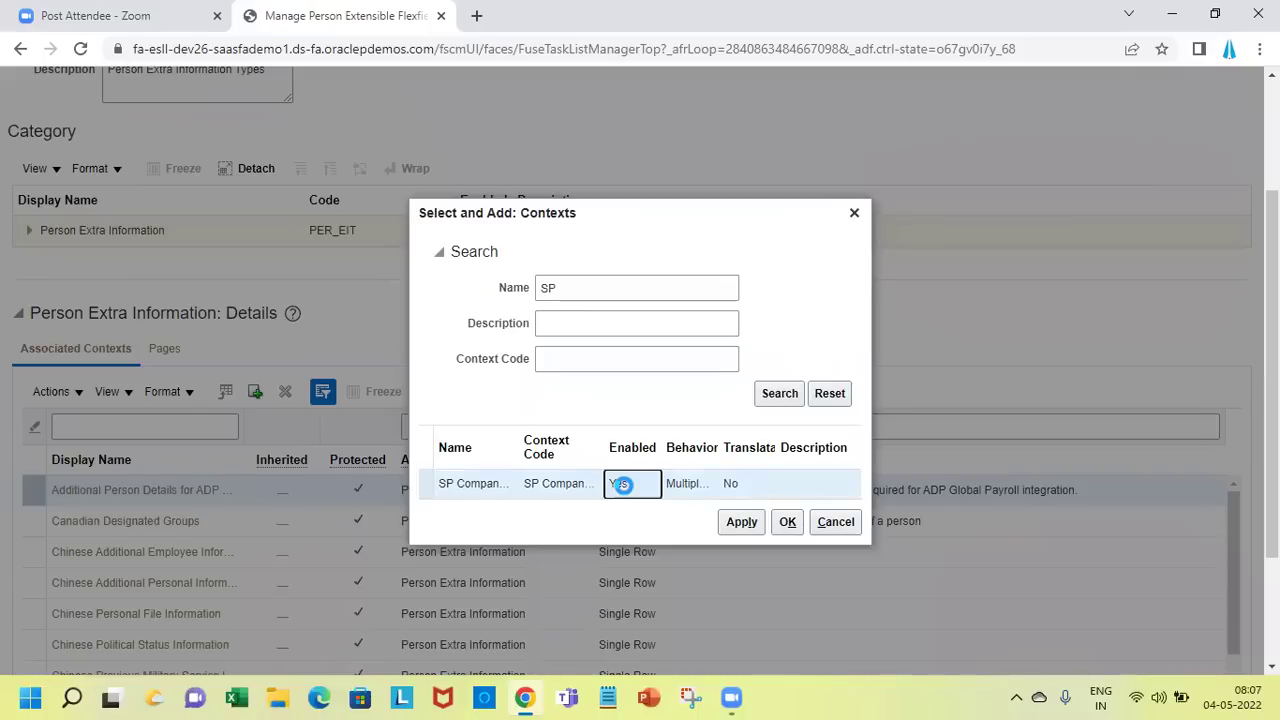
pyautogui.click(787, 525)
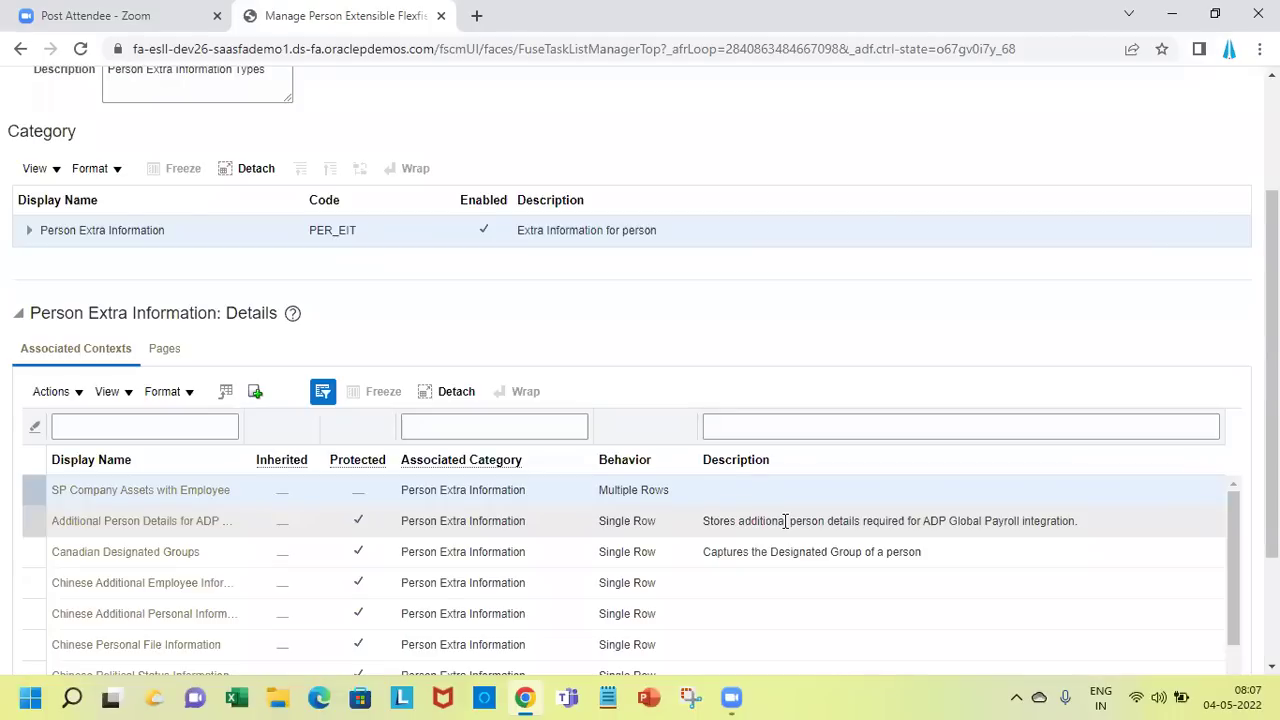
pyautogui.click(428, 502)
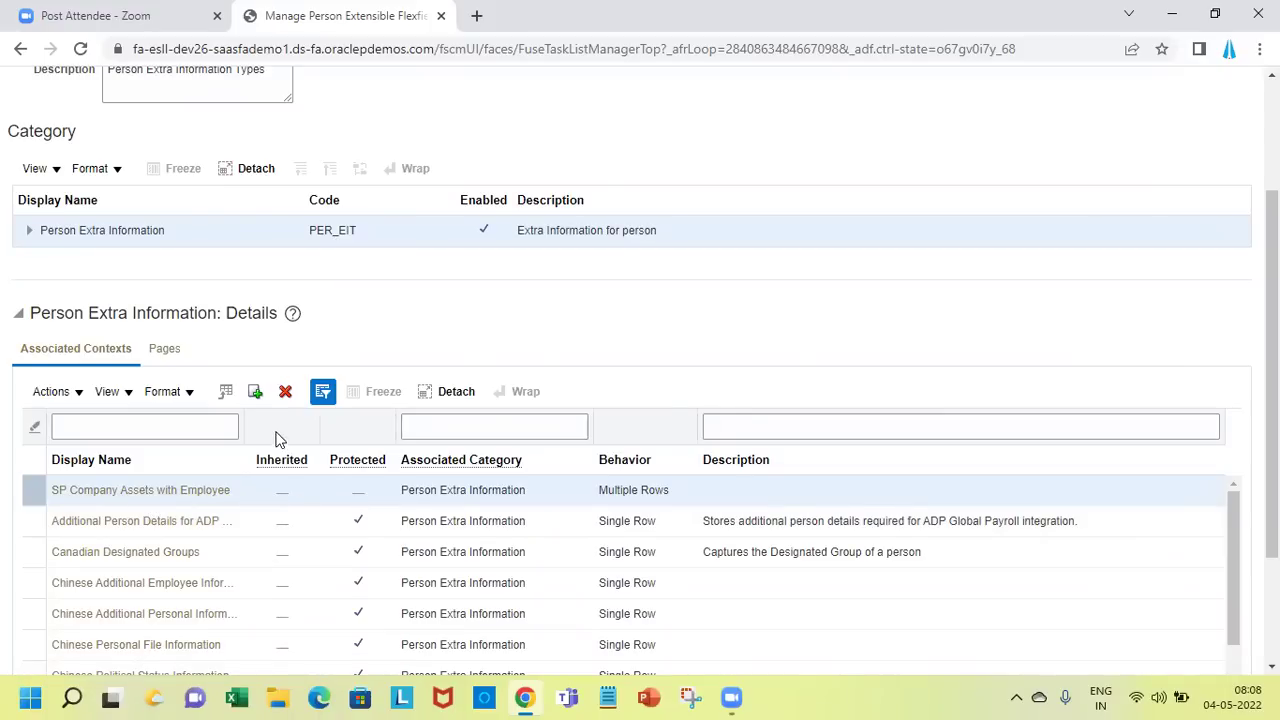
pyautogui.scroll(3, 1097, 177)
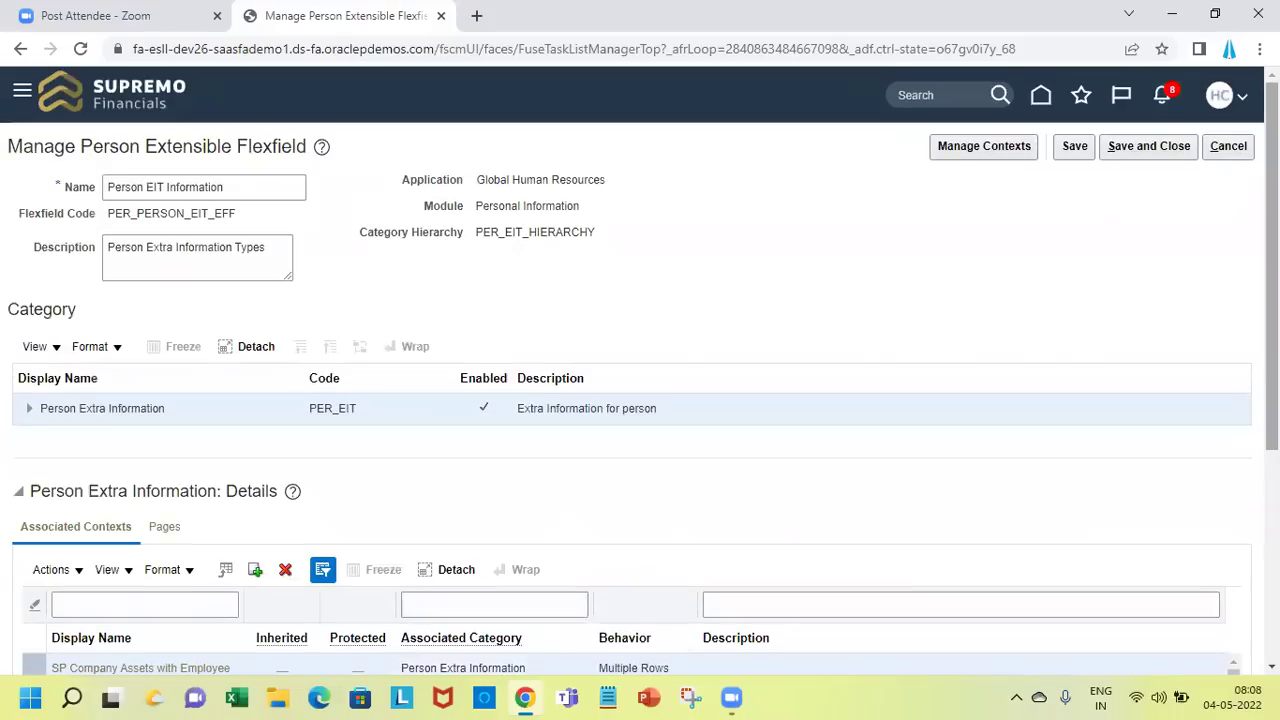
# Save the flexfield and show the Pages list for Person Extra Information
pyautogui.click(1076, 150)
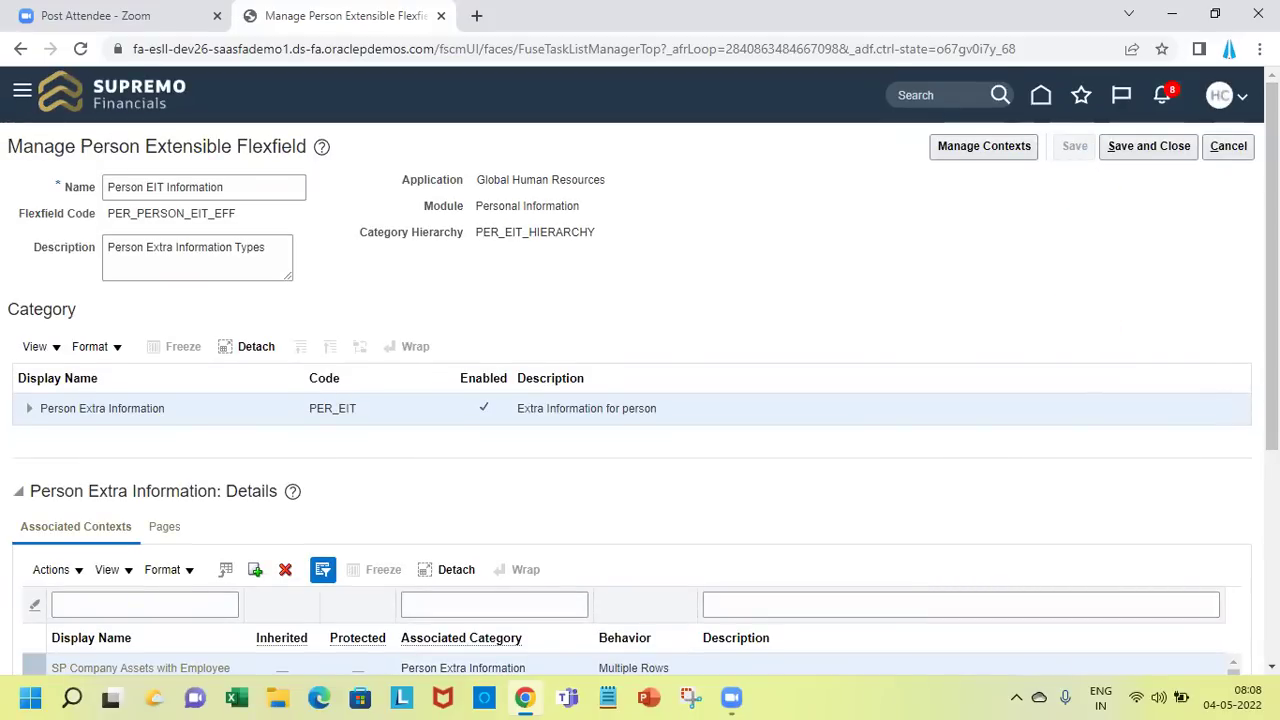
pyautogui.scroll(-3, 609, 222)
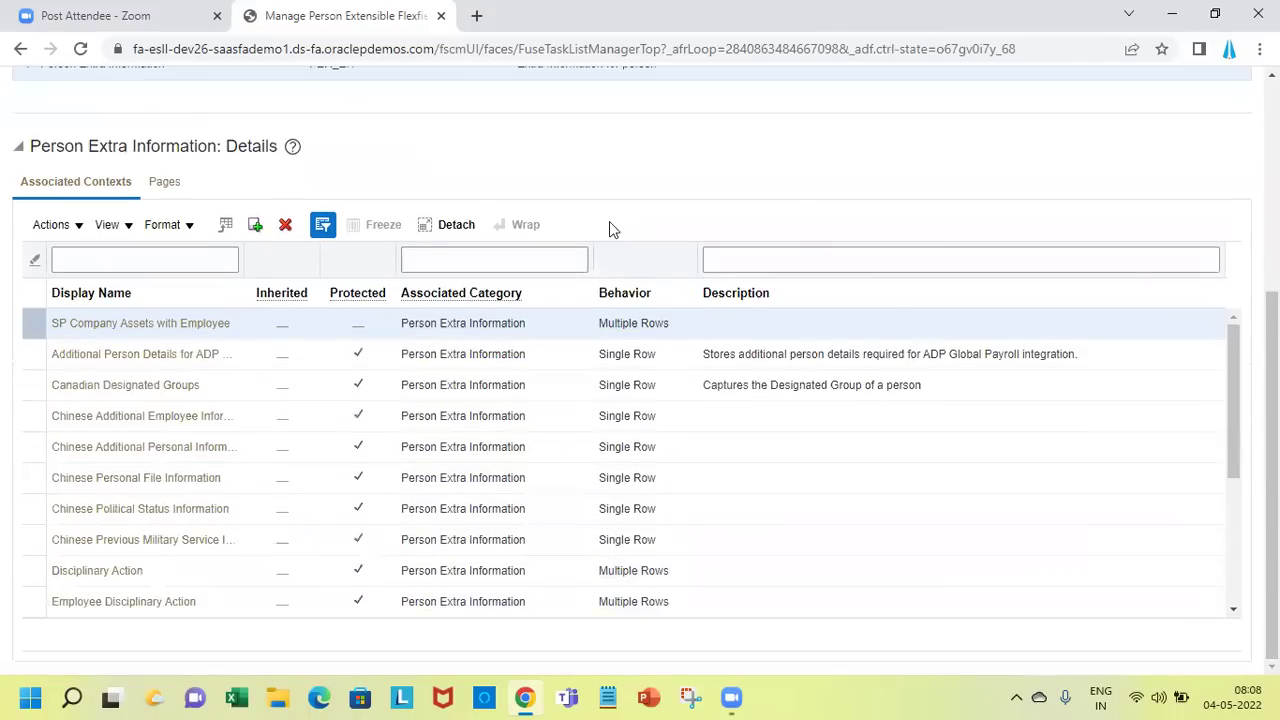
pyautogui.click(175, 188)
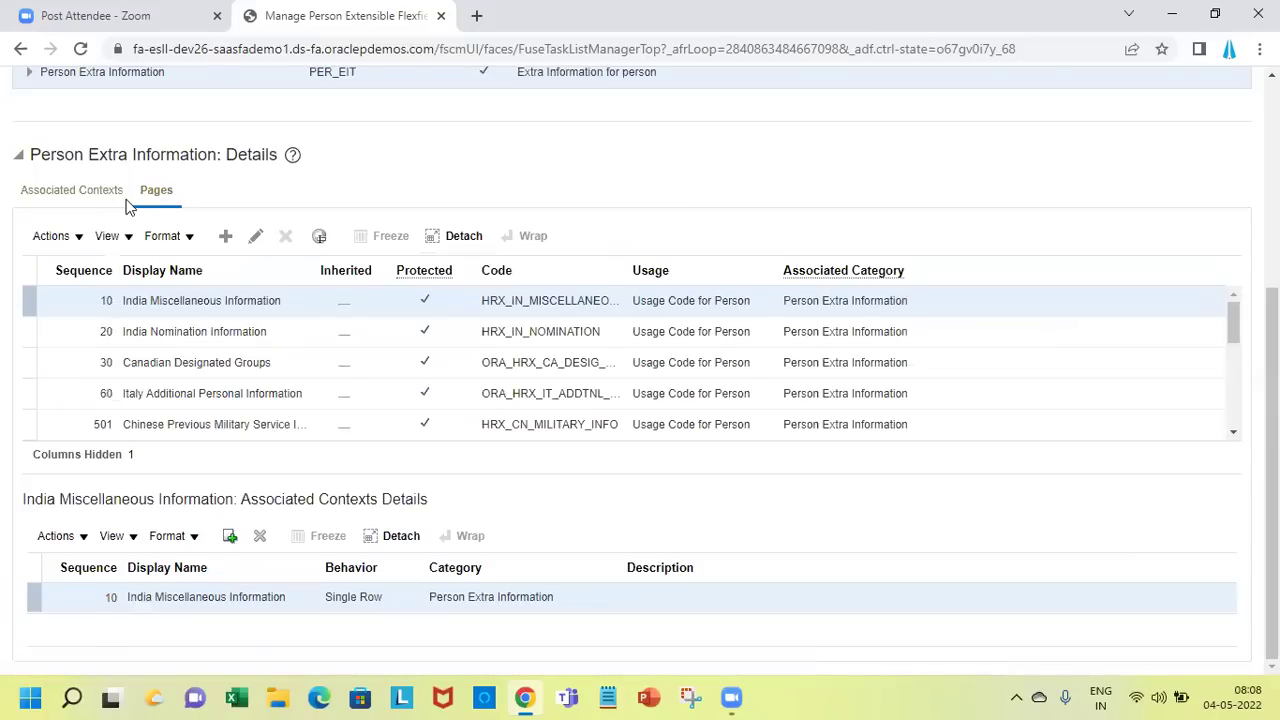
pyautogui.click(91, 196)
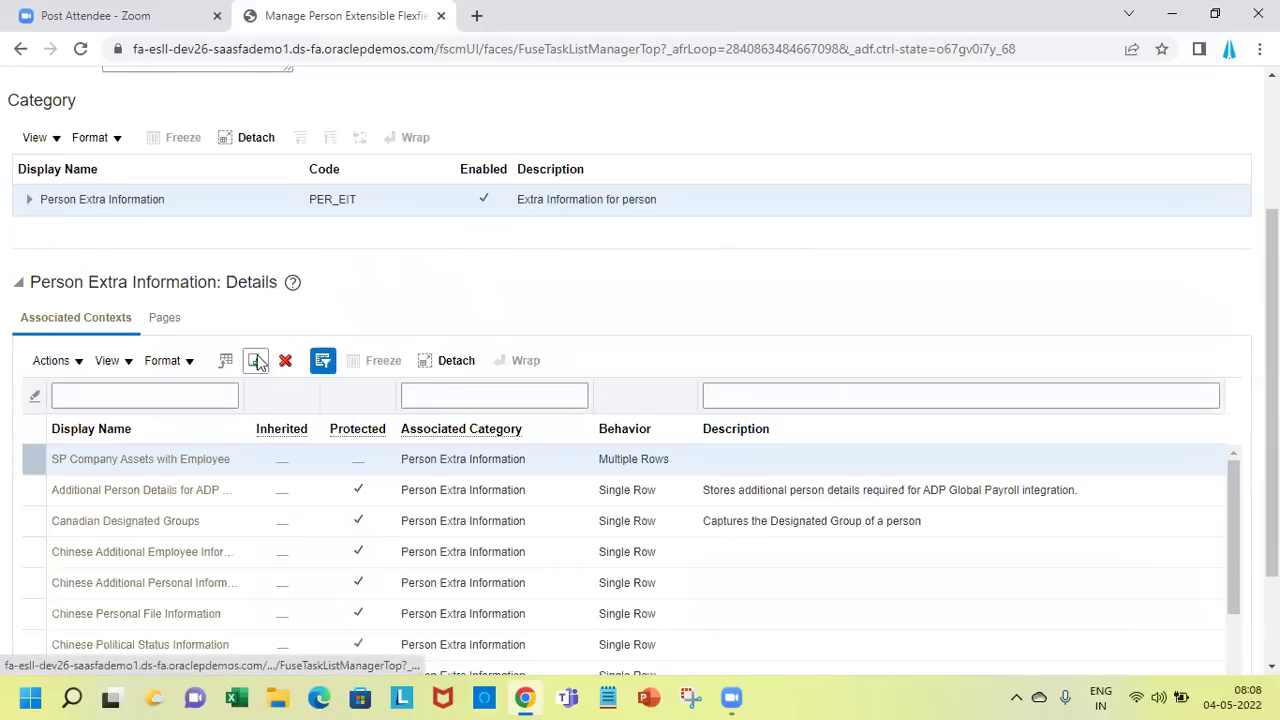
pyautogui.click(168, 333)
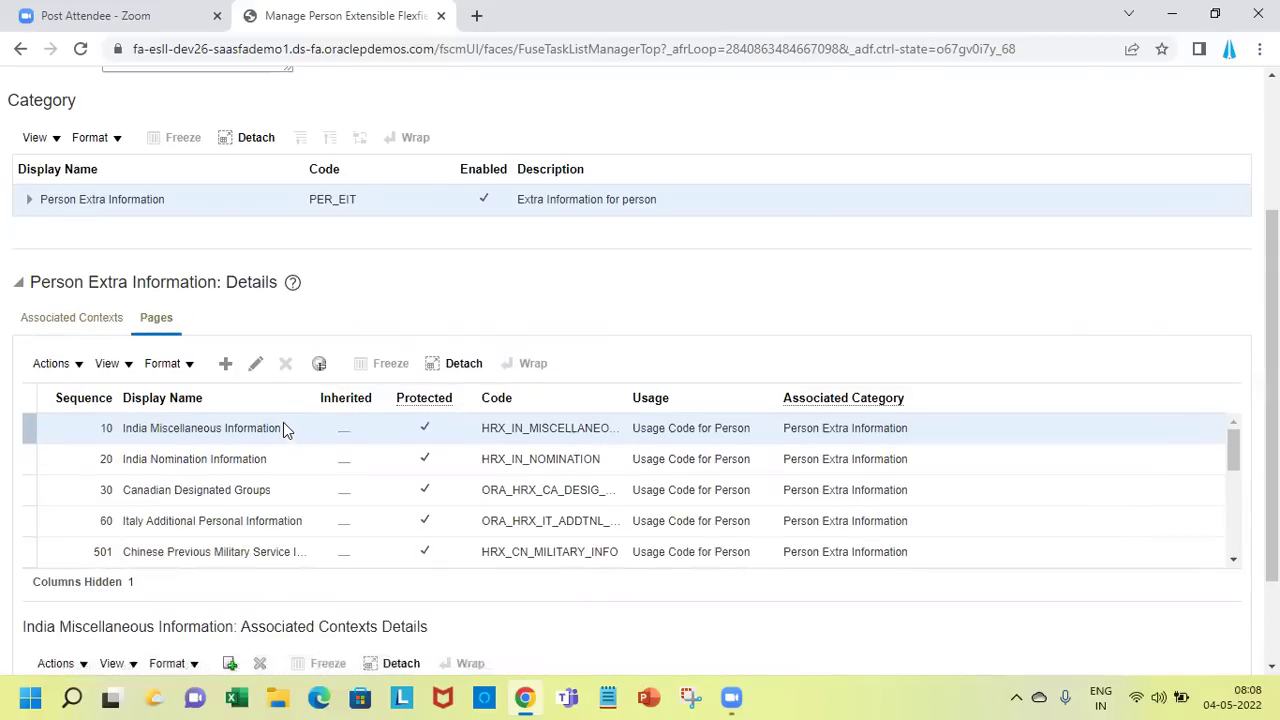
# Add page 'SP Asset Details' (display name and code) with Usage Code for Person, then select it
pyautogui.click(224, 365)
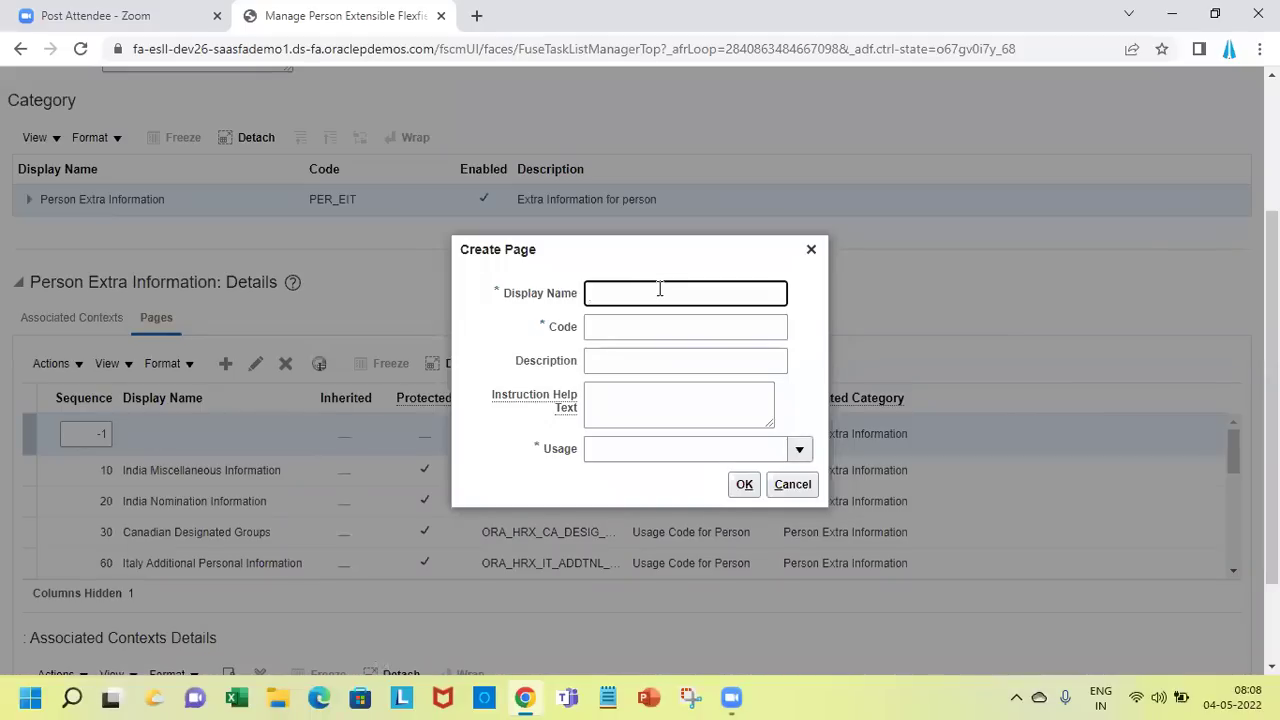
pyautogui.write('SP Asset Details')
pyautogui.press('Tab')
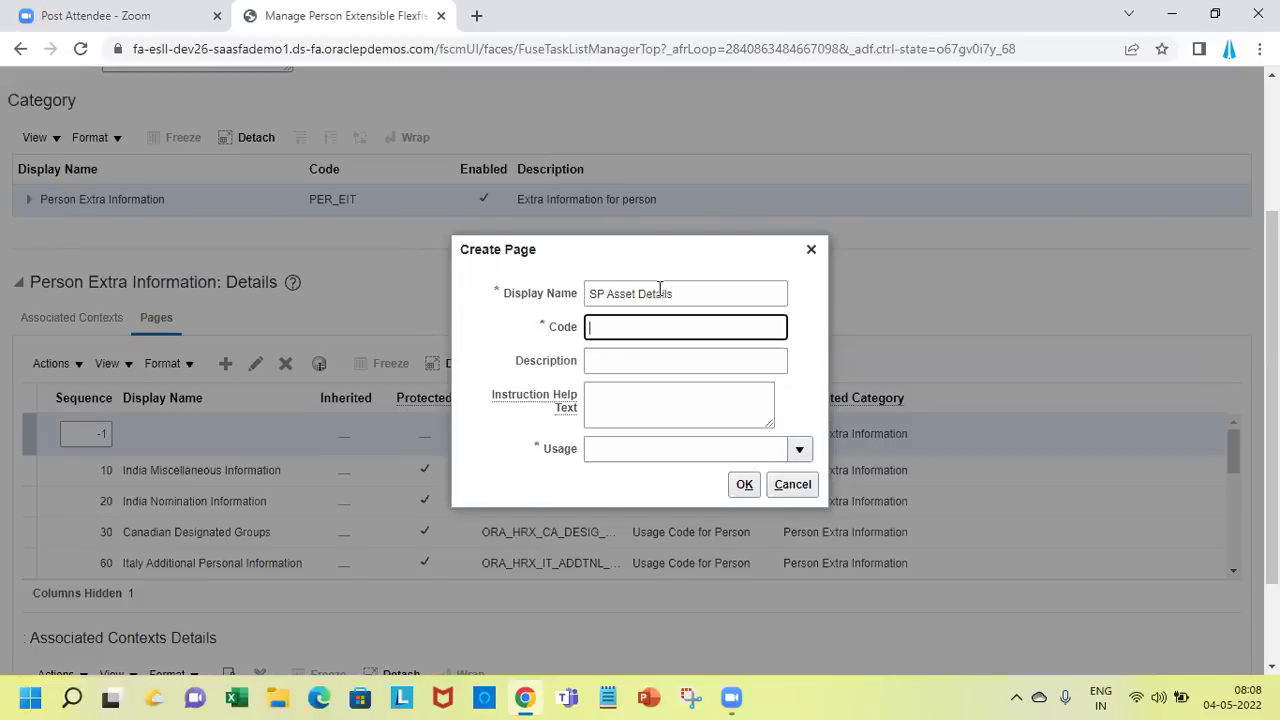
pyautogui.press('Tab')
pyautogui.press('Tab')
pyautogui.press('Tab')
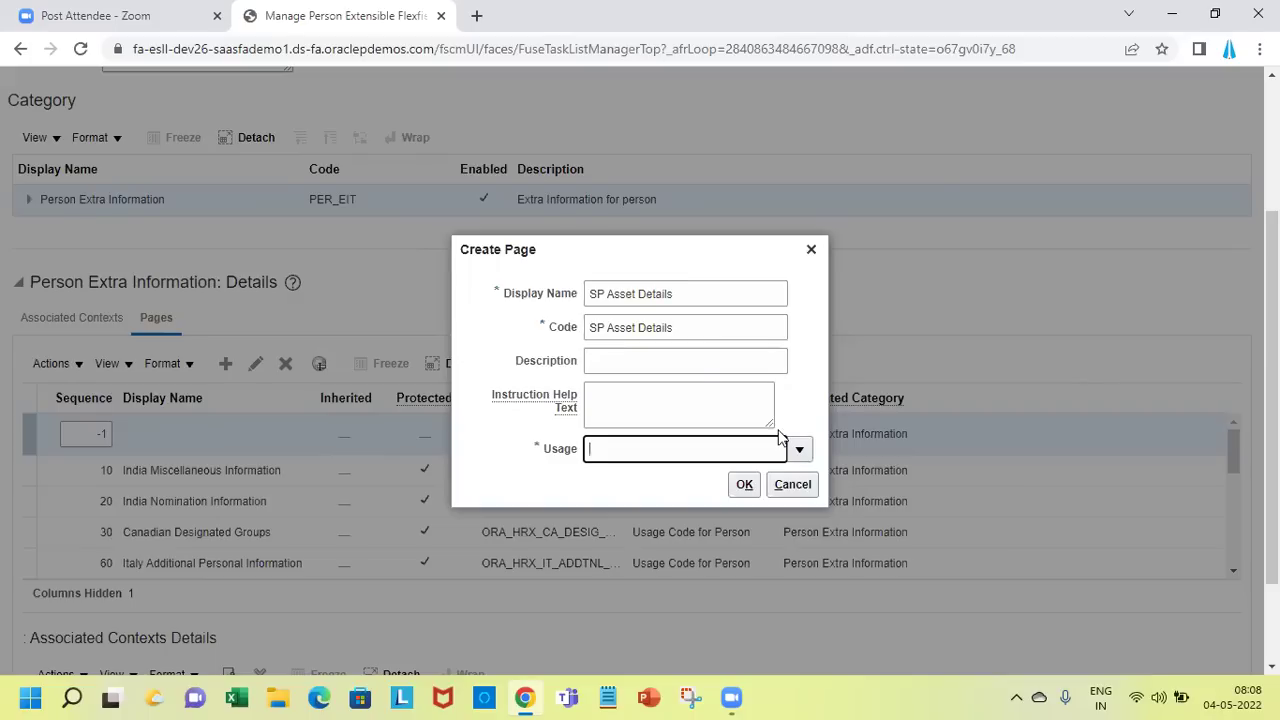
pyautogui.click(805, 452)
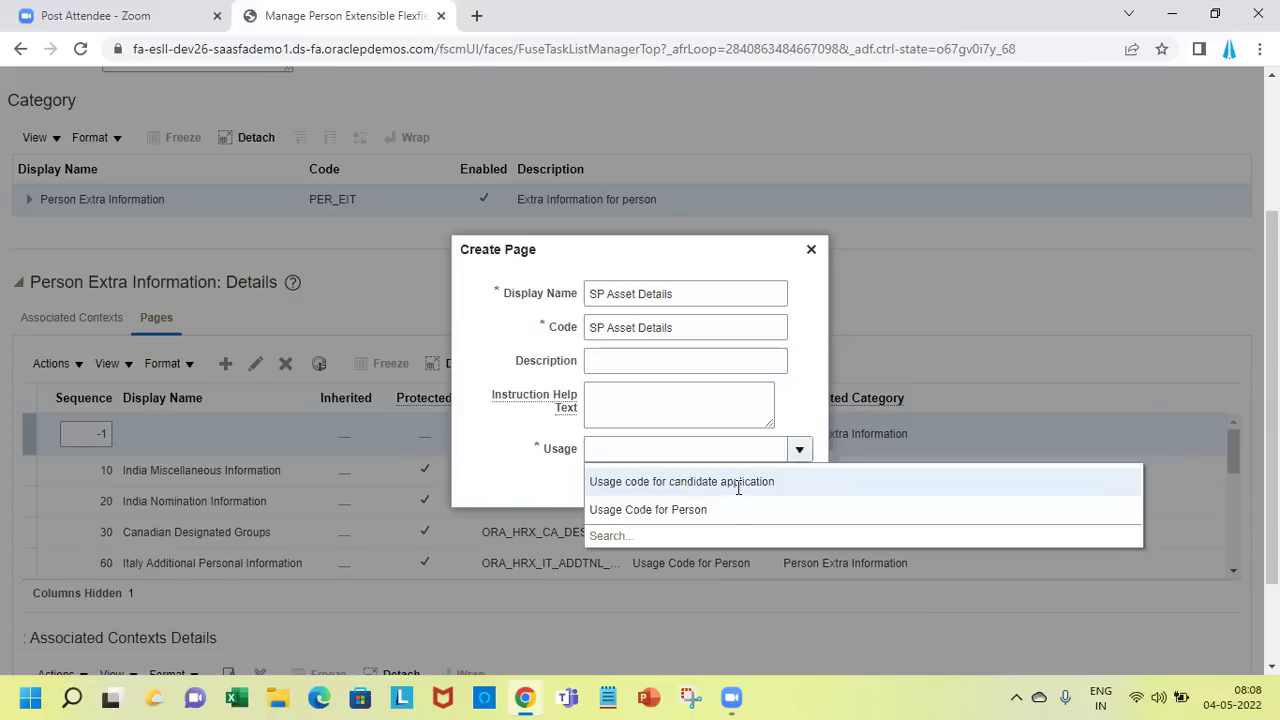
pyautogui.click(737, 510)
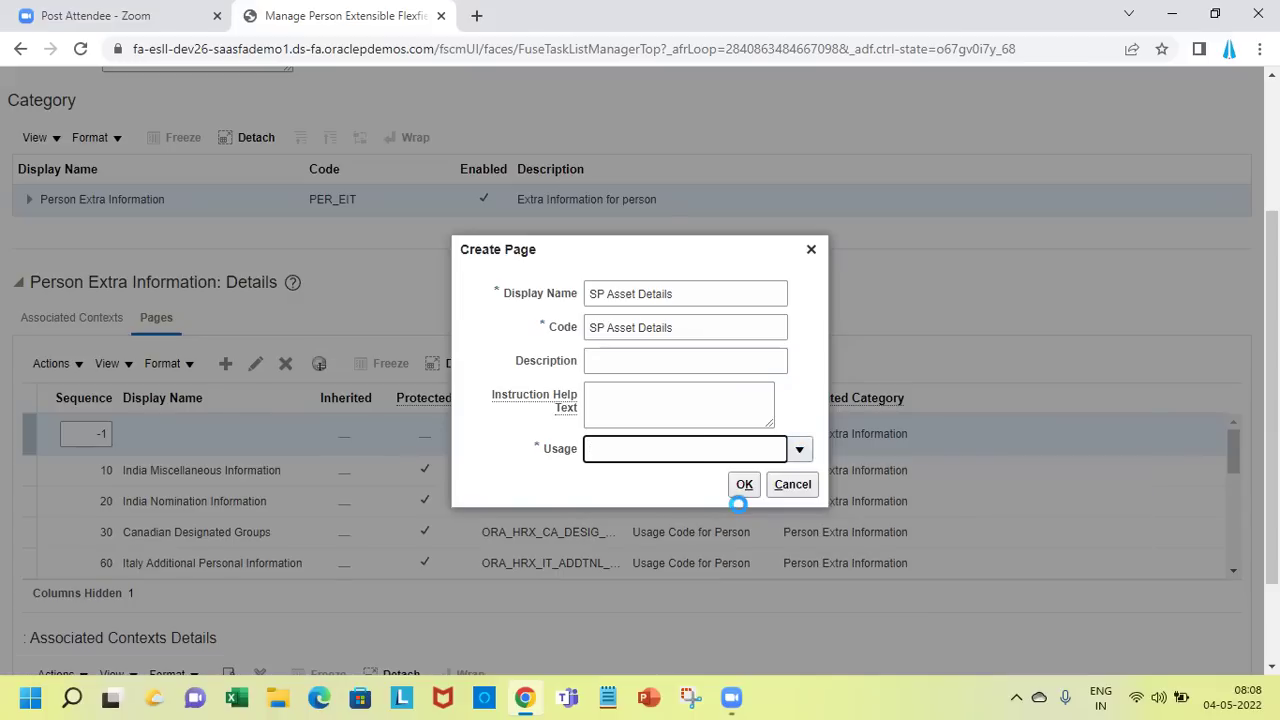
pyautogui.click(743, 486)
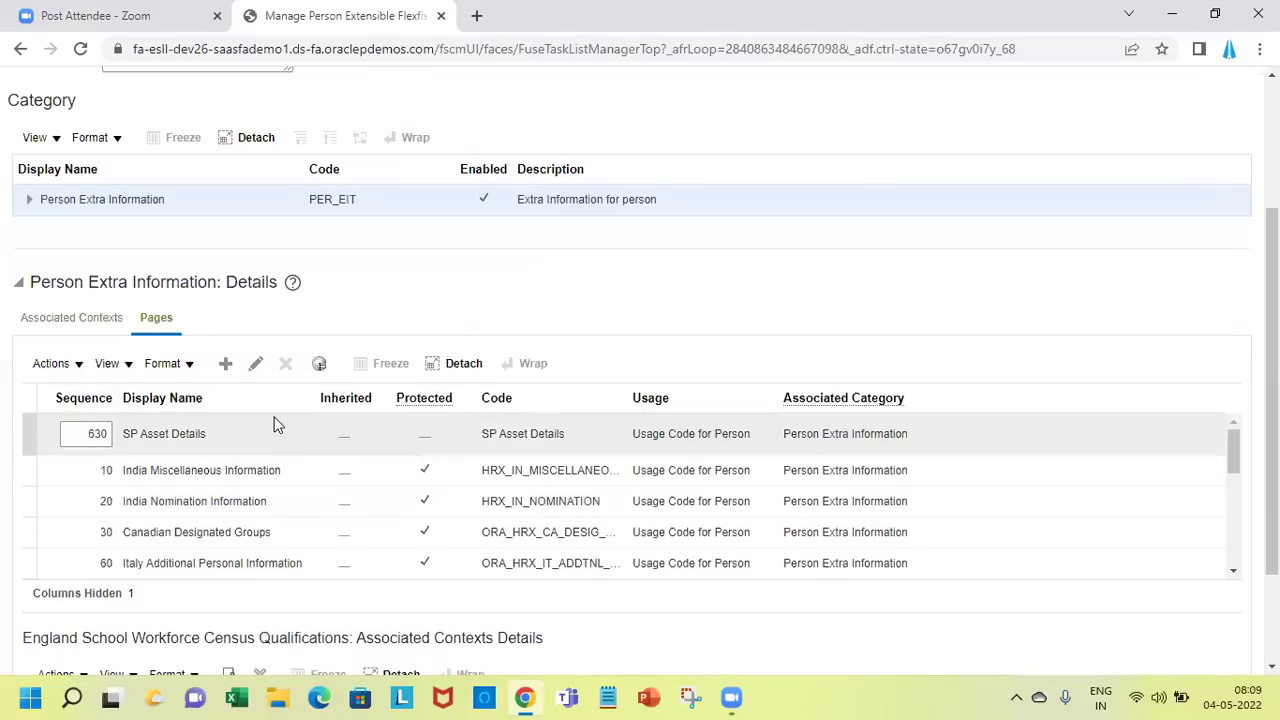
pyautogui.click(273, 418)
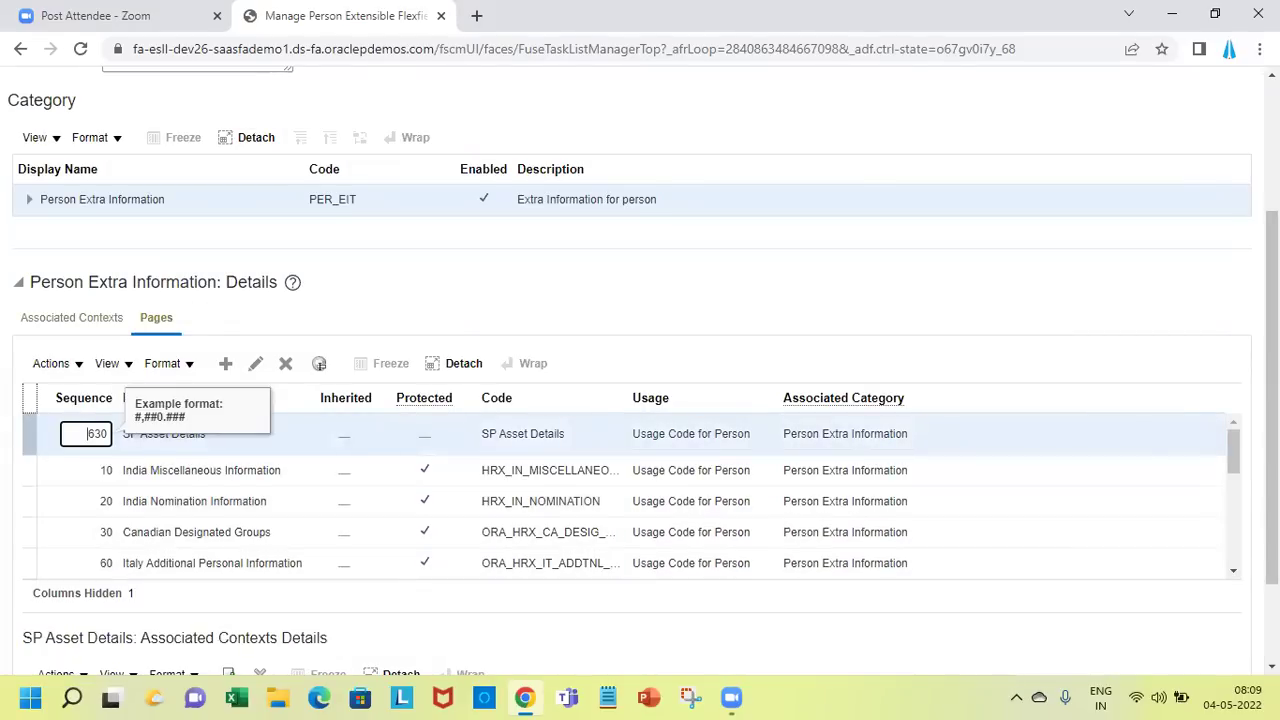
pyautogui.scroll(-2, 1068, 620)
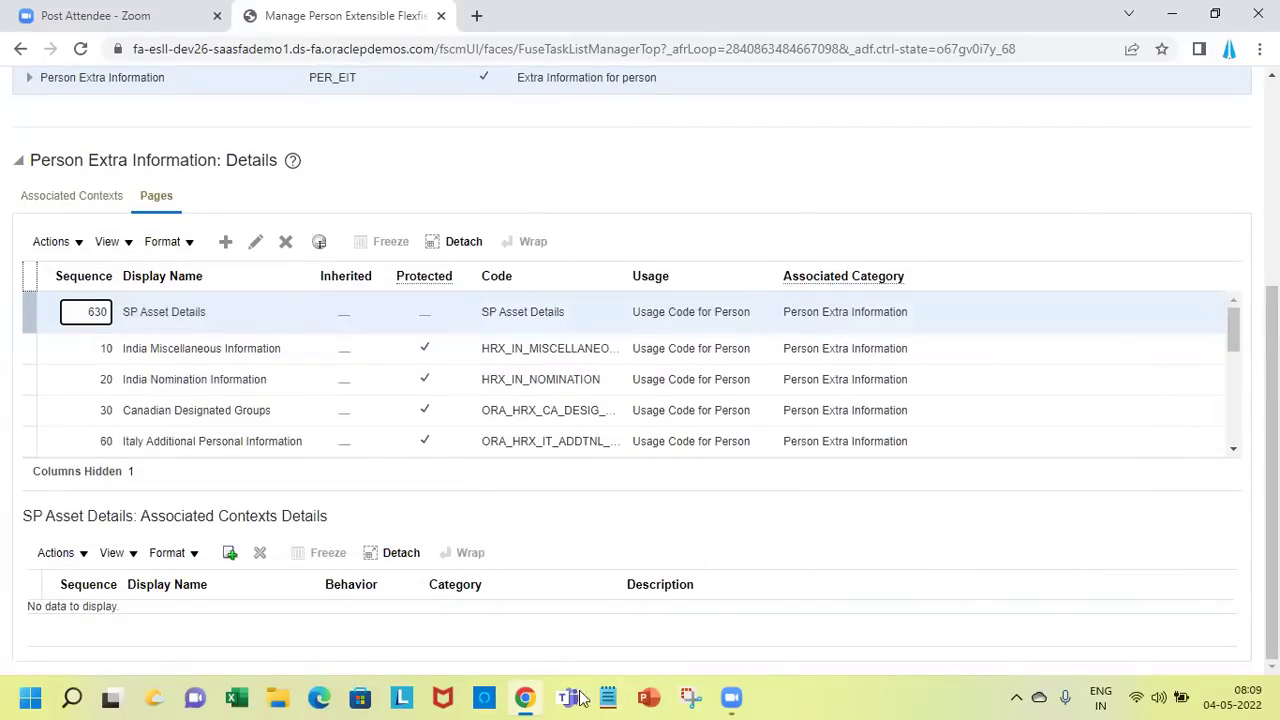
# Associate the 'SP Company Assets with Employee' context with the SP Asset Details page
pyautogui.click(230, 556)
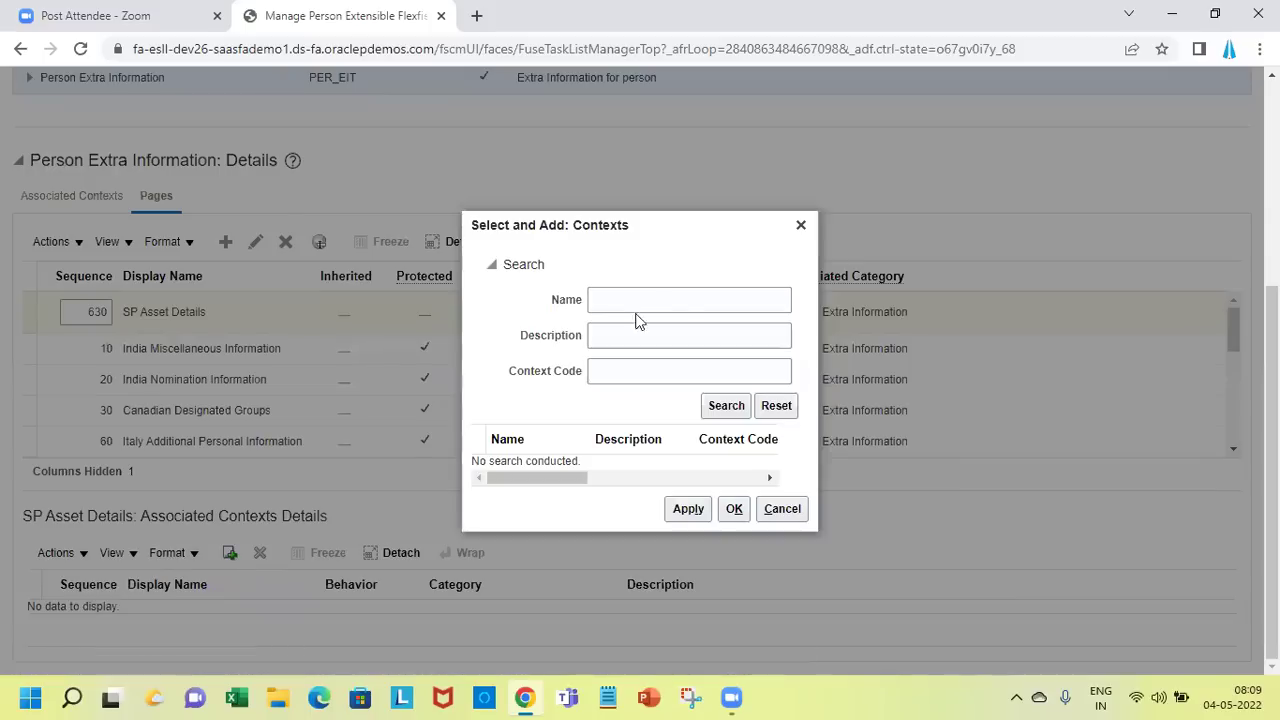
pyautogui.click(693, 301)
pyautogui.write('SP')
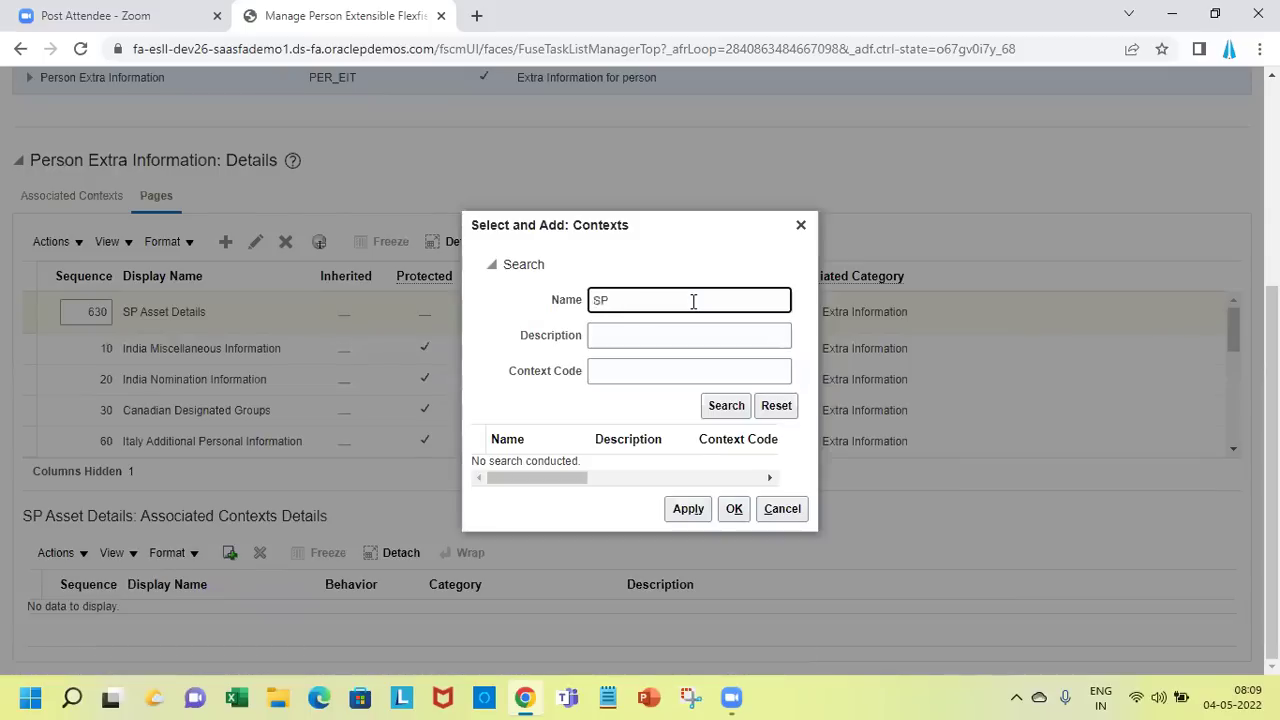
pyautogui.press('Return')
pyautogui.click(680, 460)
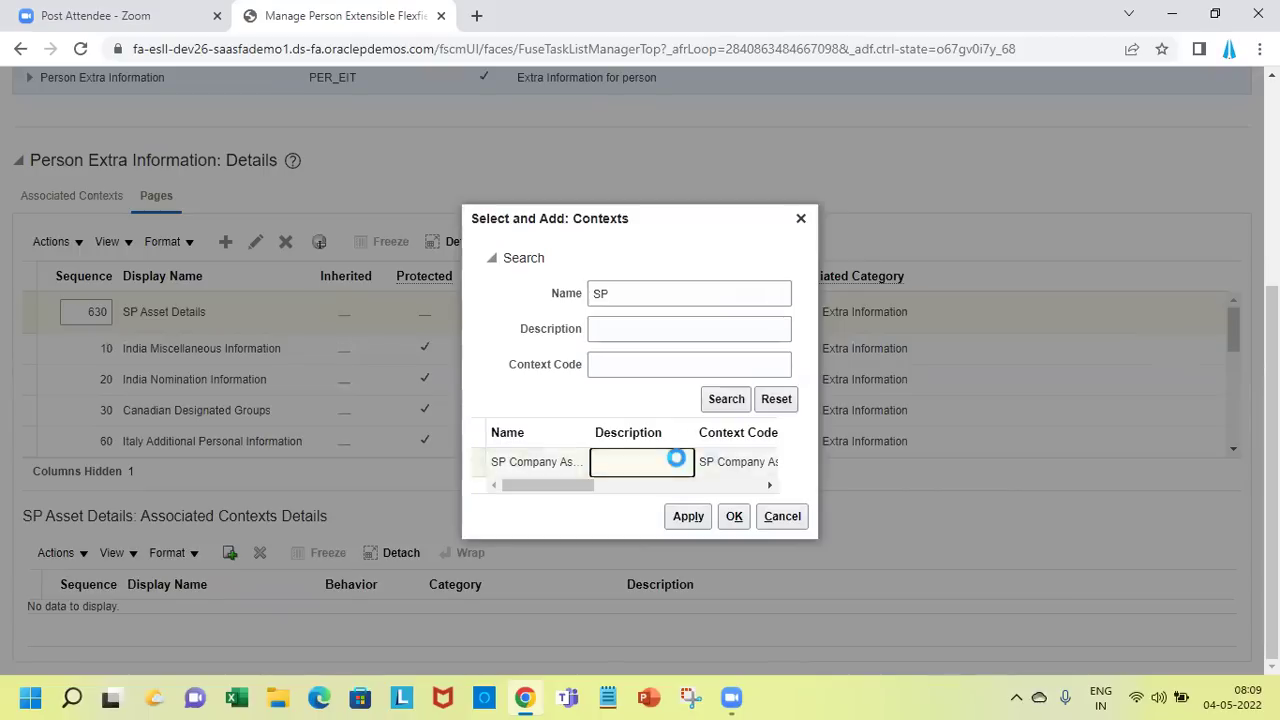
pyautogui.click(735, 517)
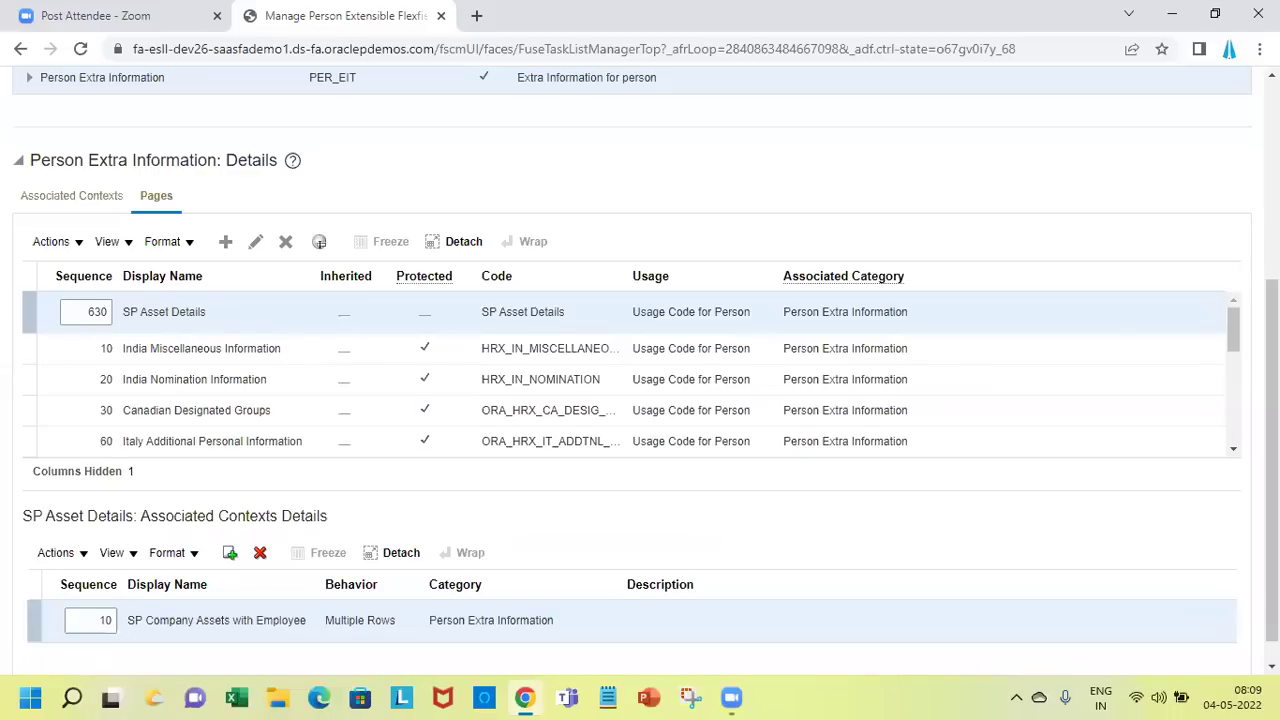
# Save and close the flexfield, then deploy Person EIT Information
pyautogui.scroll(4, 640, 370)
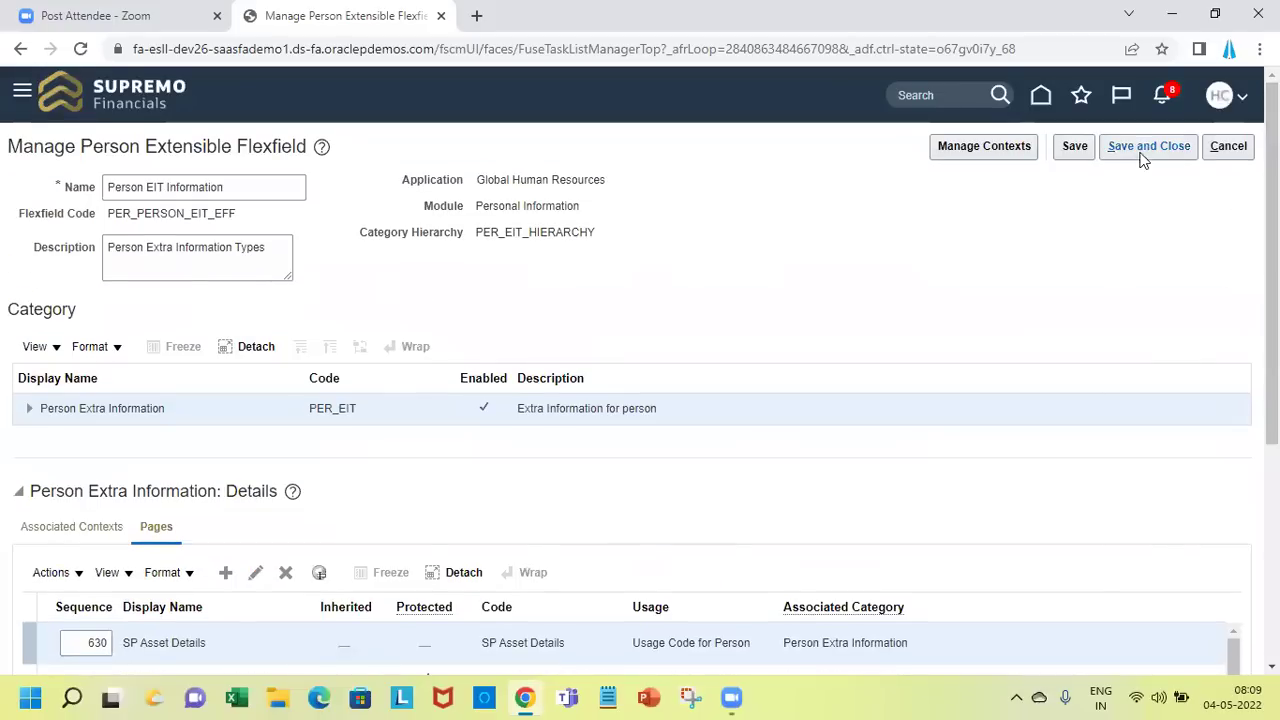
pyautogui.click(1145, 147)
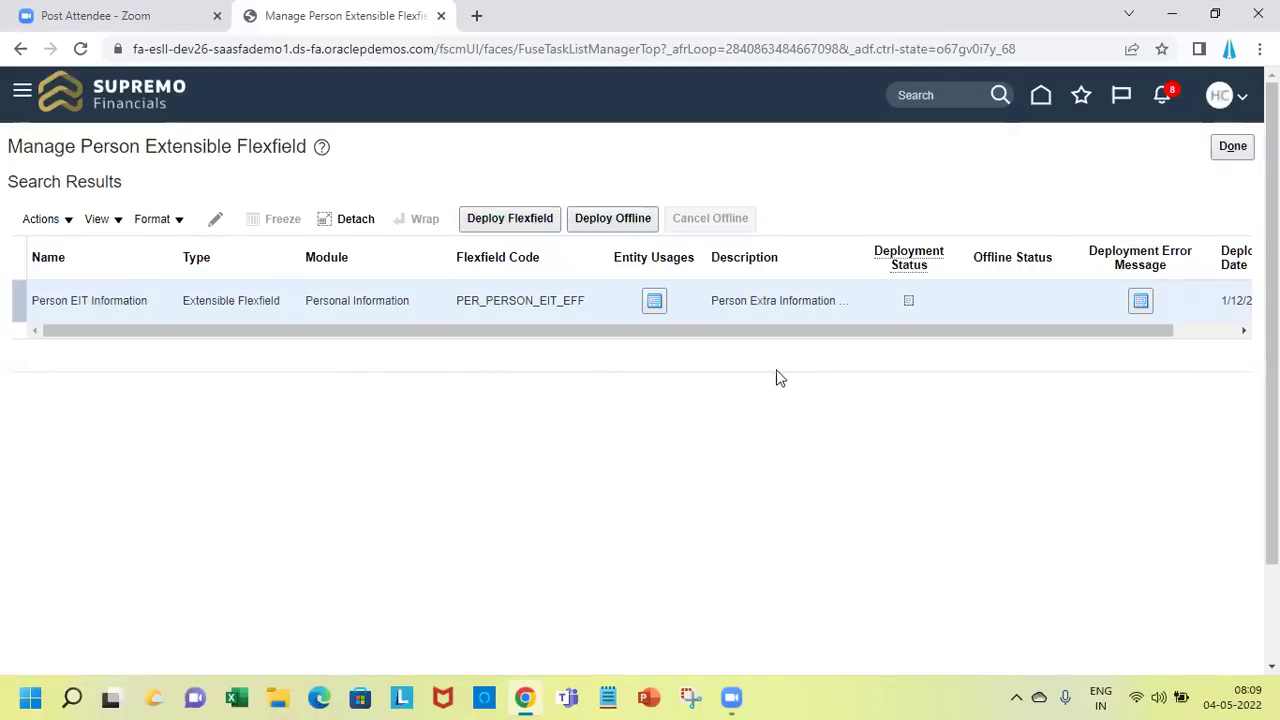
pyautogui.click(527, 220)
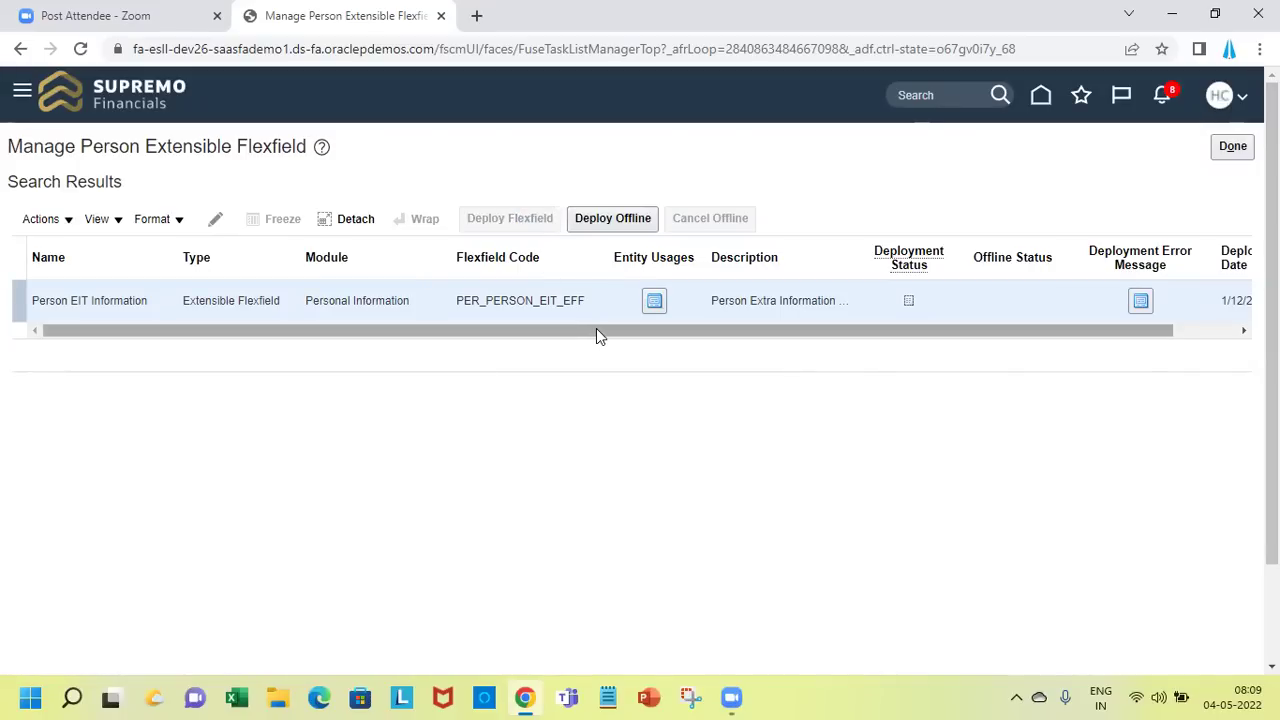
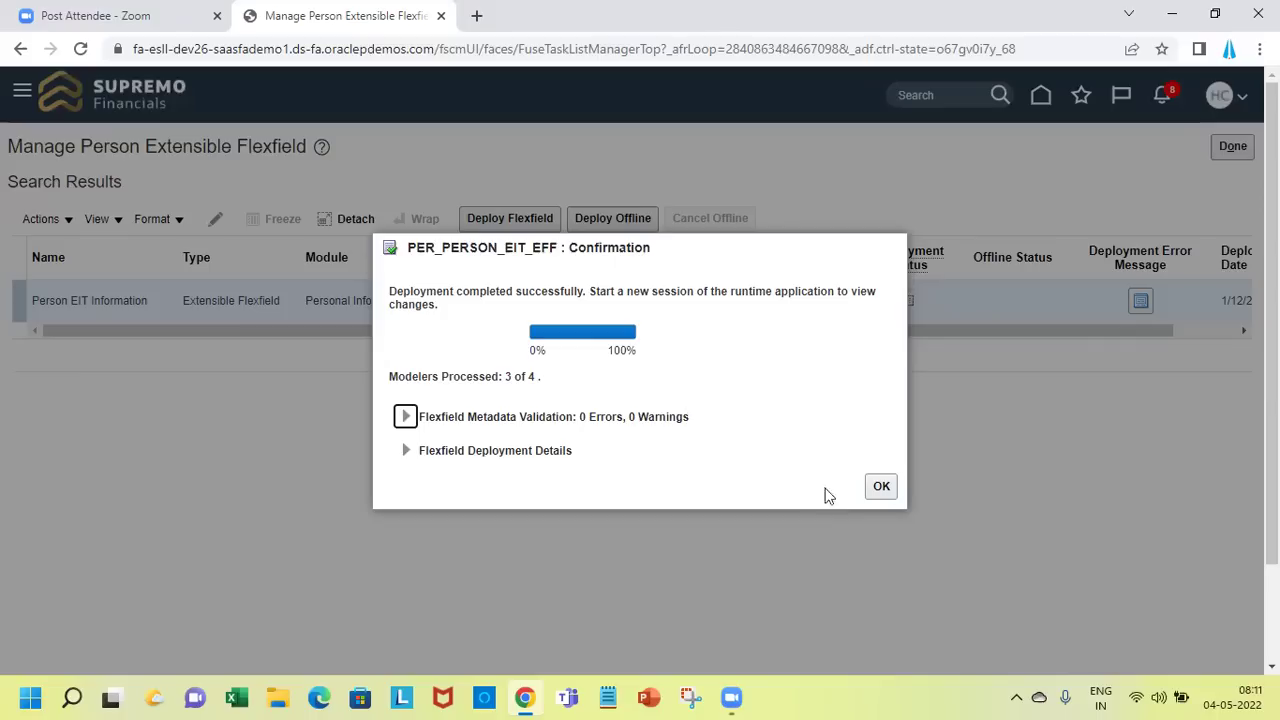
# Accept the PER_PERSON_EIT_EFF deployment confirmation and return to Setup: Compensation Management
pyautogui.click(881, 486)
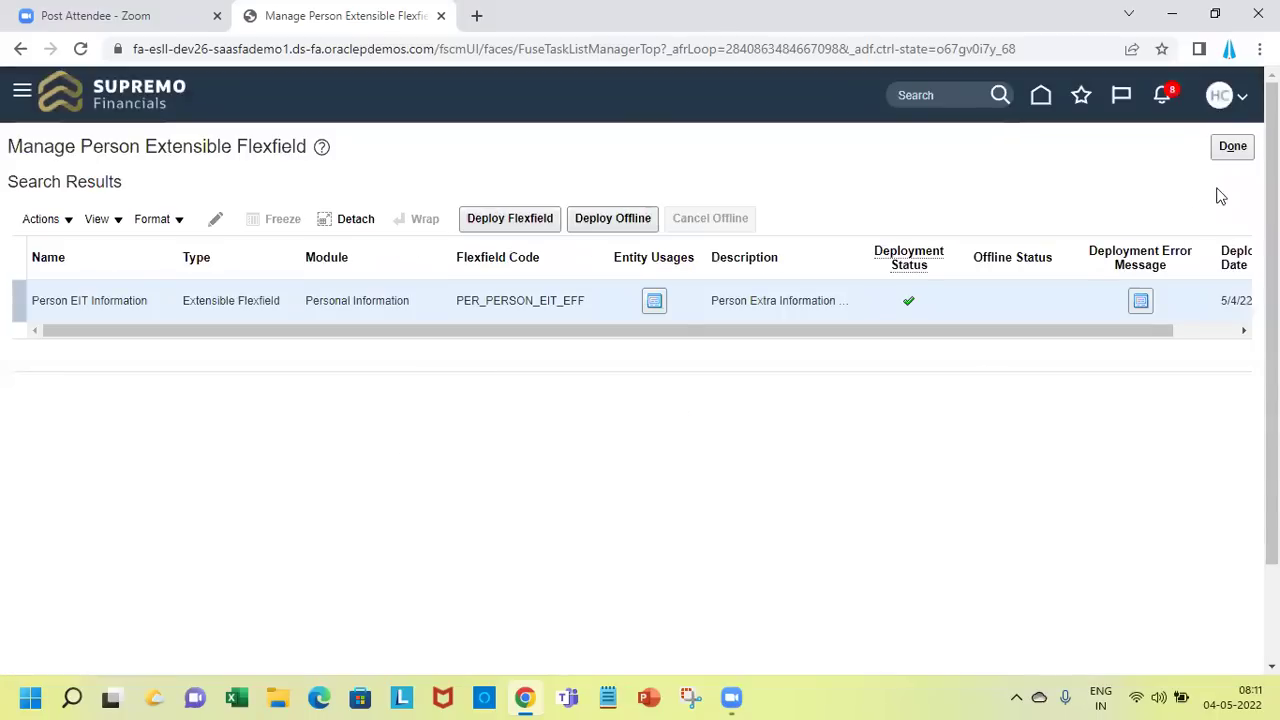
pyautogui.click(1230, 151)
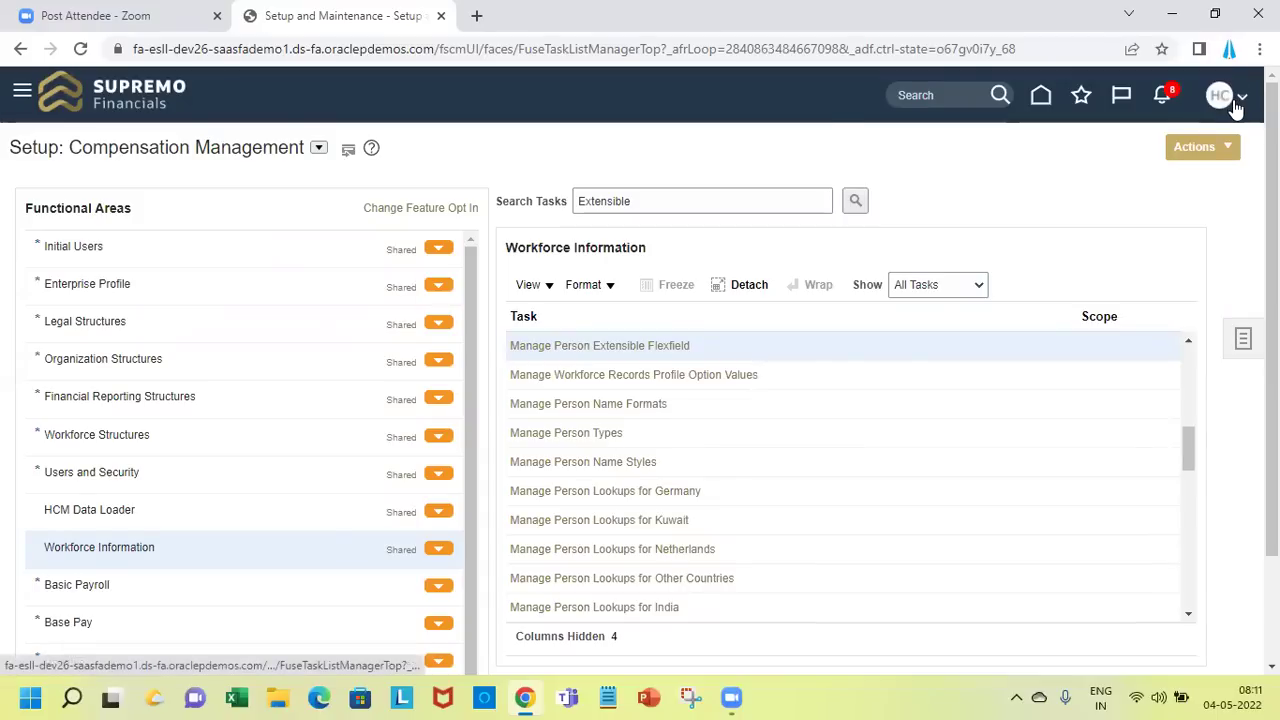
# Sign out of Oracle Fusion from the account menu and confirm
pyautogui.click(1237, 108)
pyautogui.click(1194, 136)
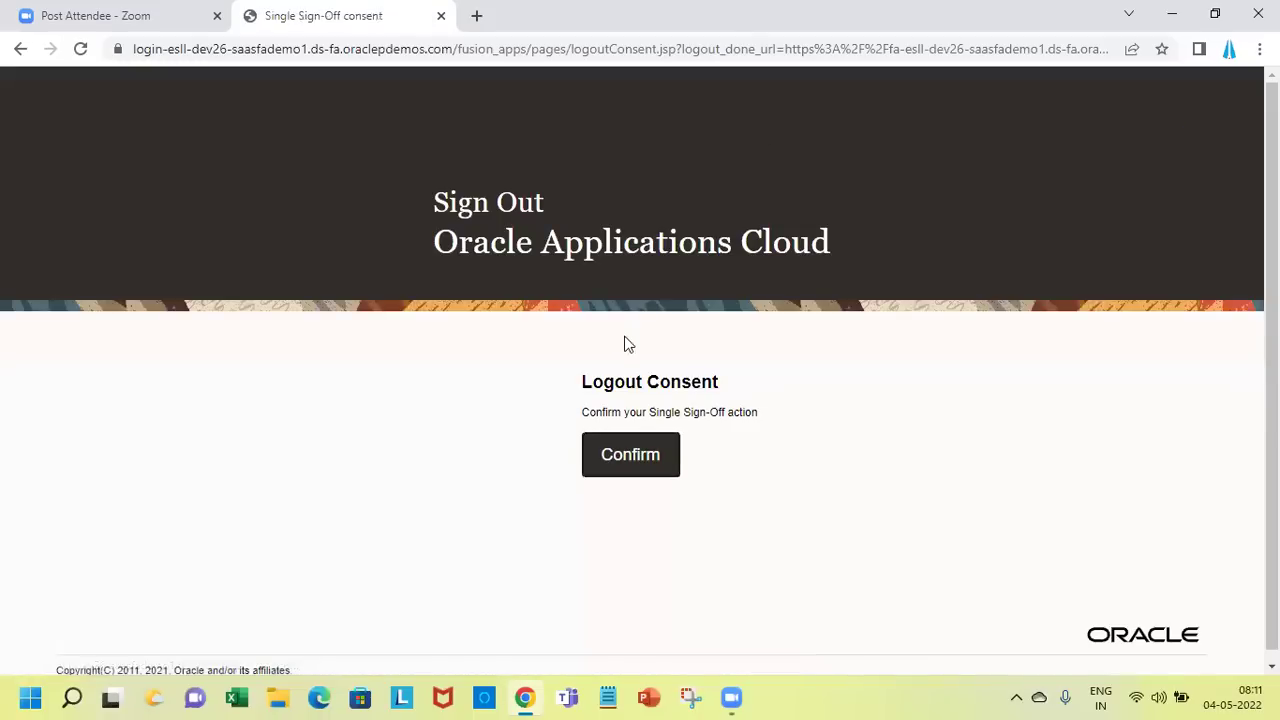
pyautogui.click(632, 448)
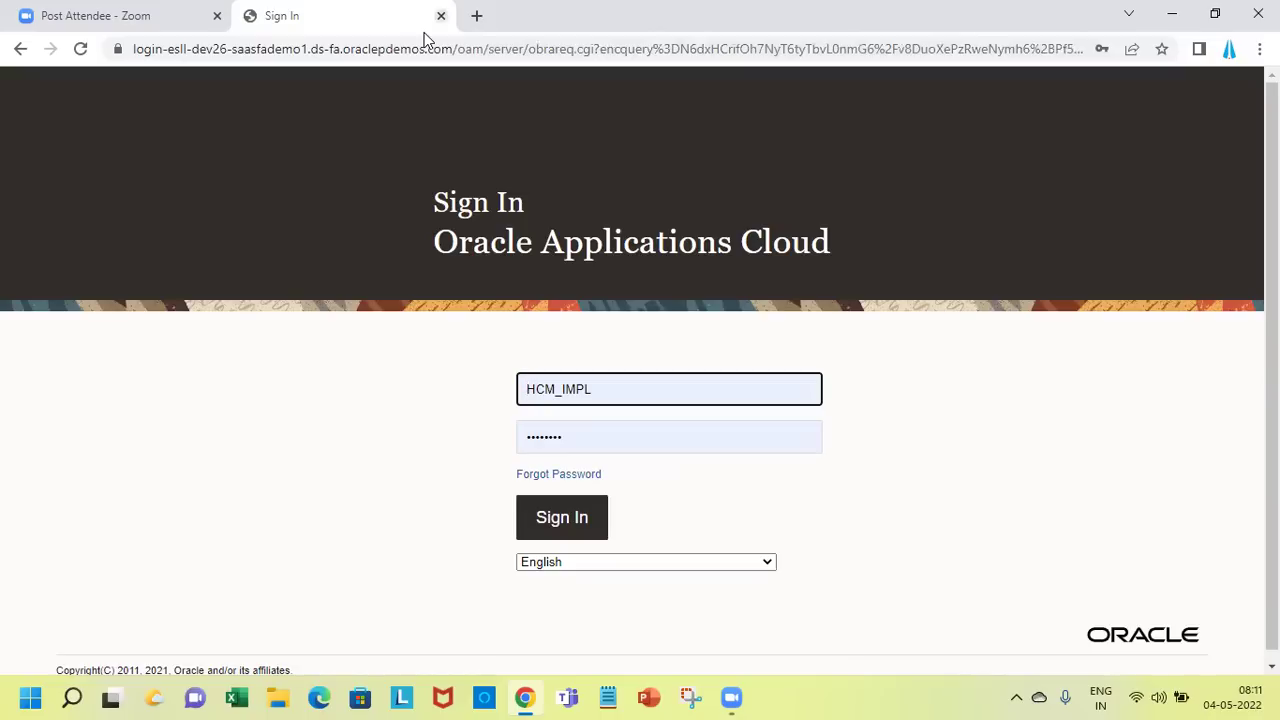
# Reopen the sign-in page in a fresh tab, sign in, and go to the home page
pyautogui.hotkey('ctrl', 'w')
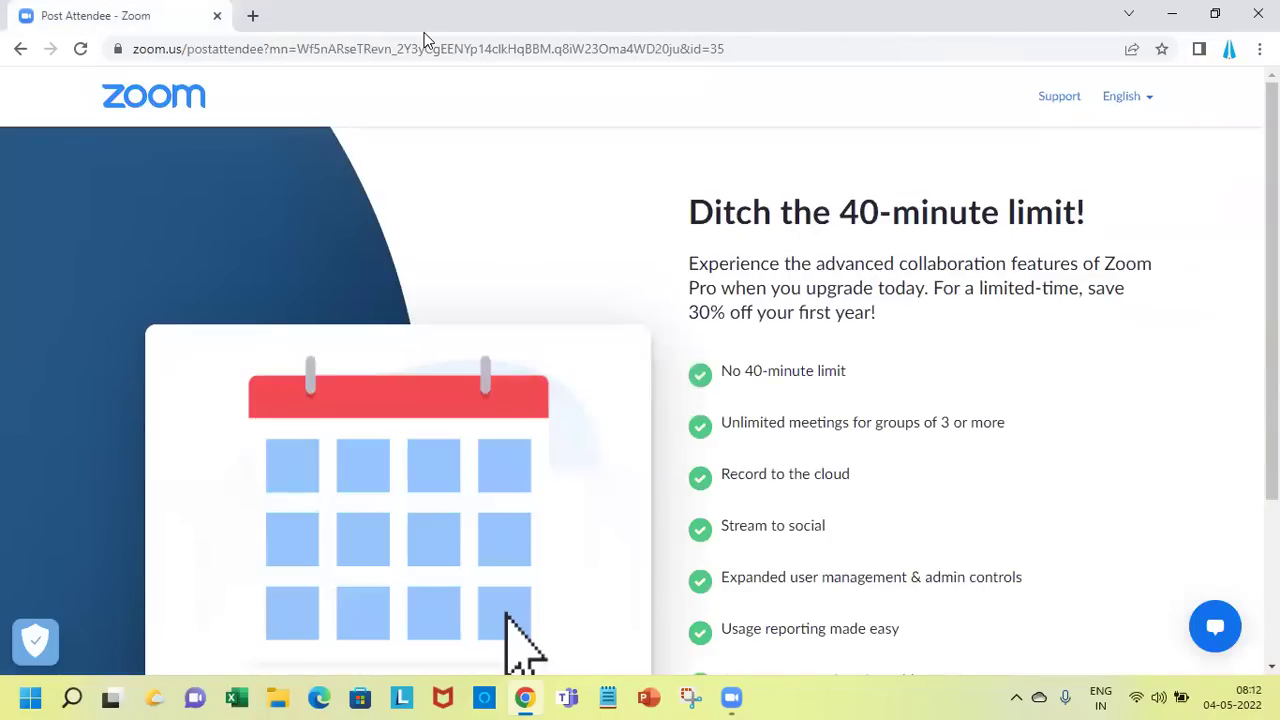
pyautogui.hotkey('ctrl', 't')
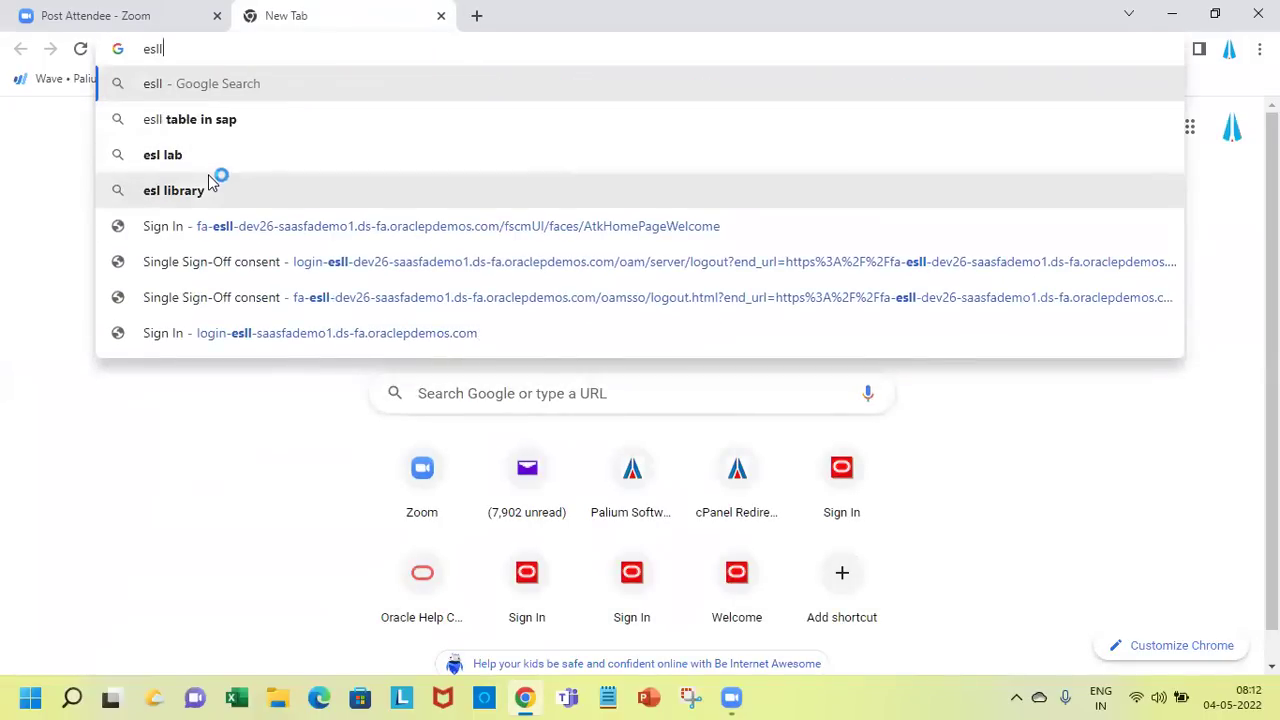
pyautogui.click(237, 228)
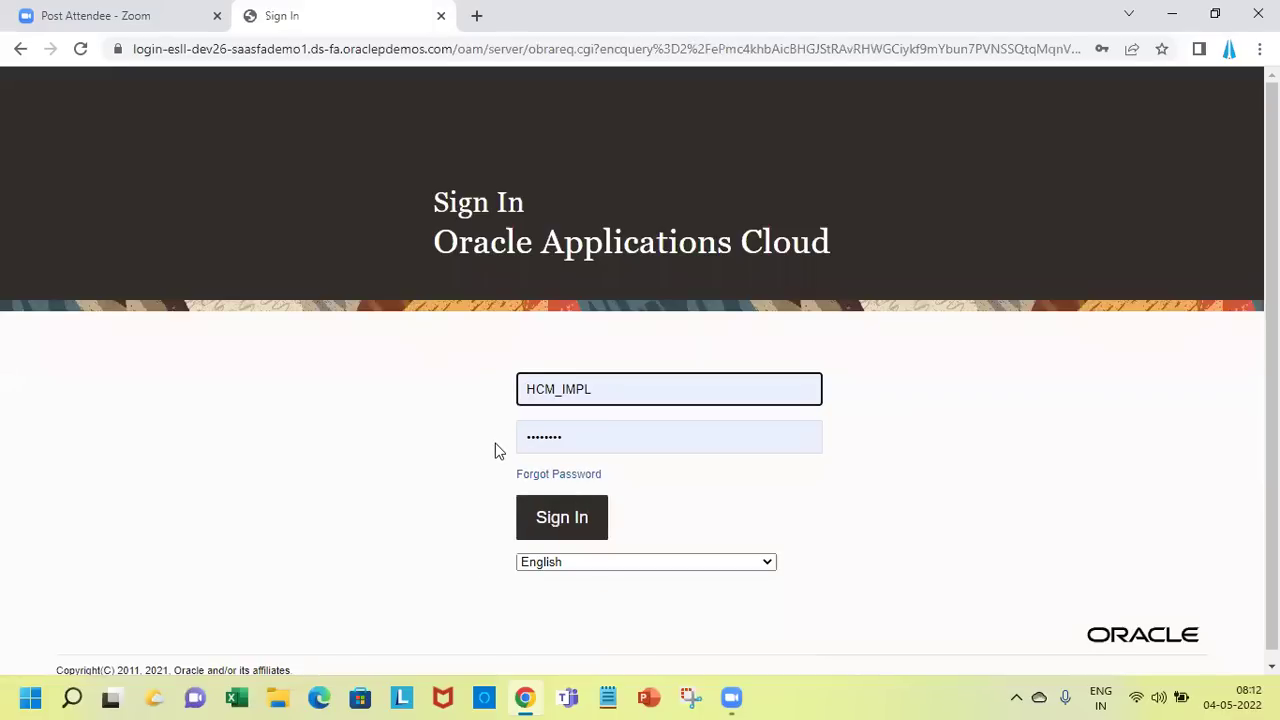
pyautogui.click(566, 532)
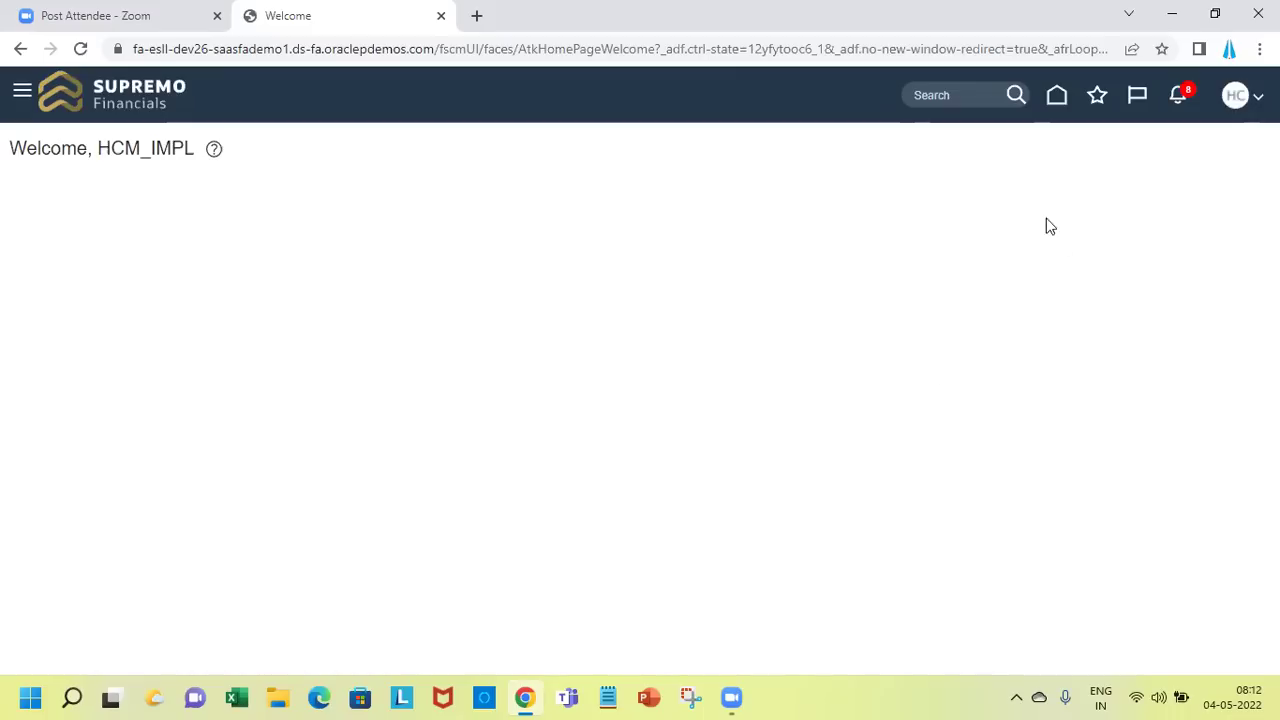
pyautogui.click(1061, 100)
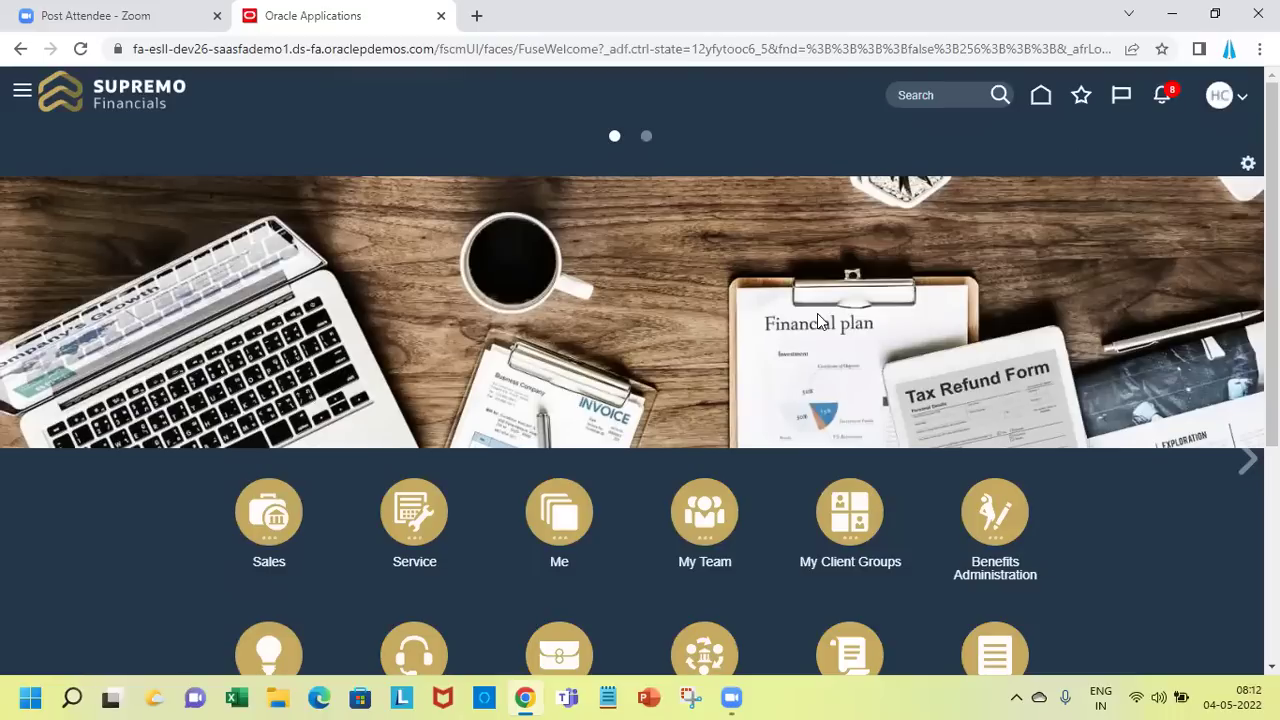
# Open Person Management from the My Client Groups apps
pyautogui.click(855, 512)
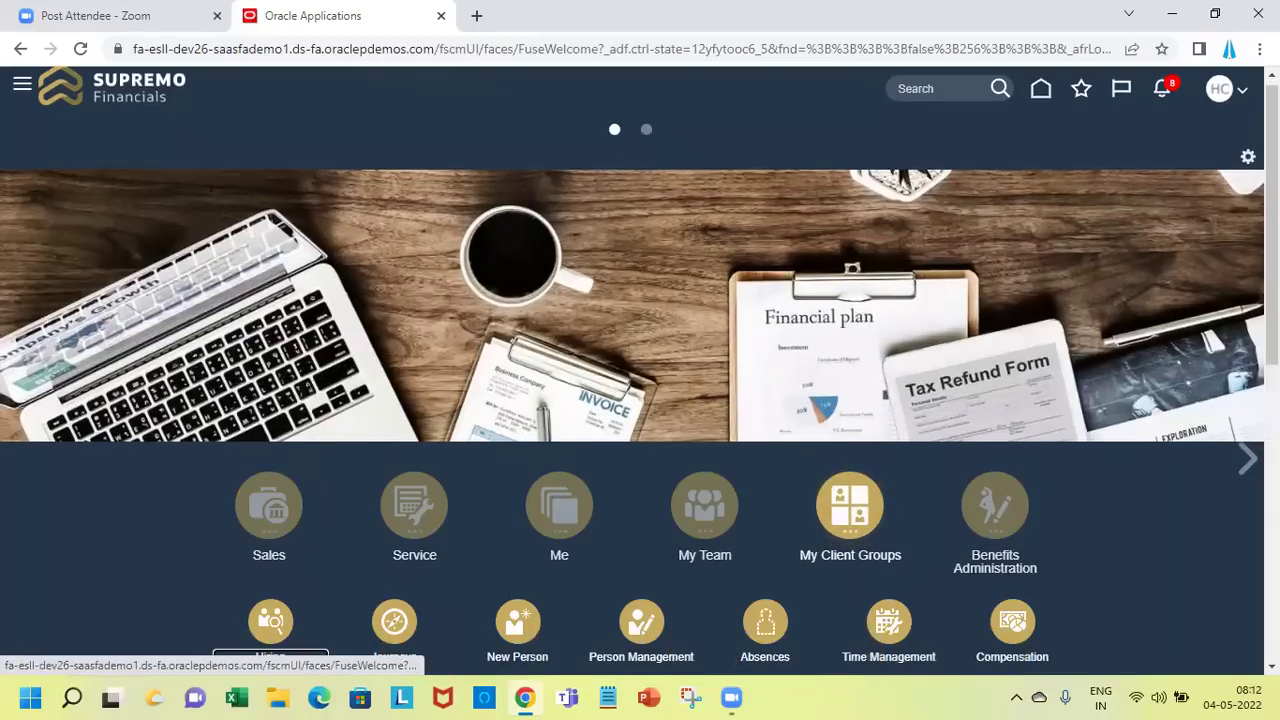
pyautogui.scroll(-5, 640, 360)
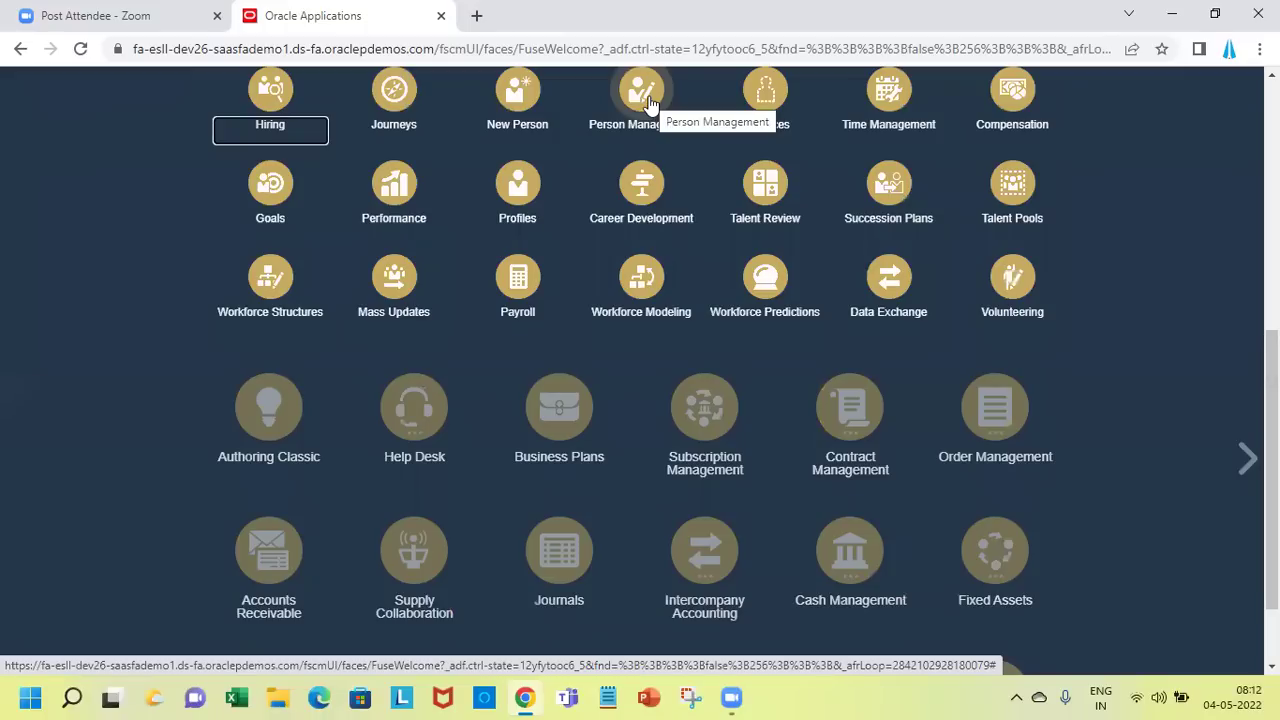
pyautogui.click(648, 103)
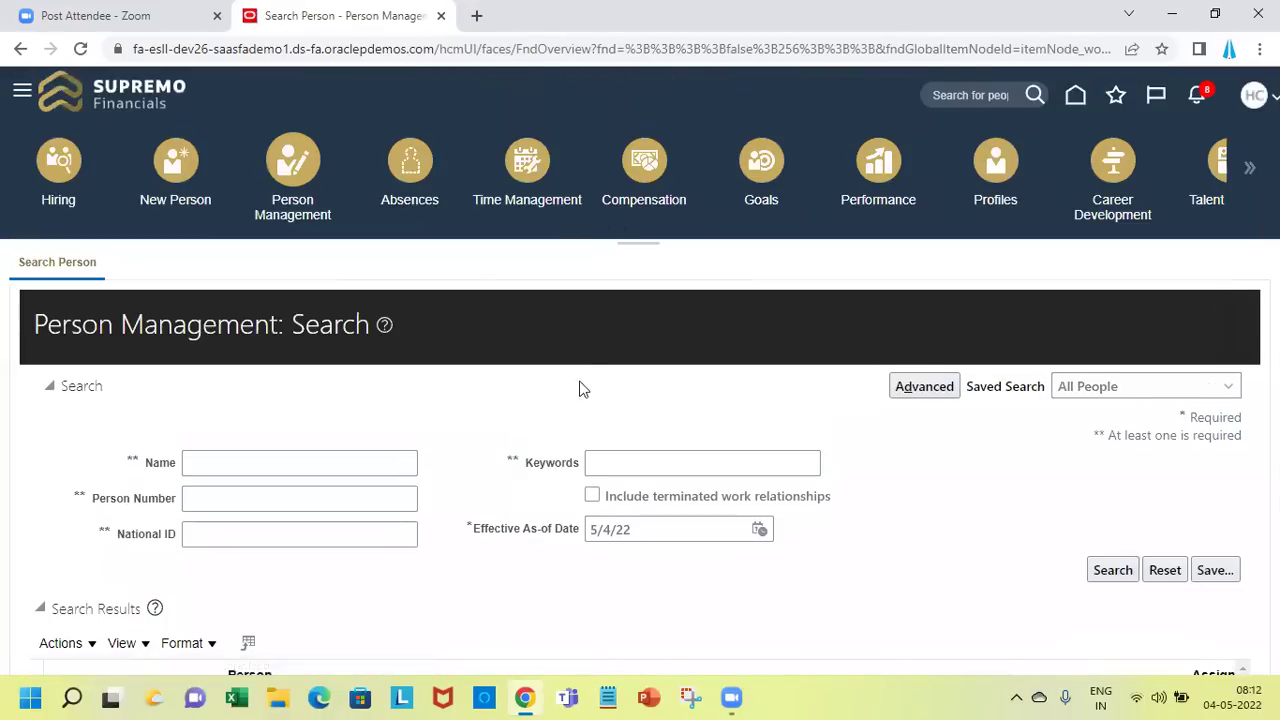
# Search people by the keyword 'John' and open the first employee's record
pyautogui.click(639, 468)
pyautogui.write('John')
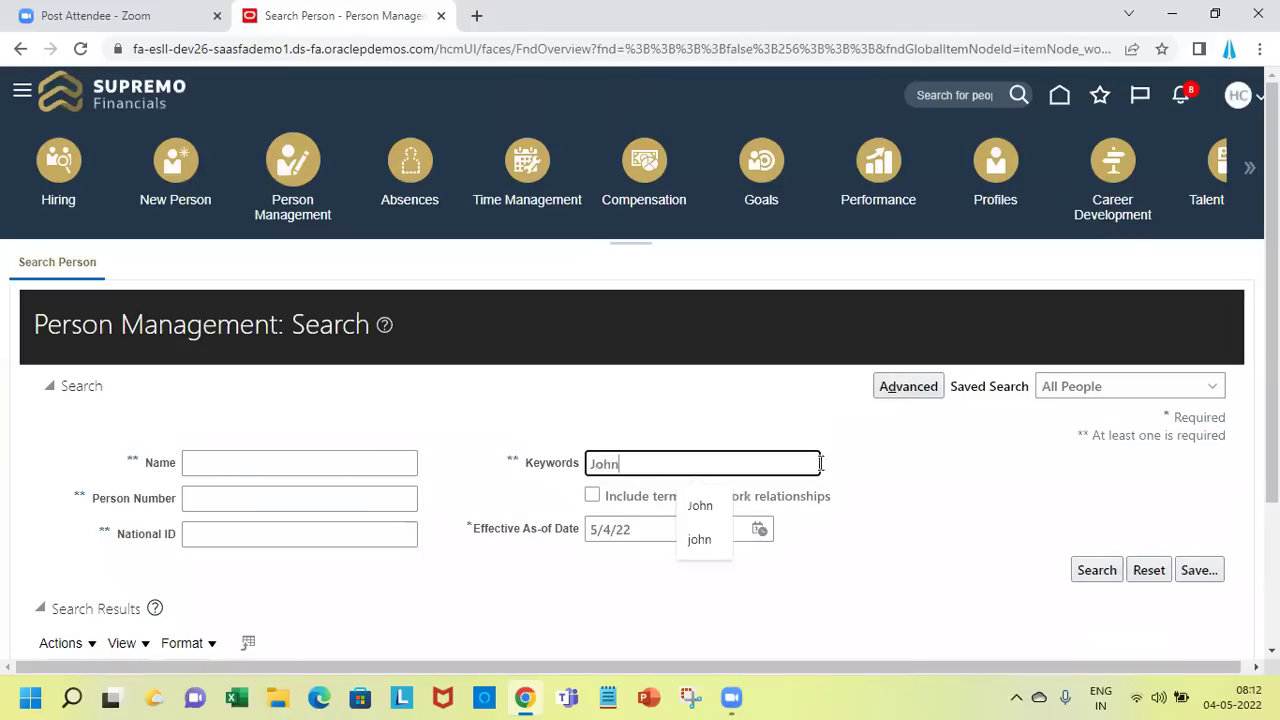
pyautogui.scroll(-1, 1229, 500)
pyautogui.scroll(-2, 736, 488)
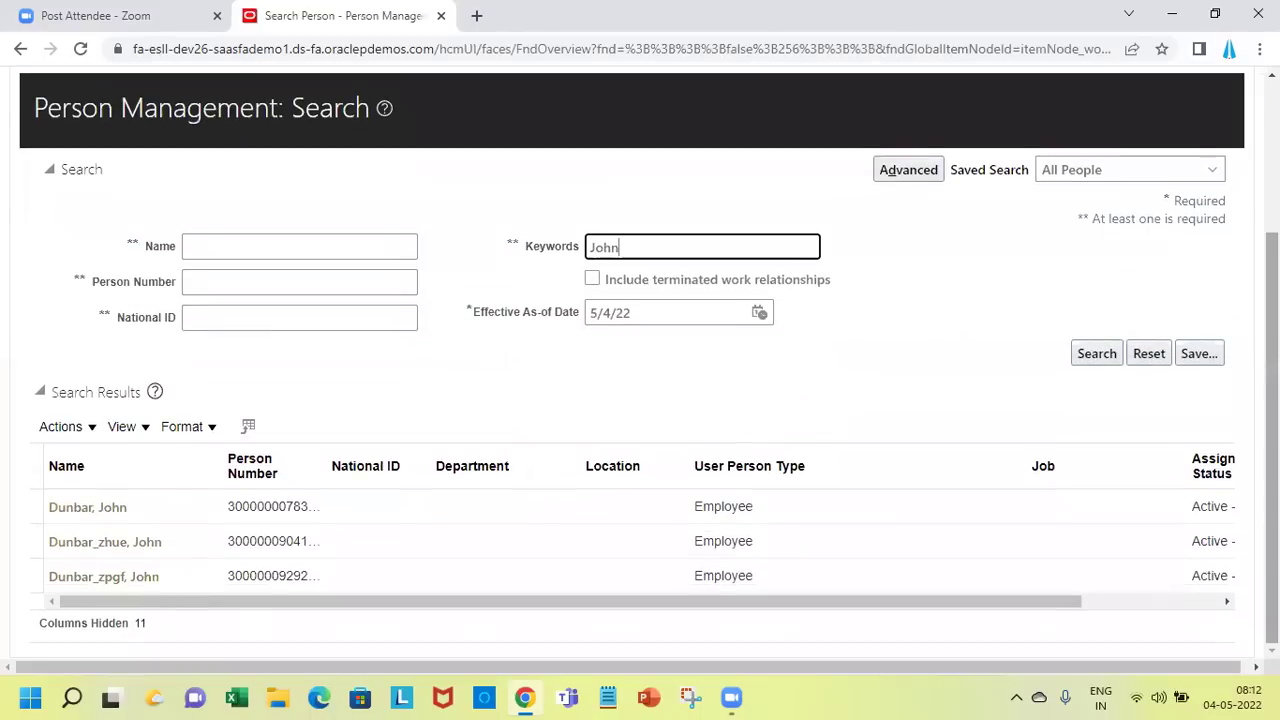
pyautogui.click(664, 497)
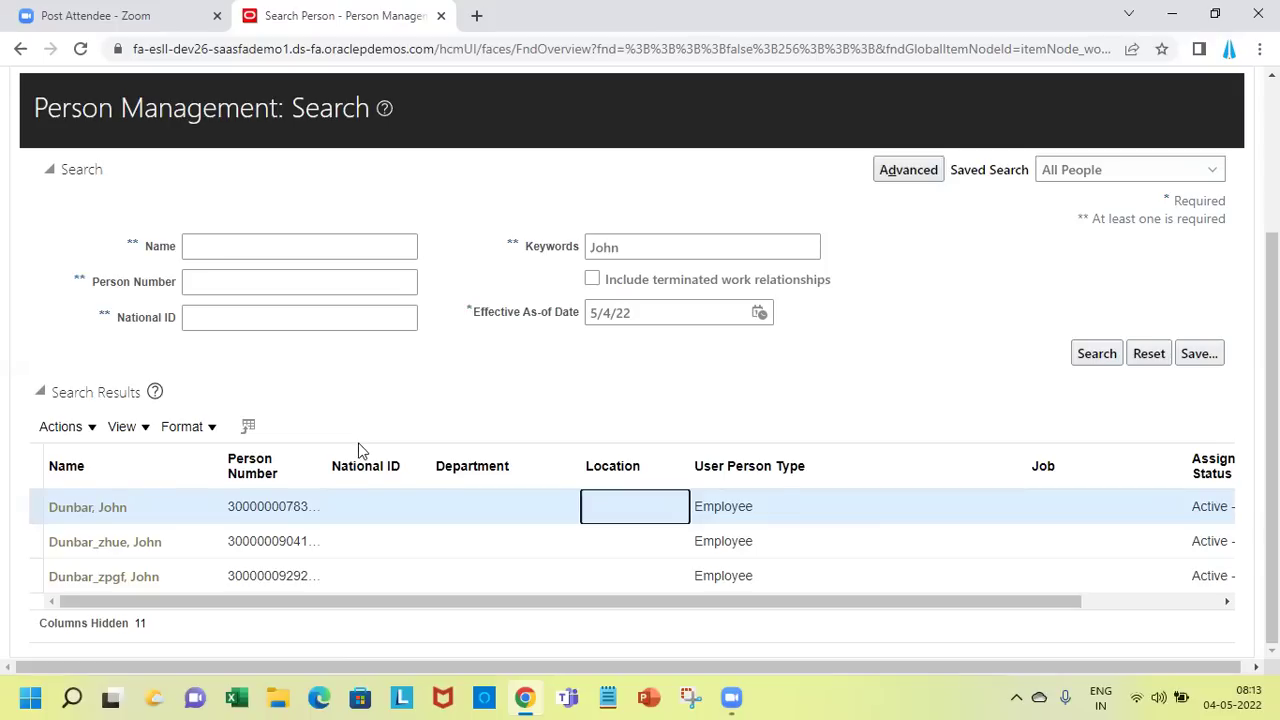
pyautogui.click(60, 514)
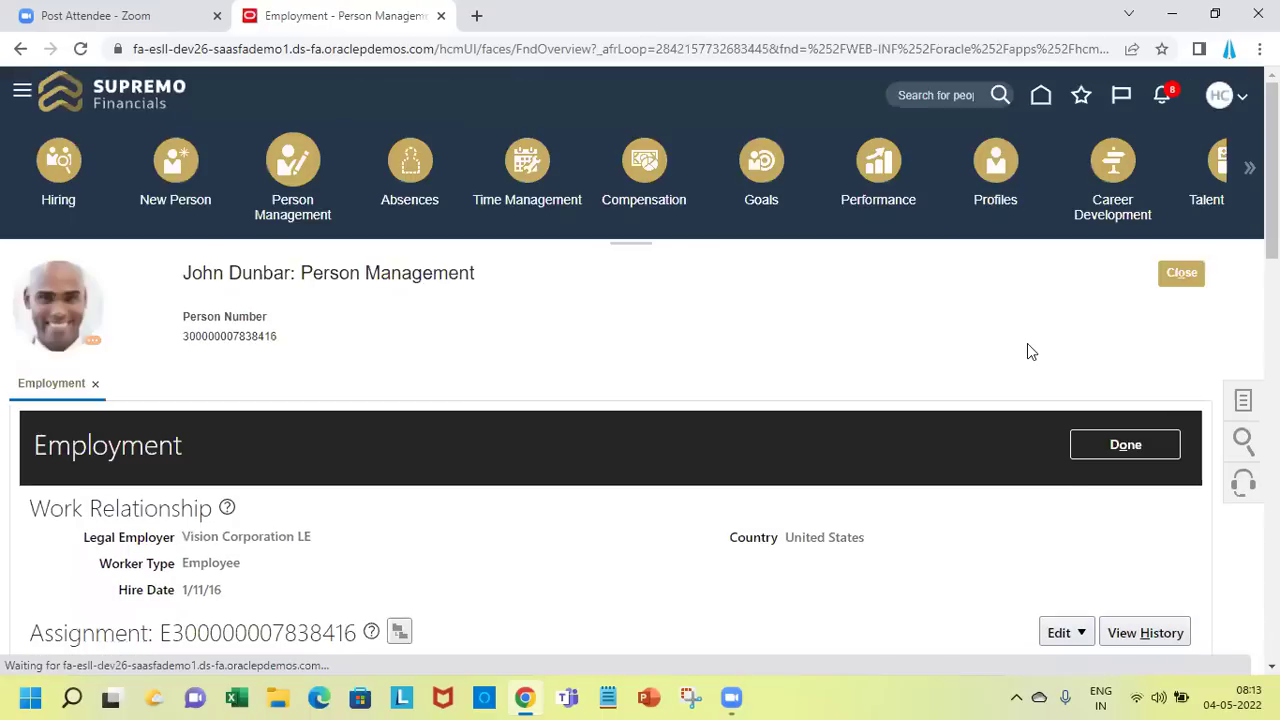
# Open the employee's Person page from Tasks and scroll Extra Information down to SP Asset Details
pyautogui.click(1246, 400)
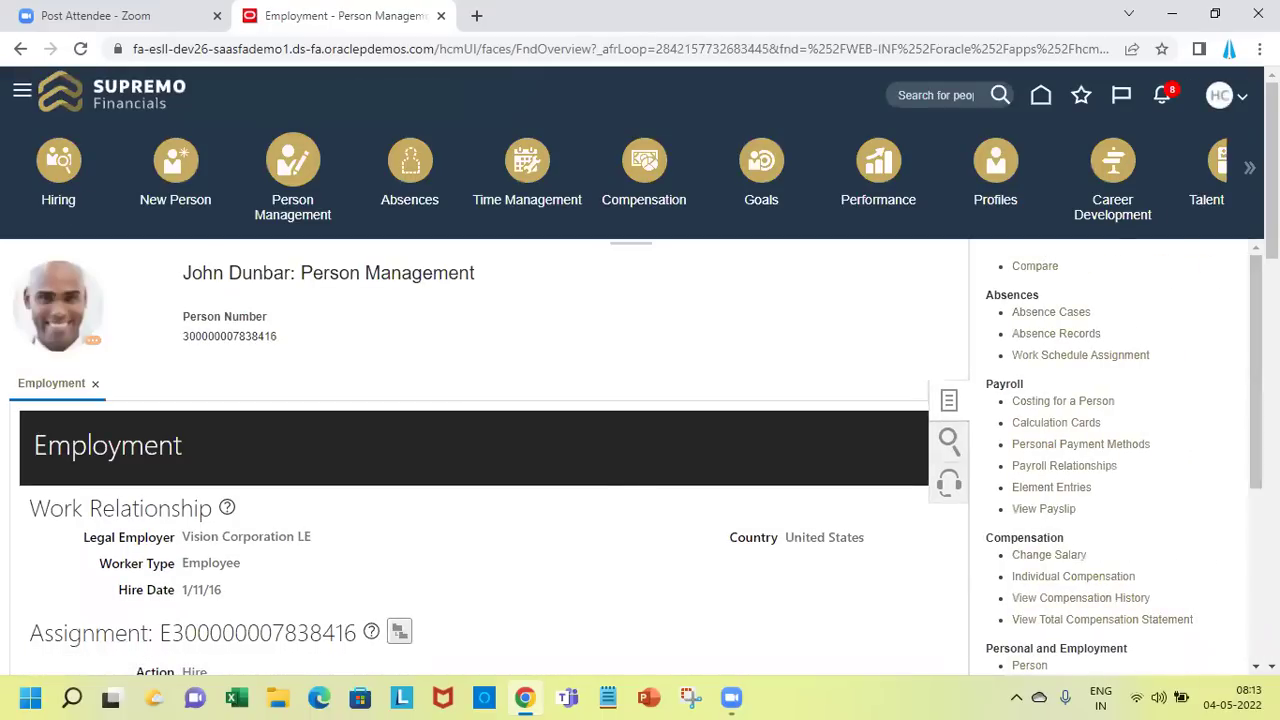
pyautogui.click(1030, 667)
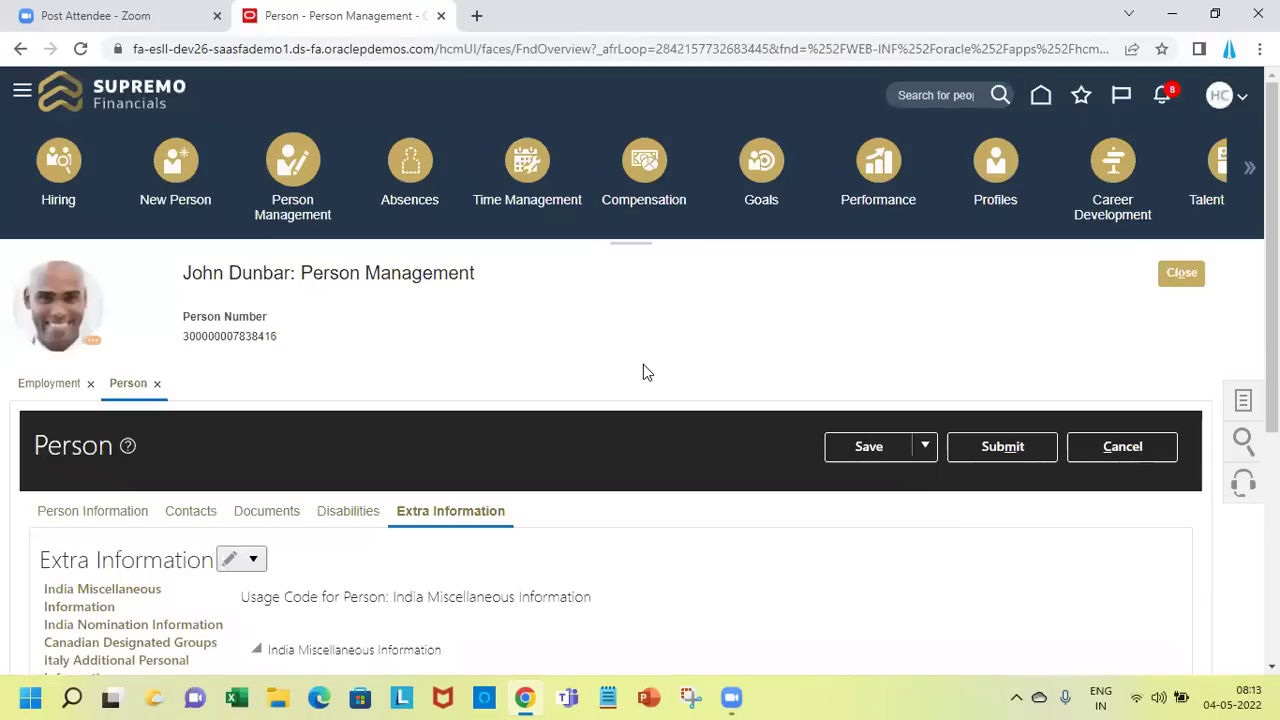
pyautogui.scroll(-2, 645, 372)
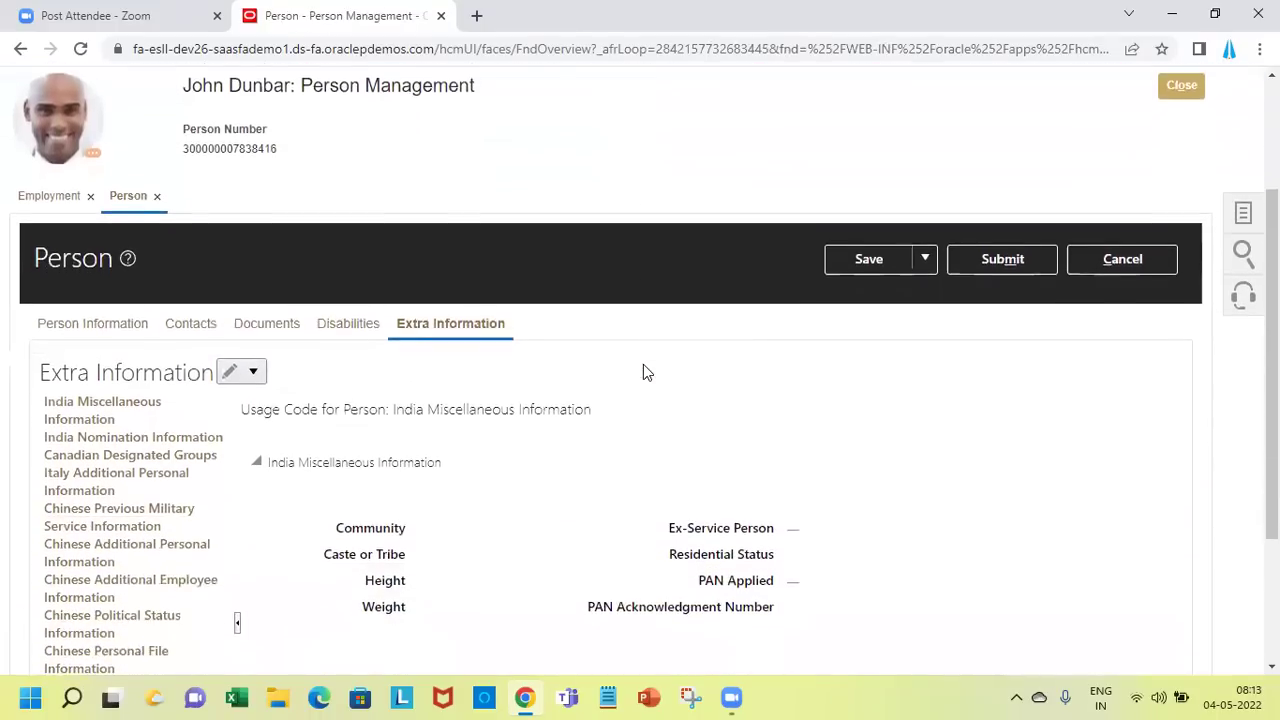
pyautogui.scroll(-2, 645, 372)
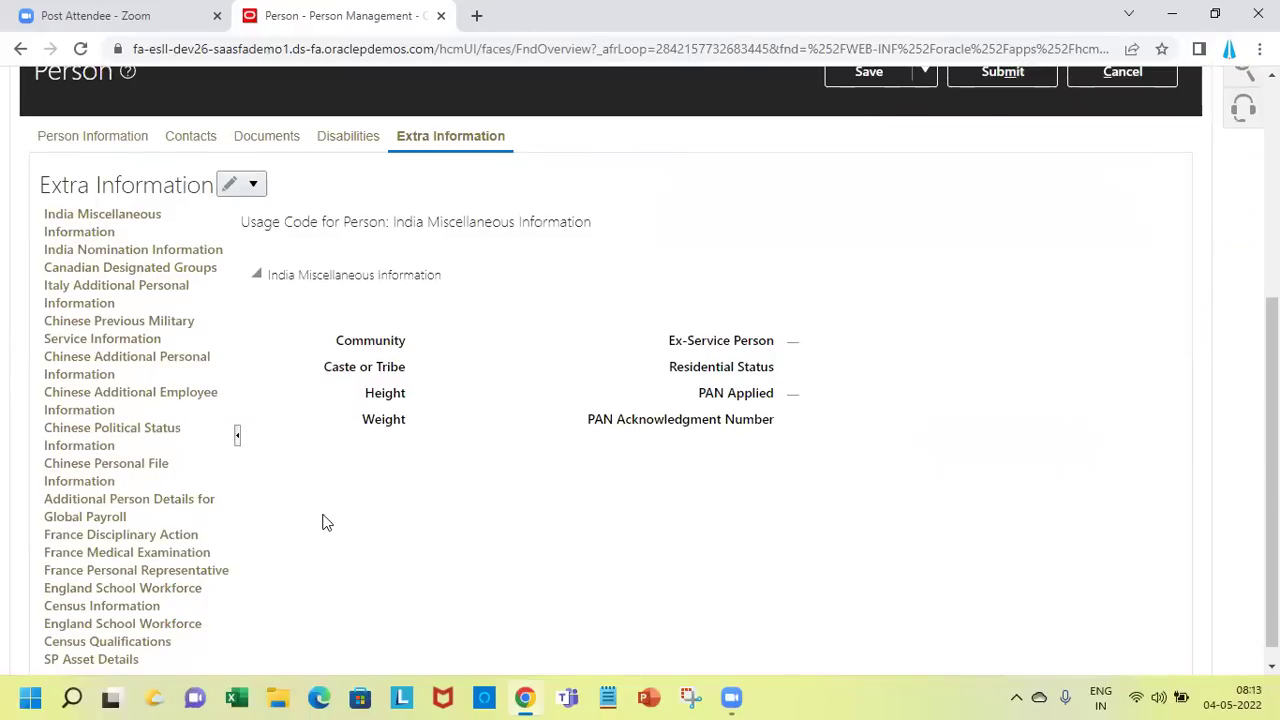
pyautogui.scroll(-1, 323, 522)
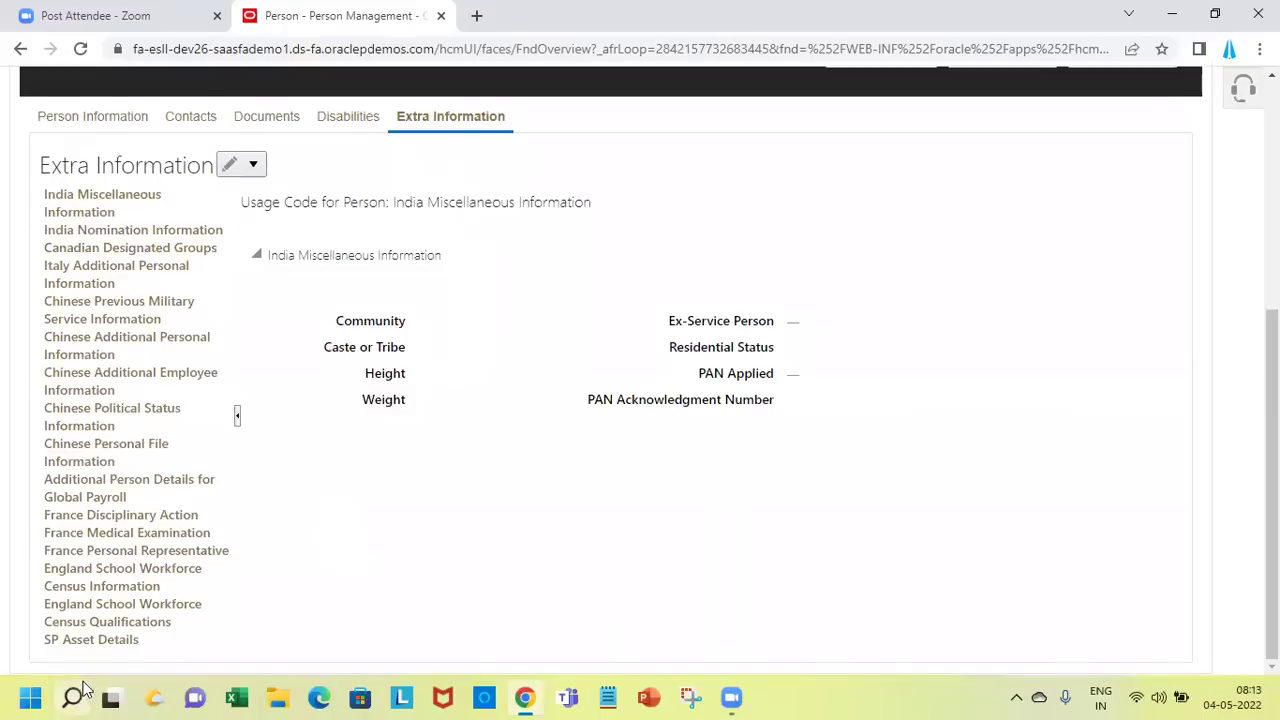
pyautogui.moveTo(82, 688)
# Show SP Asset Details and switch Extra Information to Correct mode, dismissing the error messages
pyautogui.click(60, 641)
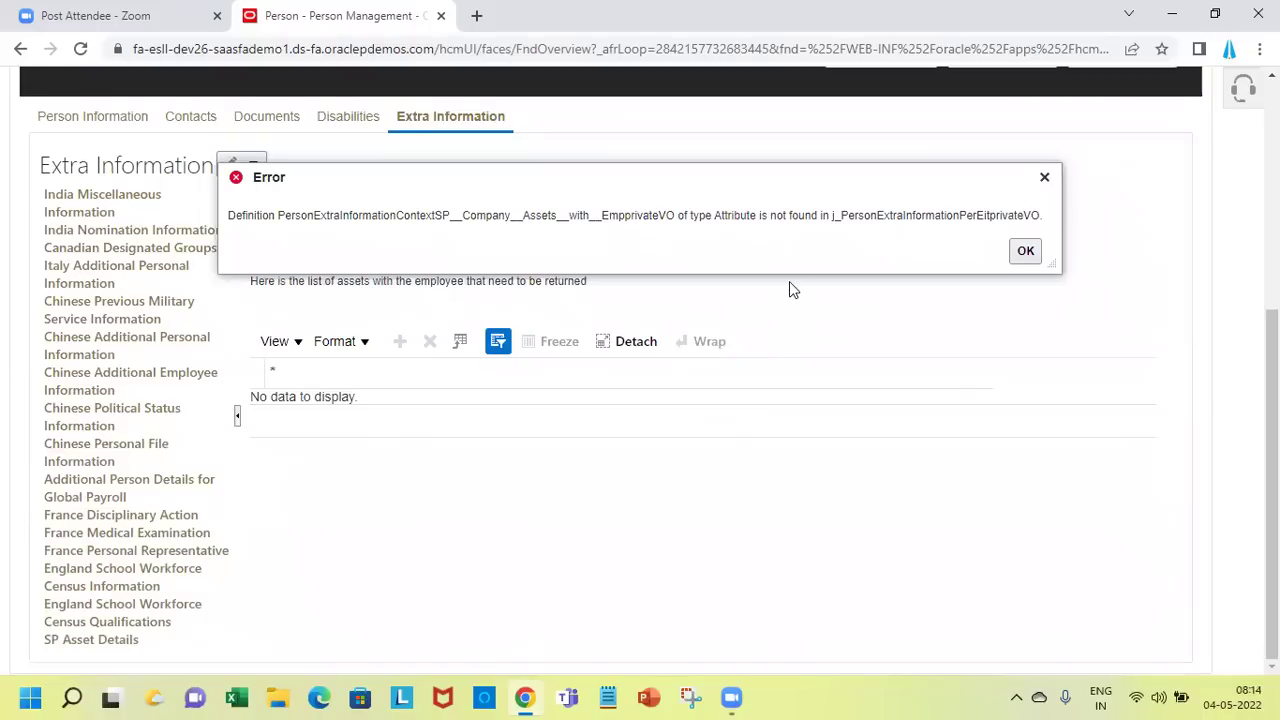
pyautogui.click(1034, 258)
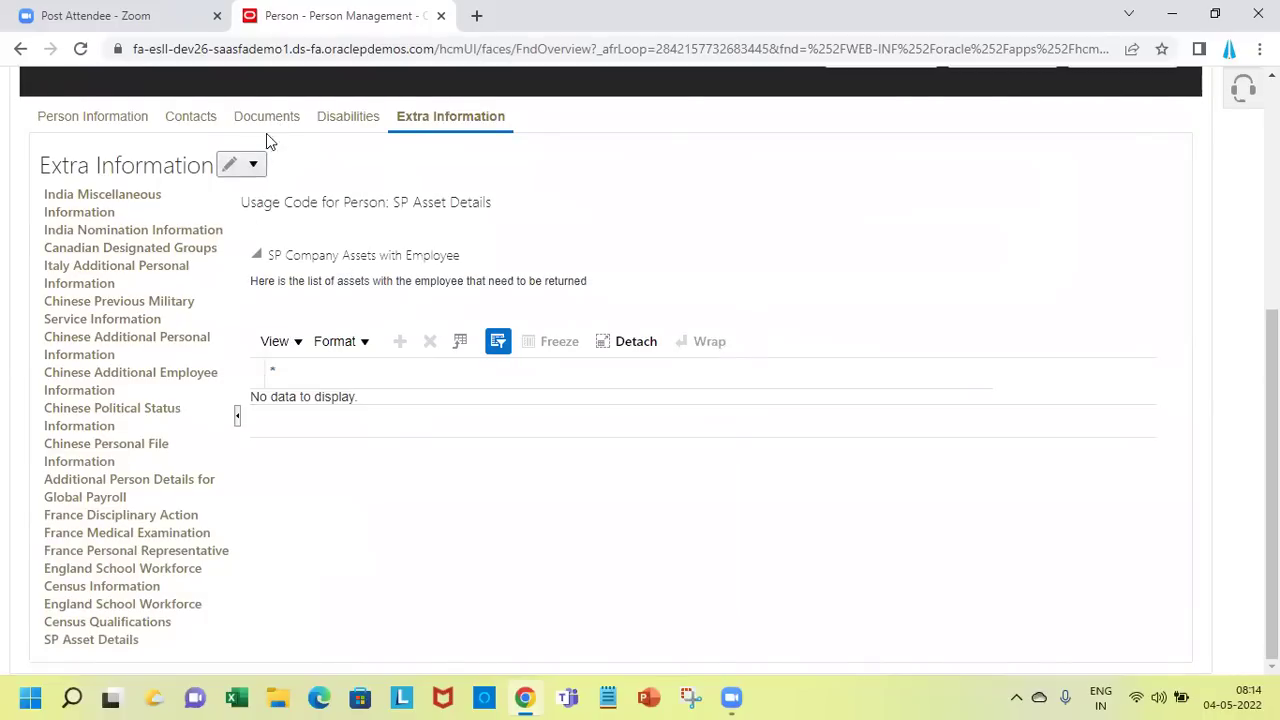
pyautogui.click(255, 167)
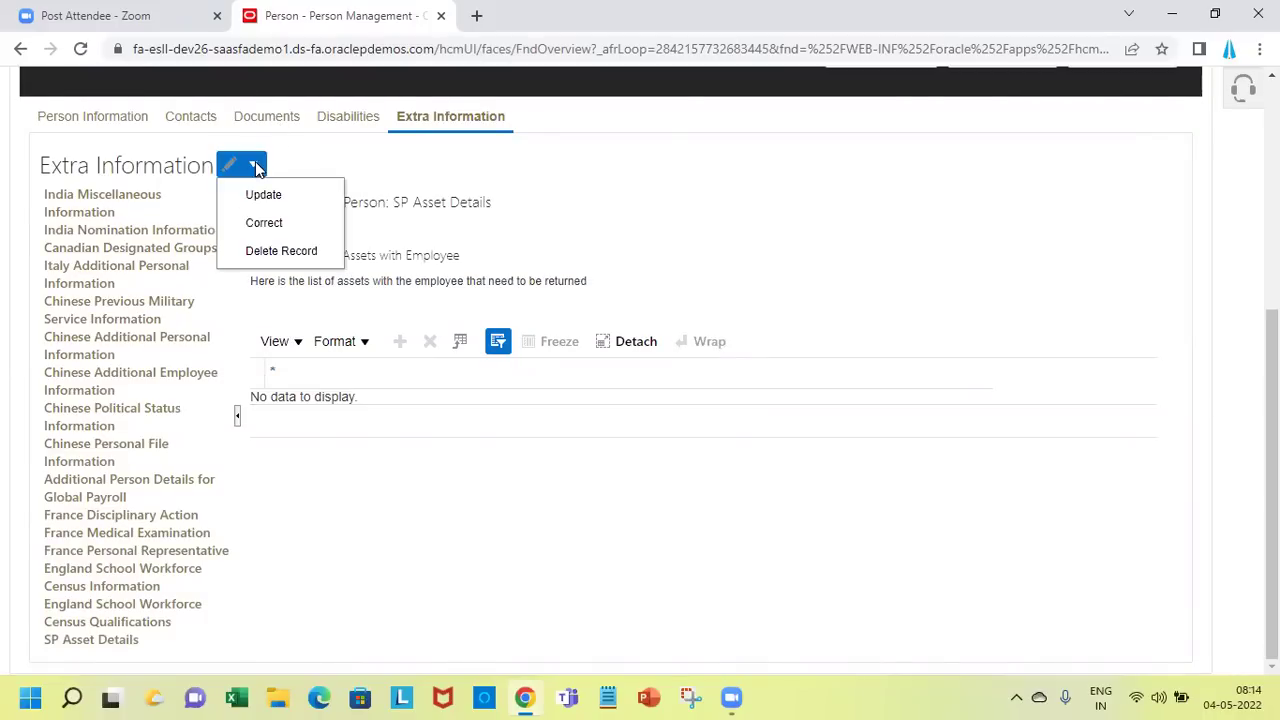
pyautogui.click(285, 225)
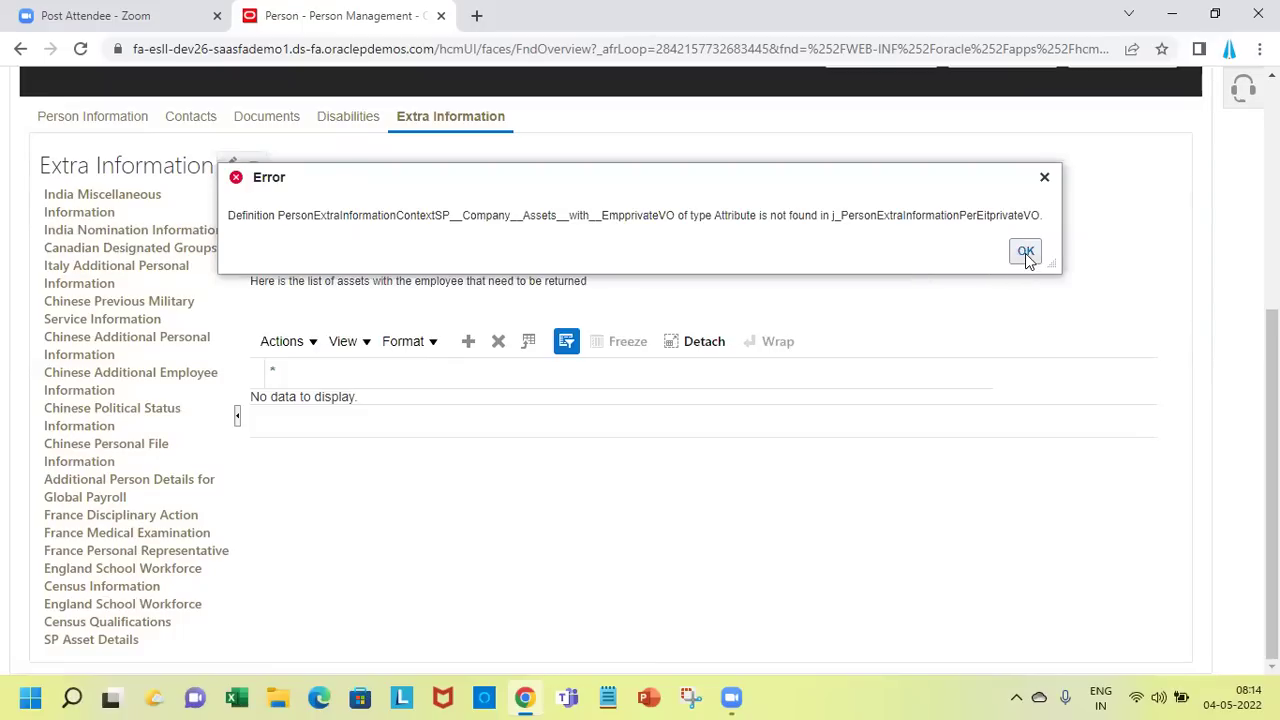
pyautogui.click(1025, 253)
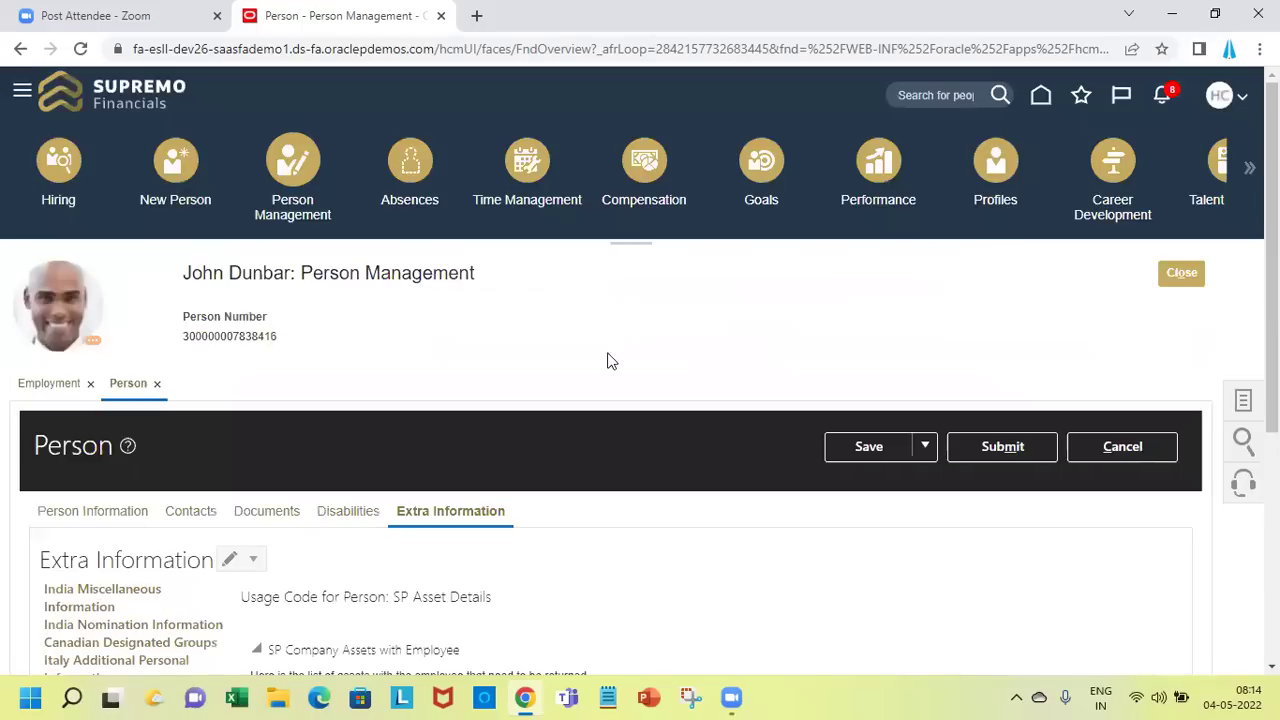
# Try adding a new row to the assets table and dismiss the resulting error
pyautogui.scroll(-3, 640, 555)
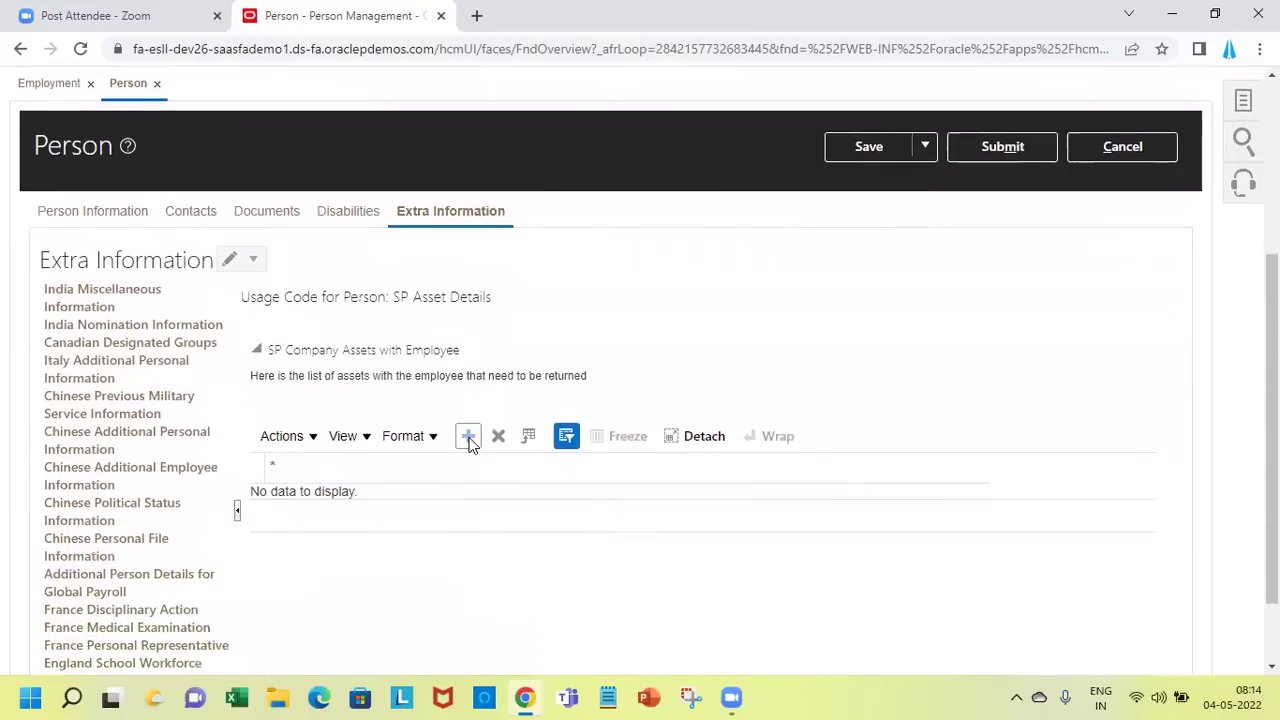
pyautogui.click(469, 438)
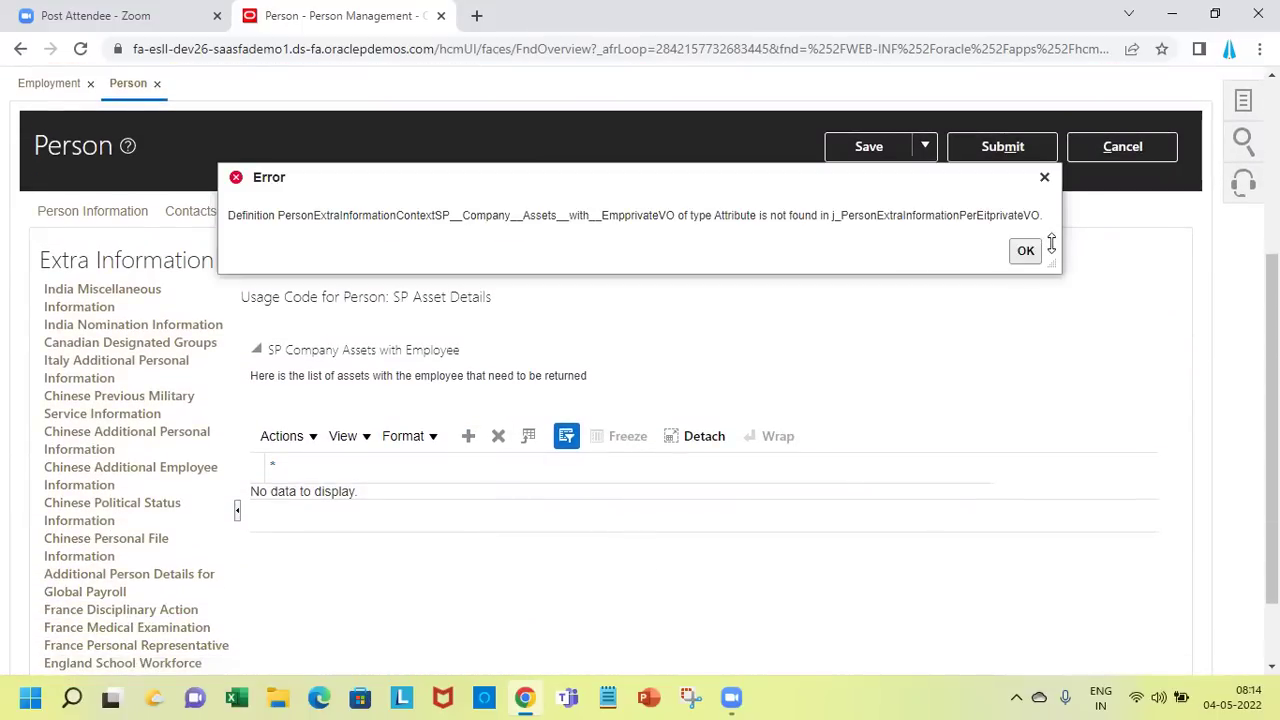
pyautogui.click(1024, 251)
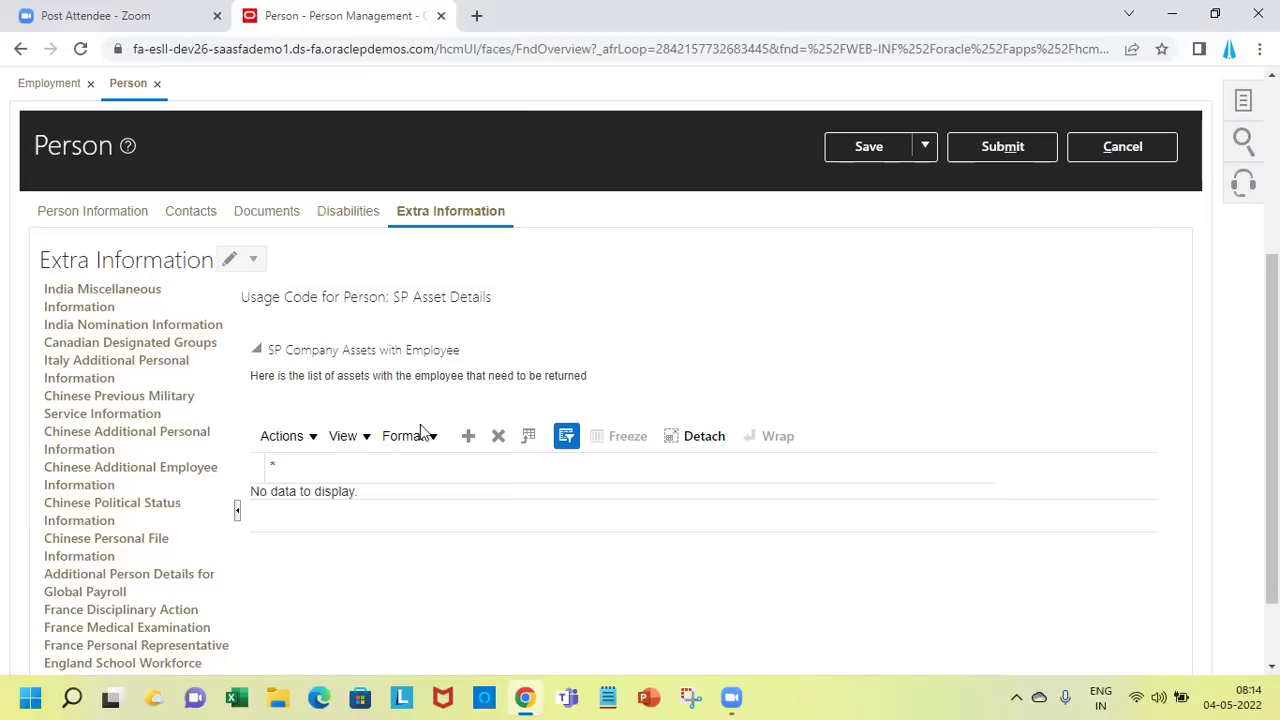
# Select the SP Company Assets with Employee heading text, then cancel out of the Person page
pyautogui.tripleClick(446, 375)
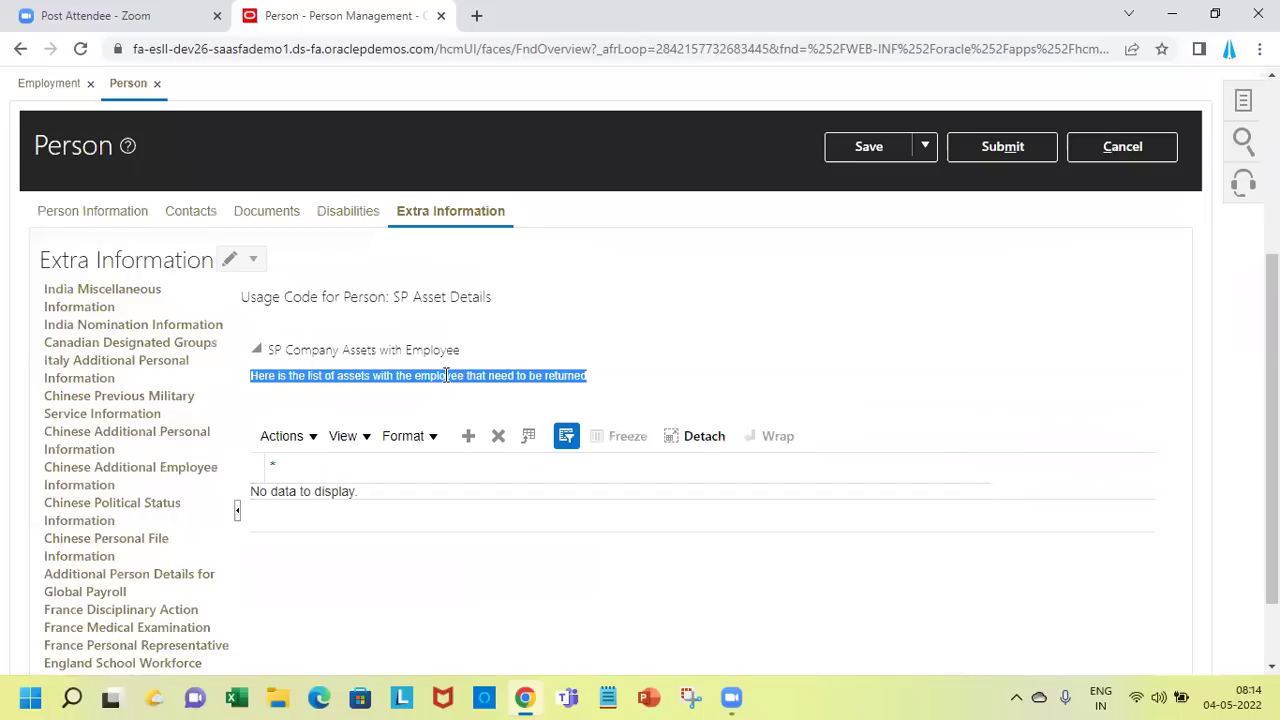
pyautogui.doubleClick(362, 350)
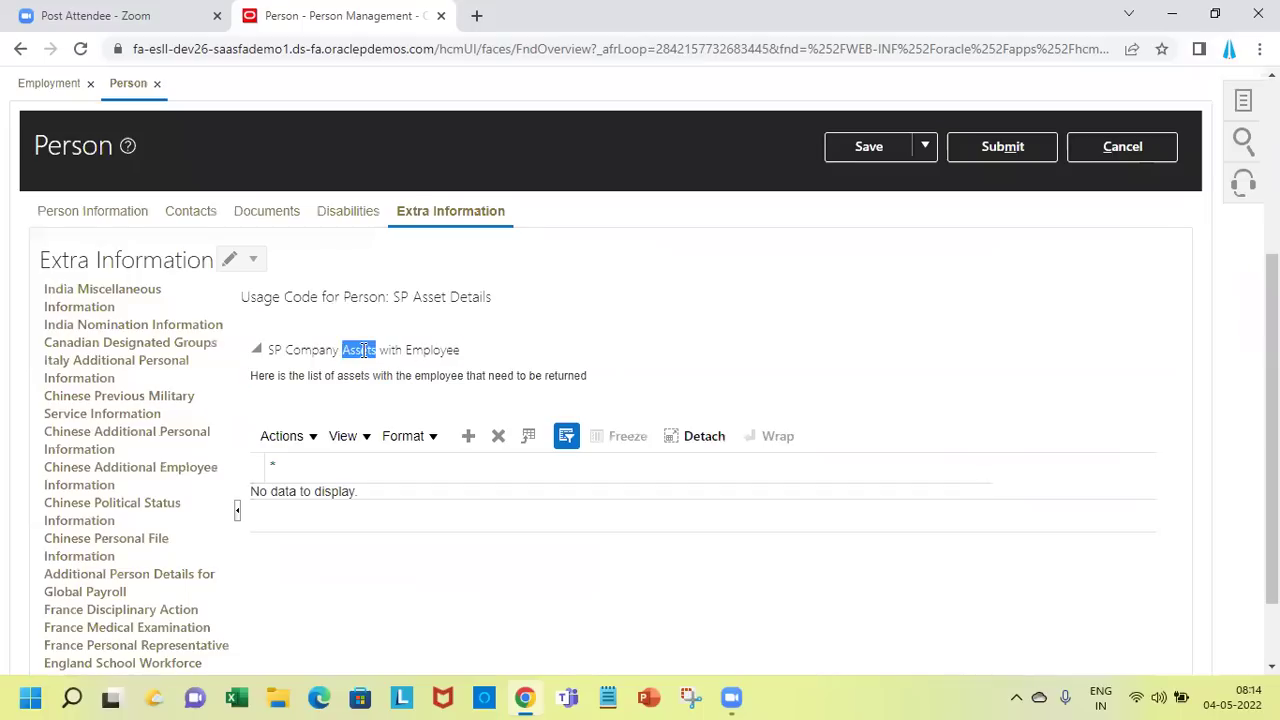
pyautogui.click(362, 350)
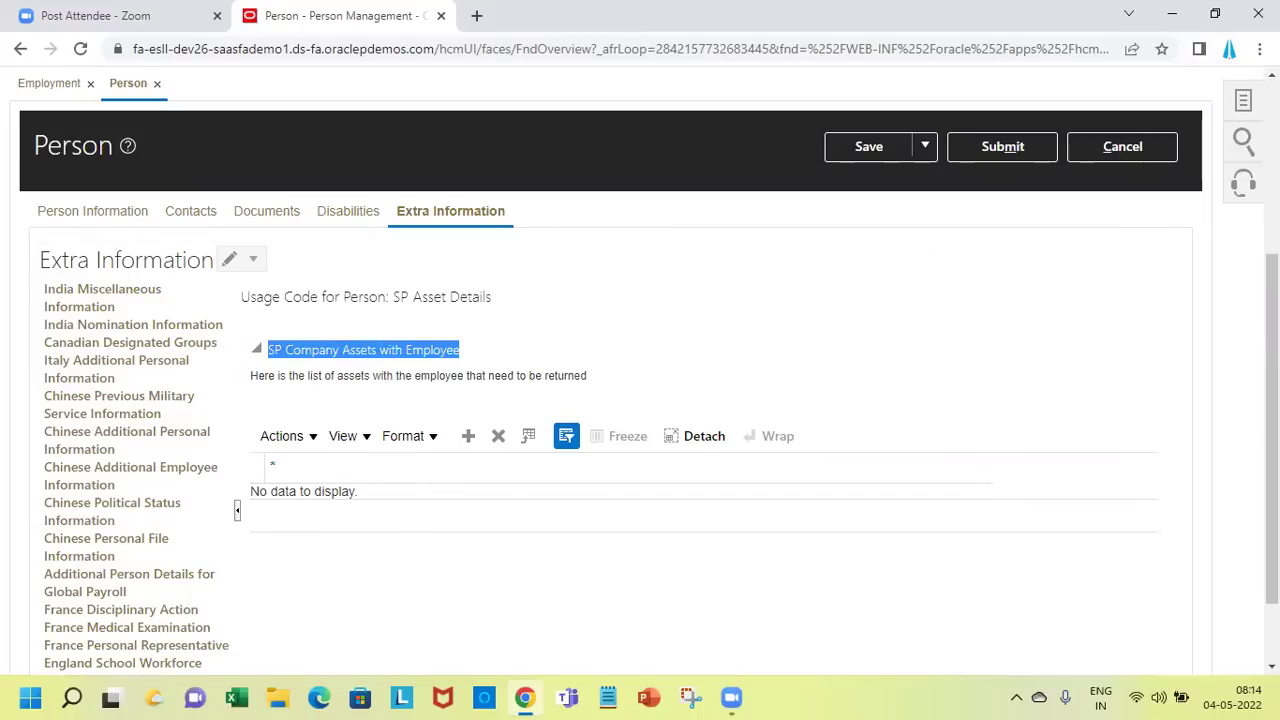
pyautogui.moveTo(1272, 380); pyautogui.dragTo(1272, 208)
pyautogui.click(1146, 429)
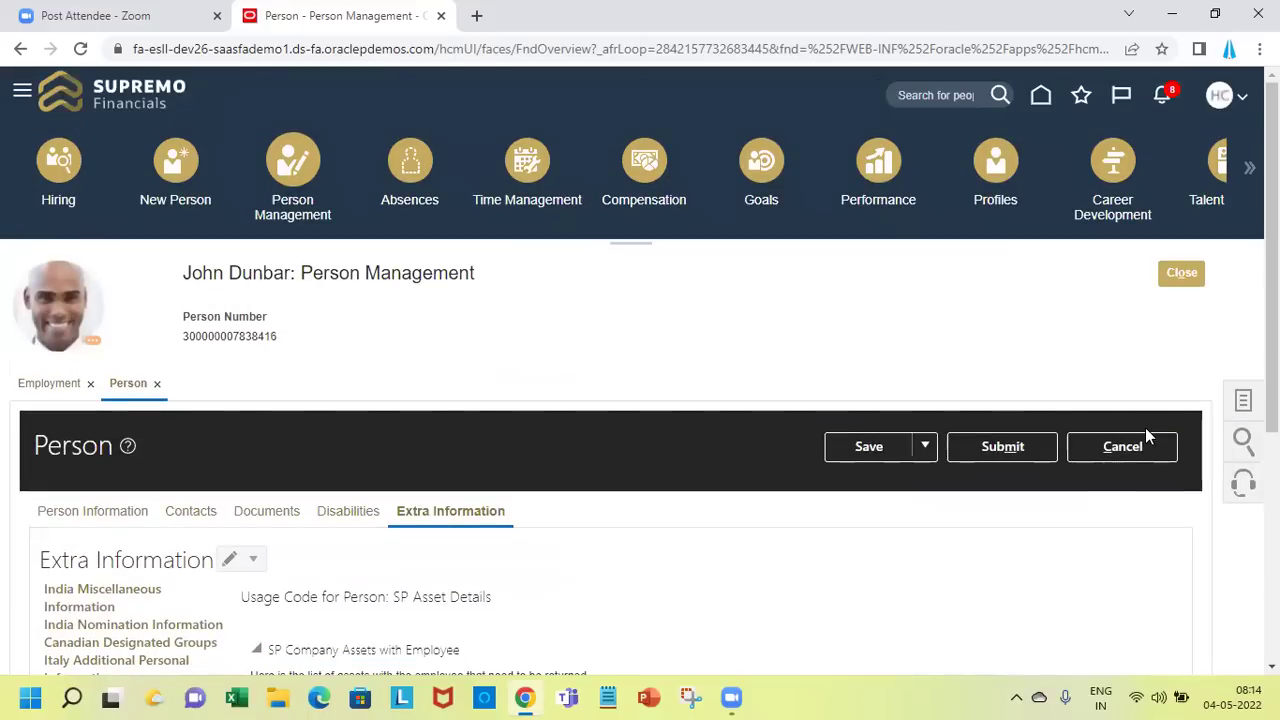
pyautogui.tripleClick(1148, 445)
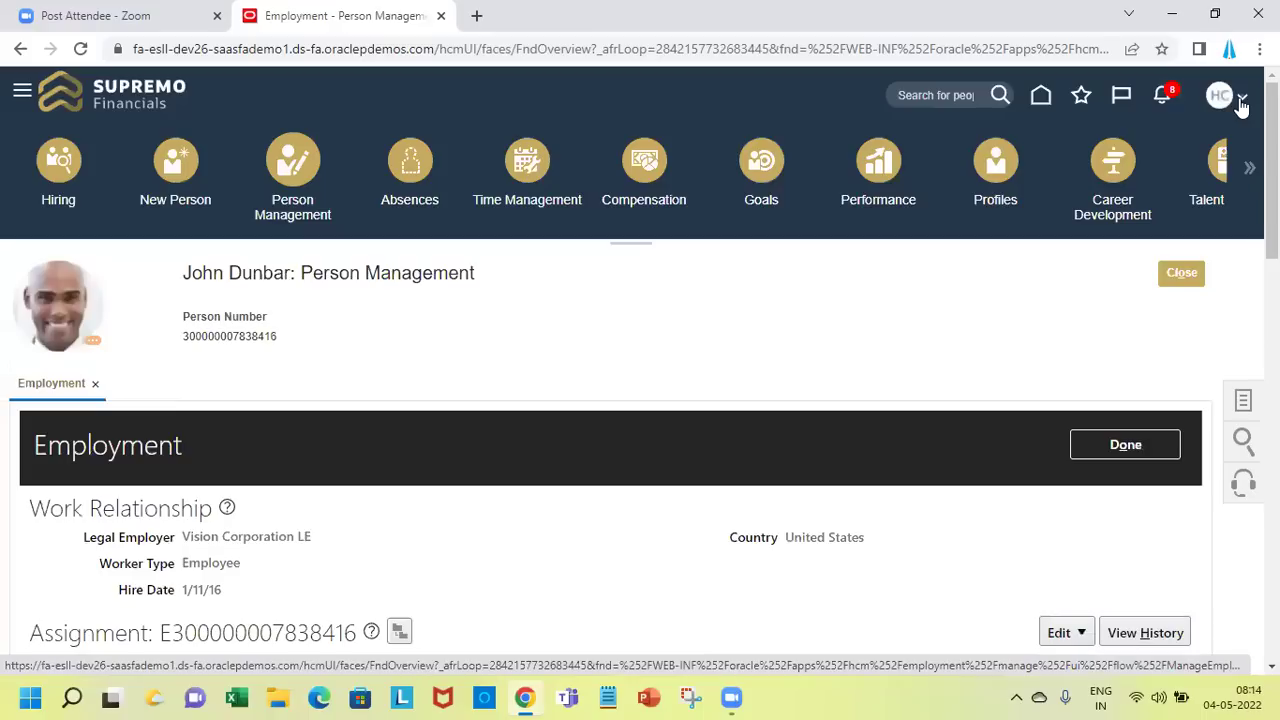
# Sign out from the user menu, confirm, and sign back in with the saved credentials
pyautogui.click(1240, 100)
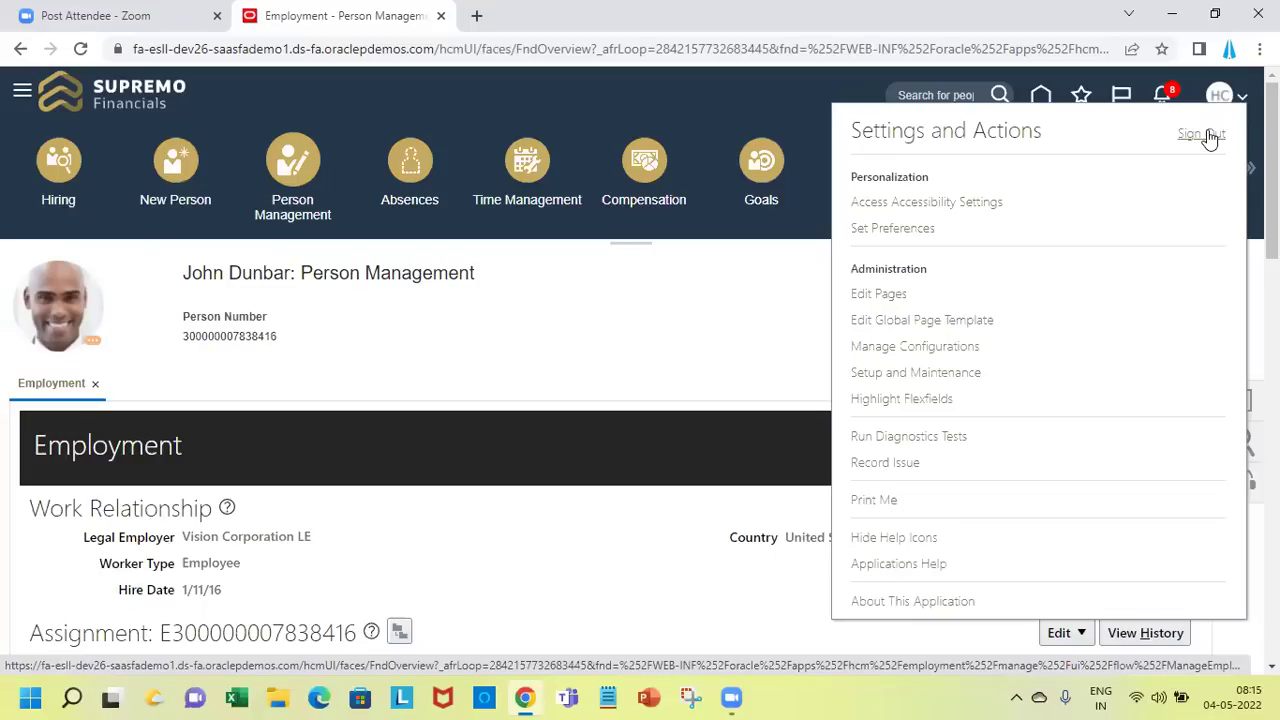
pyautogui.click(1205, 134)
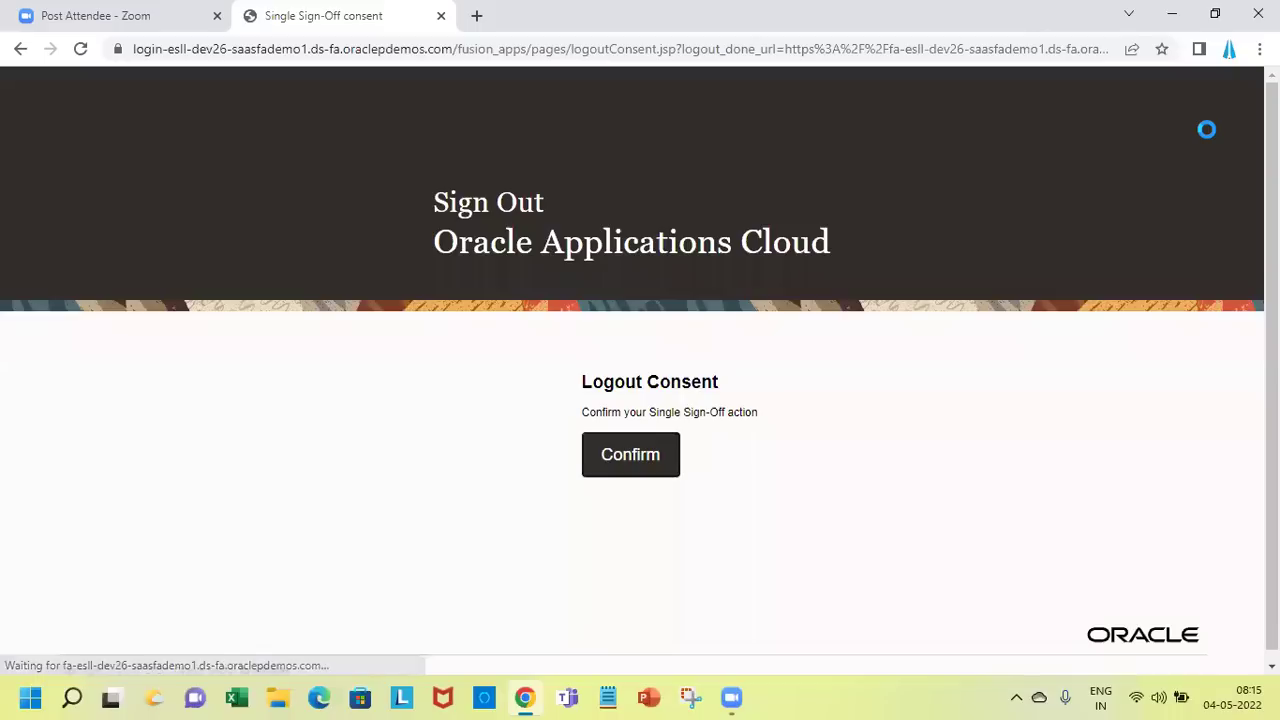
pyautogui.click(651, 453)
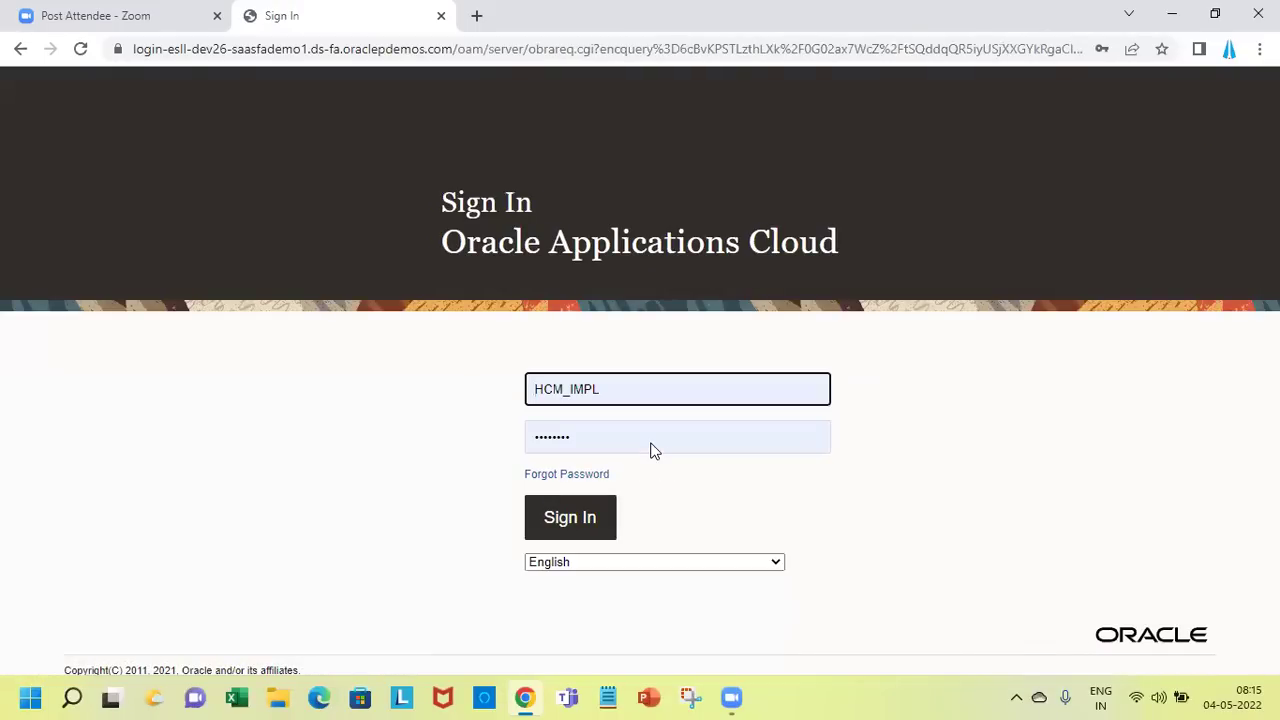
pyautogui.click(573, 518)
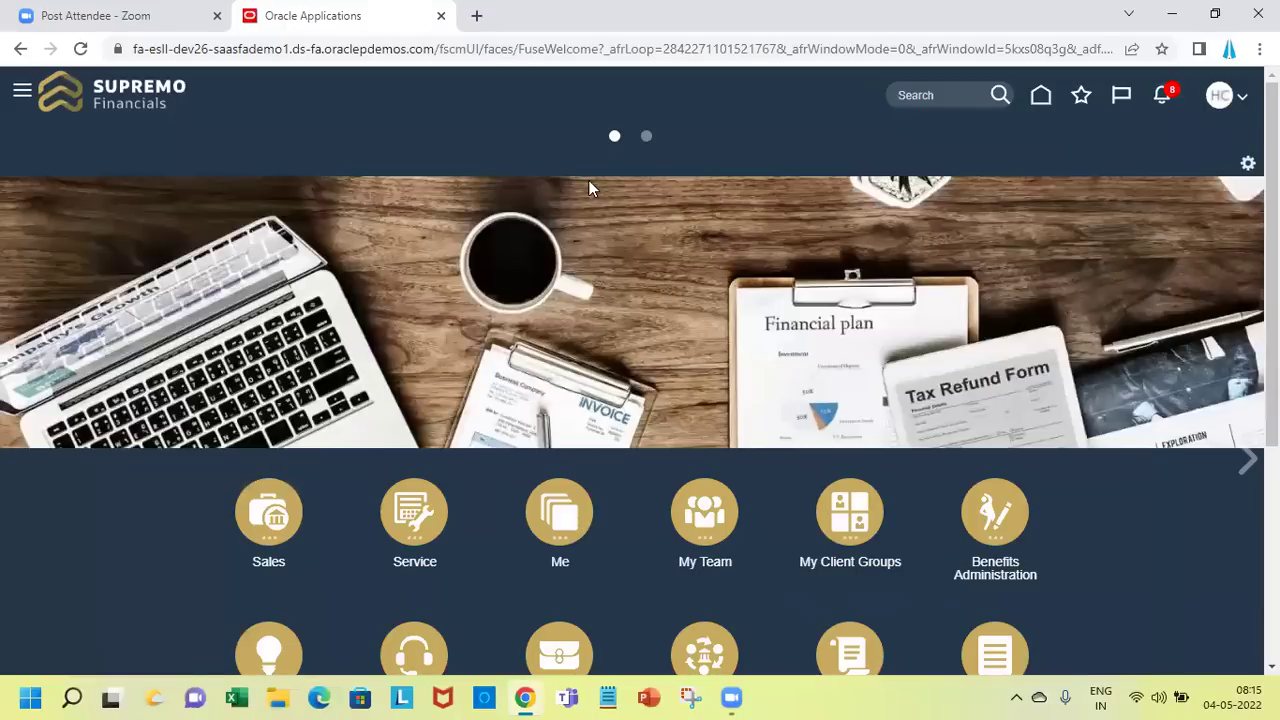
# Go to Person Management under My Client Groups
pyautogui.click(862, 535)
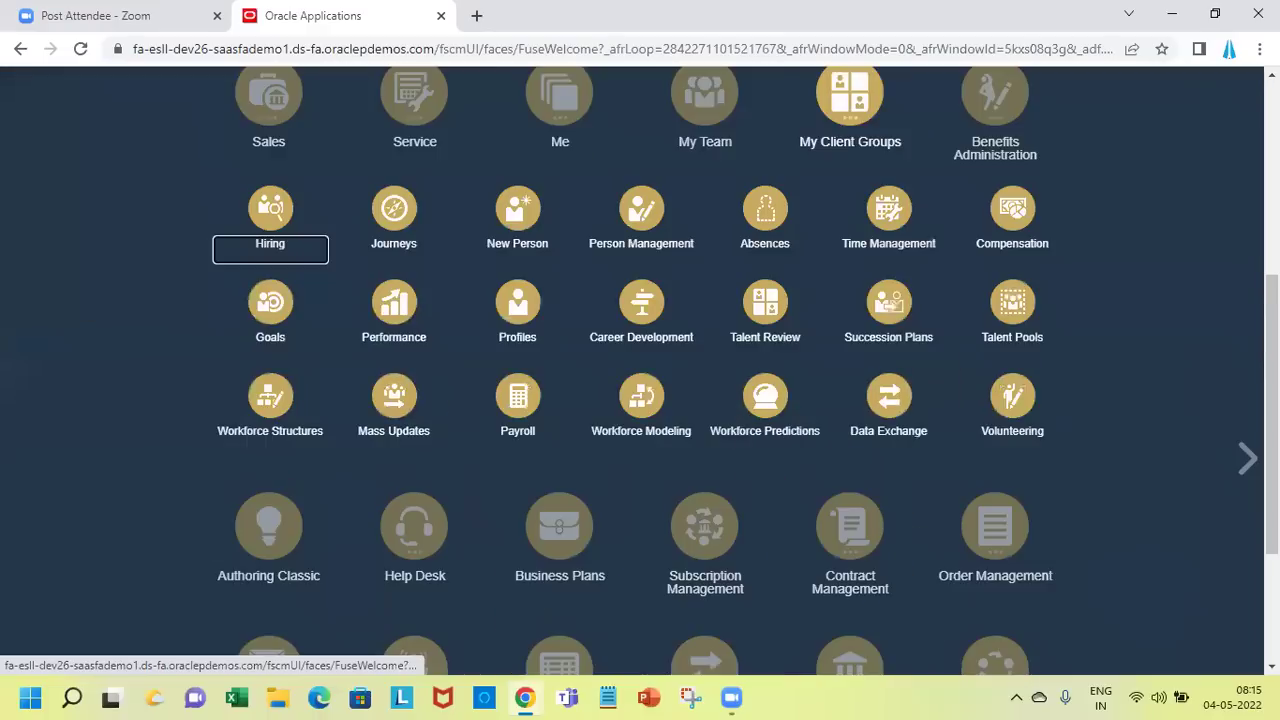
pyautogui.scroll(-1, 971, 251)
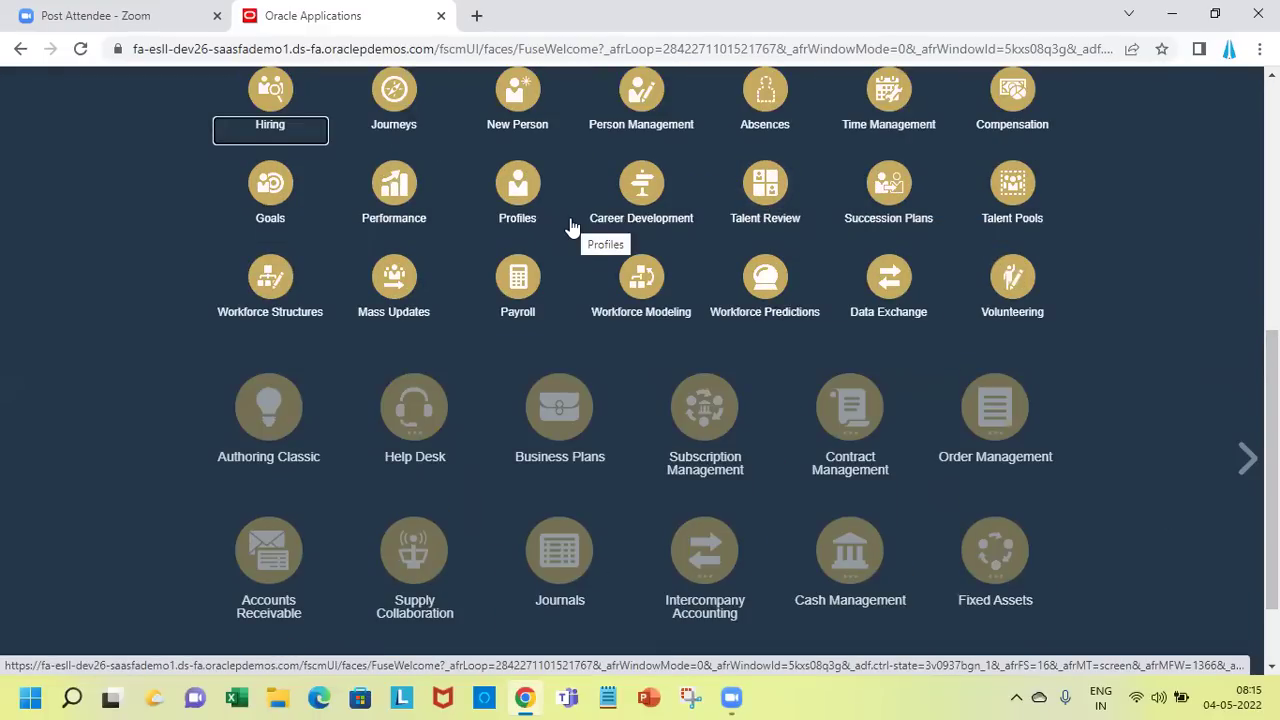
pyautogui.click(641, 118)
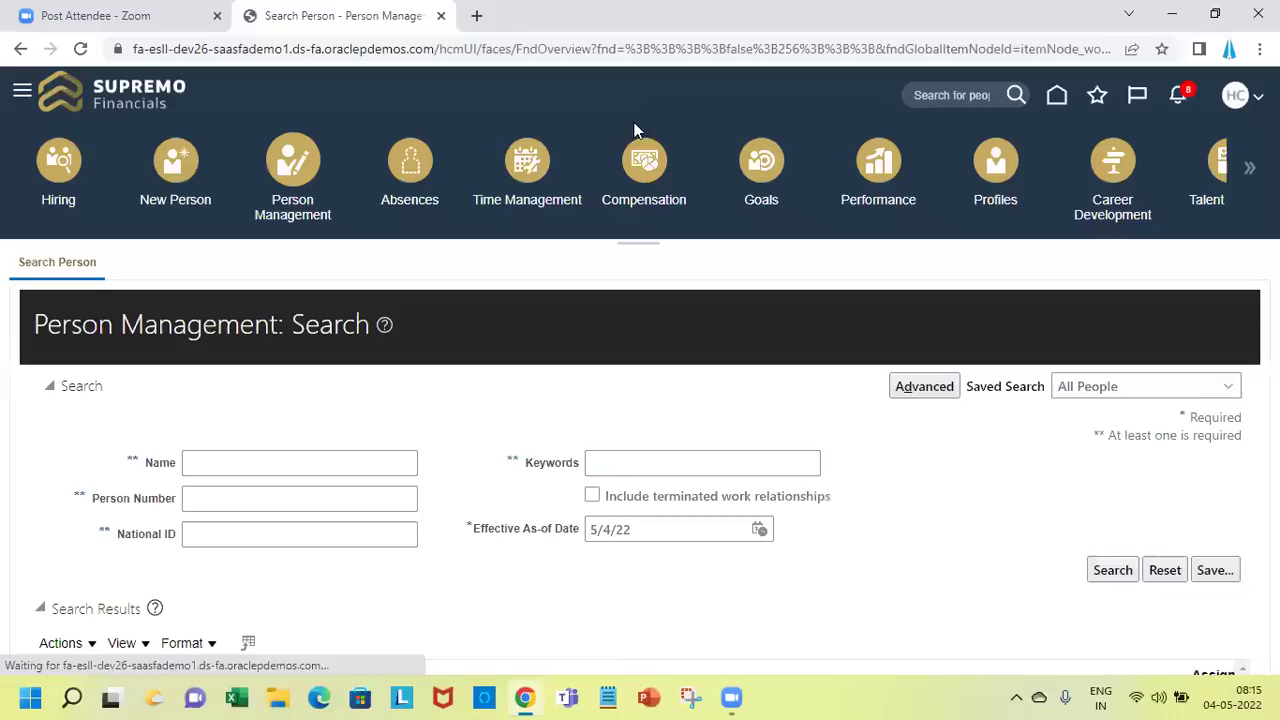
# Run a keyword search for 'John' and open the first matching employee
pyautogui.click(643, 466)
pyautogui.write('John')
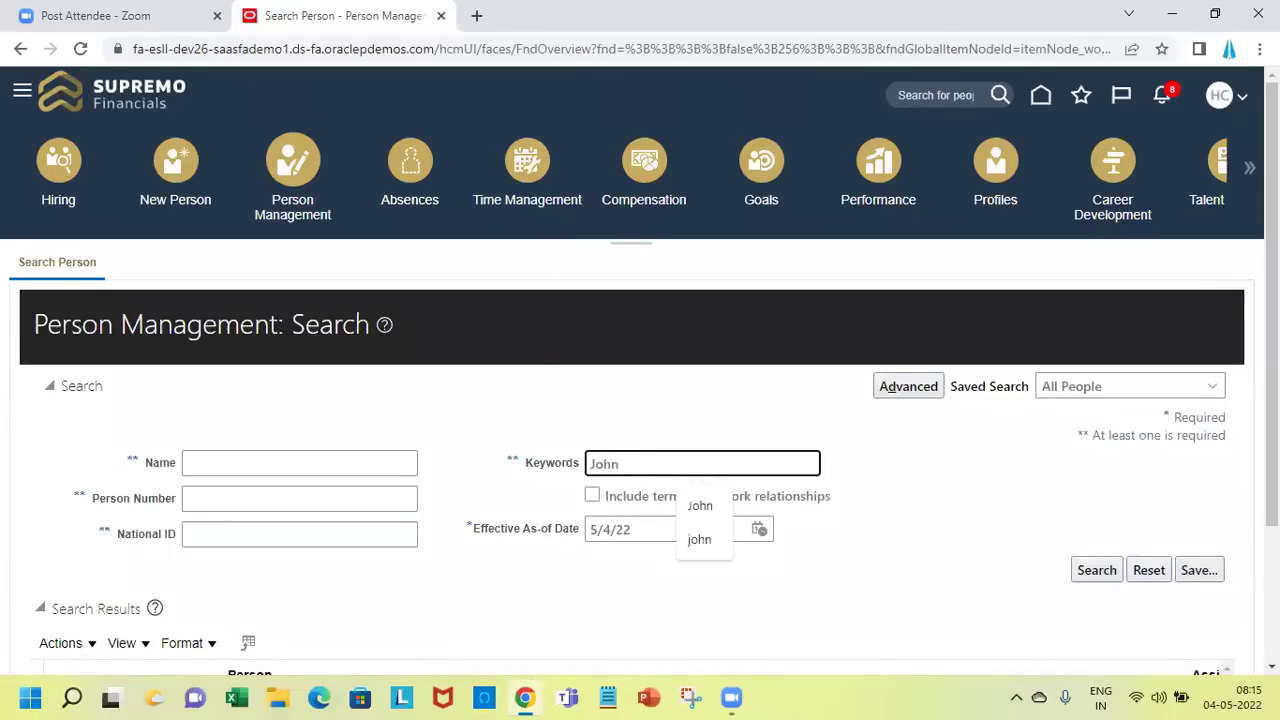
pyautogui.scroll(-1, 643, 470)
pyautogui.scroll(-2, 764, 574)
pyautogui.press('Return')
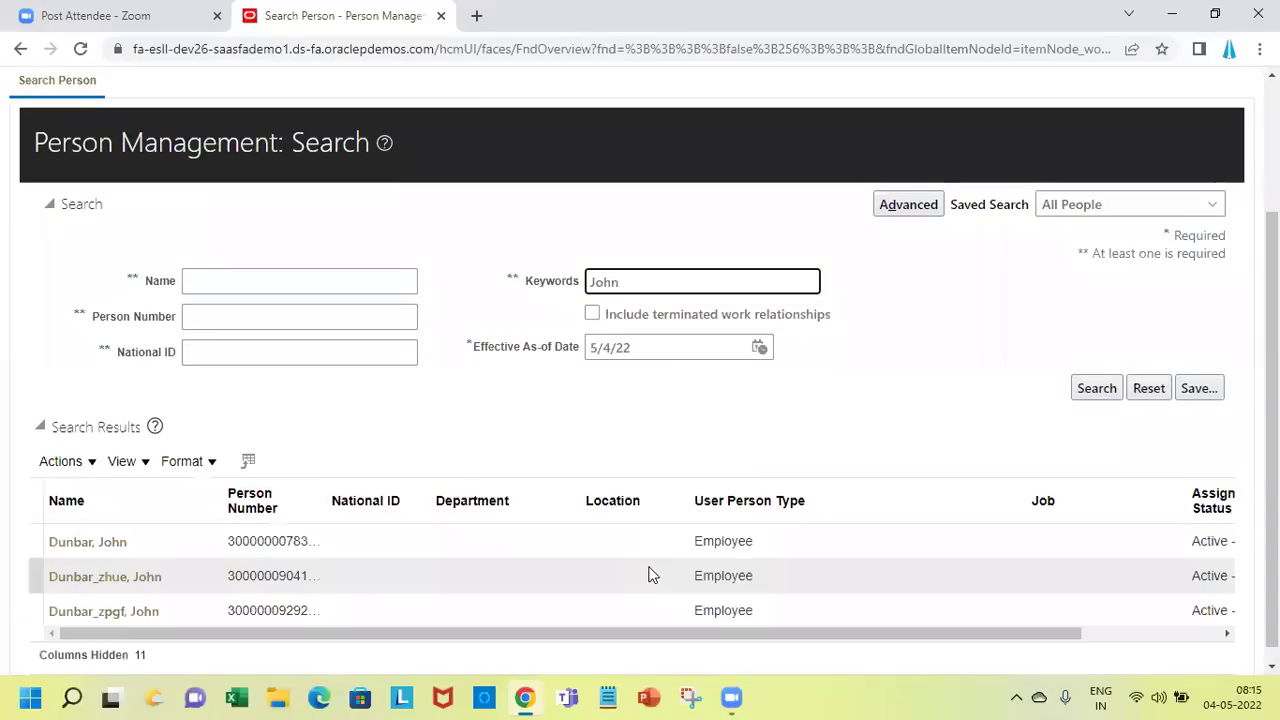
pyautogui.click(69, 541)
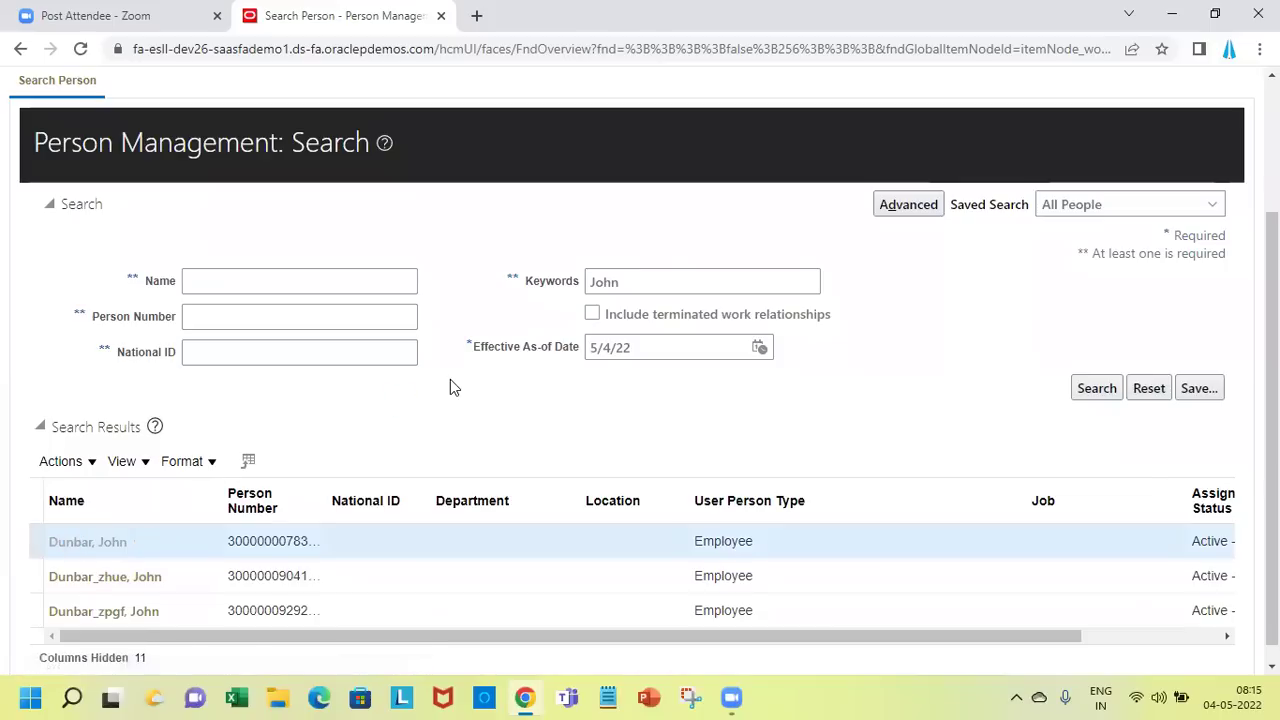